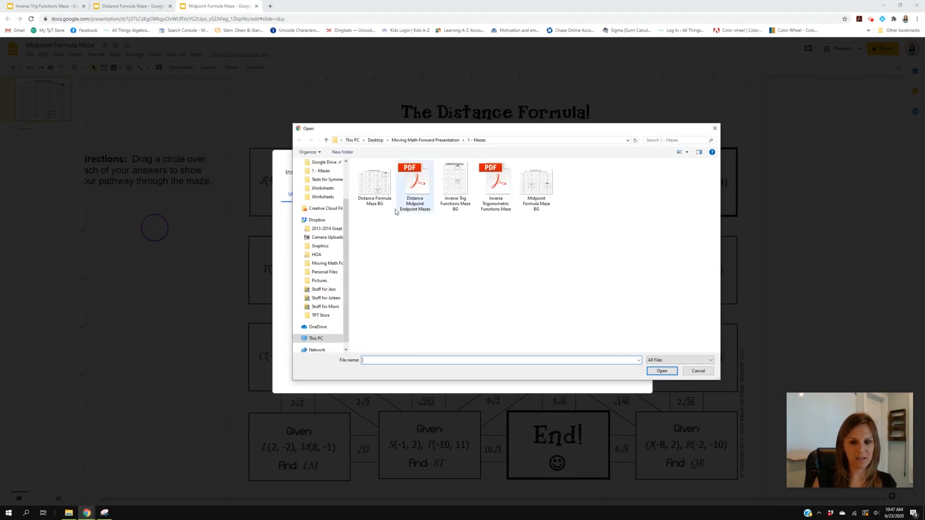
Step: Set the Midpoint Formula Maze BG image as the first slide's background, and open the second slide
click(533, 196)
double_click(534, 197)
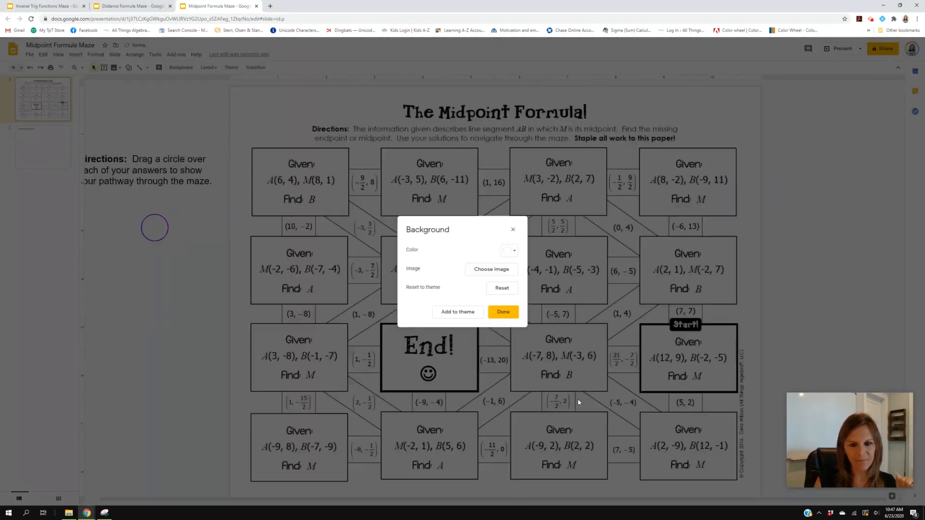
click(512, 314)
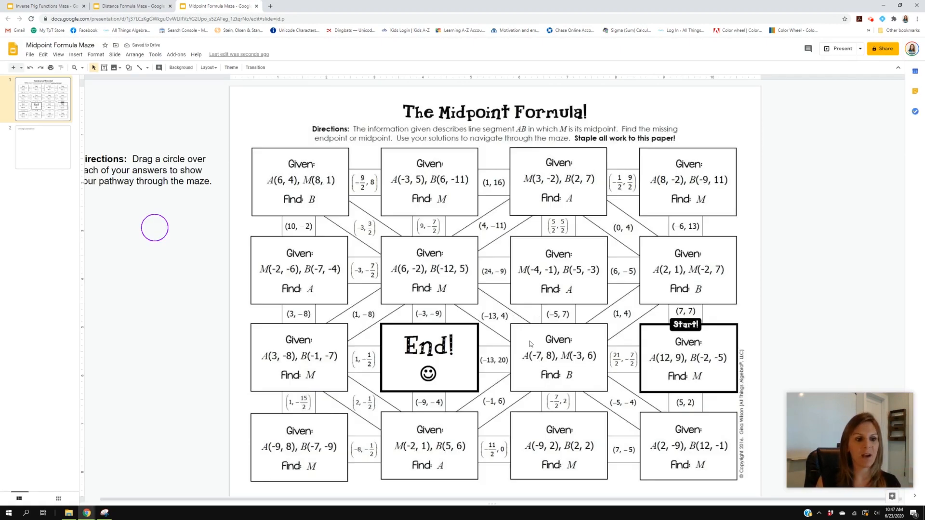
click(58, 165)
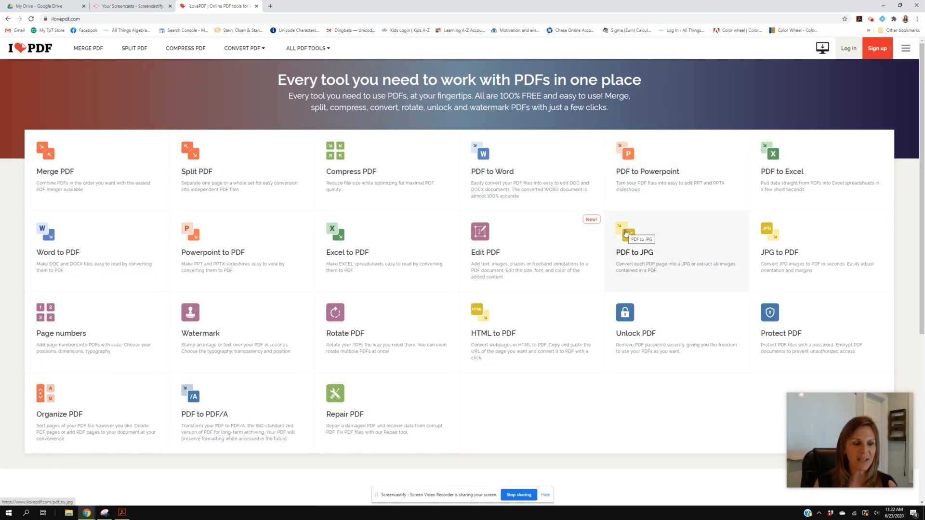
Step: Convert every page of the Compound Interest Scavenger Hunt PDF to JPG with iLovePDF's PDF to JPG tool
click(656, 251)
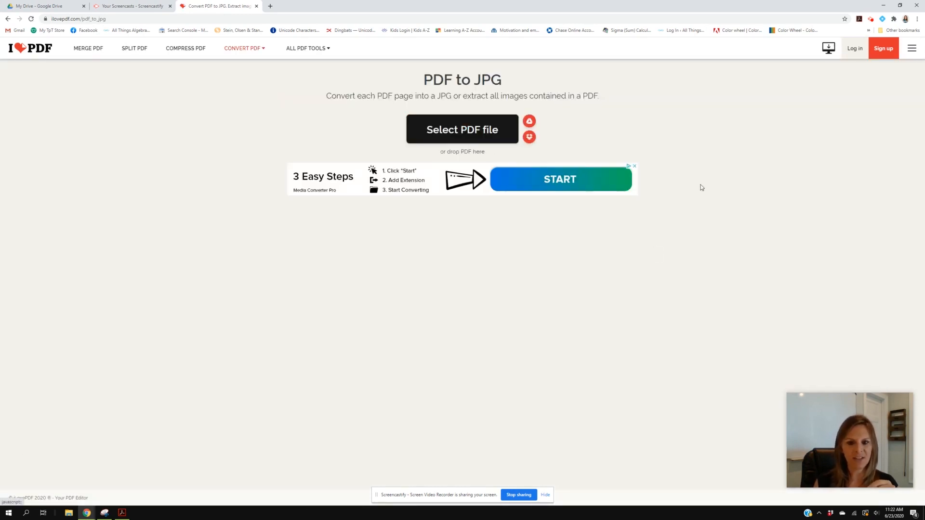
click(702, 188)
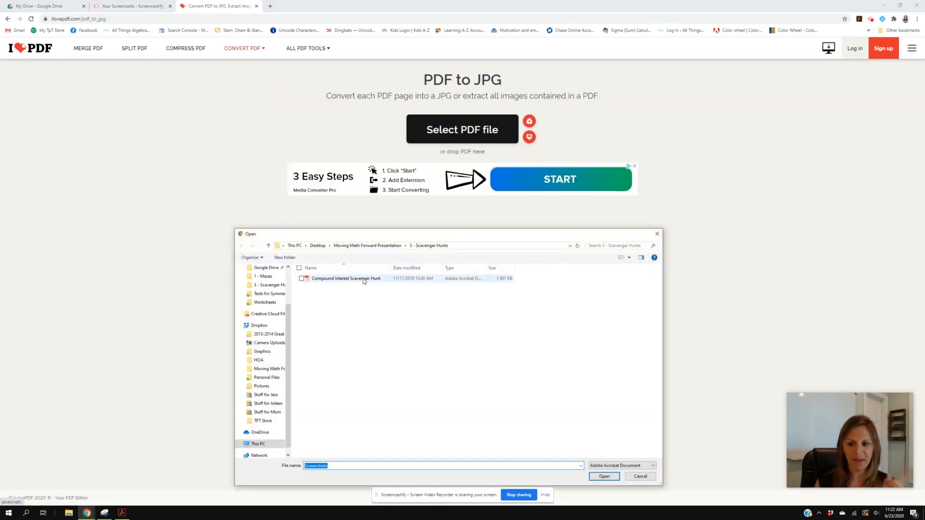
double_click(364, 281)
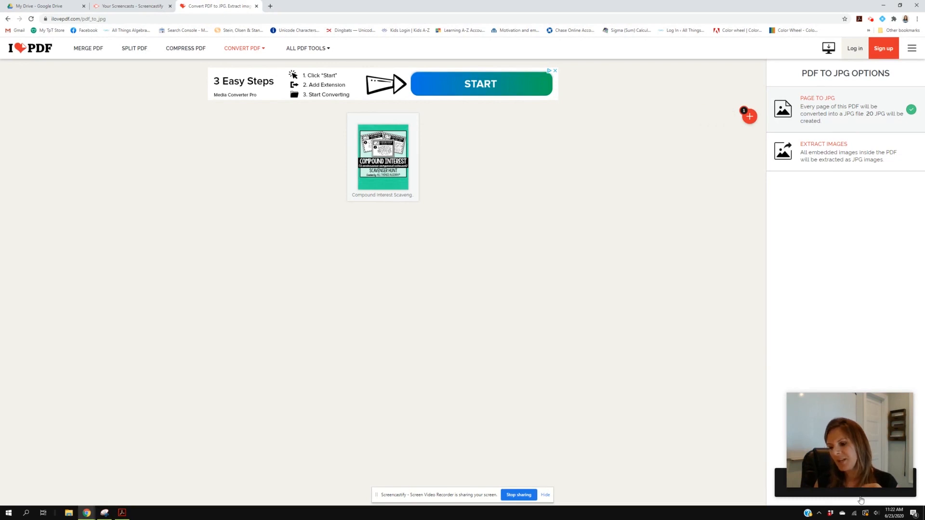
click(860, 498)
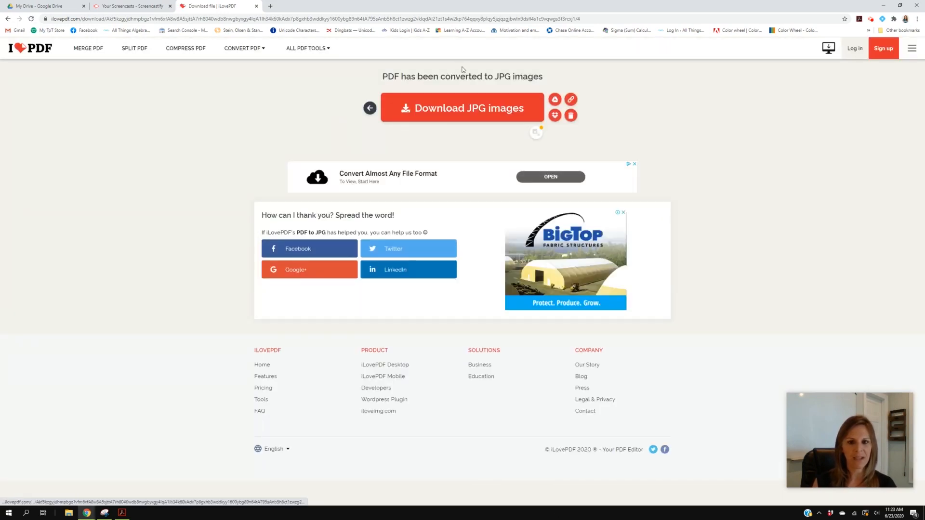
Step: Download the converted JPG images and copy all the files in the downloaded zip archive
click(482, 111)
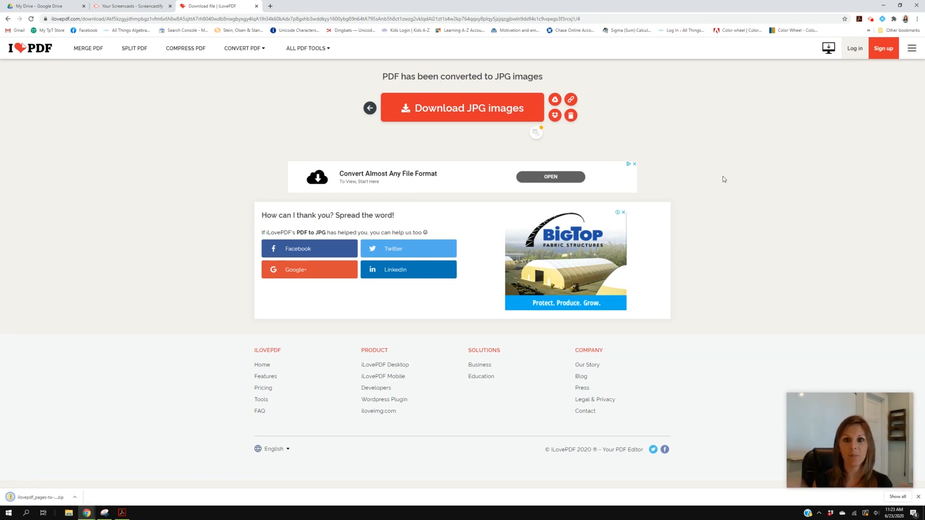
click(24, 496)
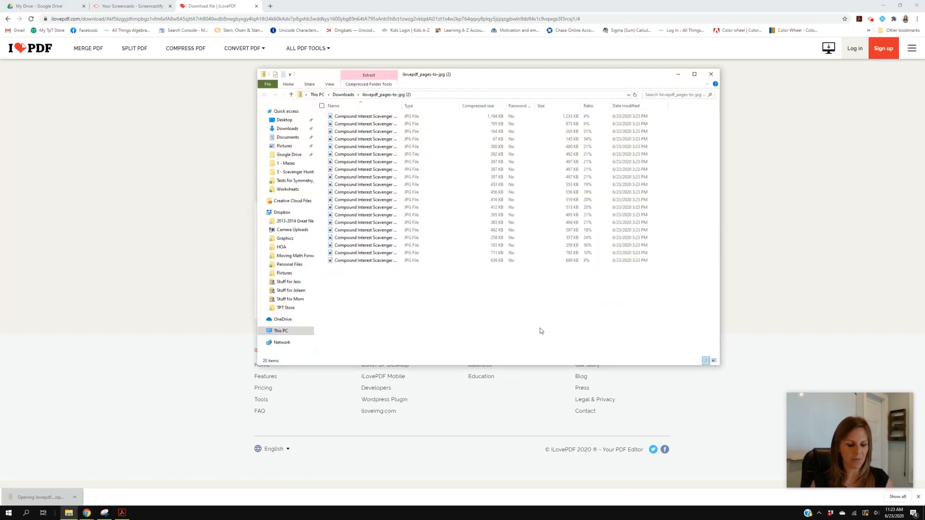
key(ctrl+a)
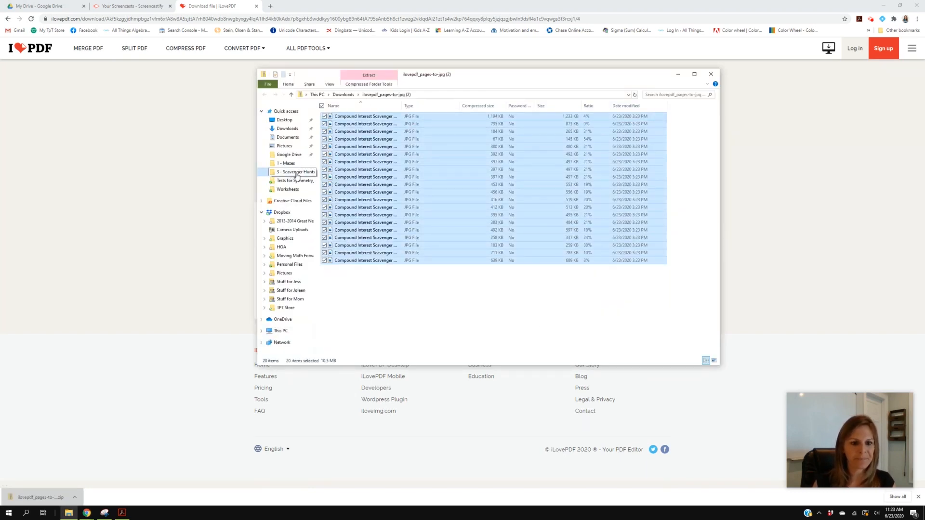
Step: Create a new folder named Screenshots inside the 3 - Scavenger Hunts folder
click(293, 173)
right_click(404, 181)
mouse_move(357, 276)
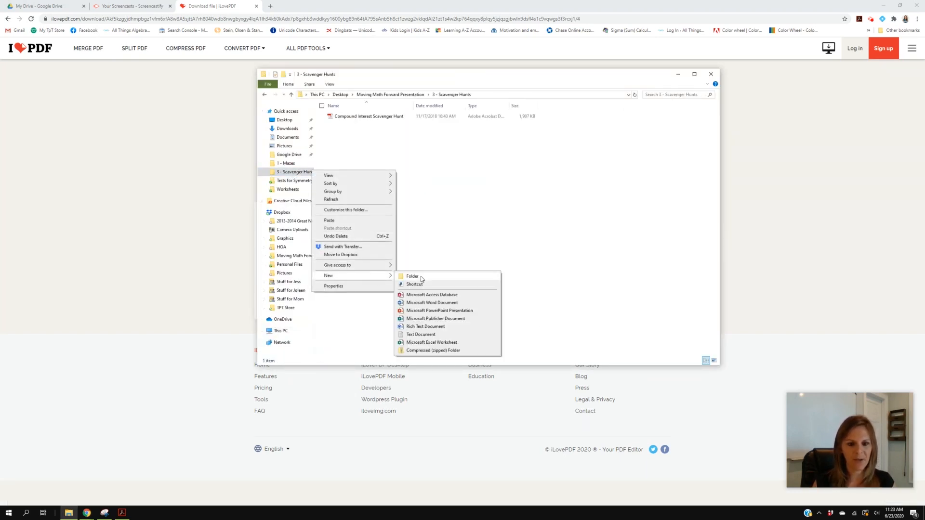
click(420, 277)
text(Screenshots)
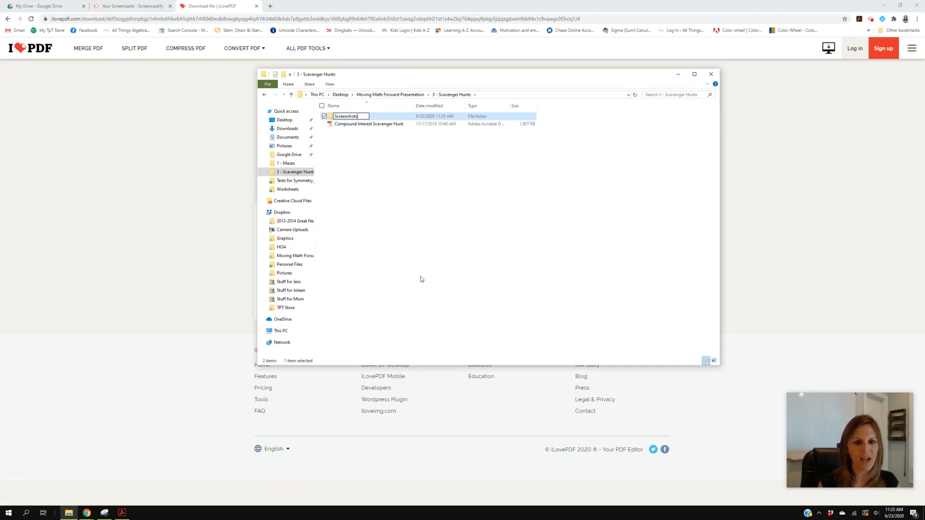
click(359, 132)
Step: Paste the copied JPG page images into the Screenshots folder
double_click(349, 116)
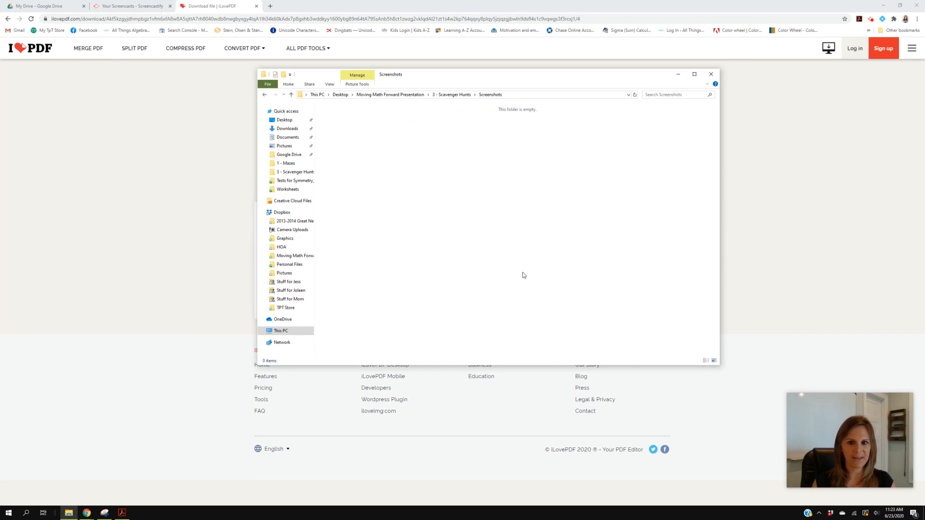
key(ctrl+v)
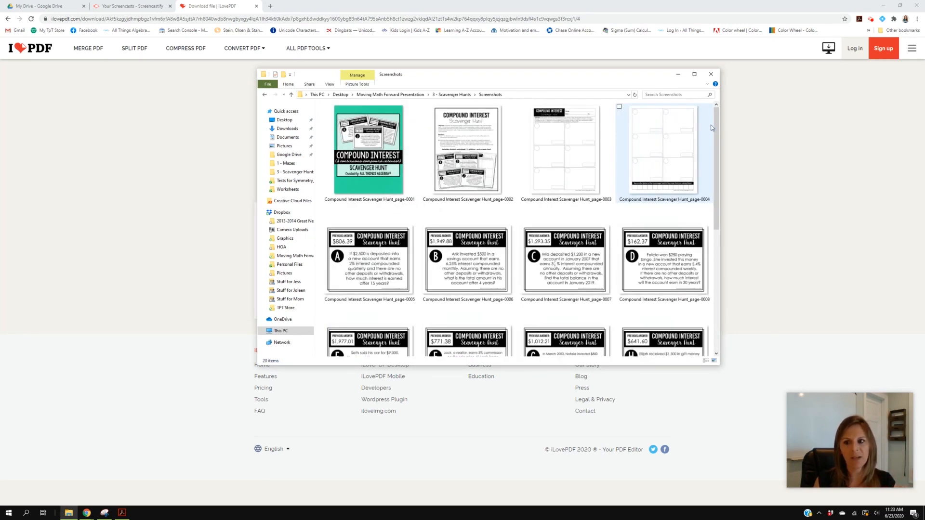
right_click(712, 127)
mouse_move(662, 131)
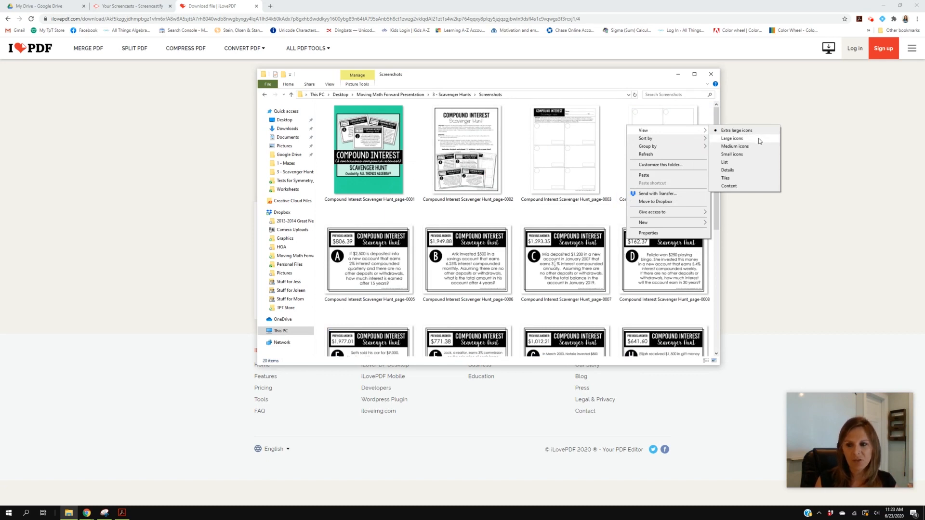
Step: Delete the first four page images, page-0001 through page-0004, from the Screenshots folder
click(398, 165)
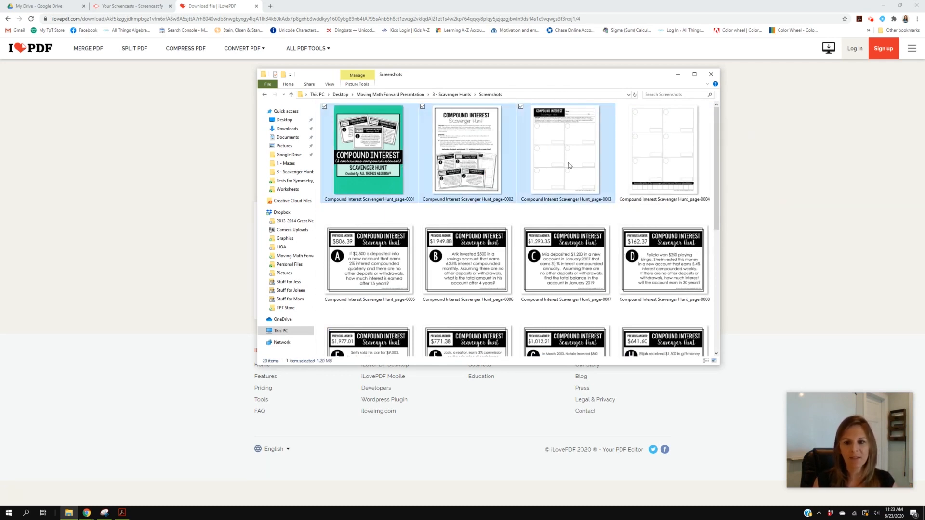
shift+click(653, 164)
key(Delete)
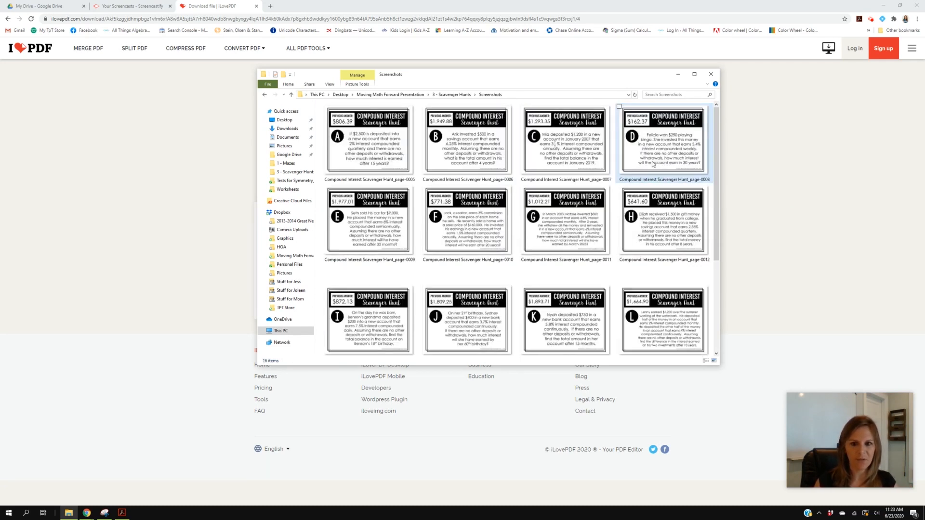
Step: Delete the last two page images, page-0019 and page-0020, and return to the browser
scroll(674, 289, down, 3)
click(673, 292)
shift+click(575, 293)
key(Delete)
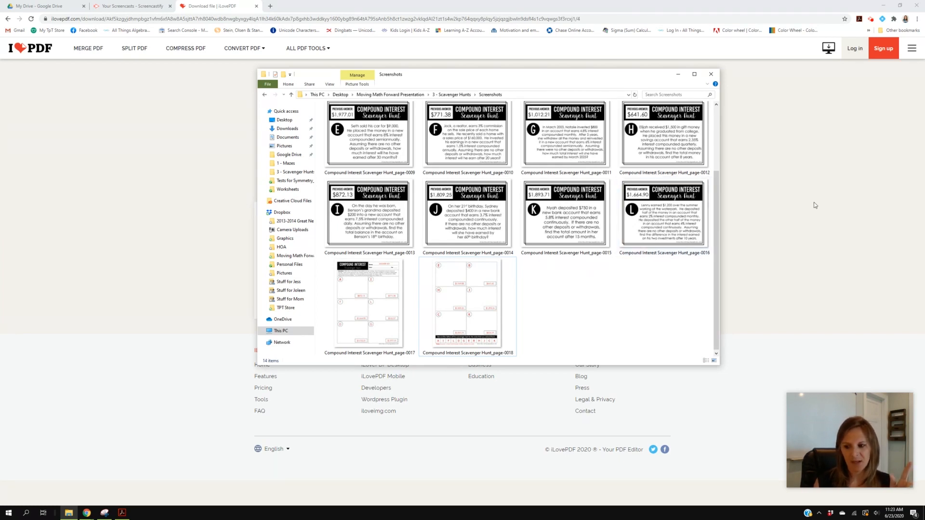
click(843, 211)
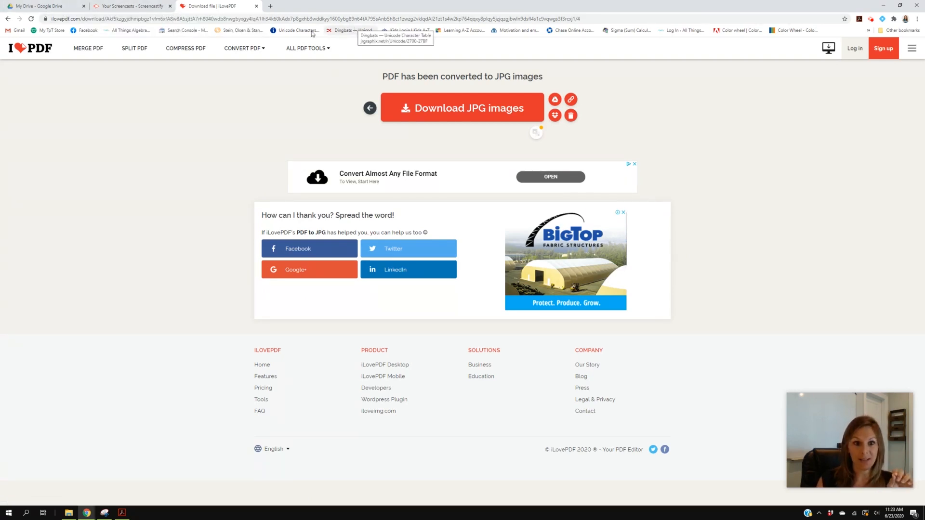
Step: Create a new blank Google Slides presentation through the slides.new address
click(215, 19)
text(slide)
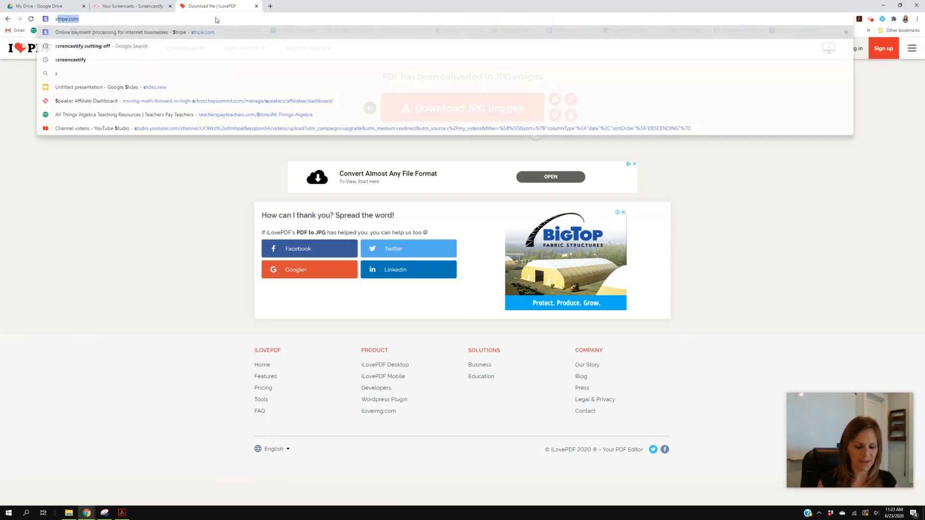
text(s.)
text(n)
key(Return)
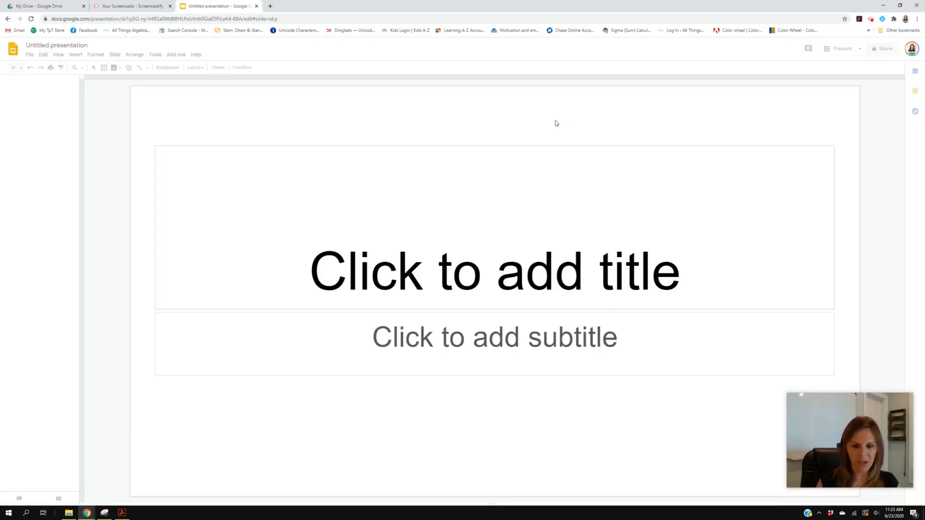
Step: Rename the presentation as Compound Interest Scavenger Hunt
click(37, 47)
text(Compoun)
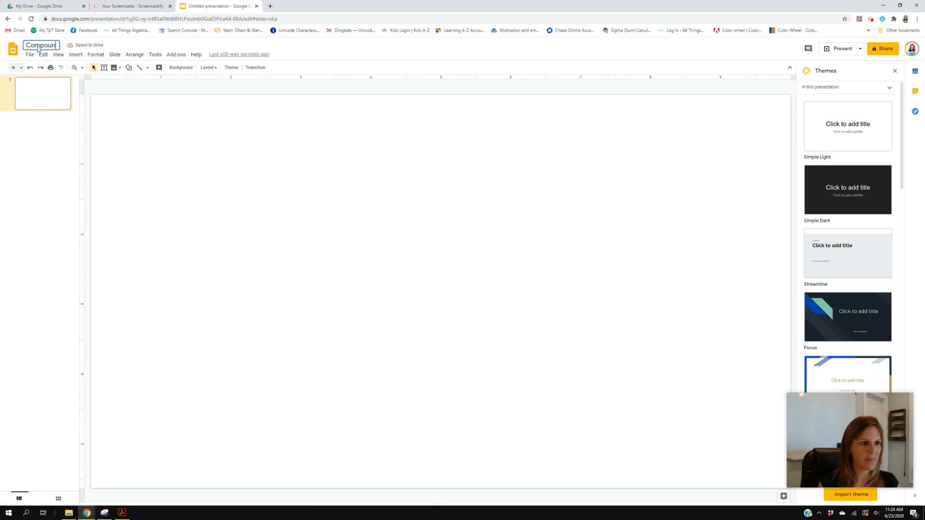
text(d Interest Sca)
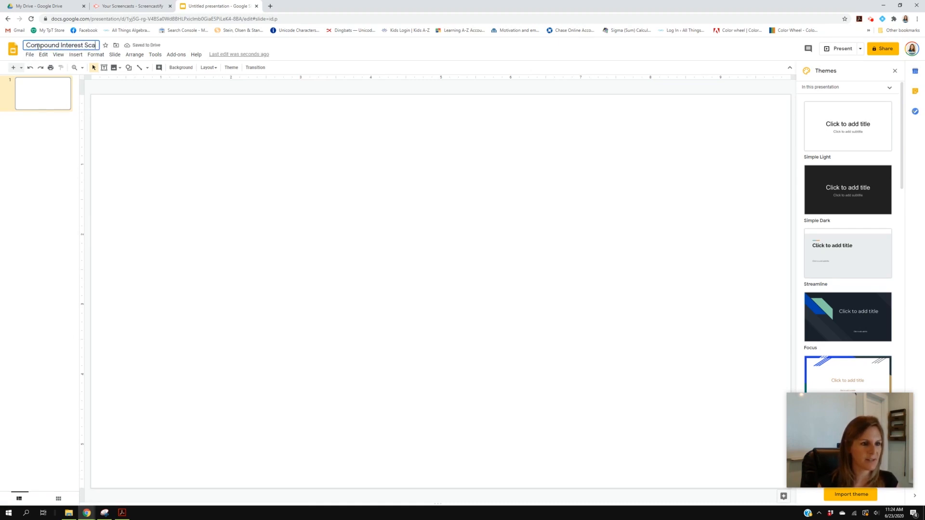
text(venger Hunt)
key(Return)
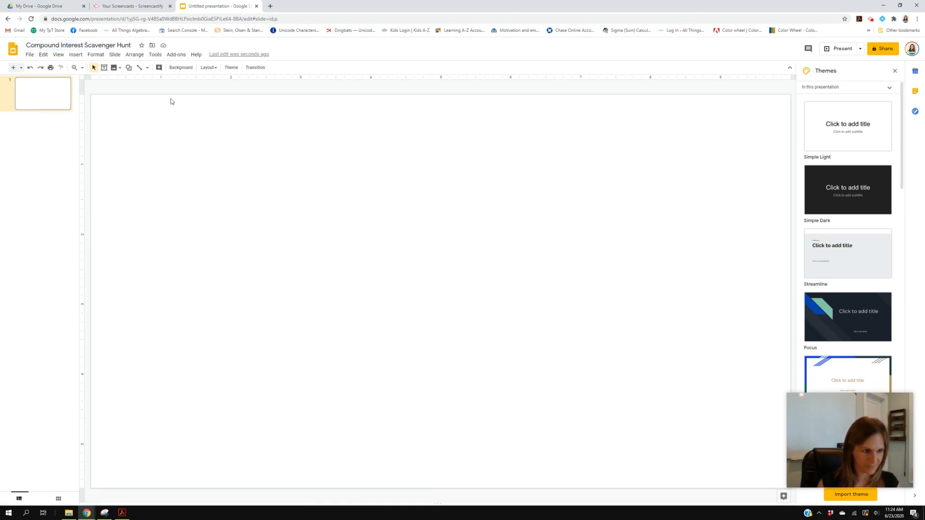
Step: Set the page size to a custom 11 × 8.5 inches and apply it
click(30, 55)
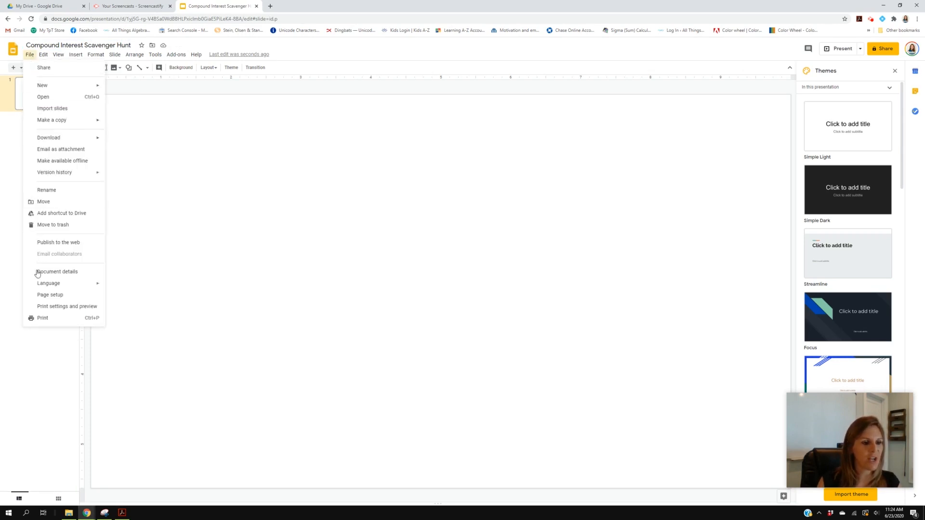
click(51, 294)
click(442, 266)
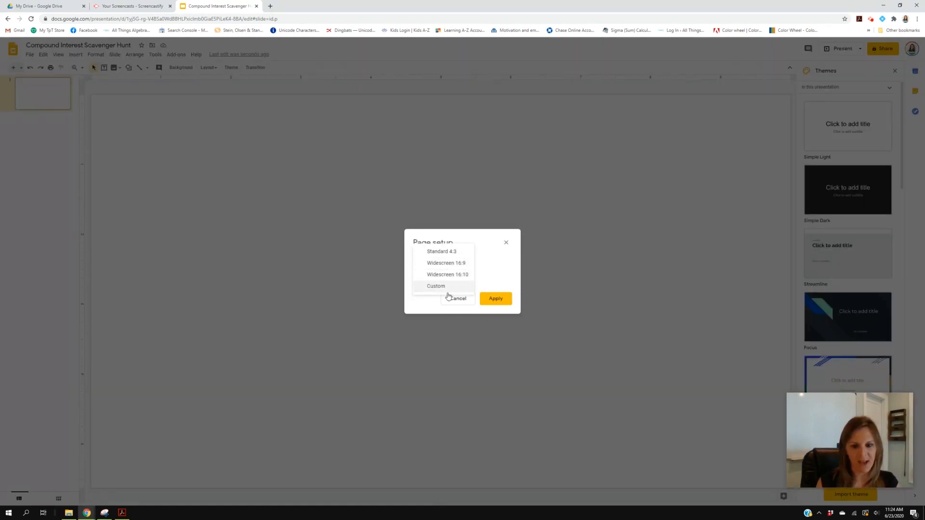
click(441, 288)
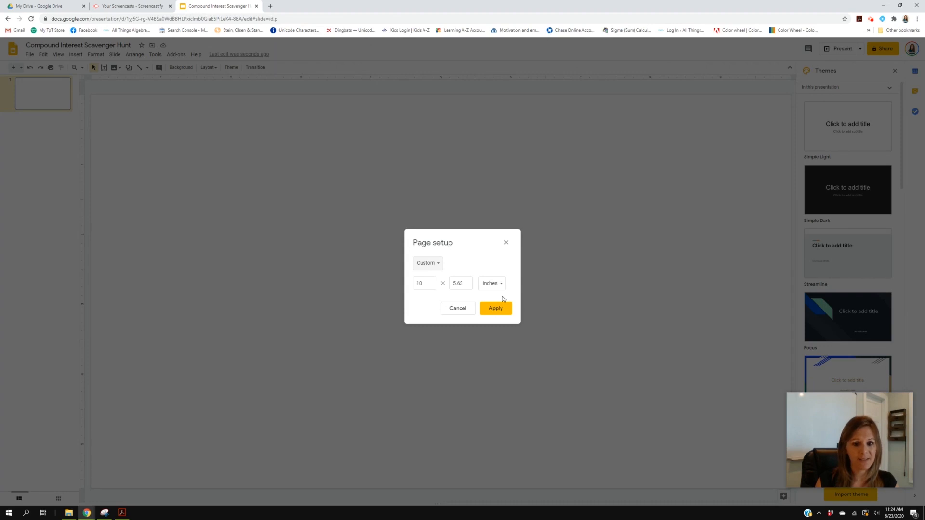
double_click(421, 284)
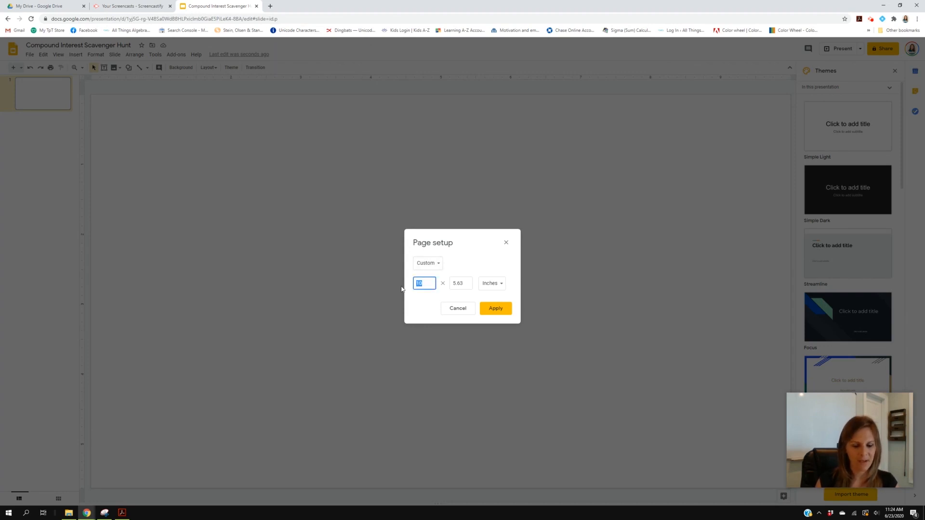
text(21)
text(1)
key(Tab)
text(8.)
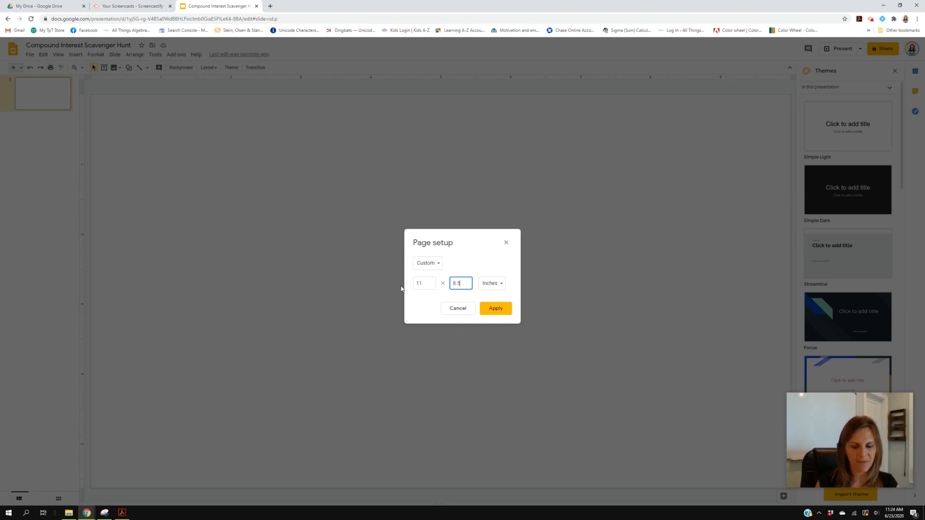
click(497, 308)
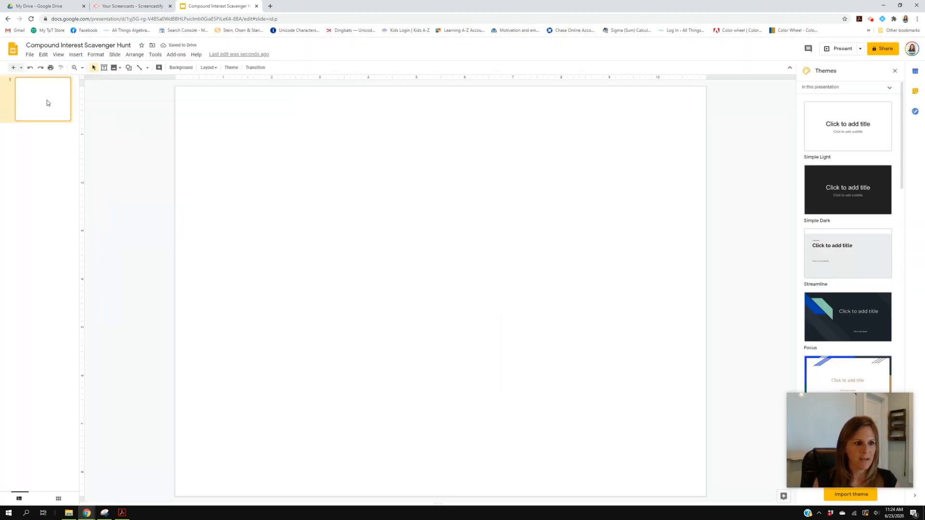
Step: Add eleven blank slides after the first slide
key(ctrl+m)
key(ctrl+m)
key(ctrl+m)
key(ctrl+m)
key(ctrl+m)
key(ctrl+m)
key(ctrl+m)
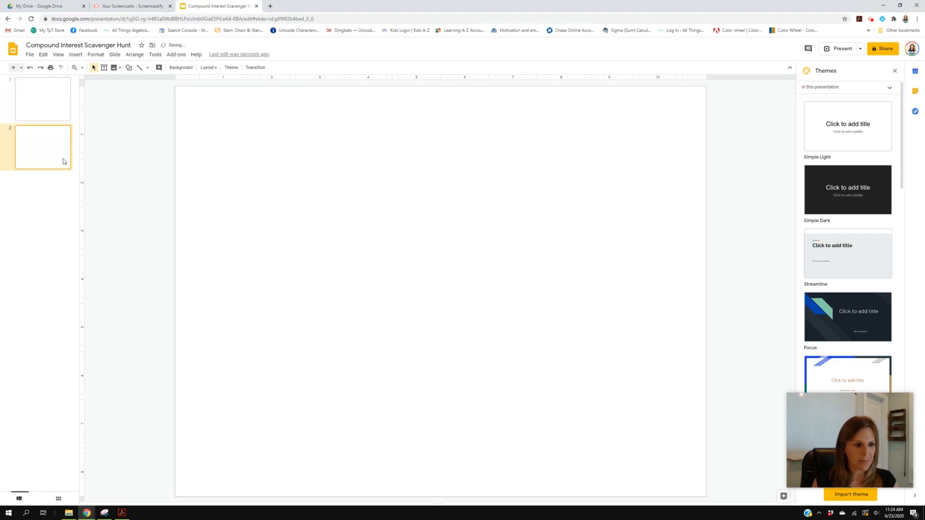
key(ctrl+m)
key(ctrl+m)
key(ctrl+m)
key(ctrl+m)
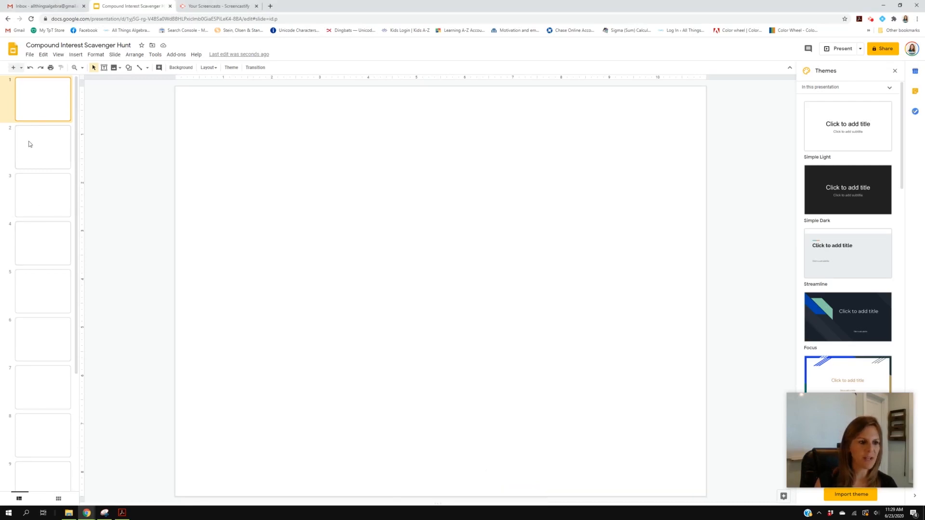
Step: Set the background of slide 1 to the uploaded image Compound Interest Scavenger Hunt_page-0005
click(176, 69)
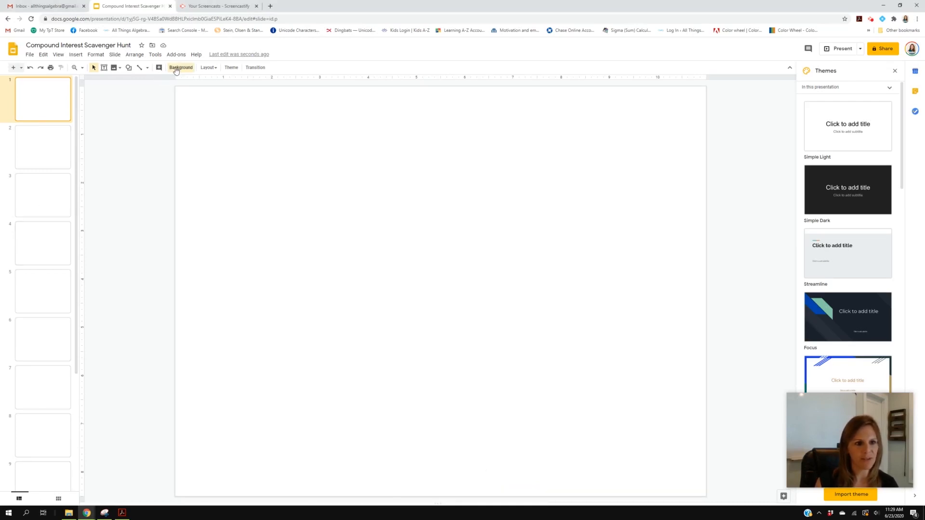
click(498, 274)
click(459, 323)
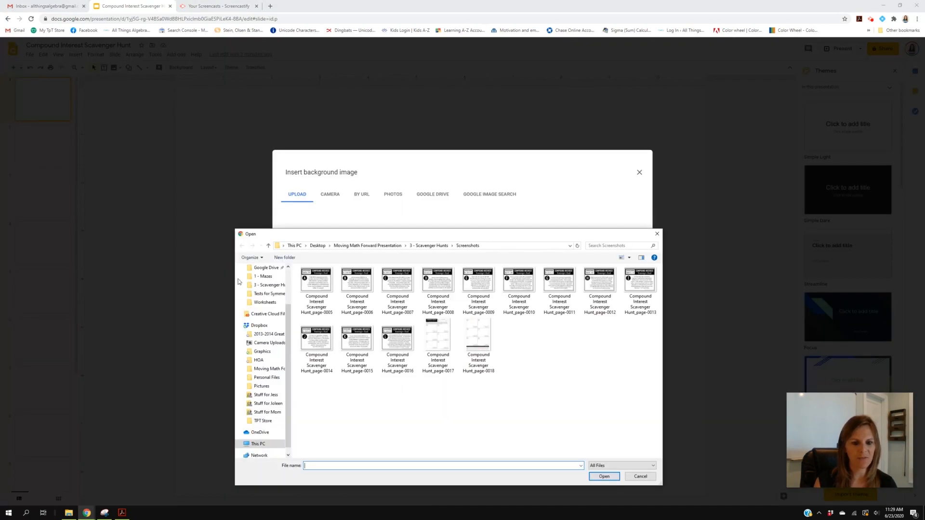
click(314, 282)
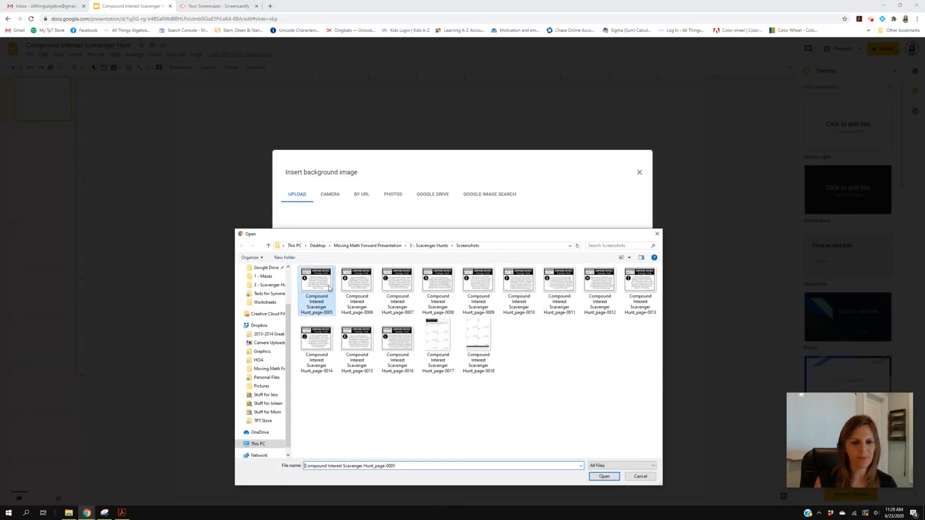
click(604, 476)
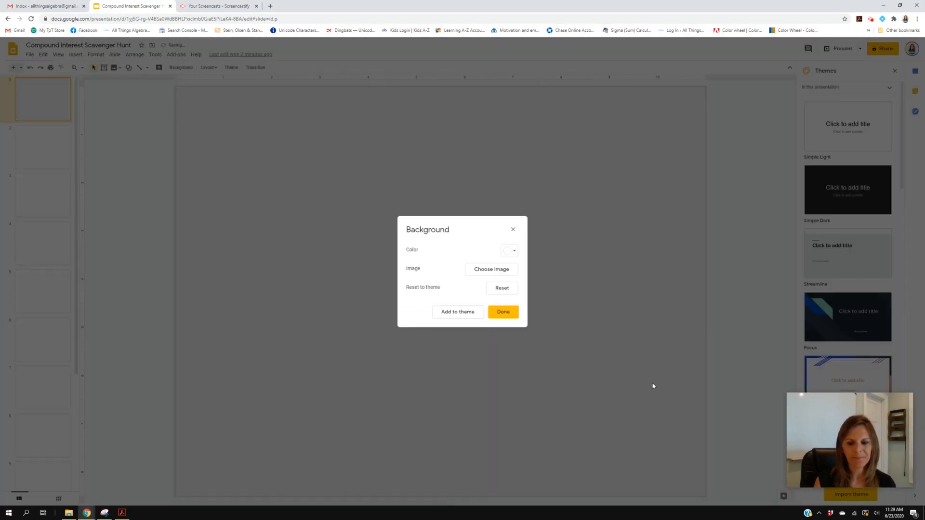
click(499, 316)
Step: Set the background of slide 2 to the uploaded image Compound Interest Scavenger Hunt_page-0006
click(38, 149)
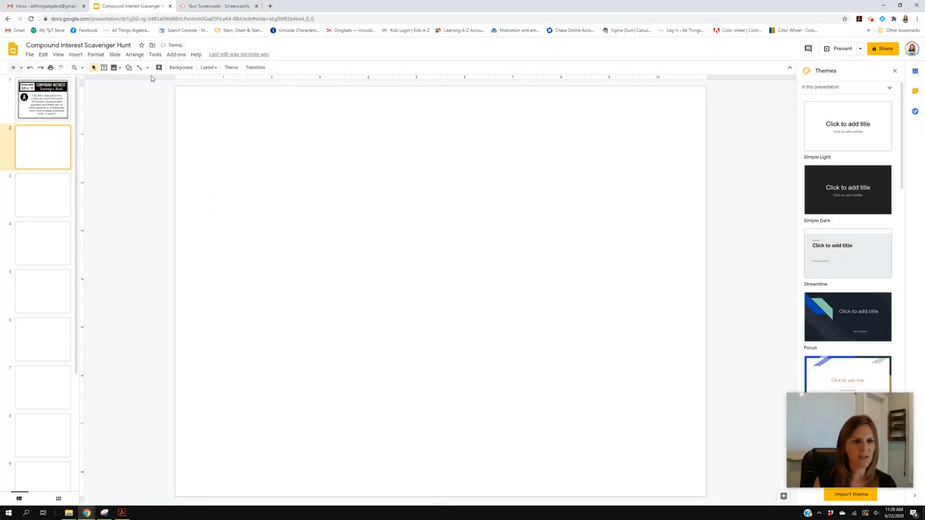
click(182, 68)
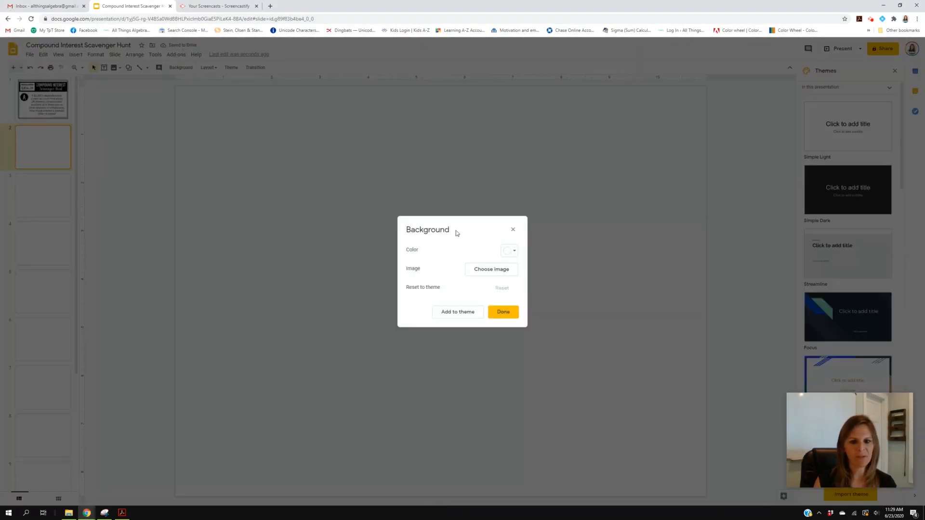
click(501, 269)
click(462, 321)
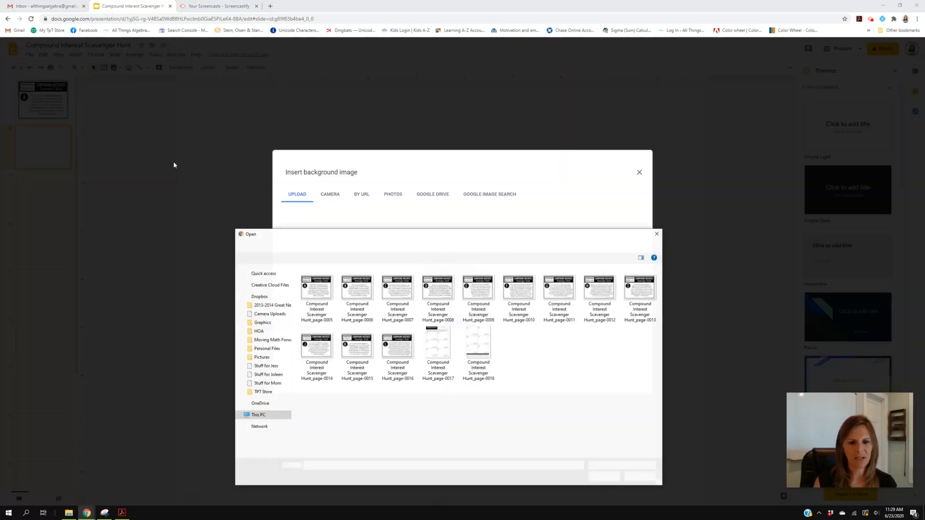
click(357, 299)
double_click(357, 298)
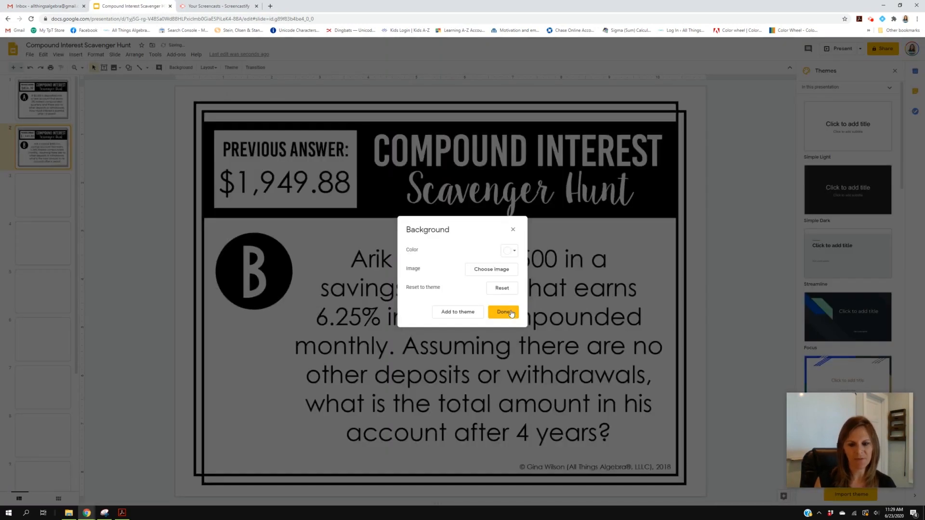
click(503, 312)
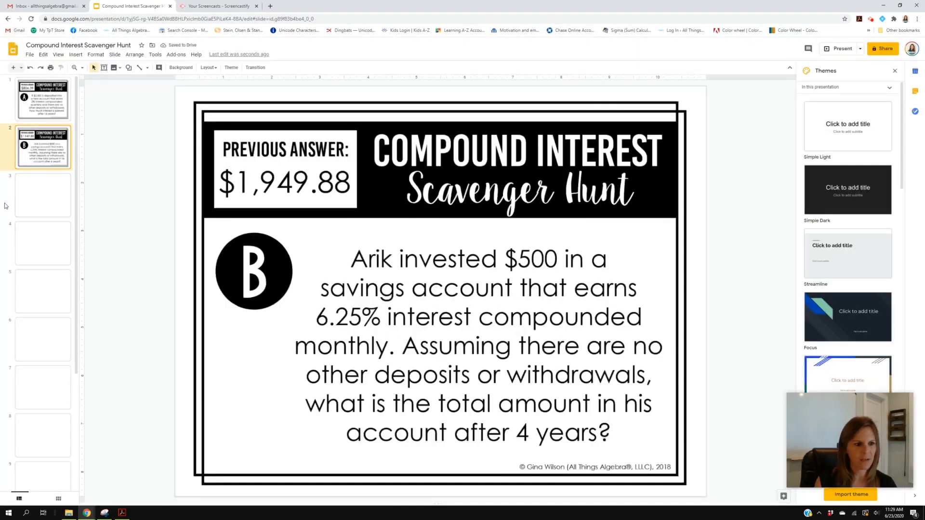
Step: Set the background of slide 3 to the uploaded image Compound Interest Scavenger Hunt_page-0007
click(34, 197)
click(181, 68)
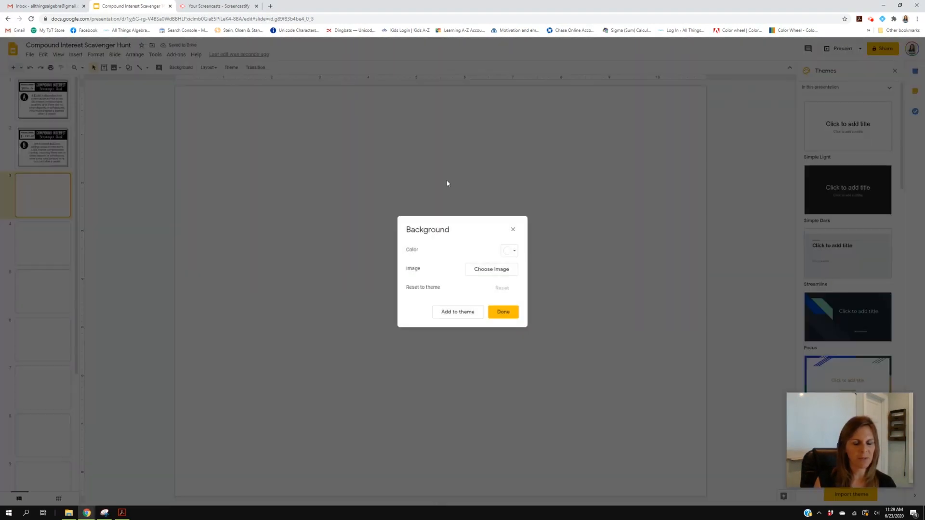
click(505, 270)
click(462, 320)
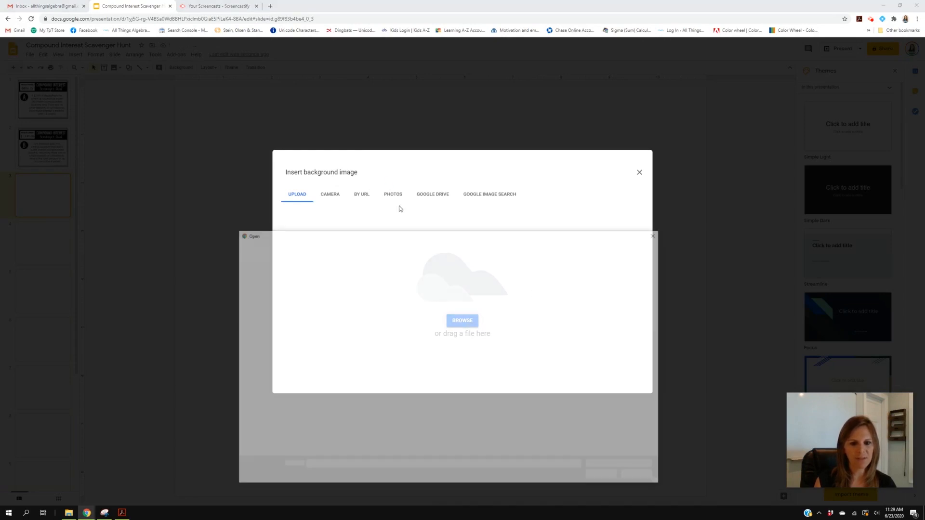
double_click(407, 293)
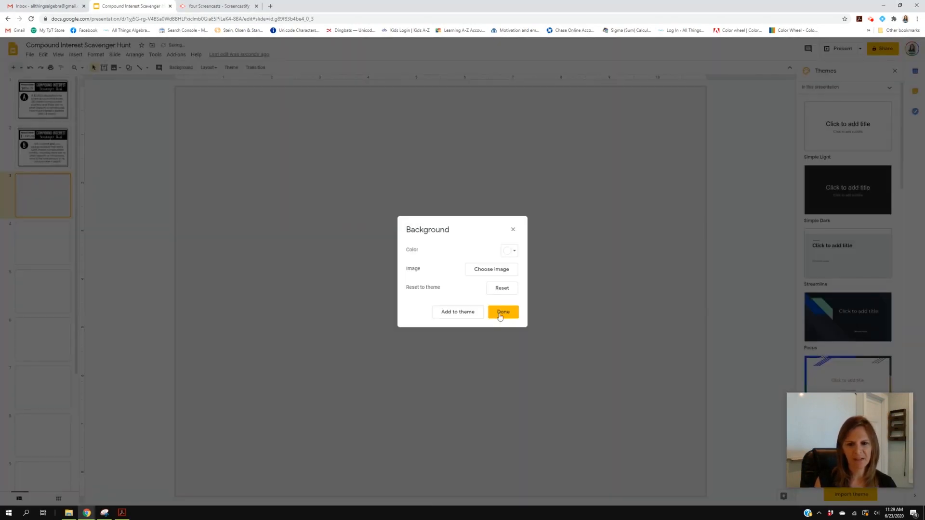
click(500, 316)
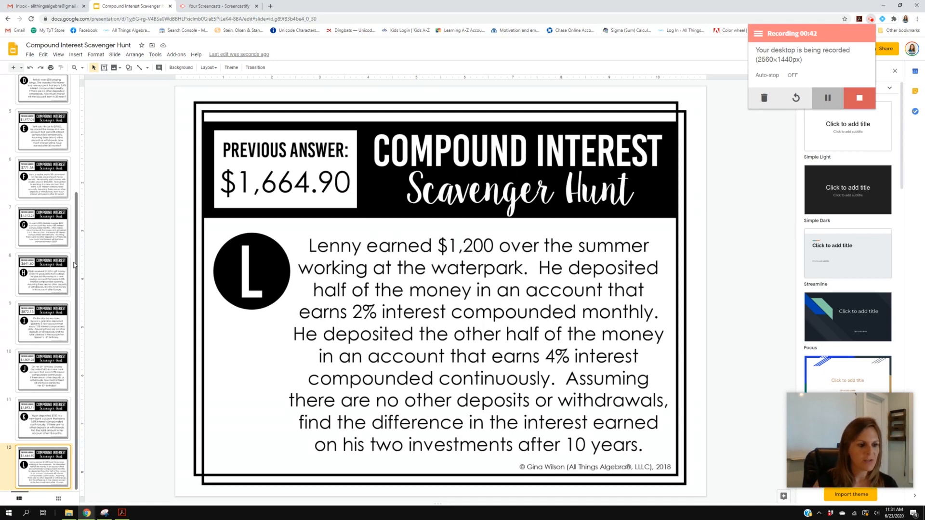
Step: Review the finished slide thumbnails and display the whole presentation in grid view
scroll(47, 414, up, 1)
scroll(47, 414, up, 3)
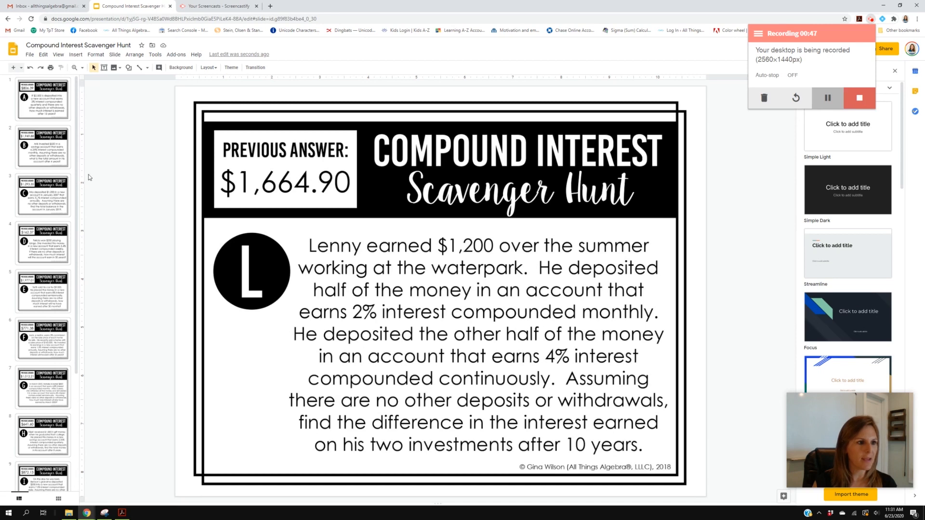
click(58, 56)
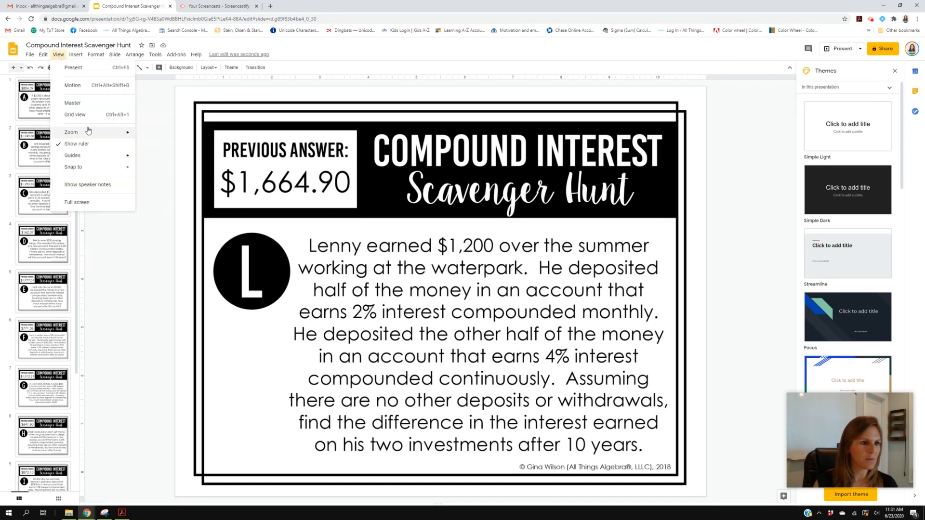
click(75, 114)
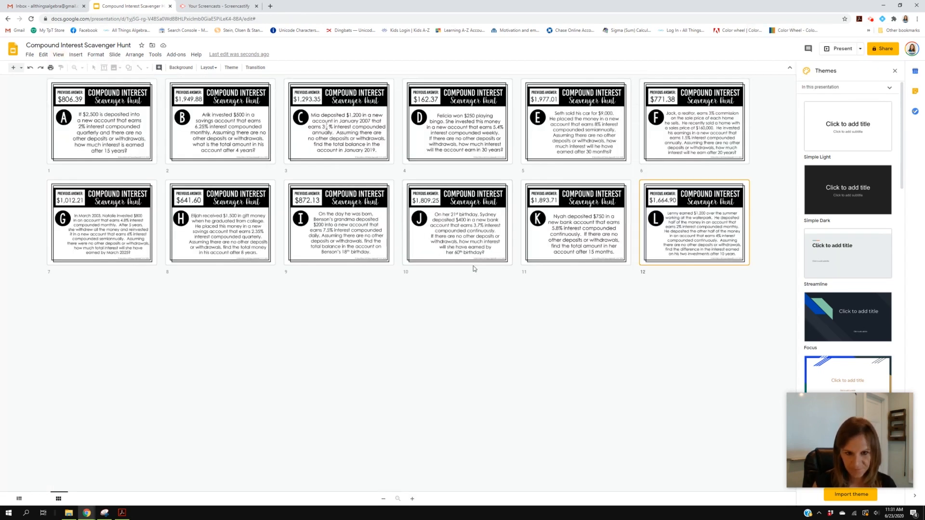
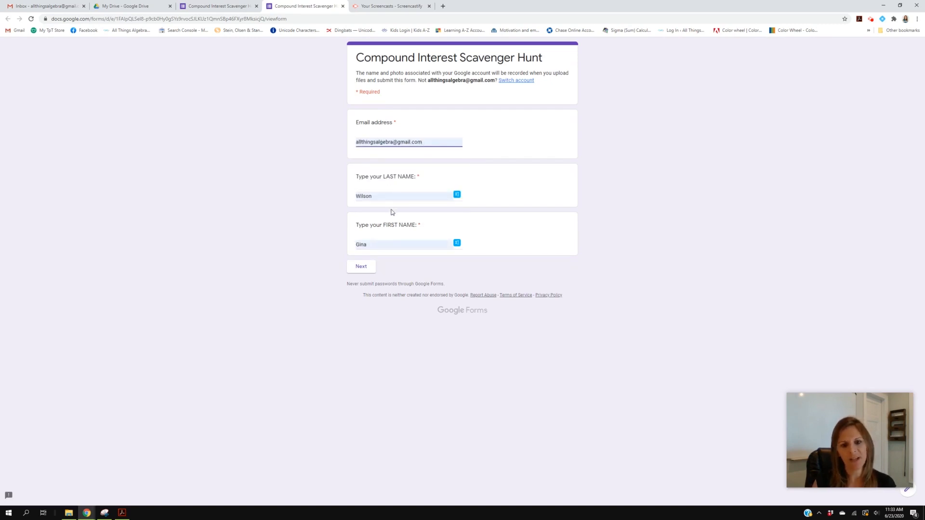
Step: In the Compound Interest Scavenger Hunt Google Form, continue past the name section, answer Problem A with option G and advance
click(359, 268)
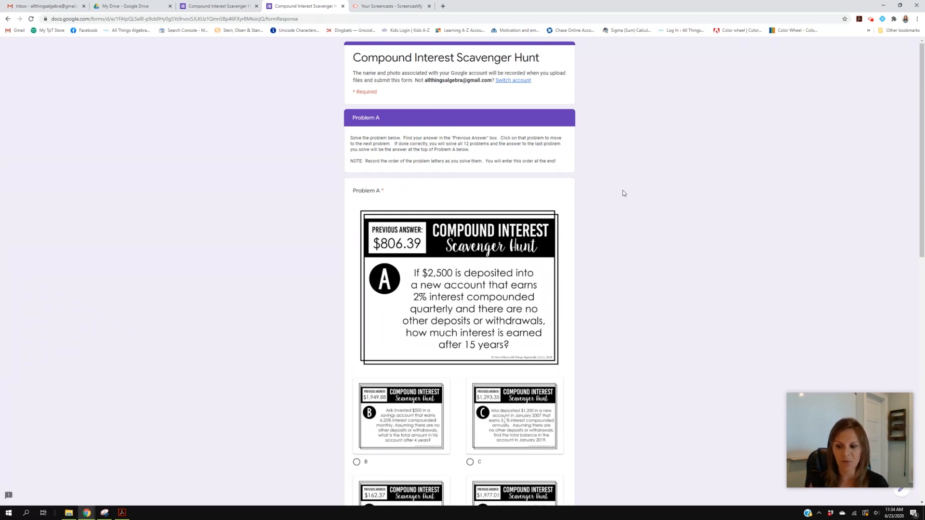
scroll(593, 350, down, 1)
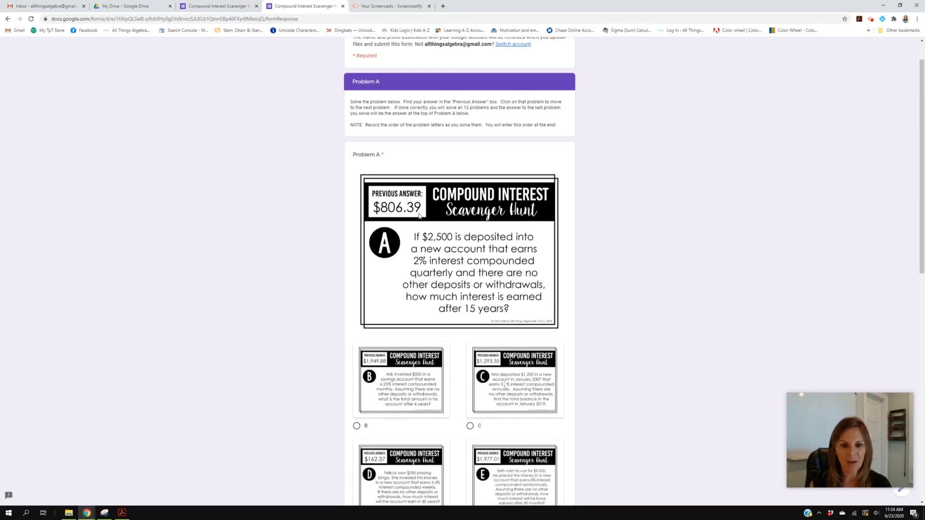
scroll(594, 322, down, 5)
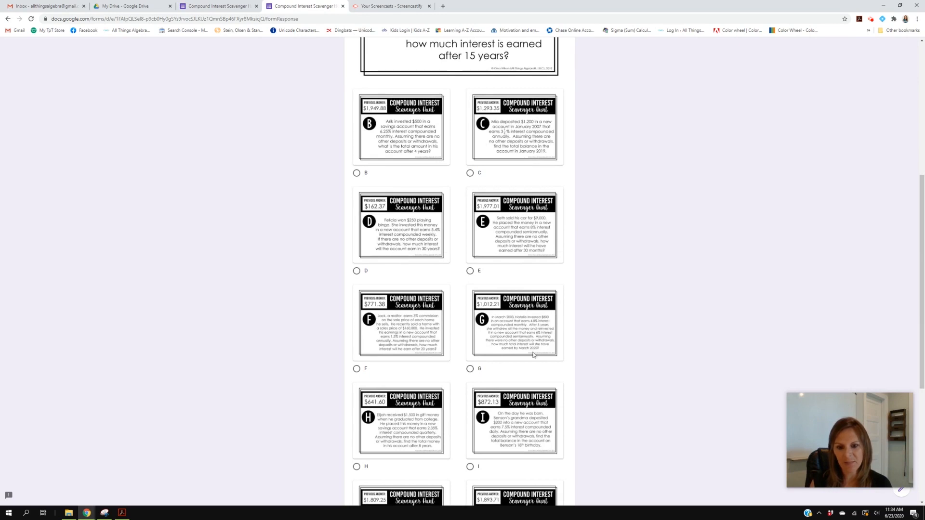
scroll(561, 241, up, 1)
scroll(562, 231, down, 1)
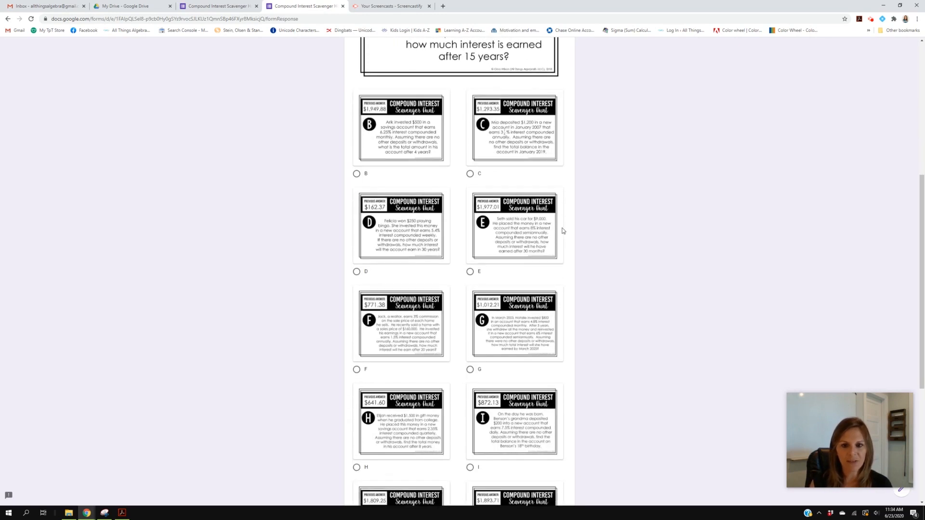
click(470, 370)
scroll(638, 419, down, 1)
scroll(638, 420, down, 4)
click(386, 451)
Step: Answer Problem G with option B and advance to the next problem
scroll(386, 337, down, 2)
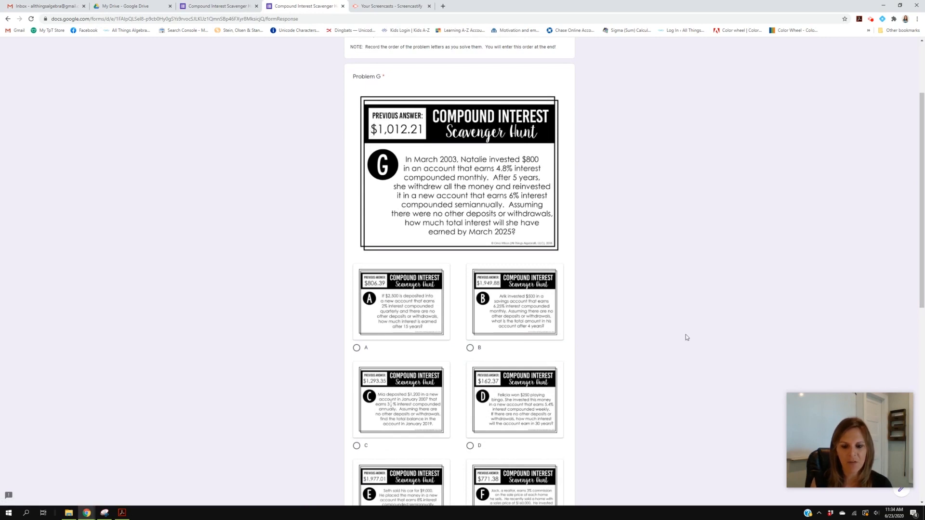
scroll(661, 351, down, 2)
click(473, 242)
scroll(655, 409, down, 6)
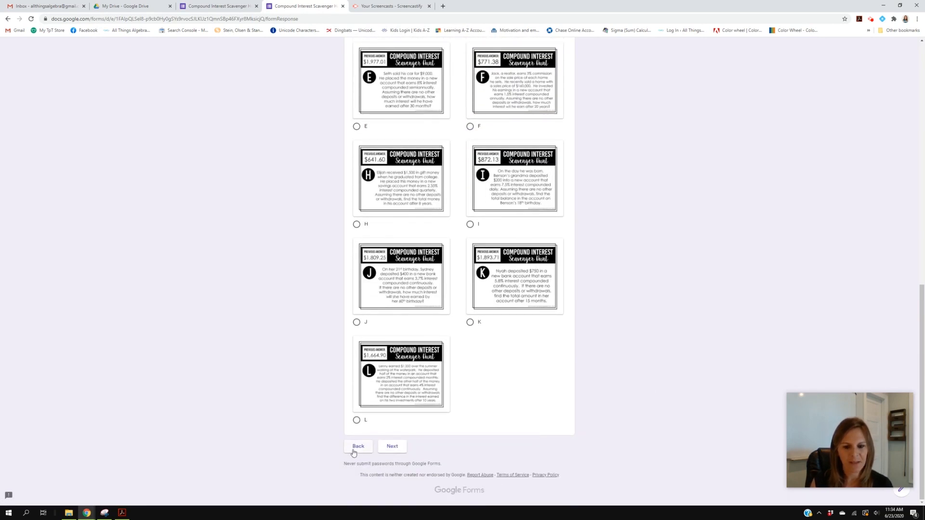
click(390, 447)
Step: Answer Problem B with option J and advance to the next problem
scroll(714, 405, down, 1)
scroll(715, 406, down, 8)
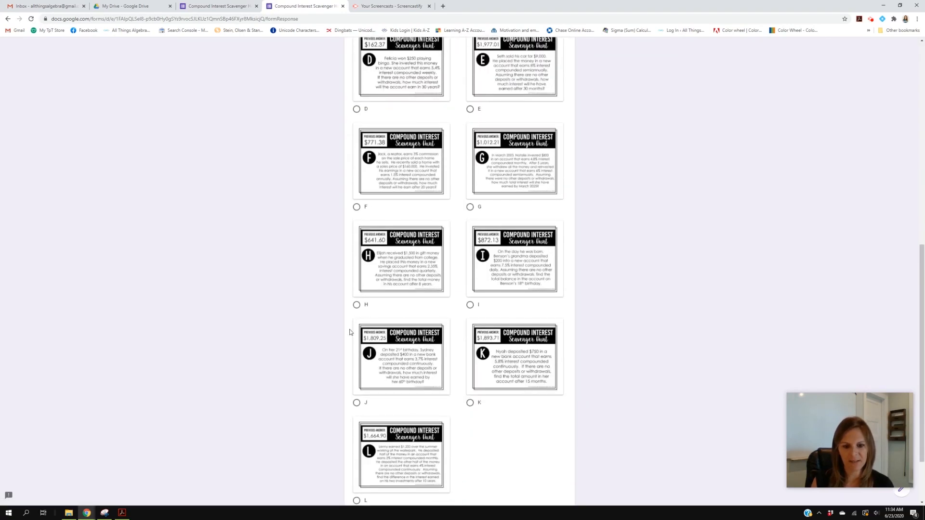
click(357, 403)
scroll(558, 436, down, 2)
click(391, 446)
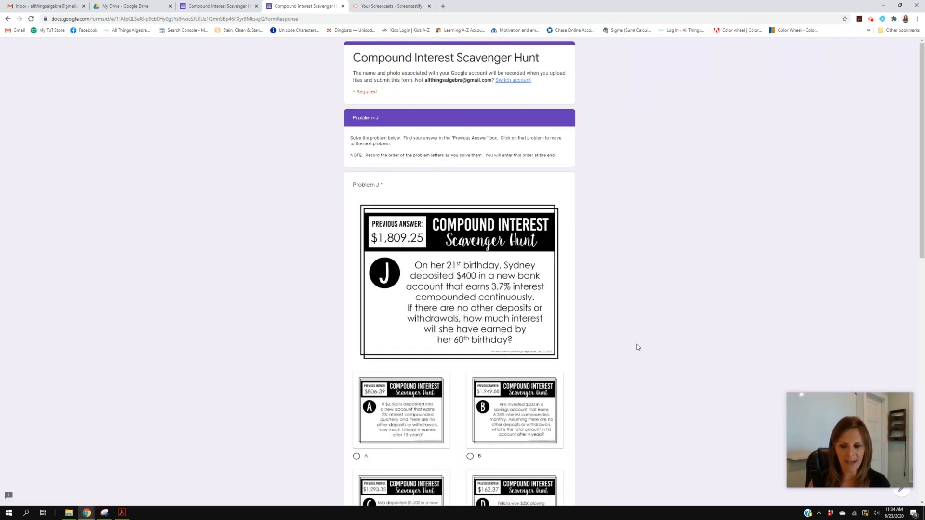
Step: Answer Problem J with option K and advance to the next problem
scroll(637, 346, down, 8)
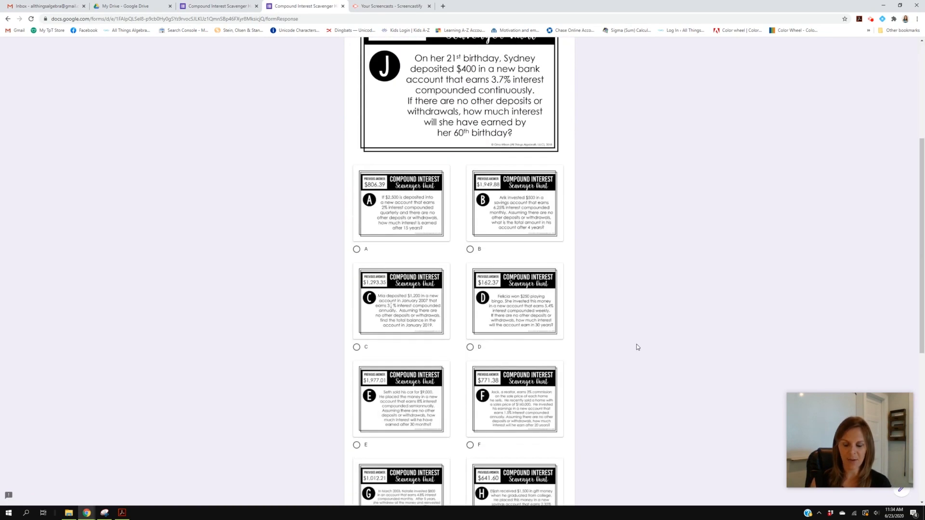
scroll(565, 373, down, 1)
click(471, 378)
scroll(538, 304, down, 1)
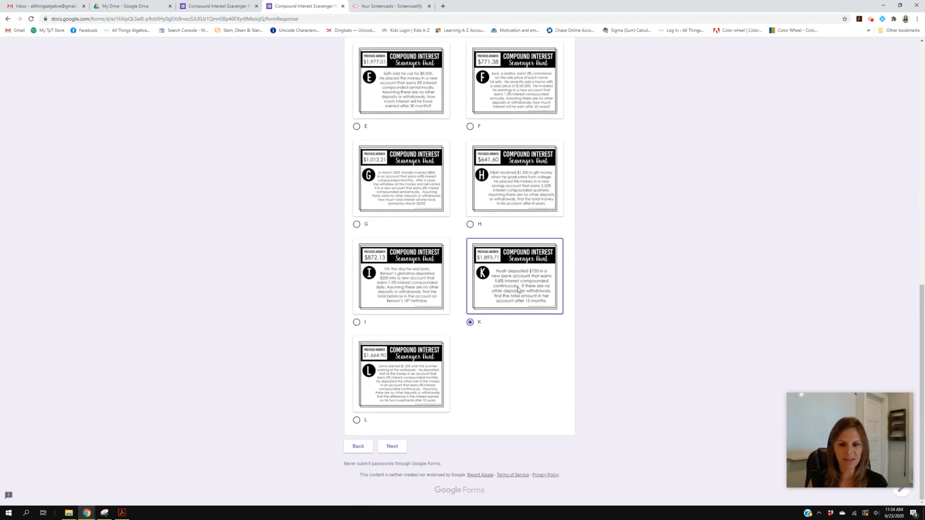
click(392, 446)
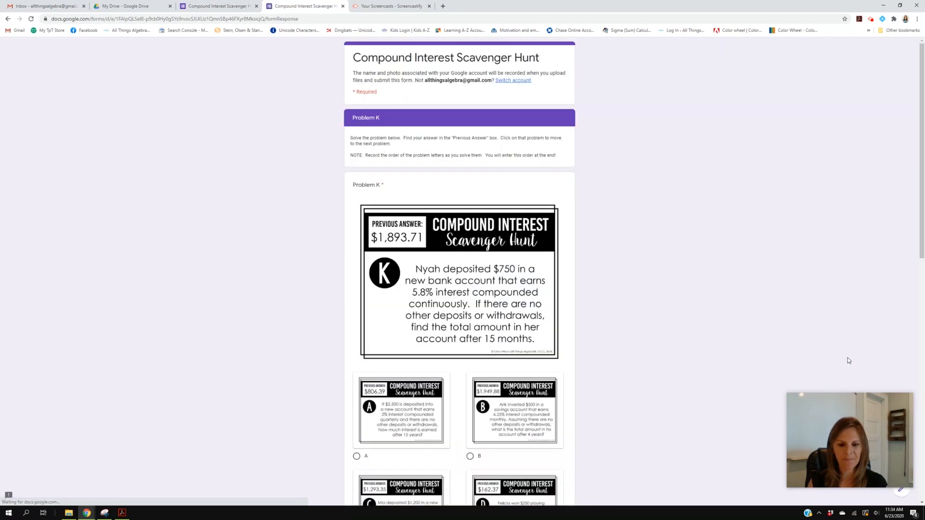
Step: Answer Problem K with option A and advance to the form's final section
scroll(510, 217, down, 2)
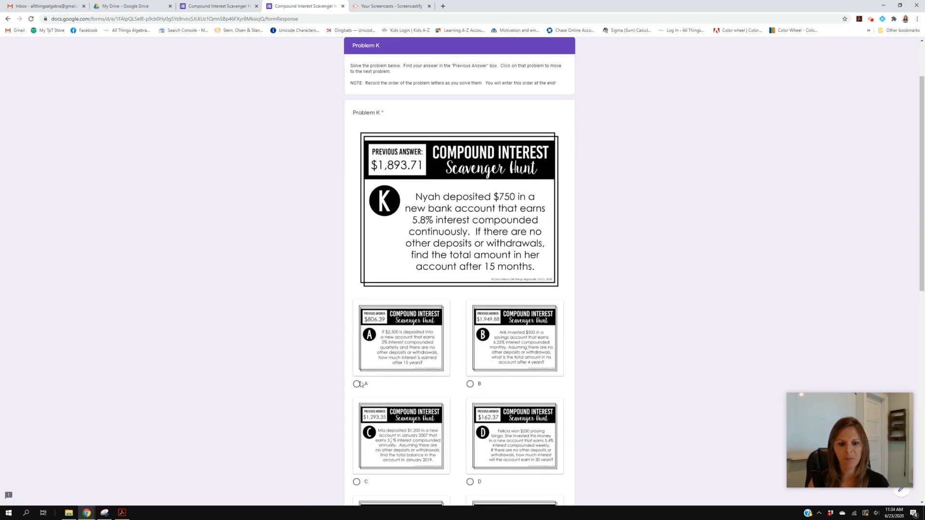
scroll(688, 438, down, 9)
scroll(687, 439, down, 1)
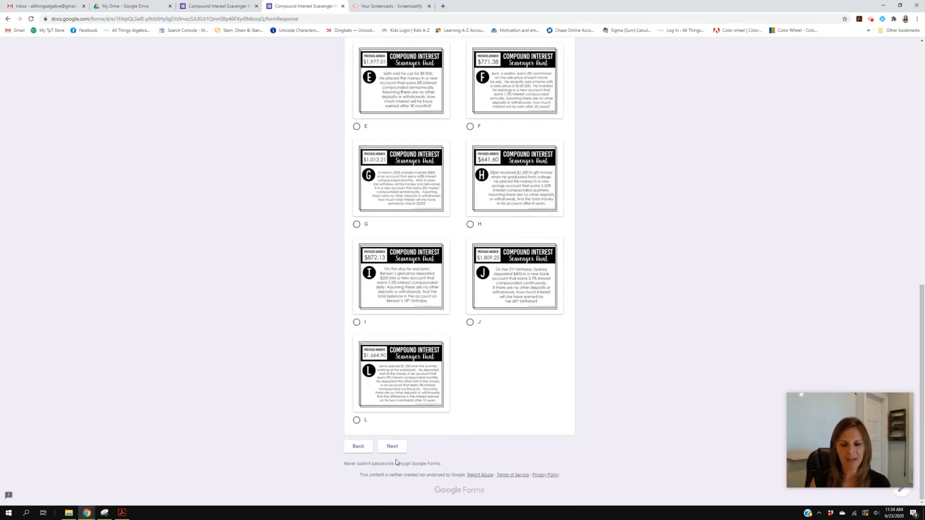
click(390, 447)
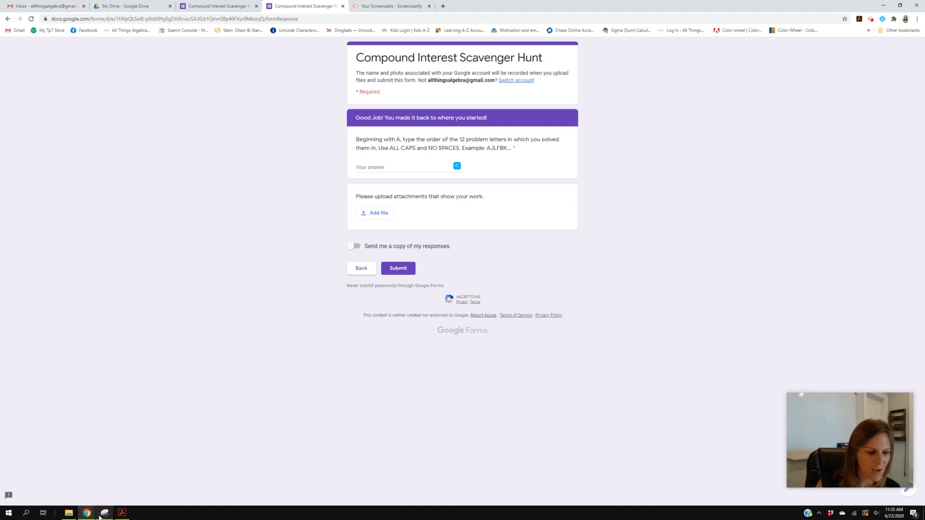
Step: Open the answer key image Compound Interest Scavenger Hunt_page-0018 from the Screenshots folder and place it side by side with the form
click(70, 514)
double_click(455, 311)
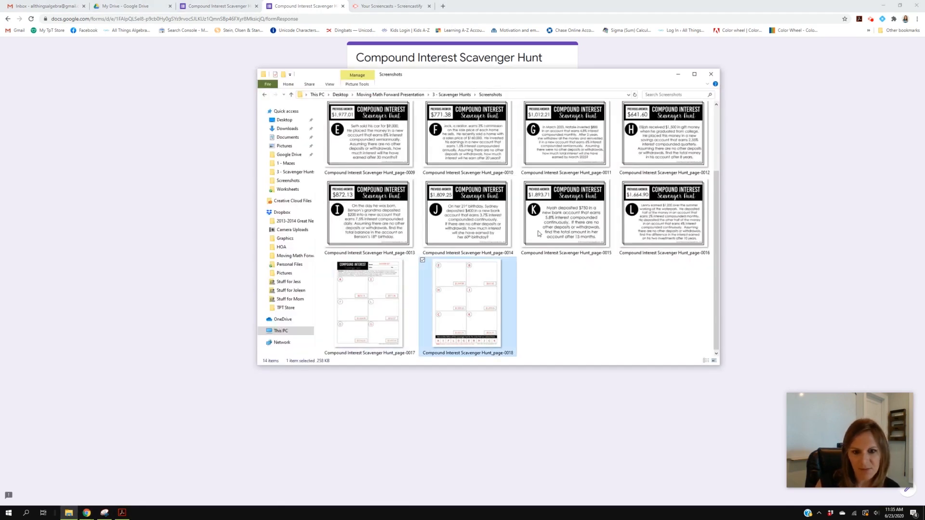
drag(836, 6, 0, 103)
click(752, 202)
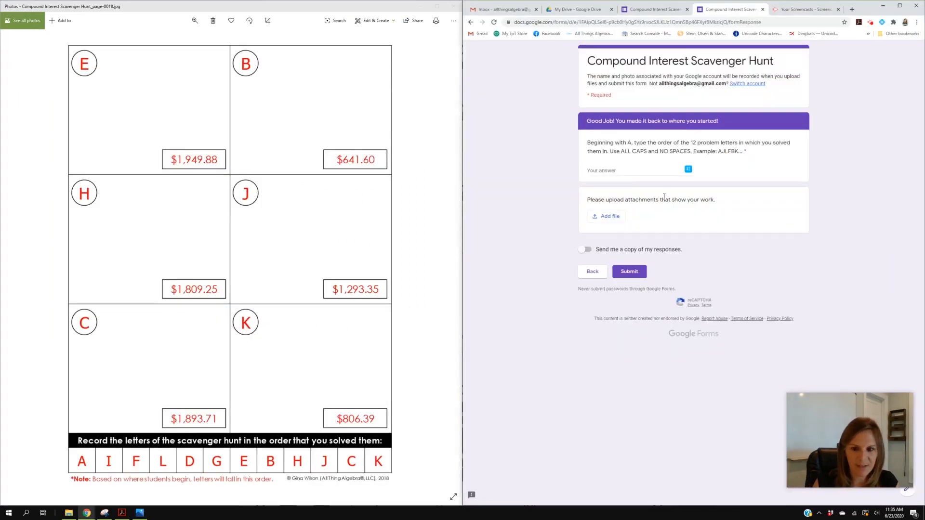
Step: Answer the final question with the solved problem order AIFLDGEBHJCK
click(625, 173)
text(AI)
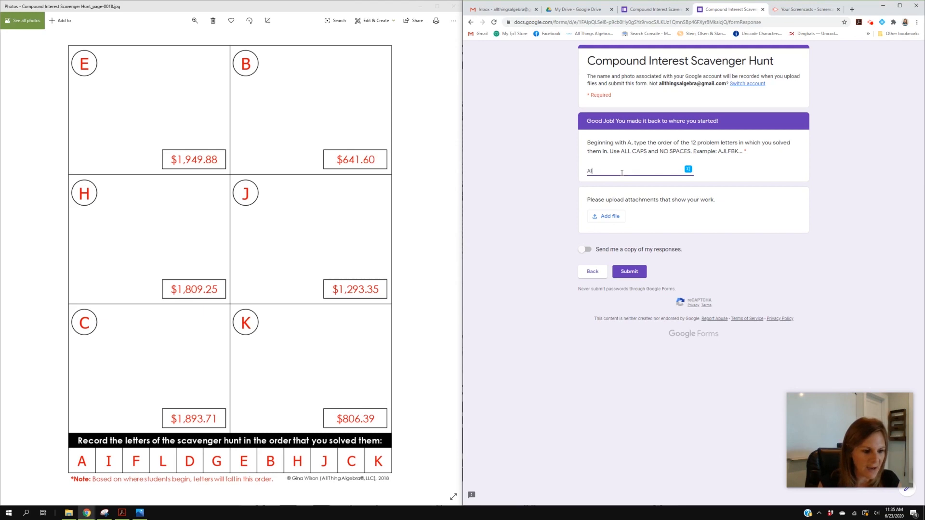
text(FLDGE)
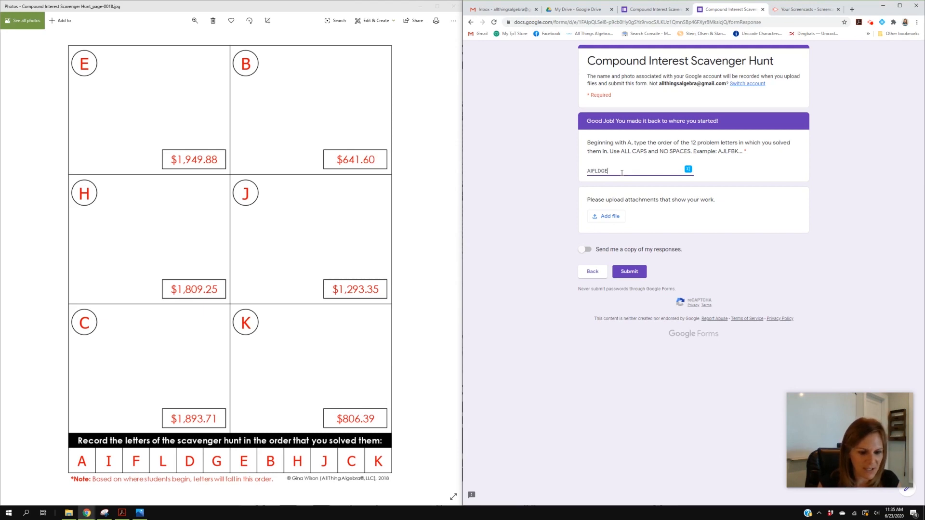
text(BHJCK)
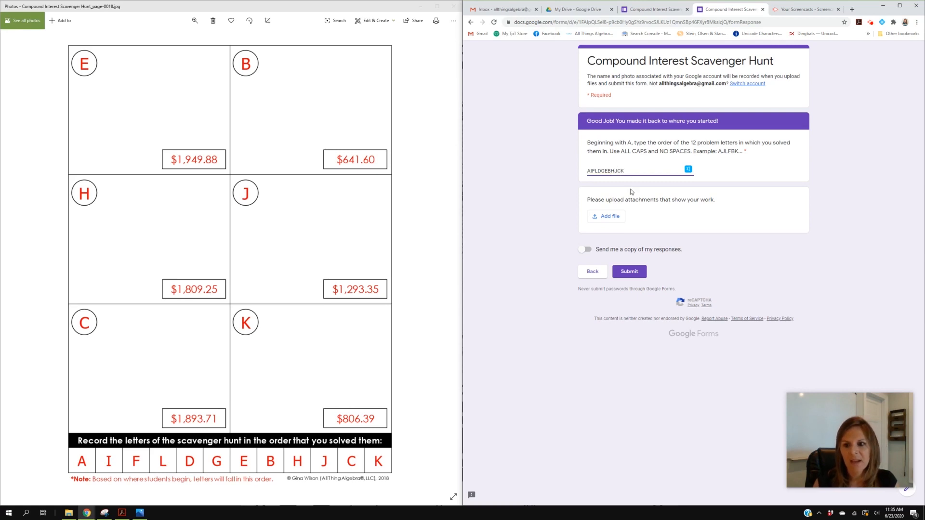
Step: Submit the scavenger hunt form without uploading a work attachment, and close the response tab
click(610, 225)
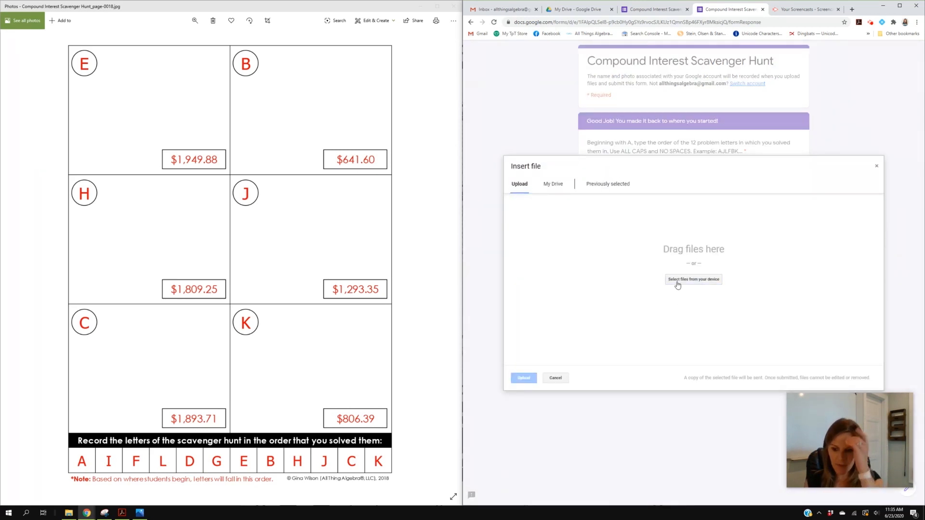
click(876, 166)
click(620, 272)
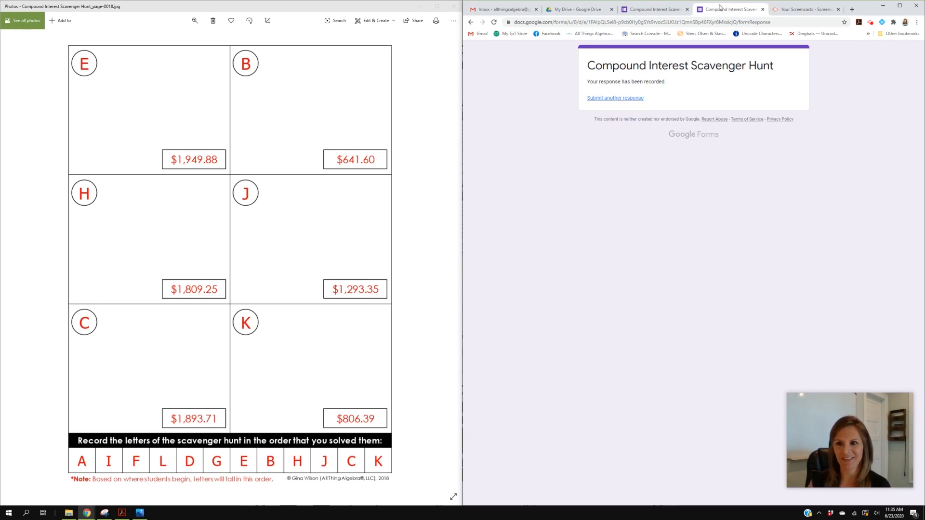
click(763, 10)
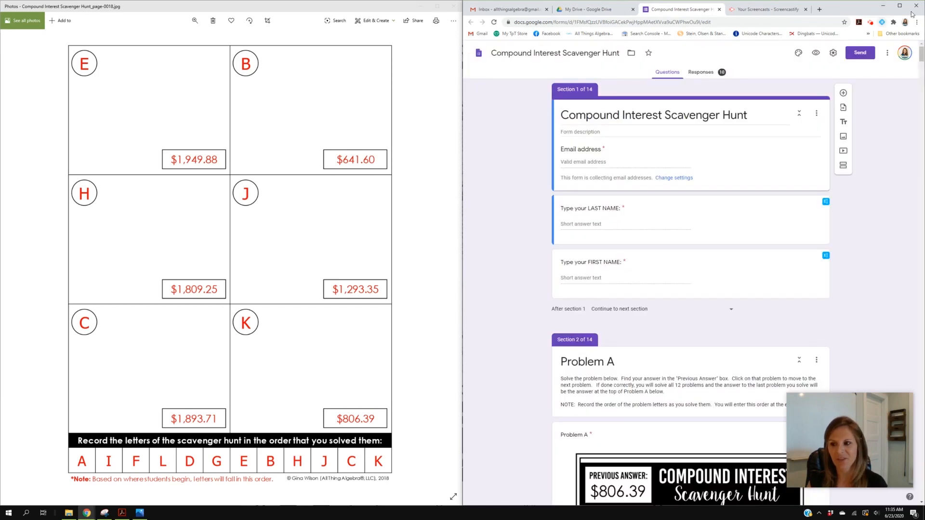
click(898, 6)
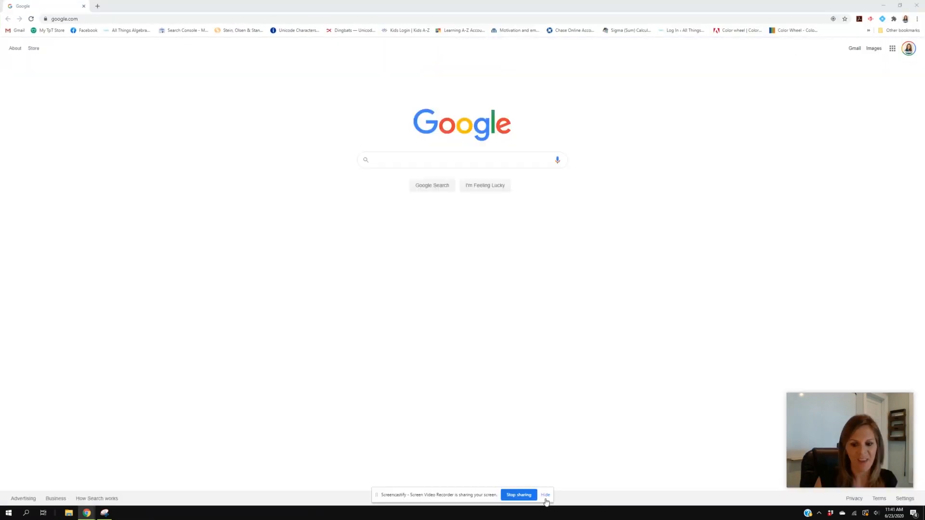
Step: Create a new blank Google Form by going to forms.new
click(548, 500)
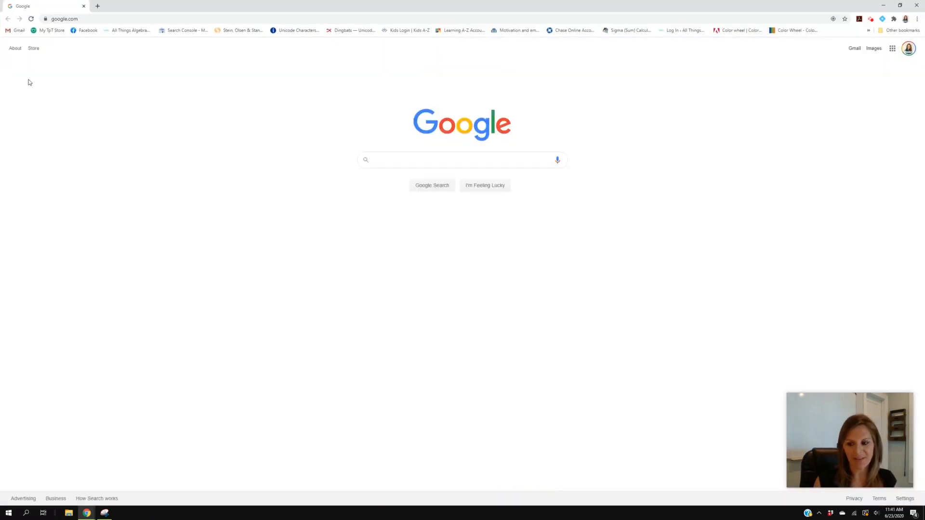
click(70, 20)
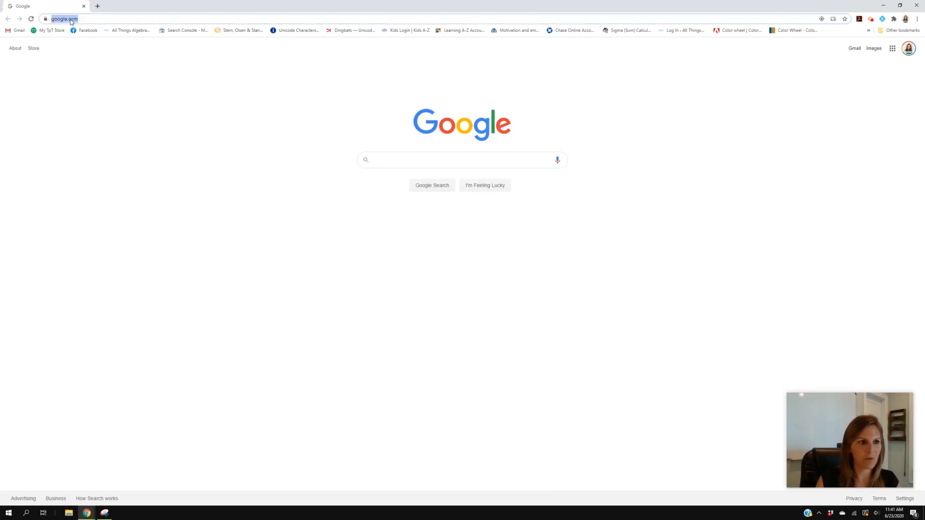
text(forms/.)
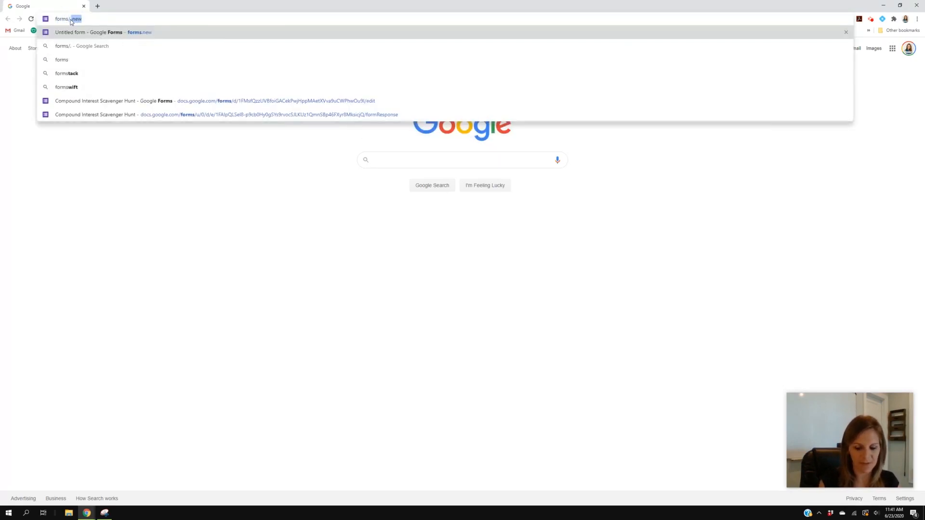
key(BackSpace)
key(BackSpace)
text(.ne)
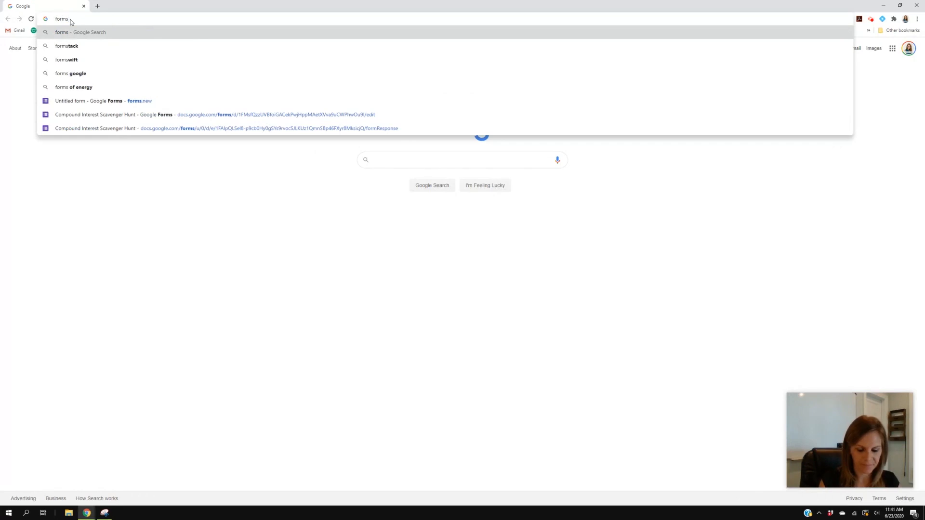
key(Return)
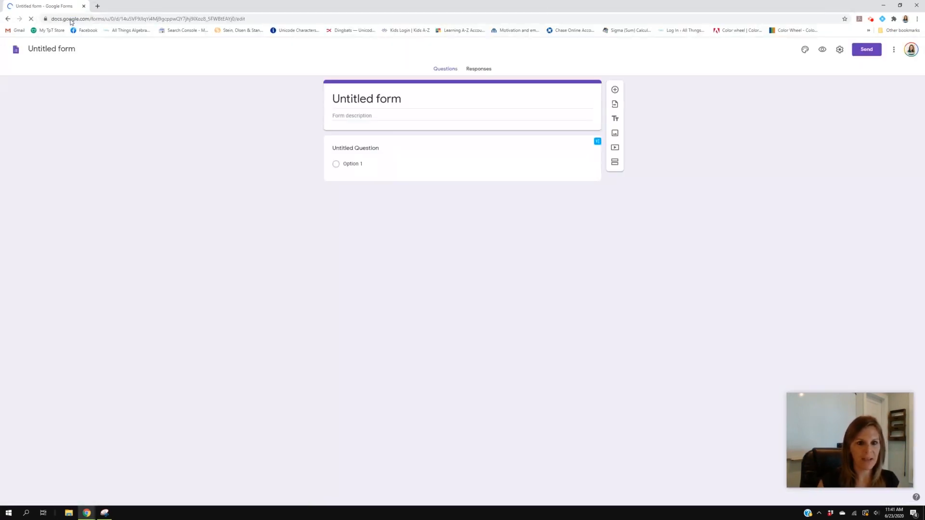
Step: Title the new form "Compound Interest Scavenger Hunt"
click(363, 99)
text(Compound IN)
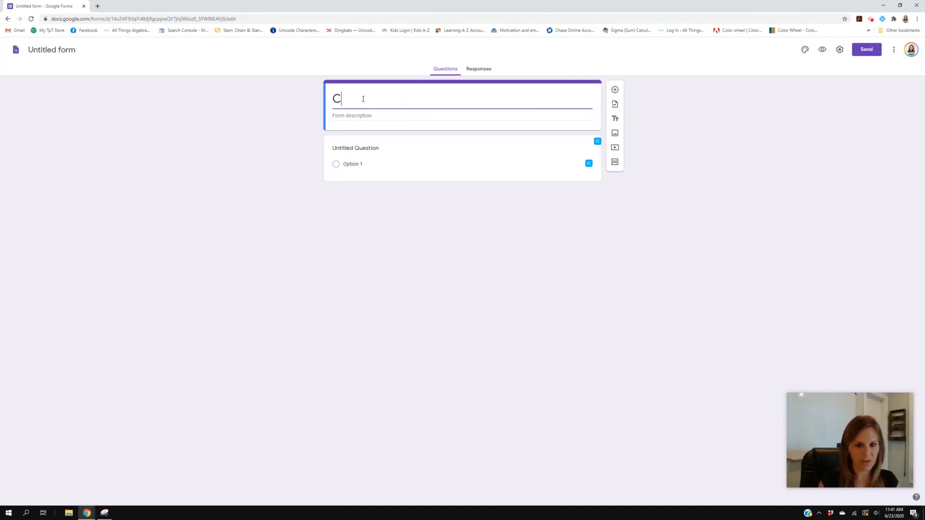
key(BackSpace)
text(nterest S)
text(vca)
key(BackSpace)
key(BackSpace)
key(BackSpace)
text(cavenger H)
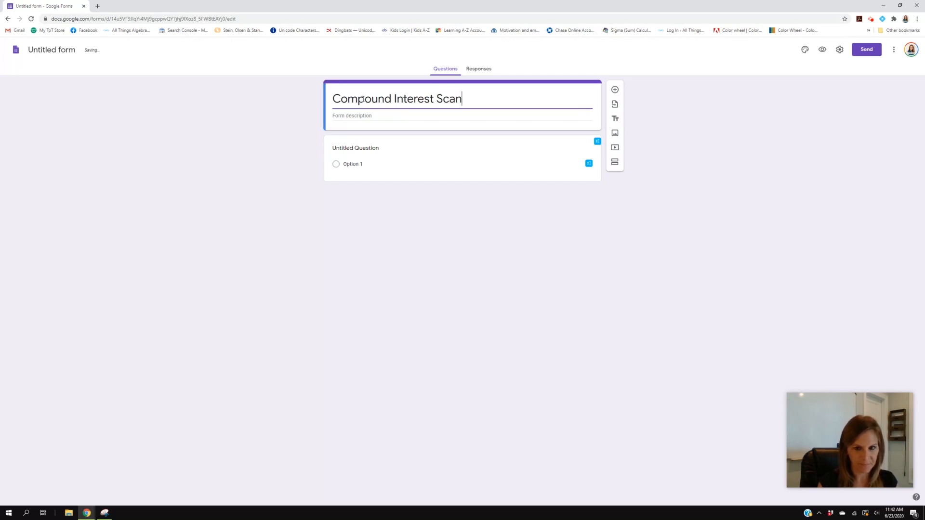
text(unt)
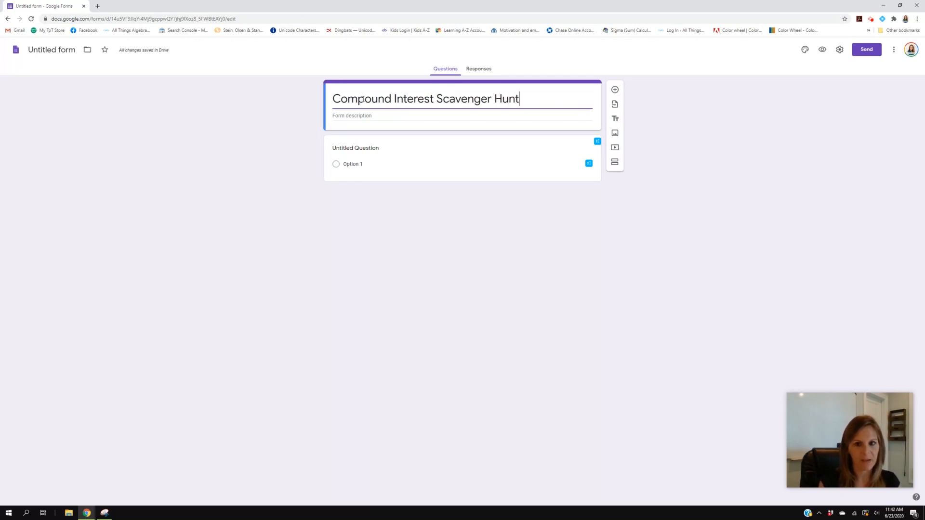
click(299, 220)
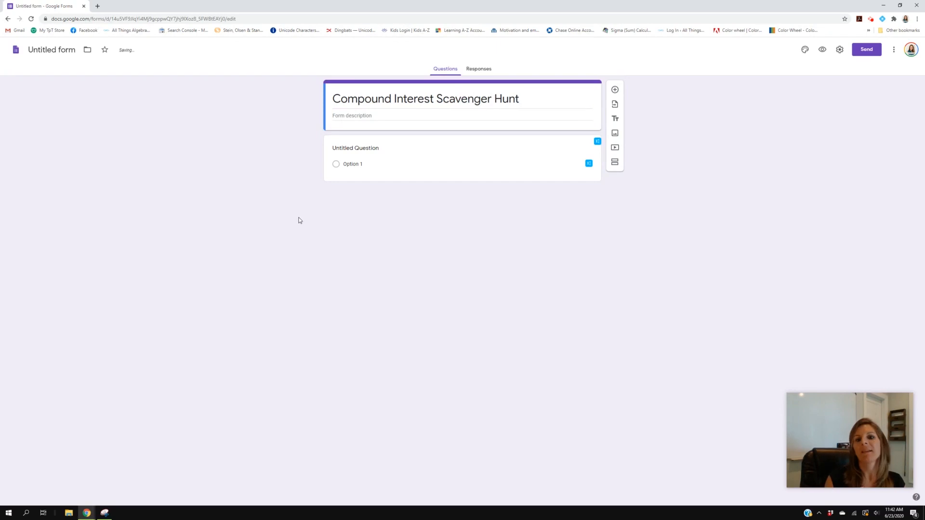
Step: Turn on collecting email addresses in the form's general settings and save the settings
click(474, 68)
click(451, 70)
click(840, 49)
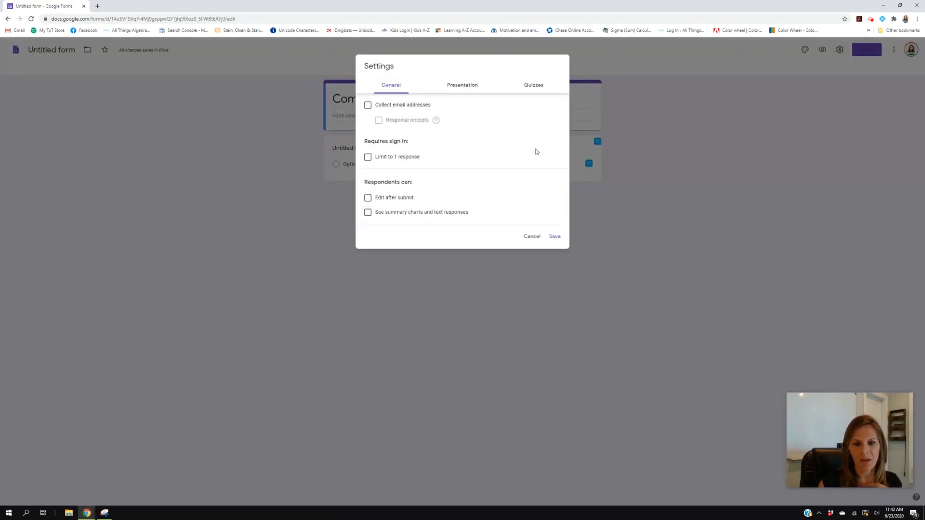
click(380, 106)
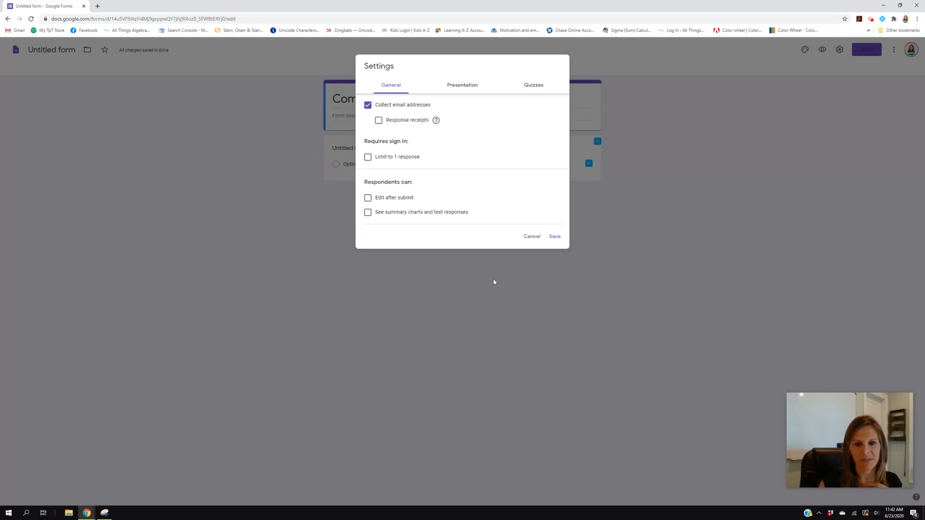
click(554, 237)
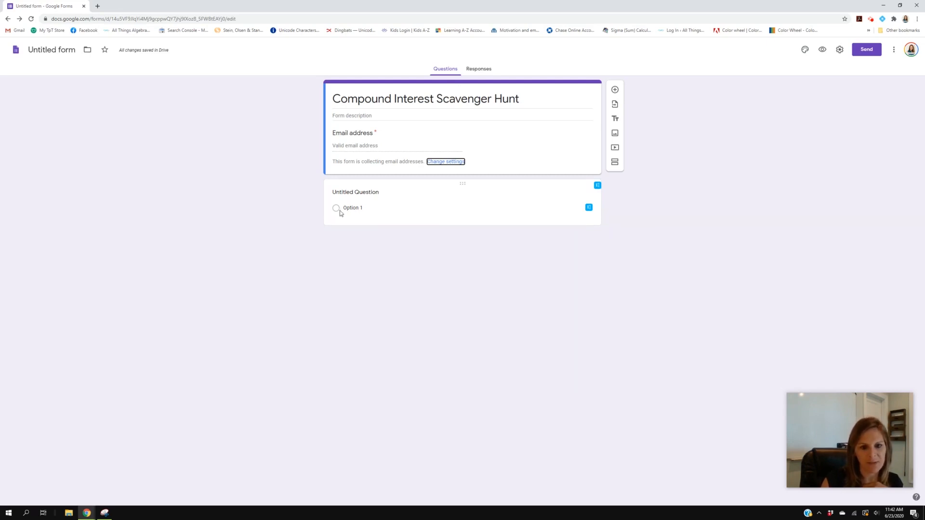
Step: Change the untitled question into a short-answer question reading "Type your LAST NAME:"
click(343, 193)
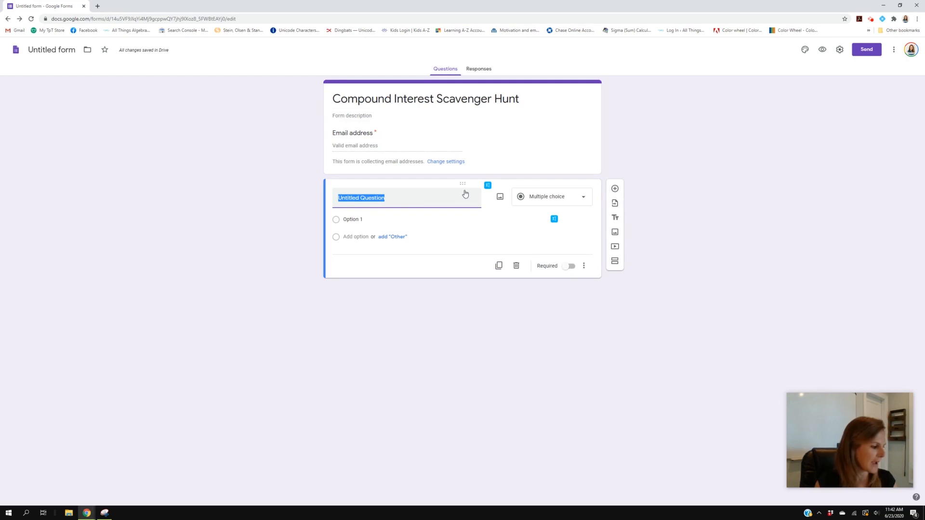
text(Type yo)
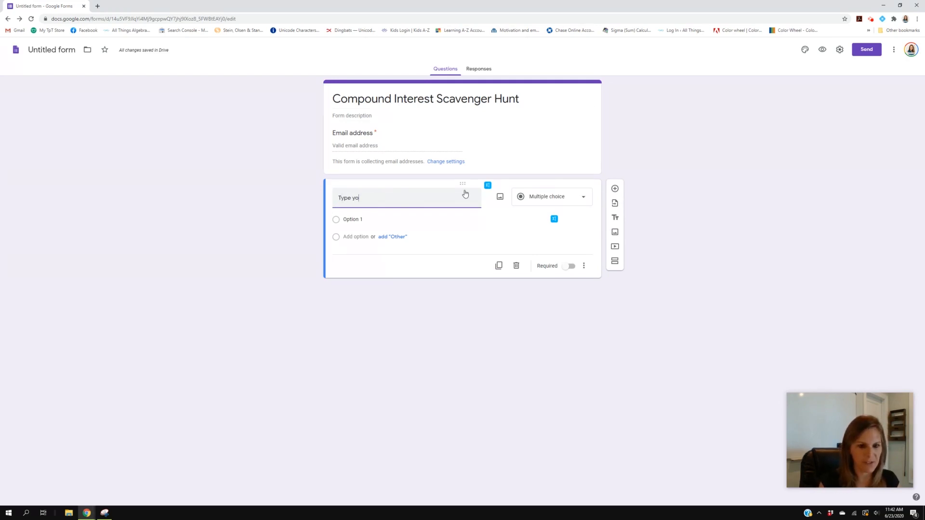
text(ur LA)
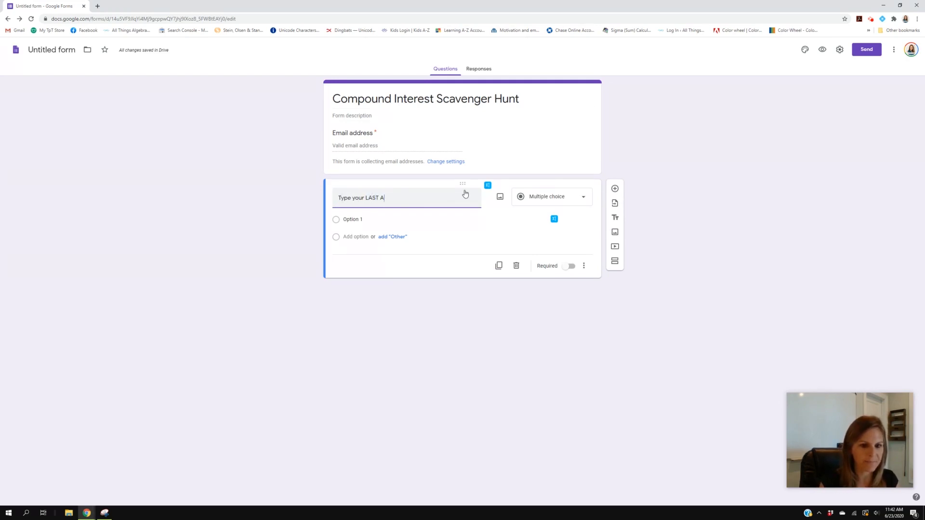
text(ST NAME:)
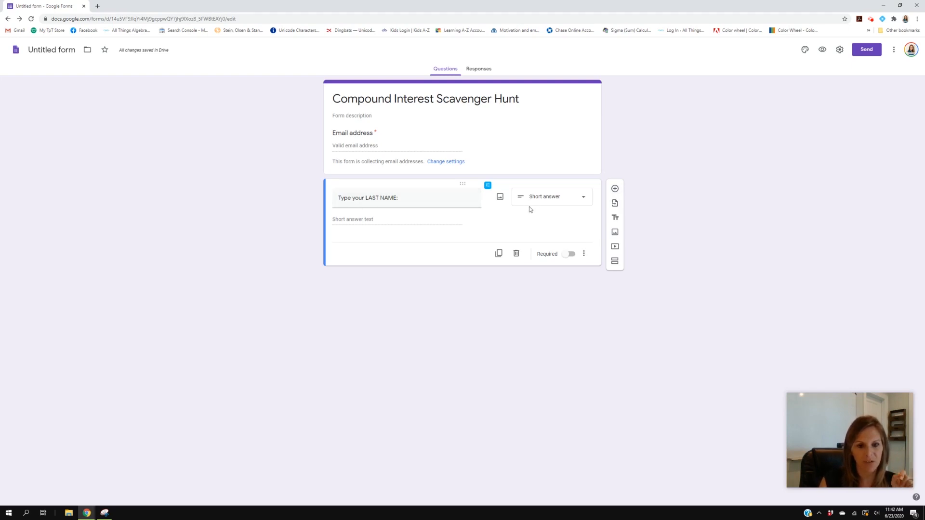
Step: Add a short-answer question "Type your FIRST NAME:" and make both name questions required
click(615, 189)
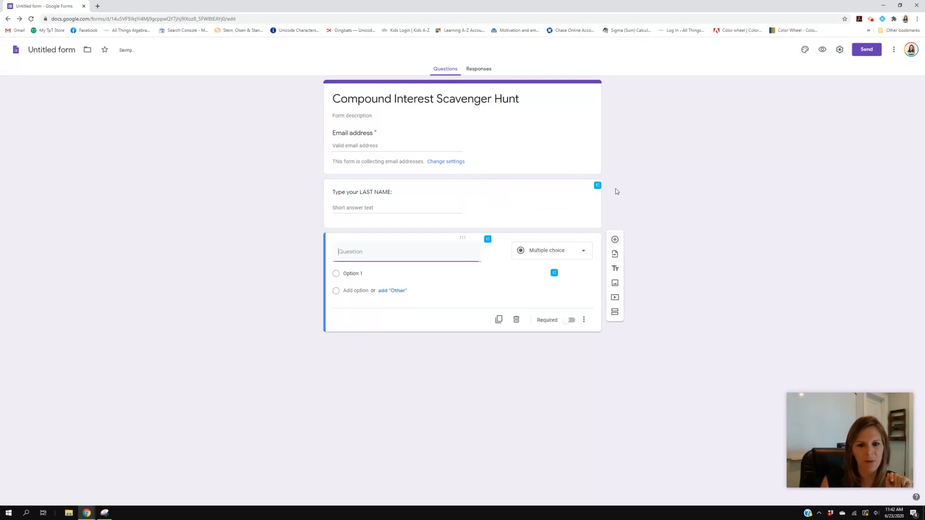
text(Type your FIRST NAME:)
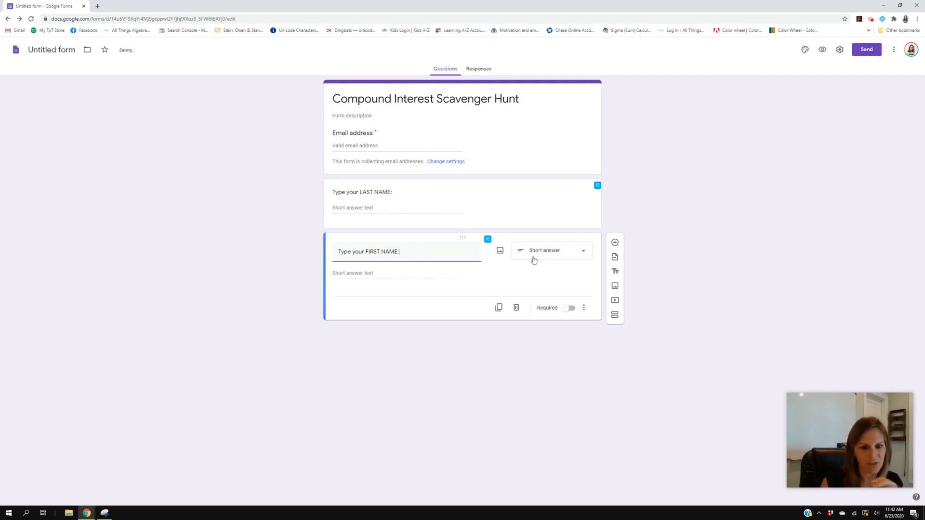
click(570, 308)
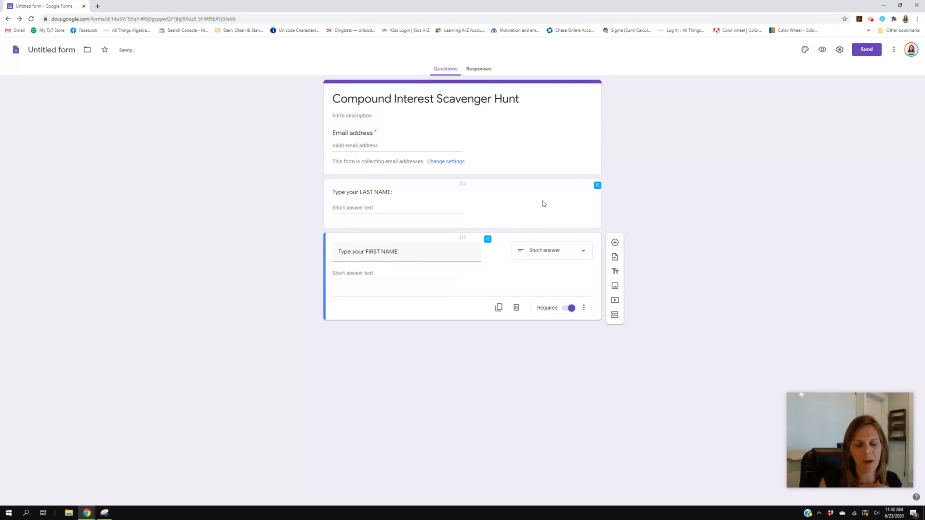
click(542, 204)
click(570, 254)
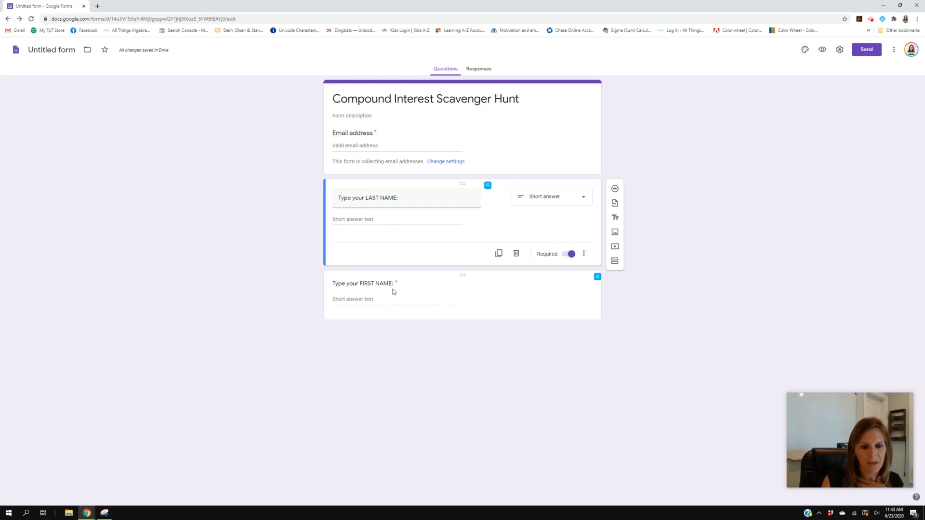
click(381, 300)
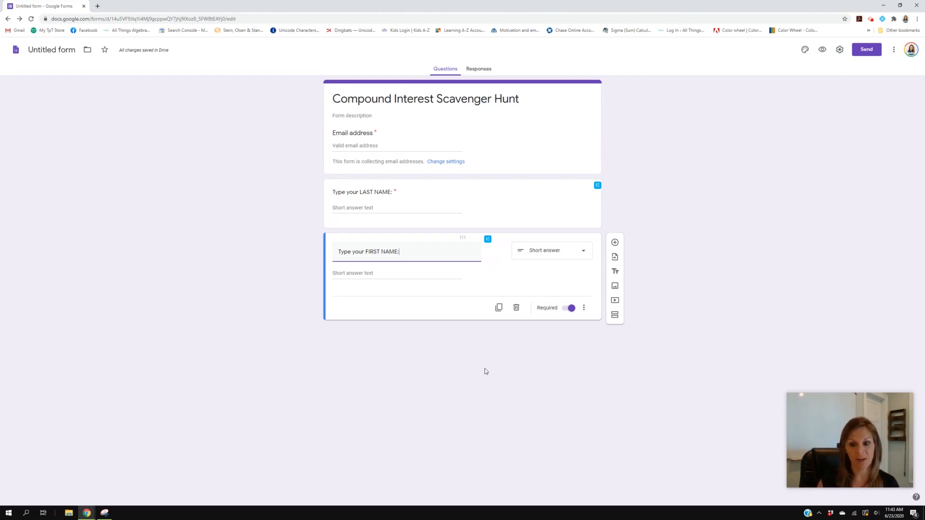
Step: Add two new sections after the name questions, titled "Problem A" and "Problem B"
click(615, 316)
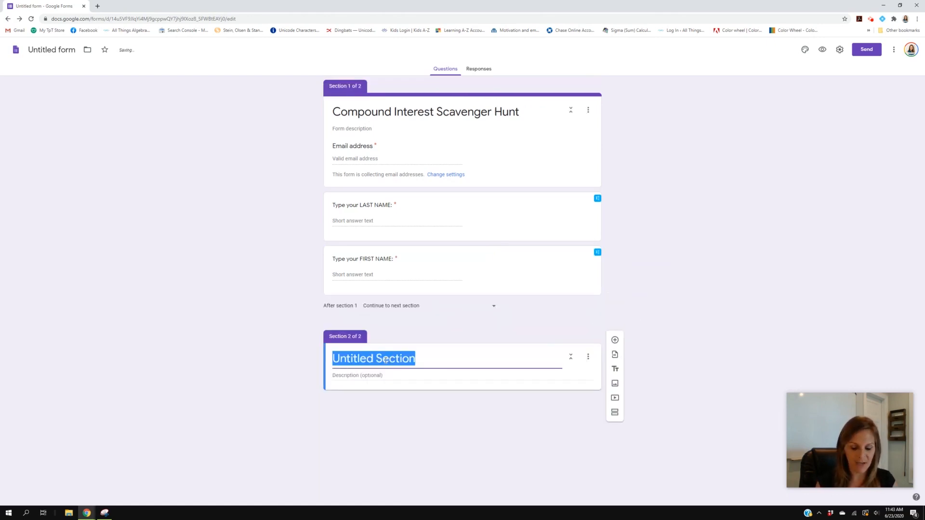
text(Problem A)
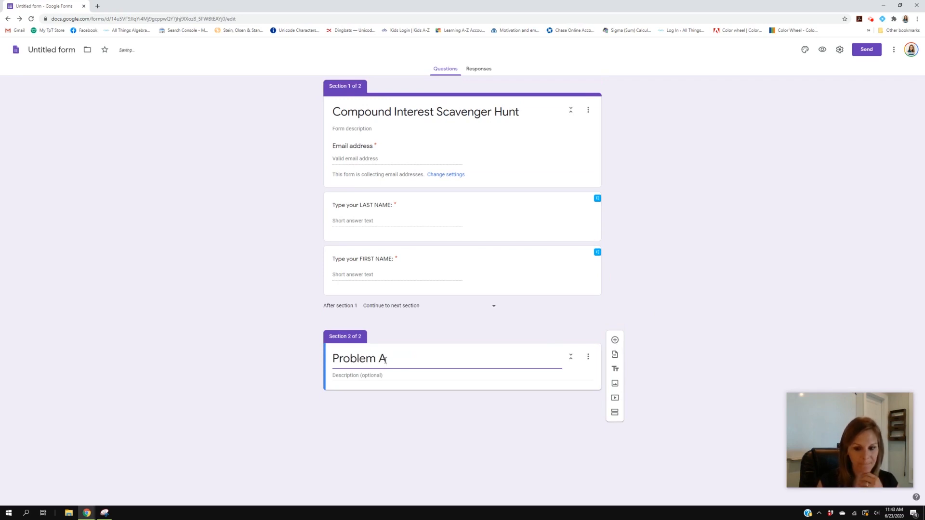
click(614, 412)
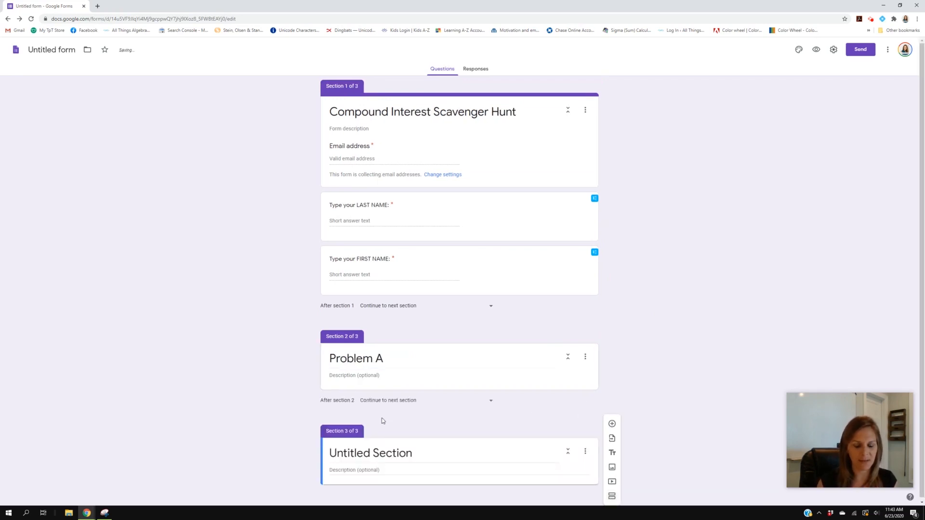
click(367, 452)
text(Pro)
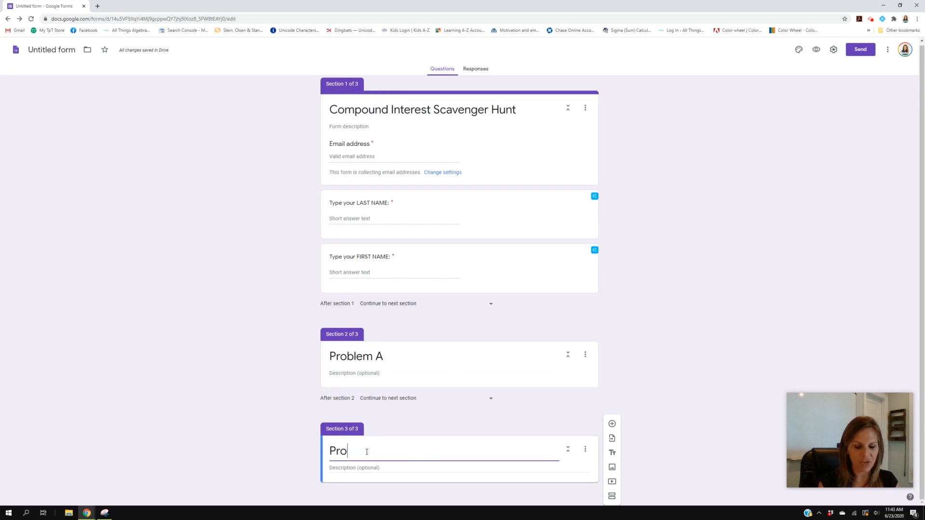
text(blem B)
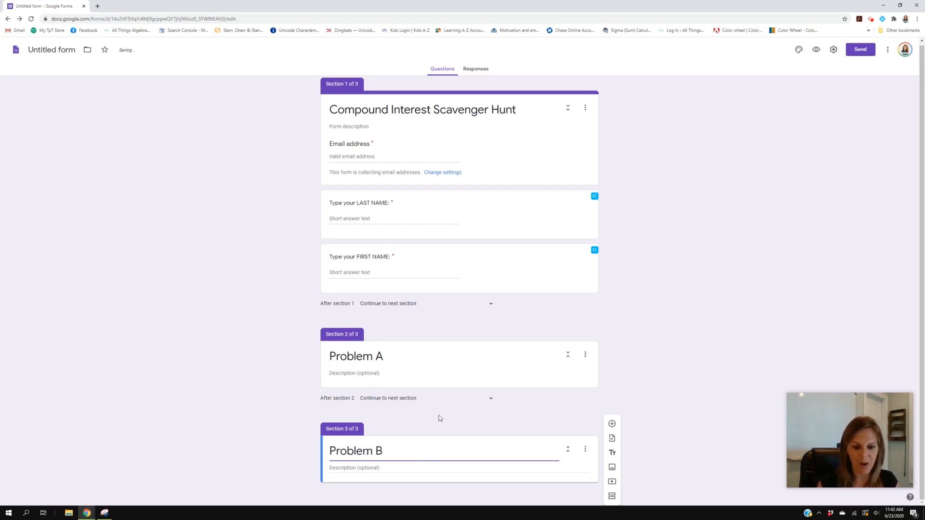
Step: Add two more sections after Problem B, titled "Problem C" and "Problem D"
click(611, 497)
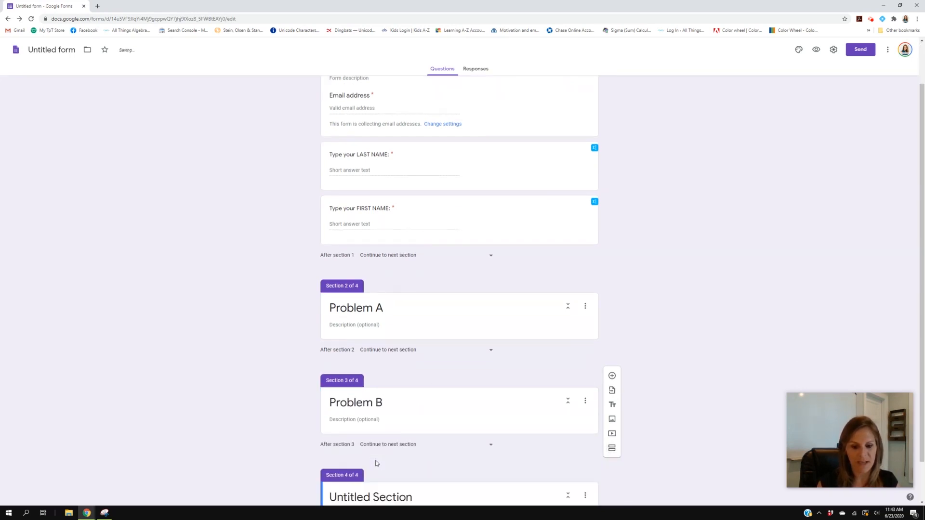
click(368, 451)
text(Pro)
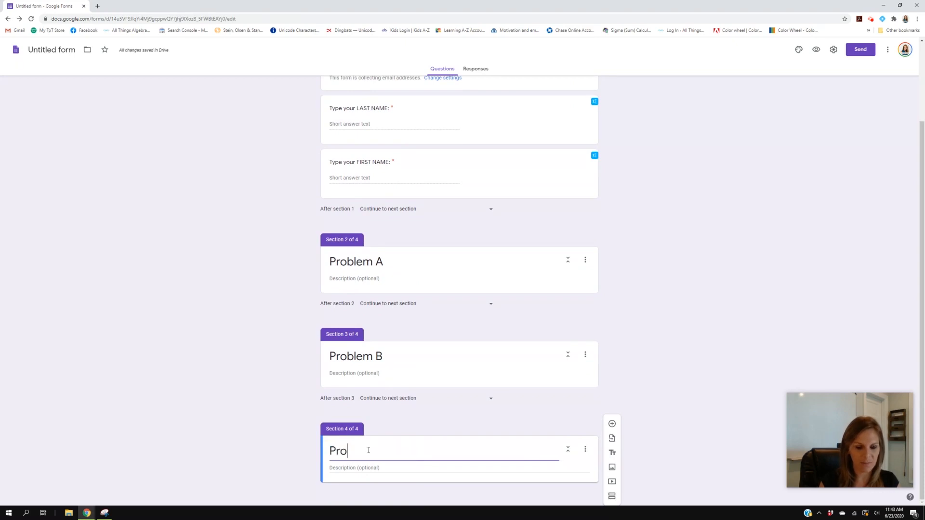
text(blem C)
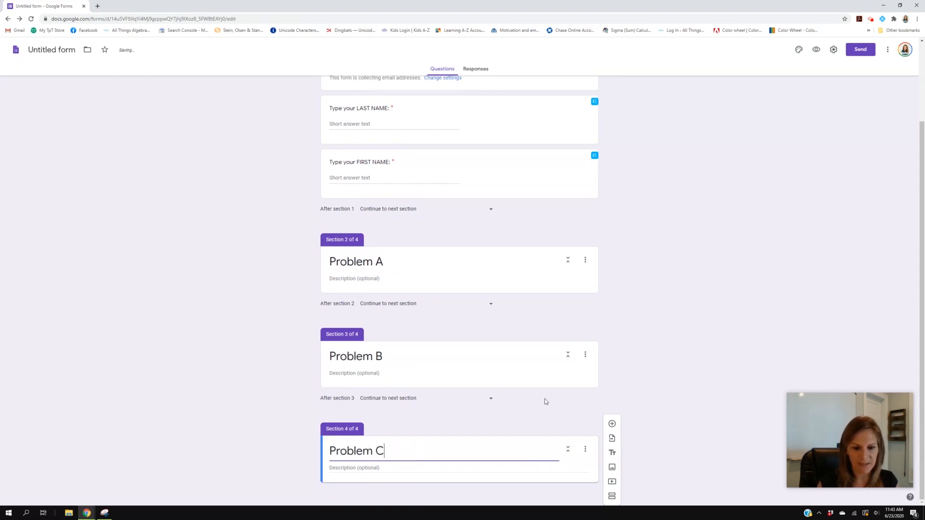
click(612, 496)
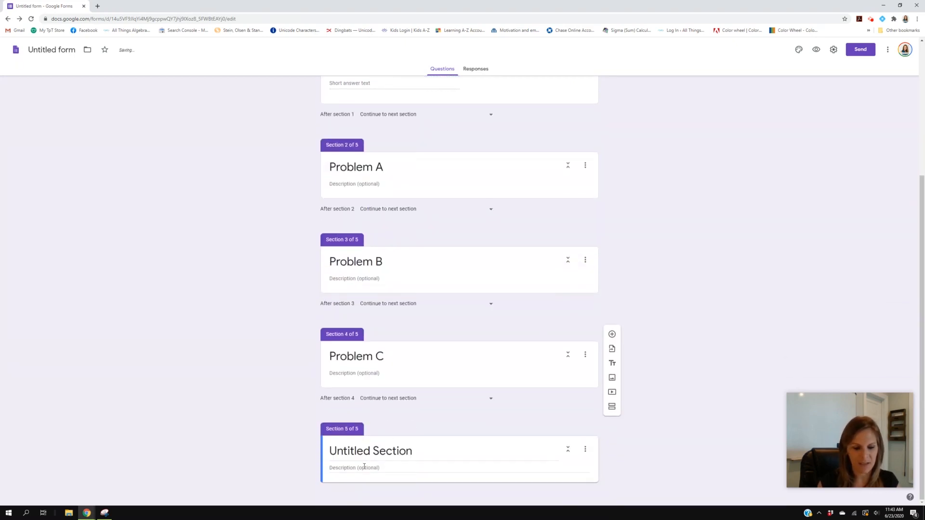
click(363, 452)
text(Problem D)
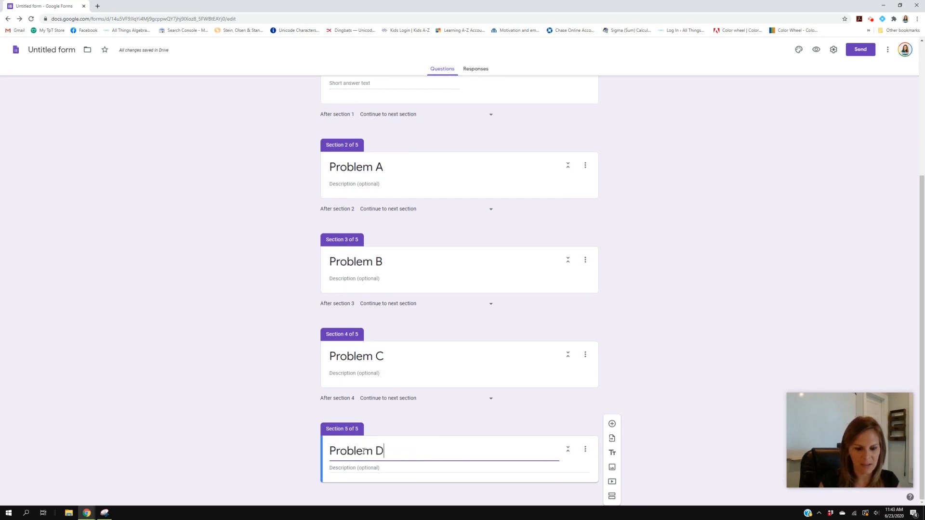
Step: Add two more sections after Problem D, titled "Problem E" and "Problem F"
click(612, 497)
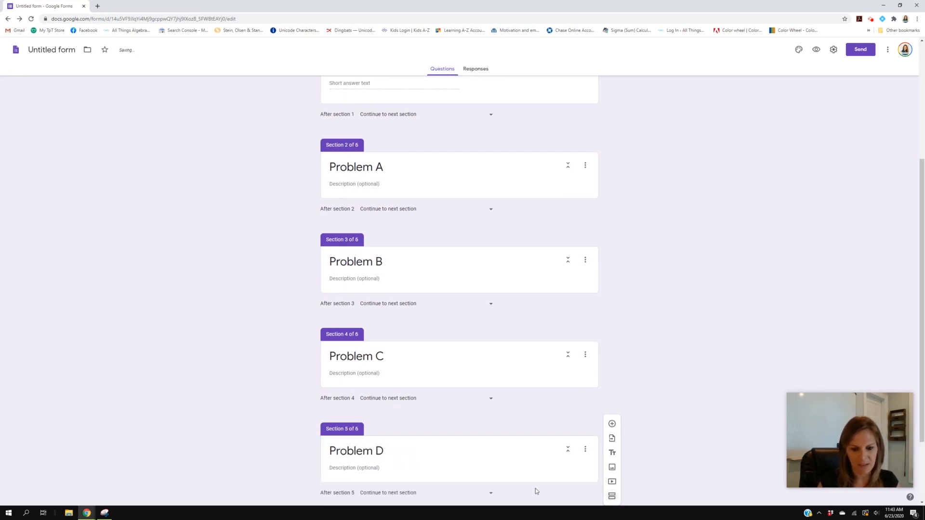
click(345, 452)
text(Problem E)
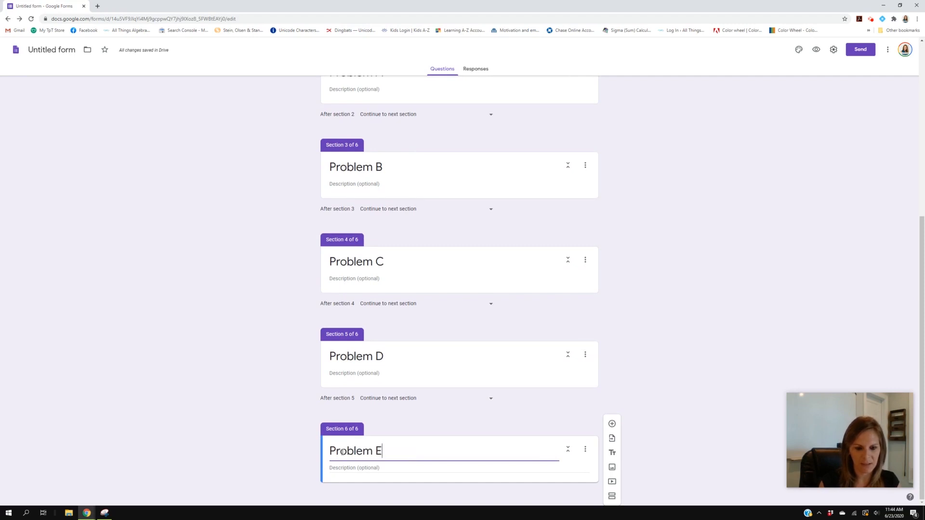
click(611, 496)
click(360, 449)
text(Problem F)
Step: Add two more sections after Problem F, titled "Problem G" and "Problem H"
click(612, 496)
click(358, 470)
text(Problem G)
click(612, 496)
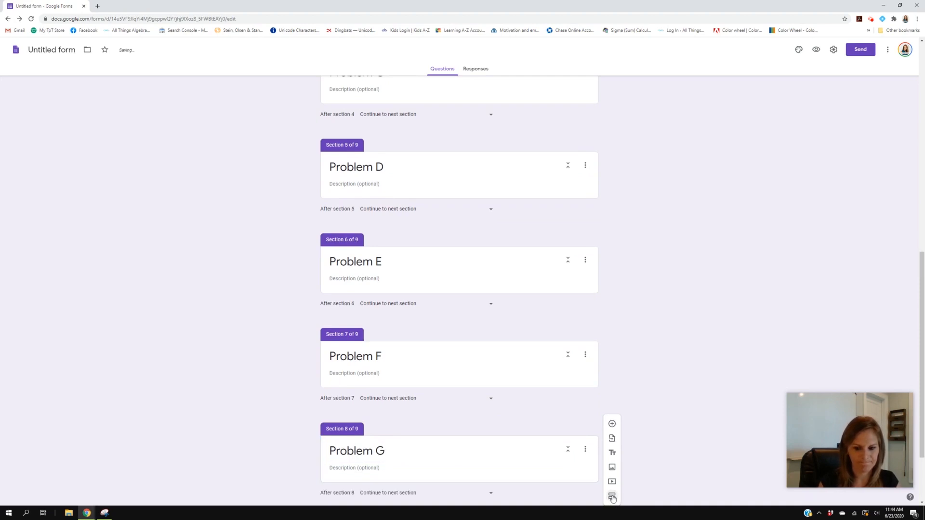
click(421, 452)
text(Problem H)
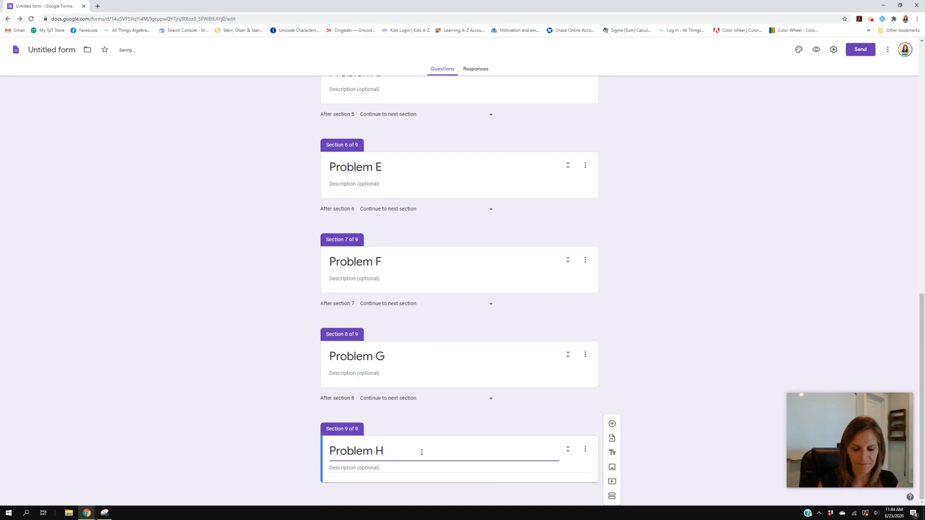
Step: Add two more sections after Problem H, titled "Problem I" and "Problem J"
click(611, 496)
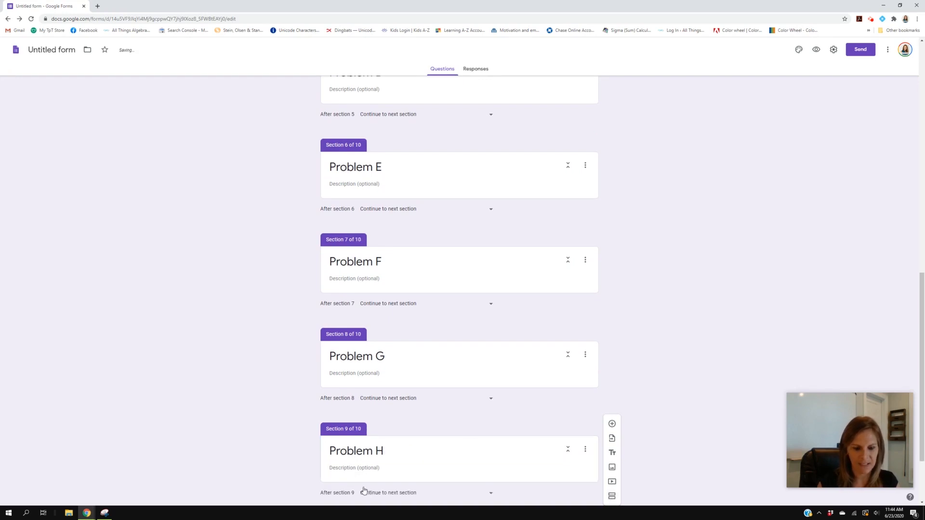
click(353, 444)
text(Problem IO)
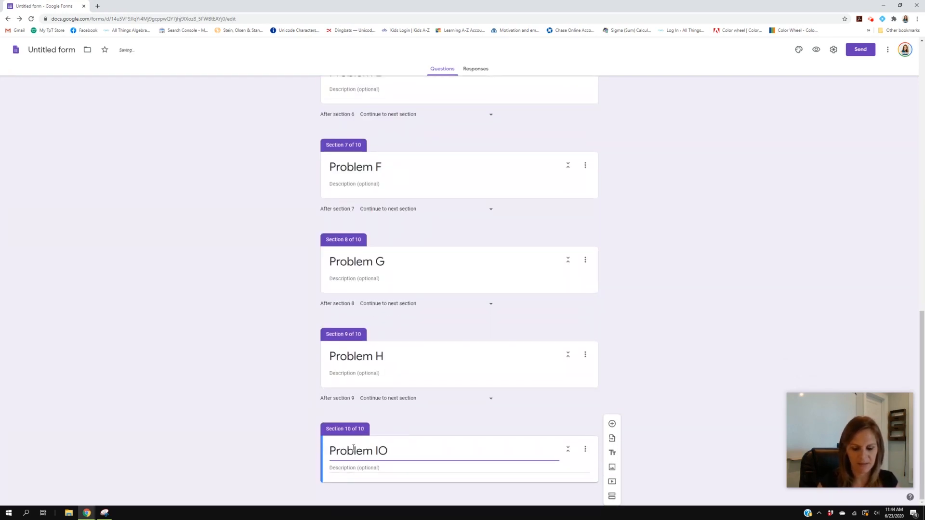
key(BackSpace)
click(613, 501)
click(612, 499)
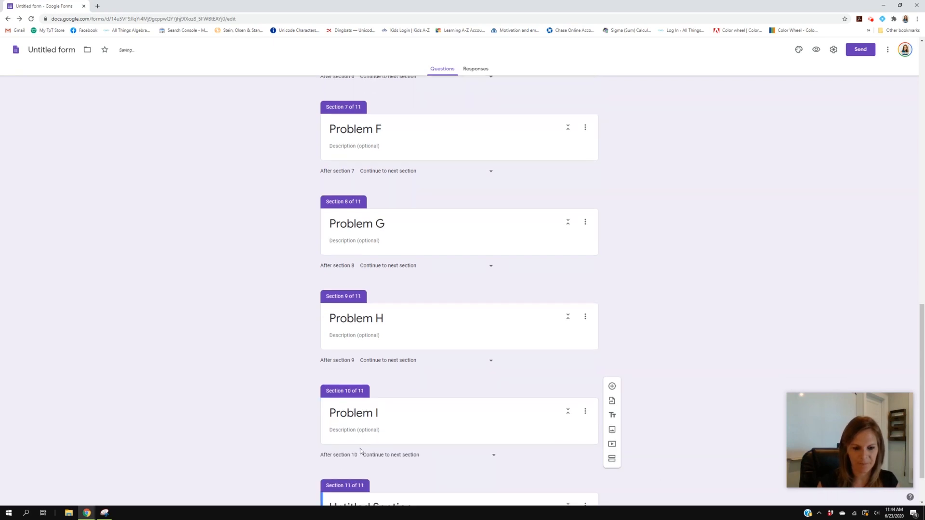
click(353, 448)
text(Problem J)
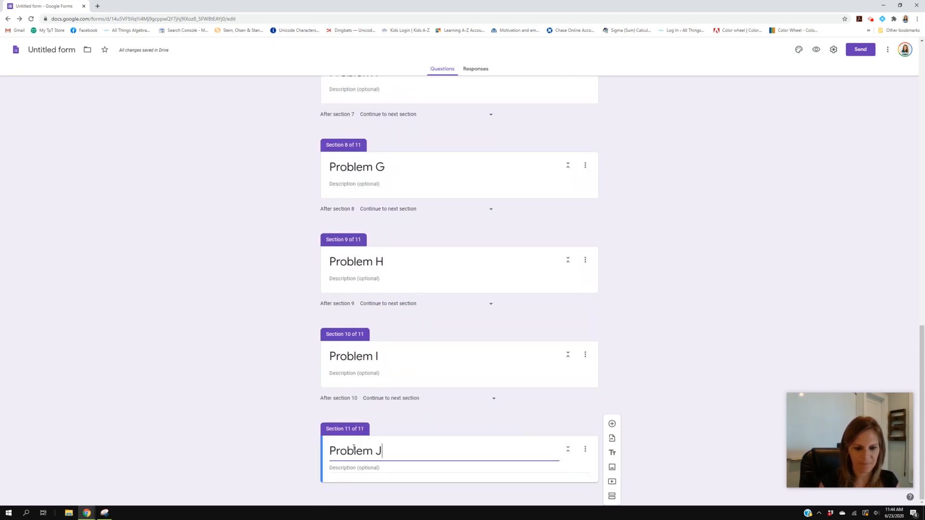
Step: Add two more sections after Problem J, titled "Problem K" and "Problem L"
click(612, 496)
click(361, 450)
text(Problem K)
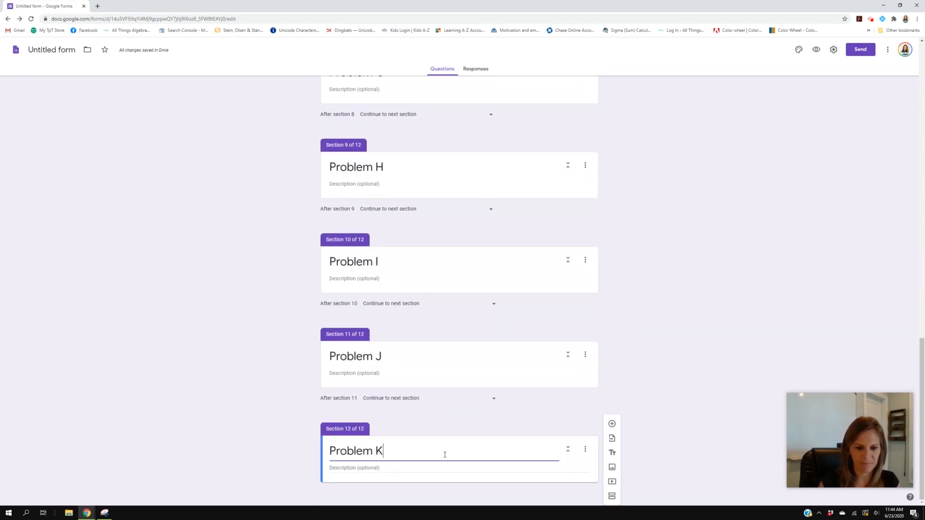
click(611, 496)
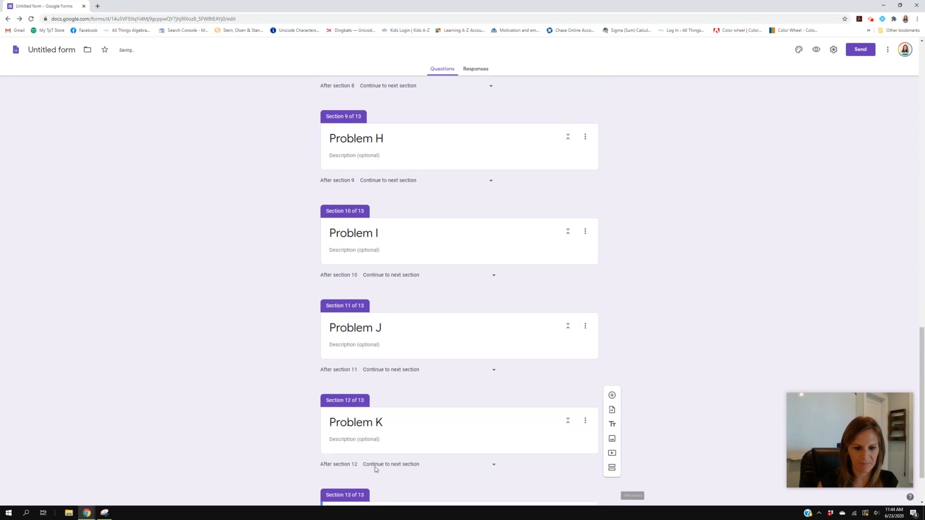
click(367, 447)
text(Problem L)
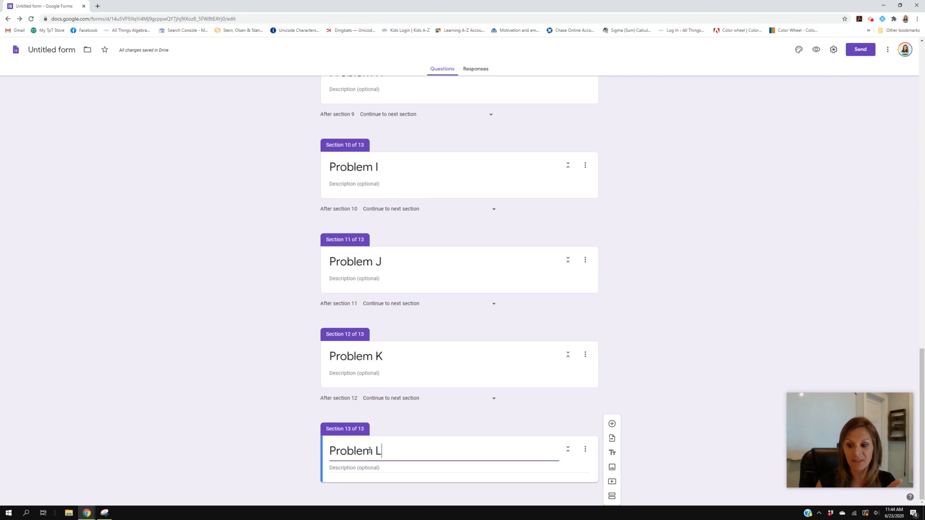
Step: Add a closing section after Problem L titled "The End! Good job, you made it back to where you started!"
click(612, 497)
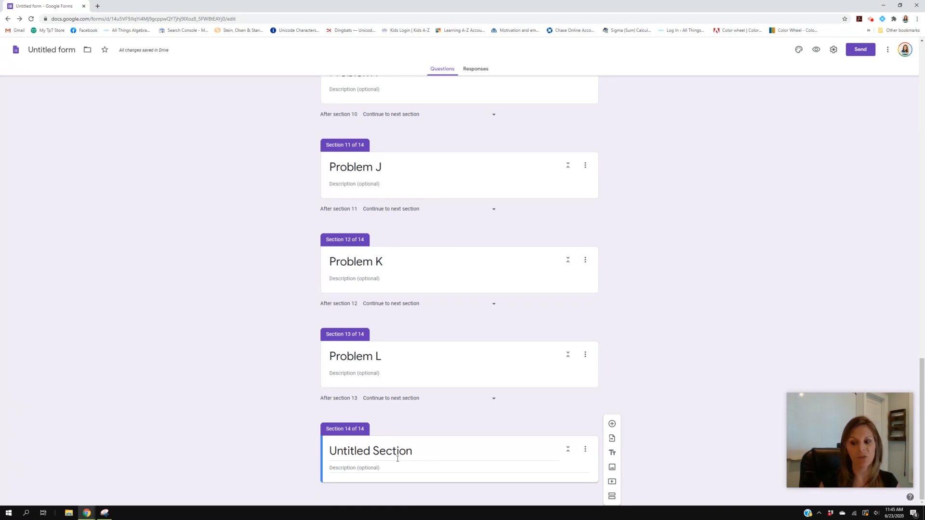
click(354, 451)
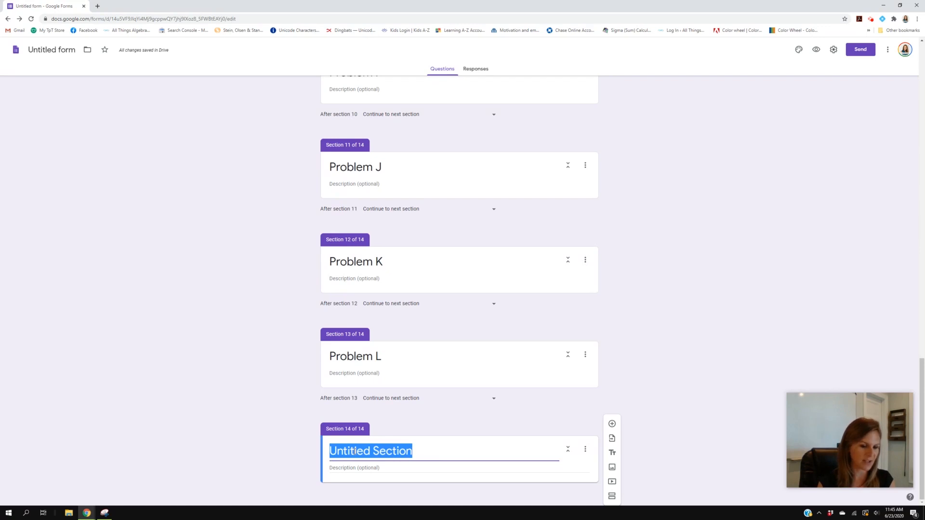
text(The End! Good jog)
key(BackSpace)
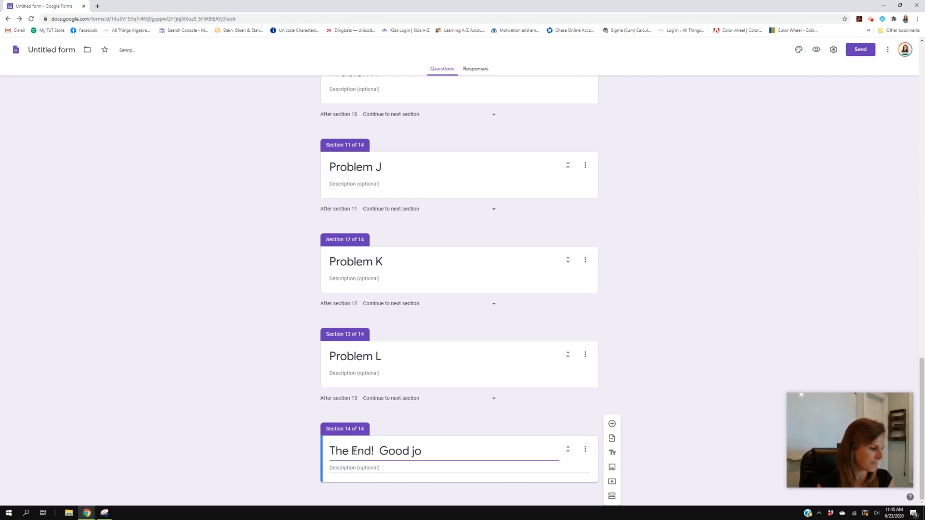
text(b, you made it back to wher)
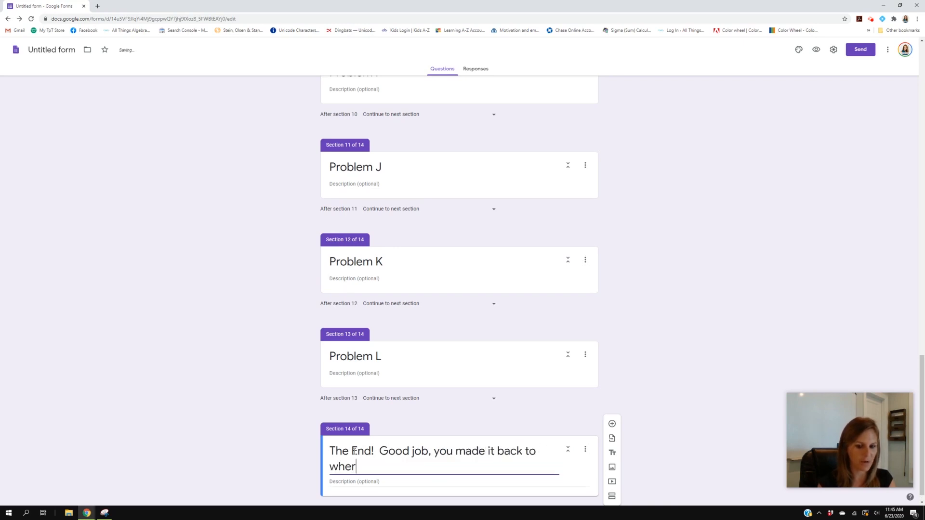
text(e you started!)
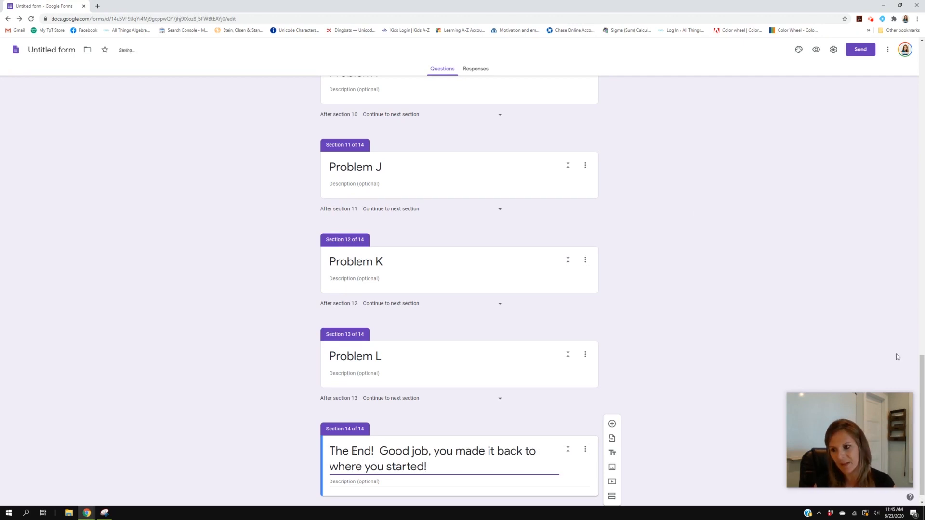
Step: Review the form's section sequence from the title section through the problem sections to the closing section
drag(922, 381, 923, 68)
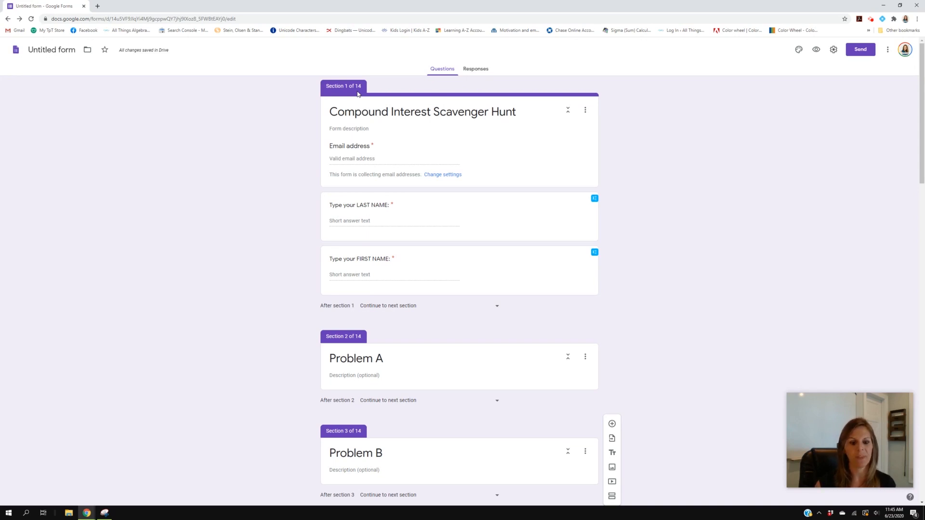
scroll(622, 290, down, 3)
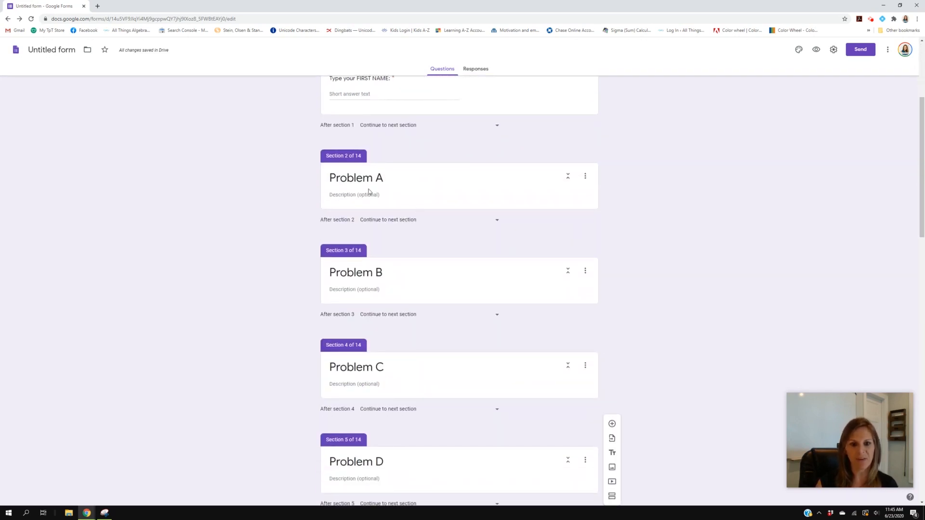
scroll(392, 350, down, 3)
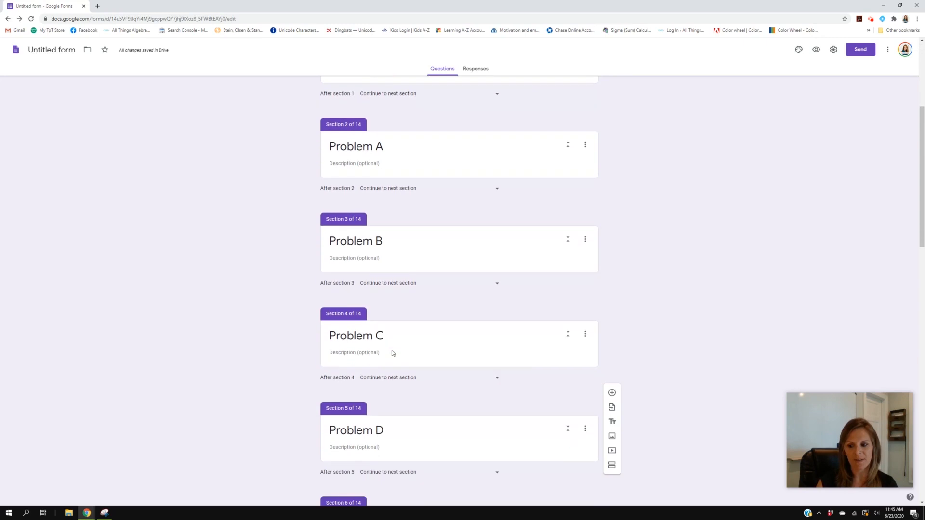
scroll(369, 363, down, 8)
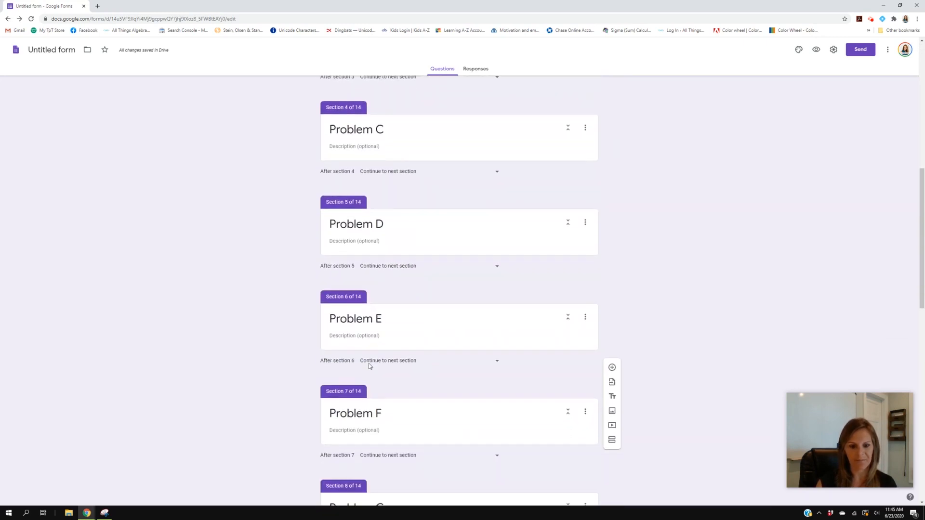
scroll(369, 365, down, 5)
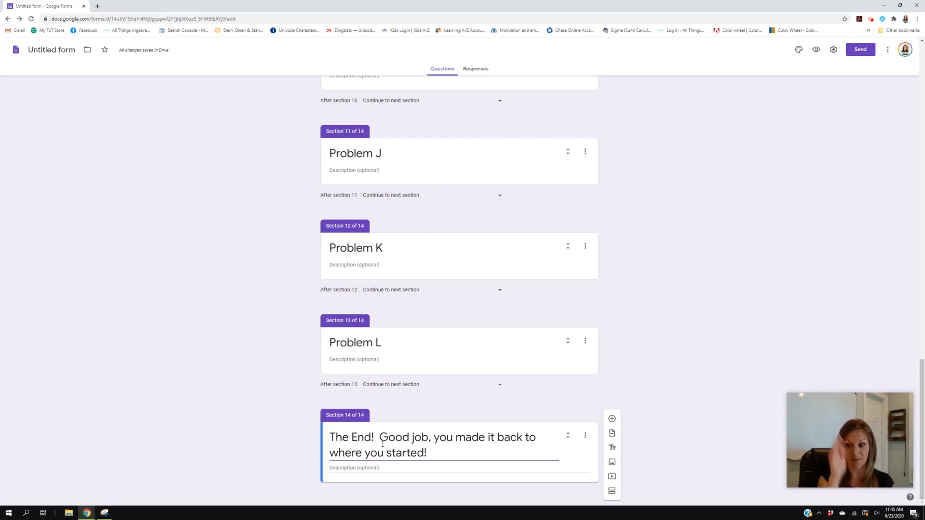
scroll(382, 443, up, 20)
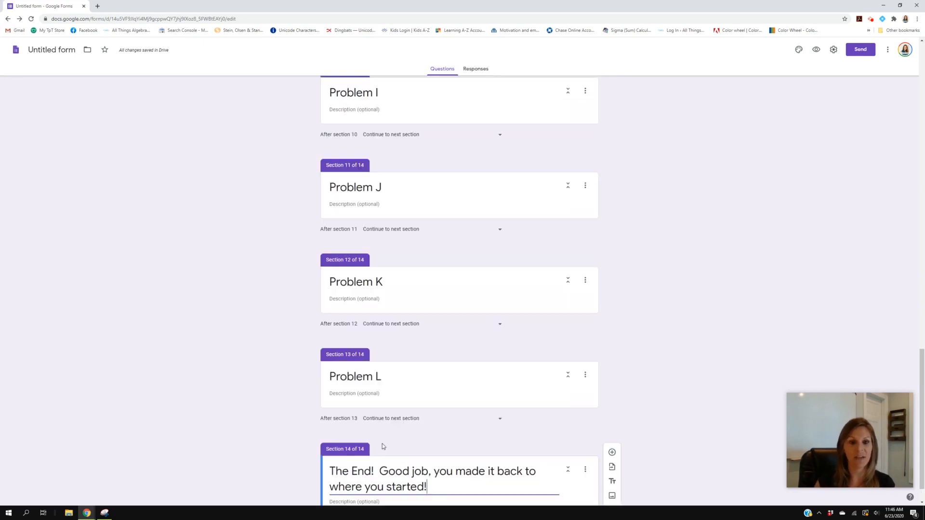
scroll(384, 445, up, 1)
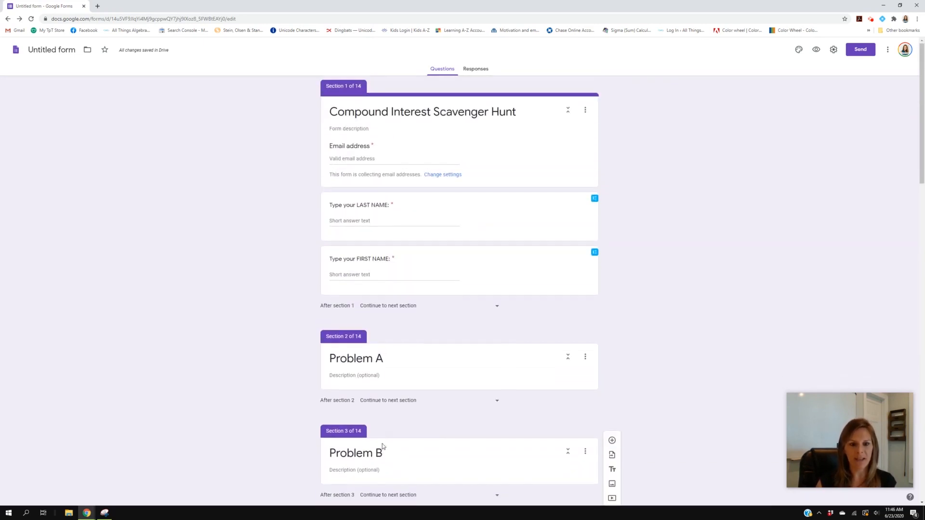
Step: In the Problem A section, add a question with the image Compound Interest Scavenger Hunt_page-0005 and enter the section description "Solve the problem below"
click(384, 361)
scroll(731, 377, down, 3)
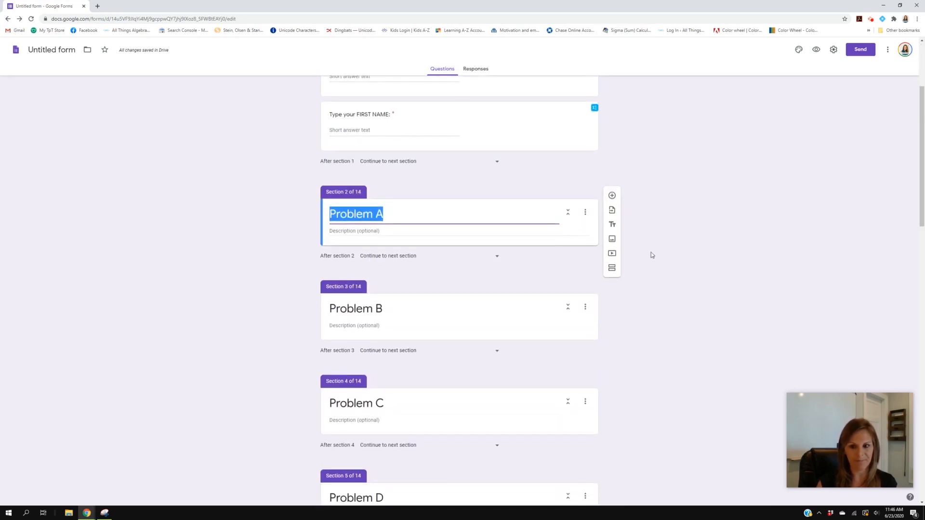
click(612, 196)
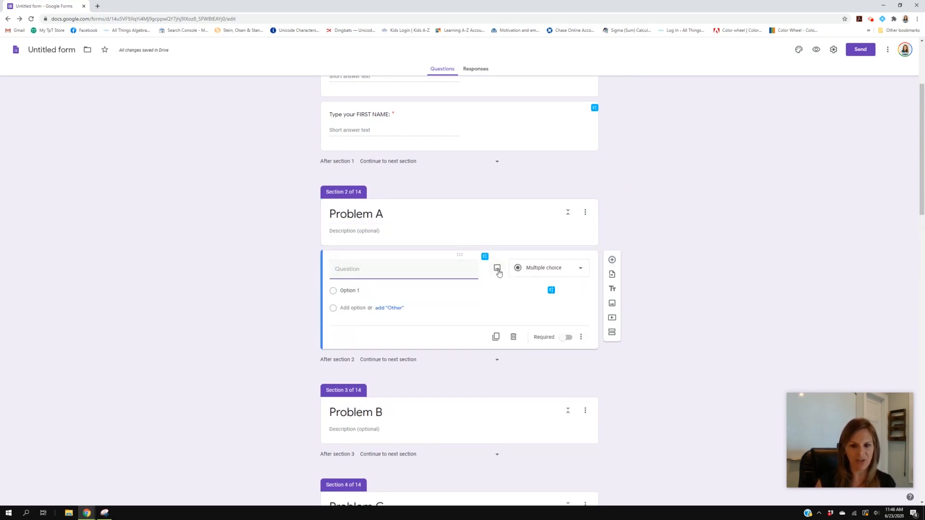
click(497, 271)
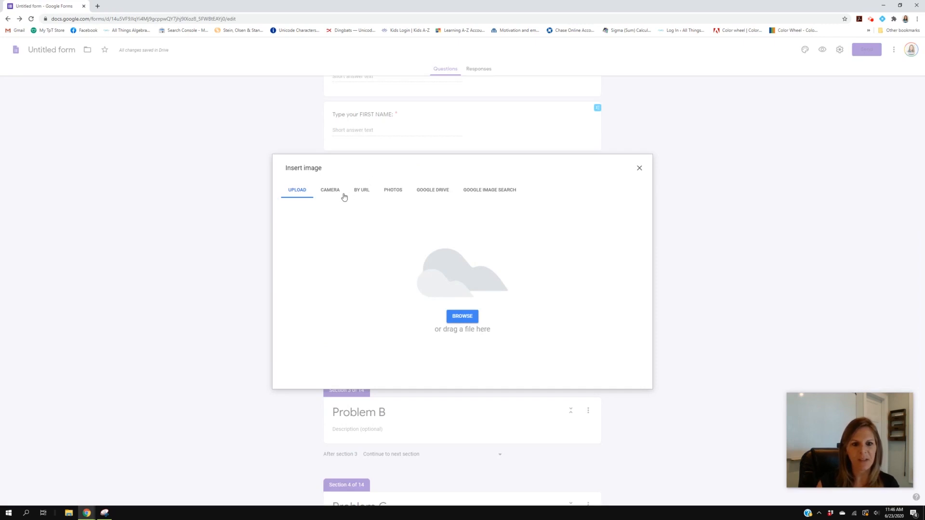
click(458, 317)
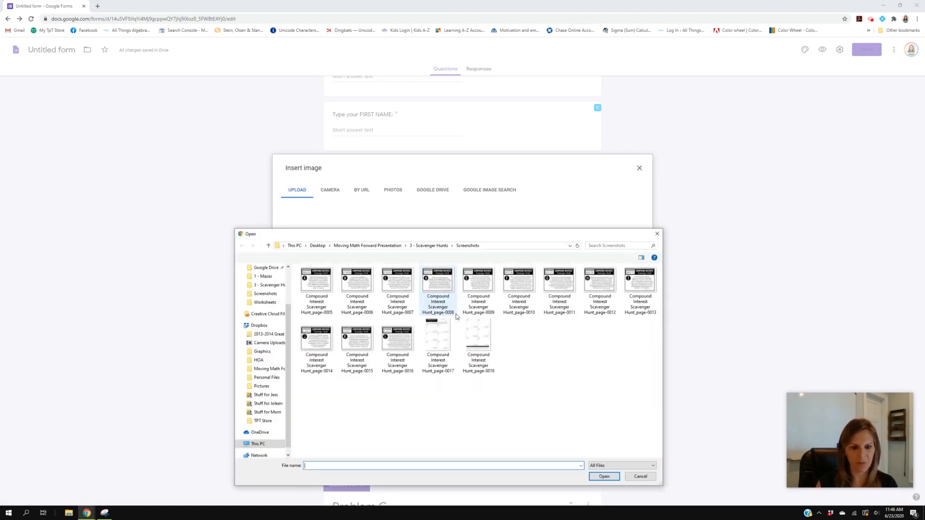
double_click(311, 289)
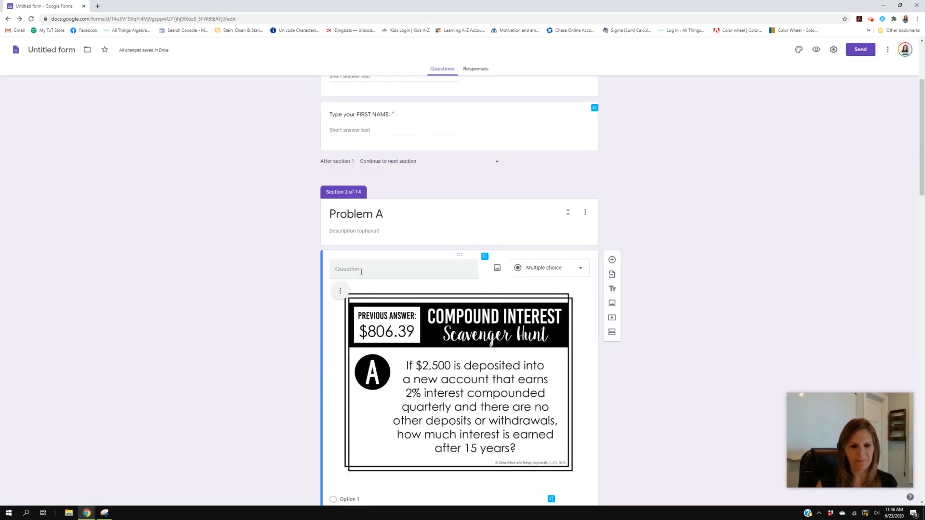
click(354, 232)
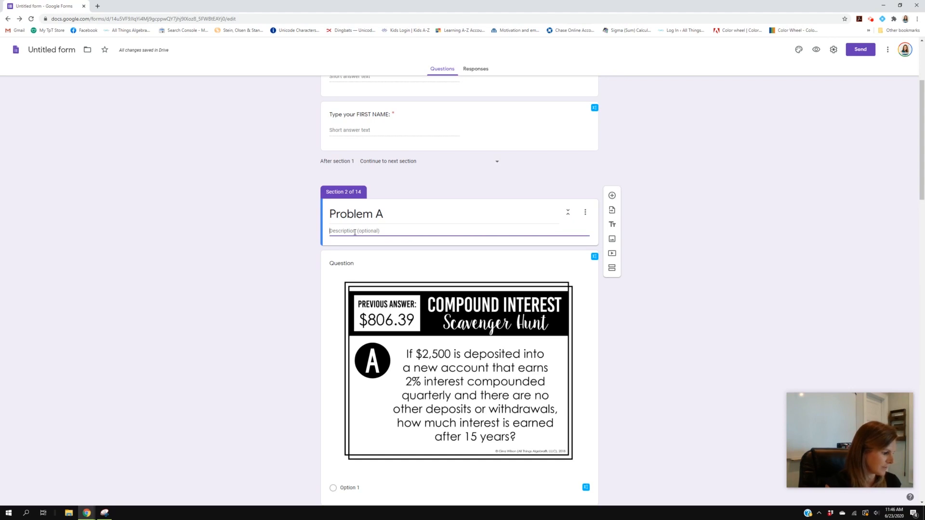
text(Solve the problem below)
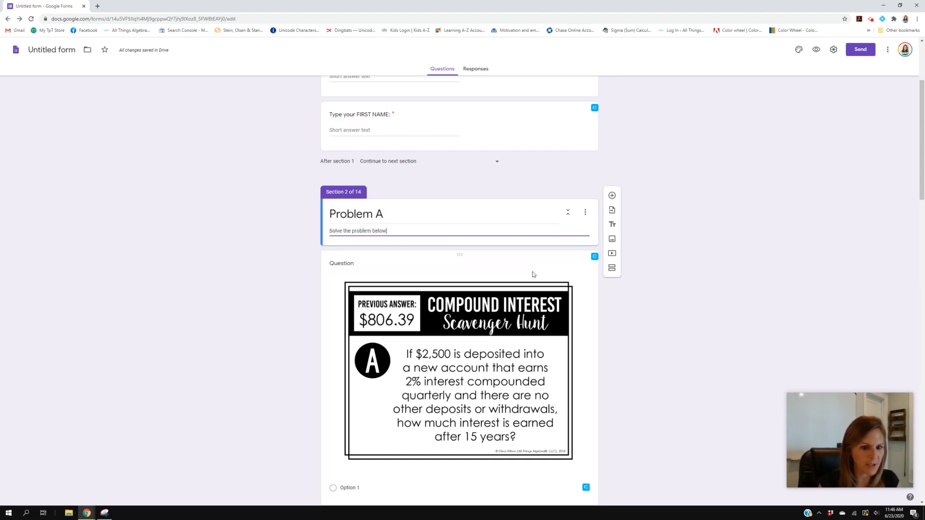
Step: Continue the Problem A section description with "Find your answer in the "Previous Answer" box in the choices below."
text(.  Find yo)
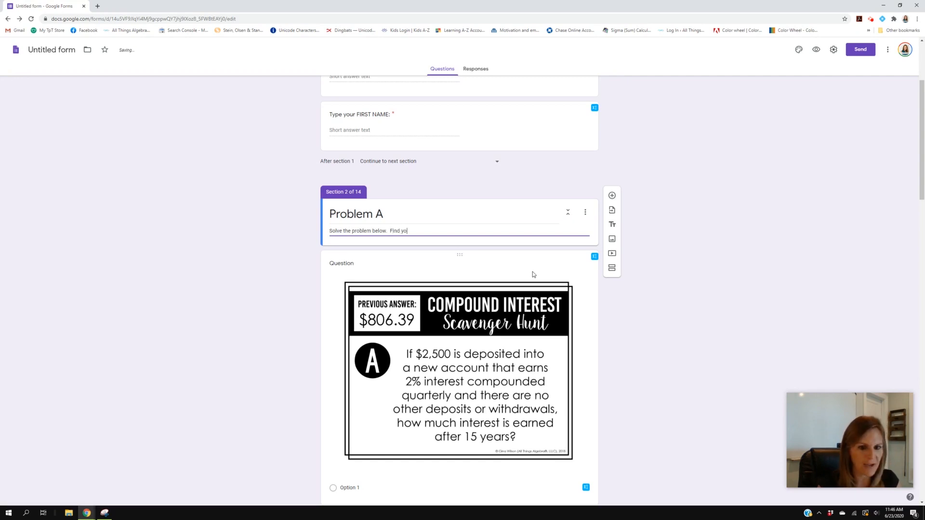
text(ur answer in the t)
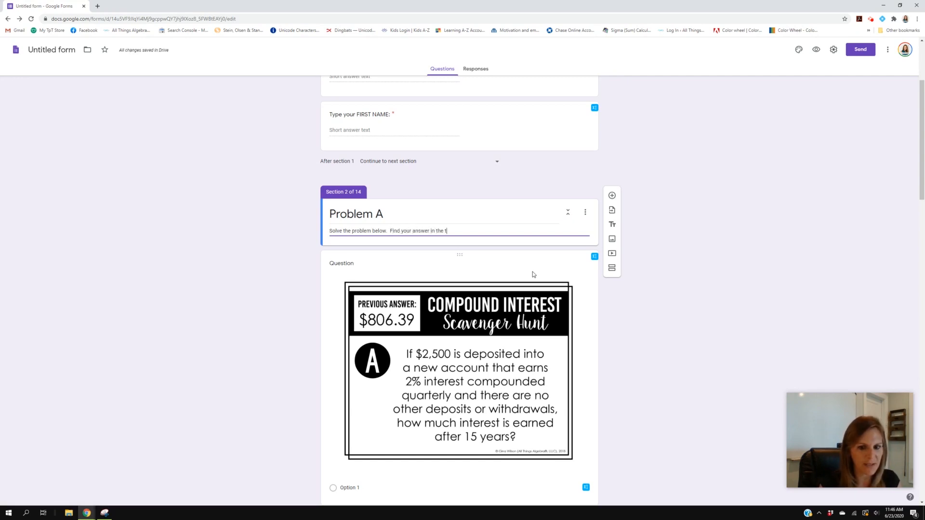
key(BackSpace)
text("Previous Answer)
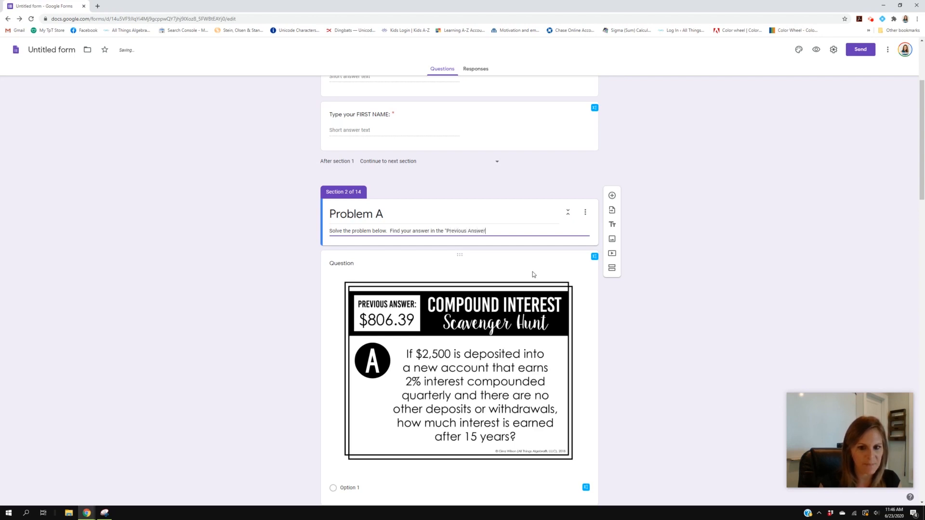
text(" box i)
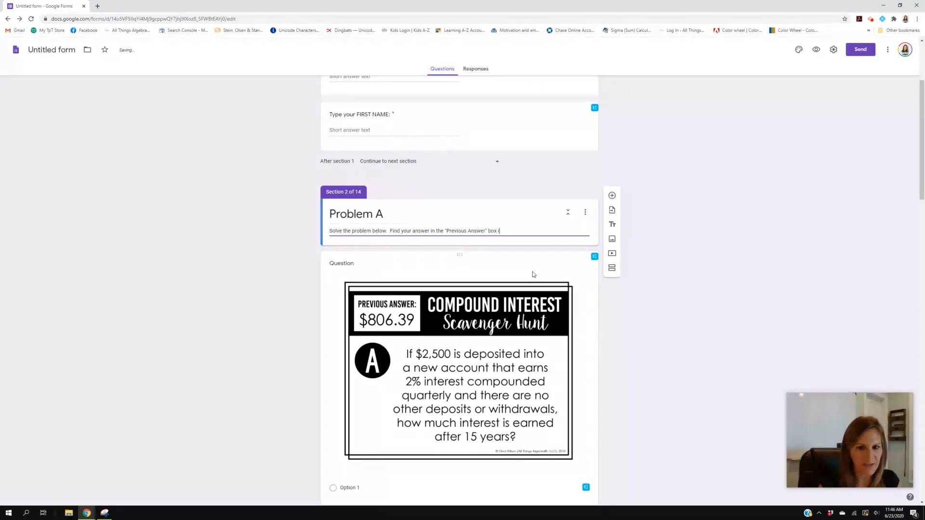
text(n the choices bel)
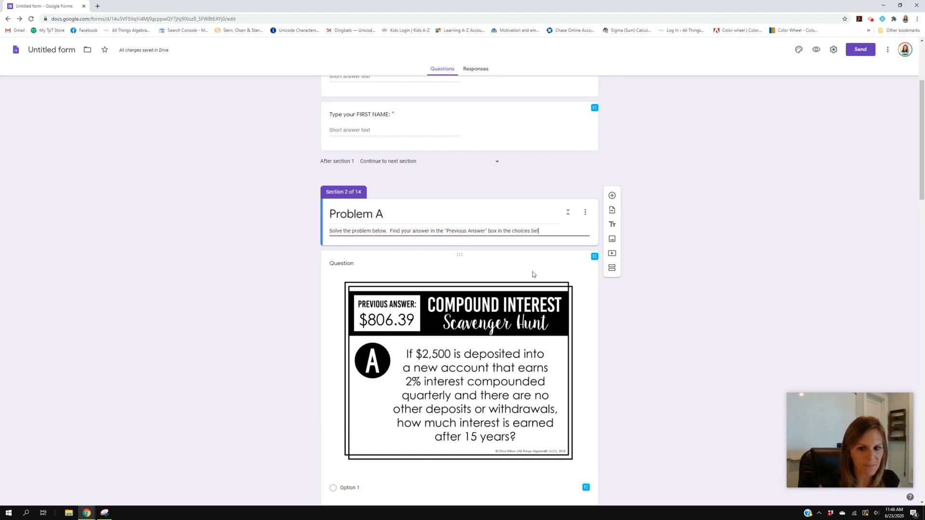
Step: Append to the description: "Click on that problem to move to the next problem. If done correctly, you will solve 12 problems and end with problem A."
text(ow.  Click on th)
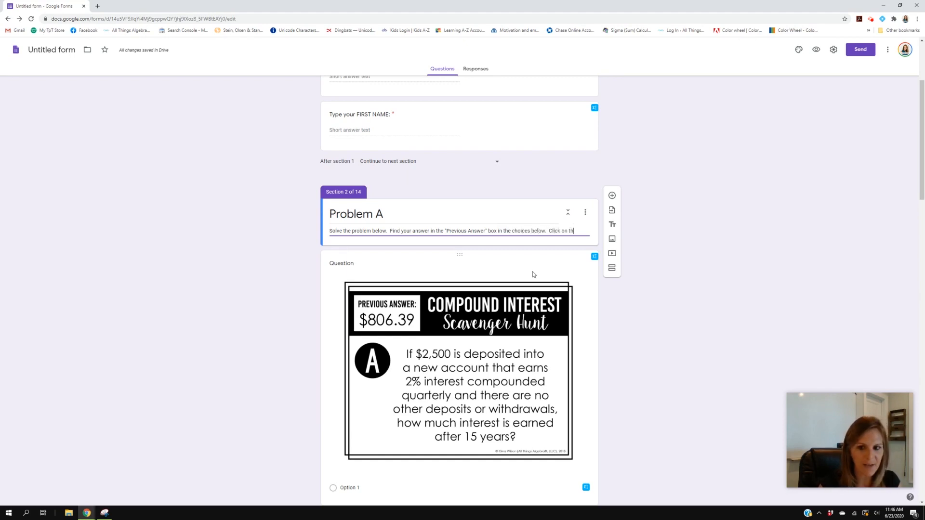
text(at problem to move to )
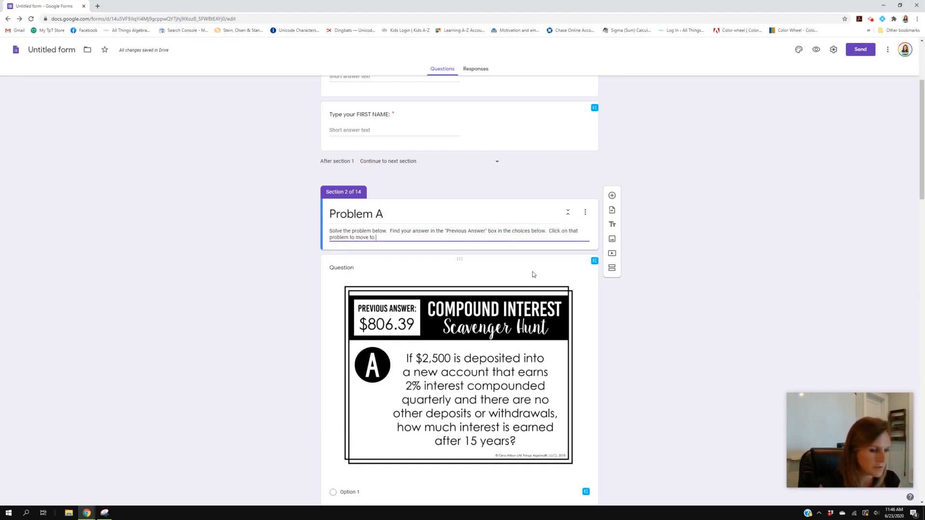
text(the next problem.  If done correctly, you will so)
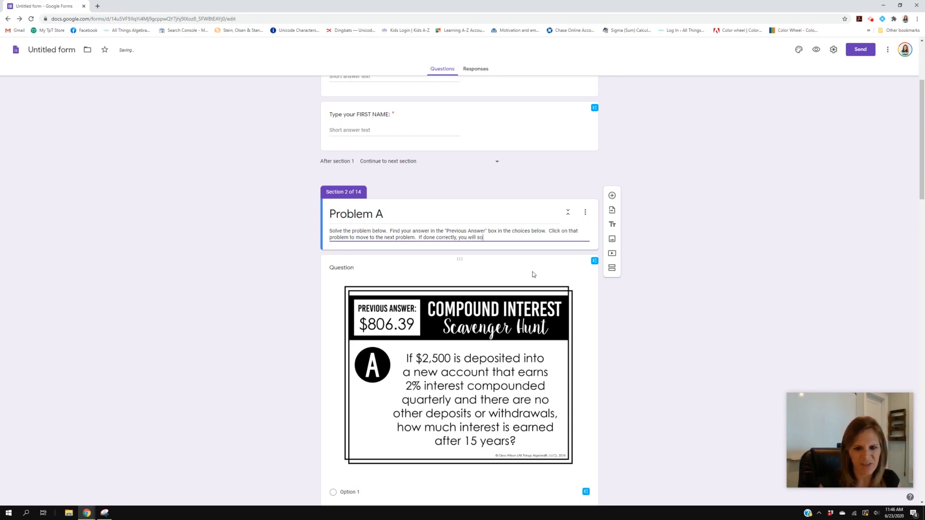
text(lve 12 problems and end)
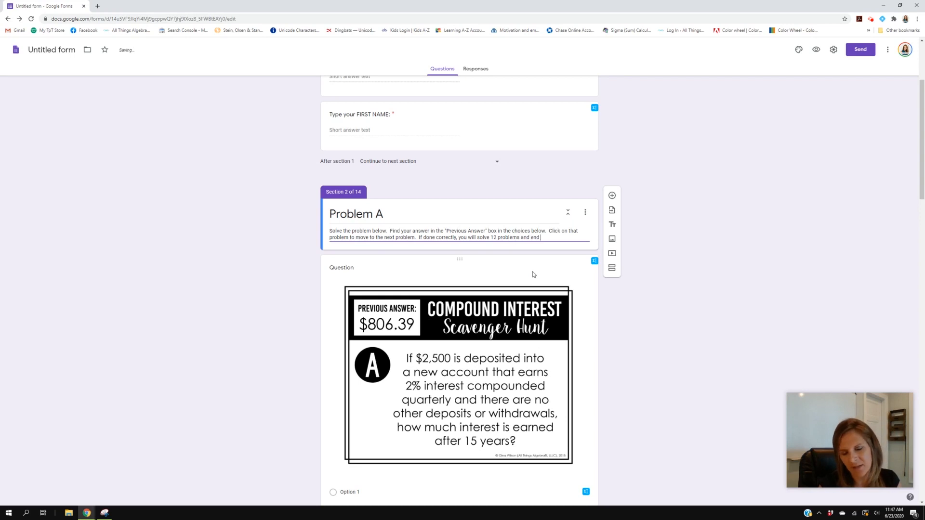
text( with problem A.)
Step: Add a separate paragraph: "Note: Record the order of the problem letters as you solve them. You will enter this order at the end!"
key(Return)
key(Return)
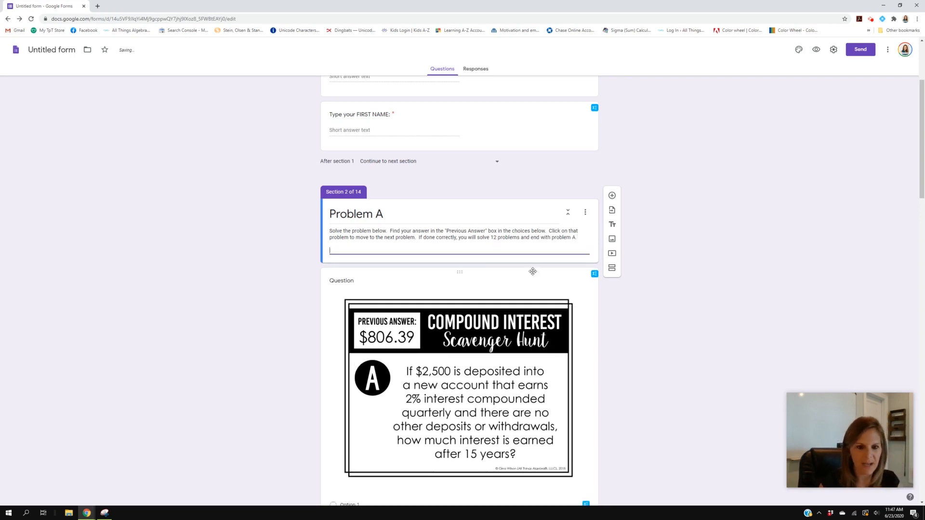
text(MP)
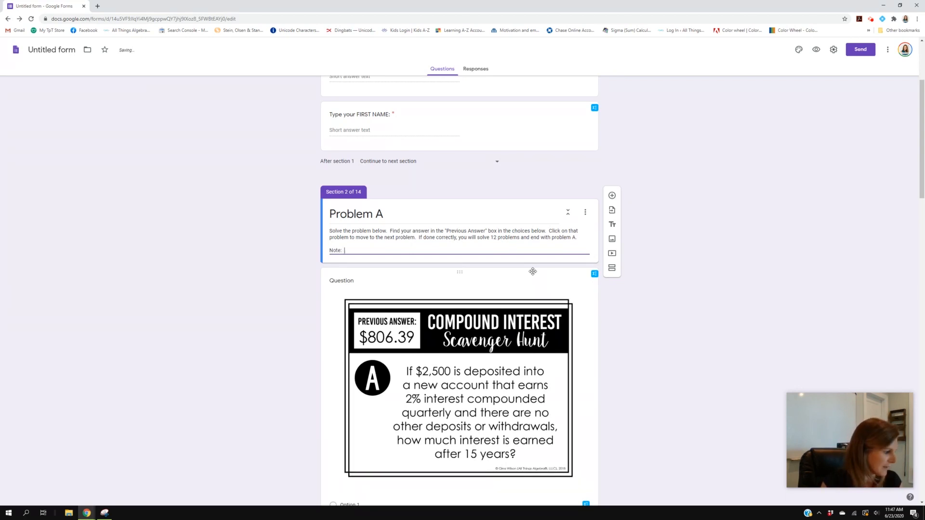
text(rd the order of the pro)
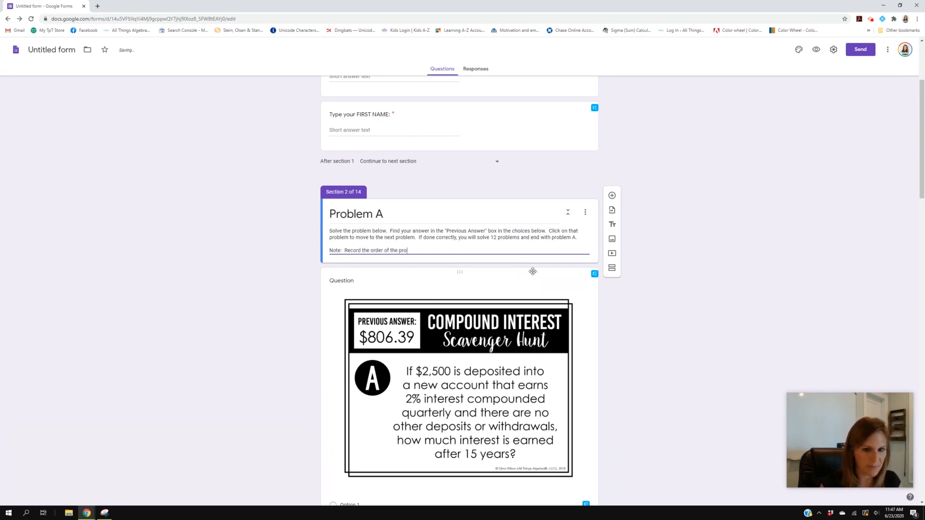
text(blem letters )
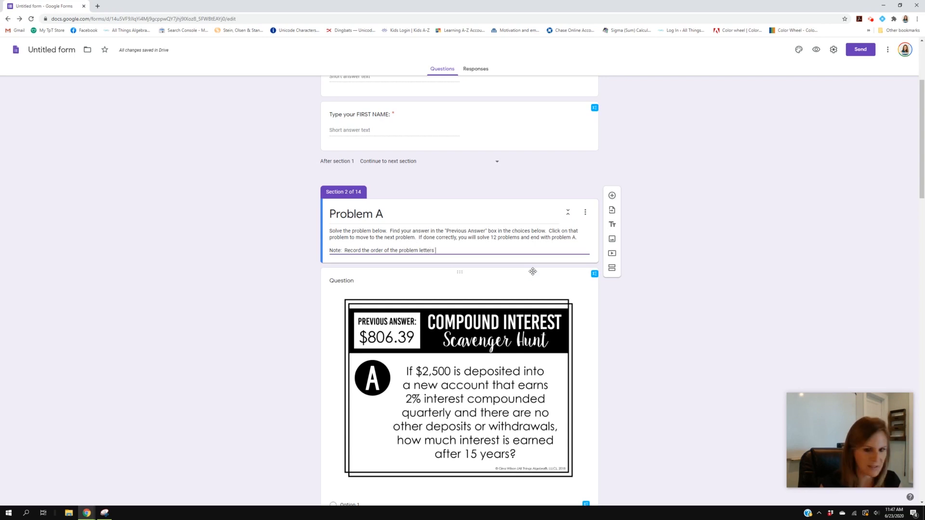
text(as you solve then)
key(BackSpace)
text(m.  You will)
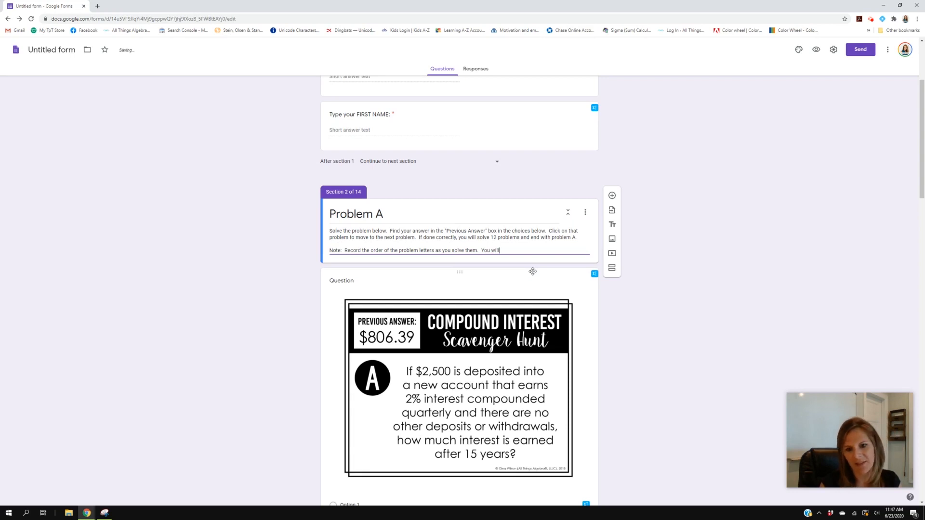
text( enter this order at the end!)
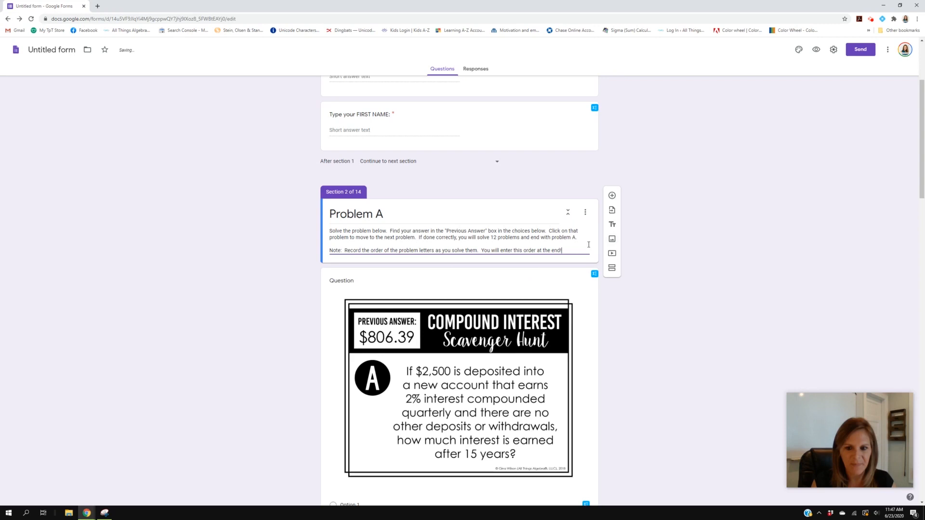
Step: Copy the full Problem A section description into the descriptions of Problem B and Problem C
drag(569, 250, 290, 230)
key(ctrl+c)
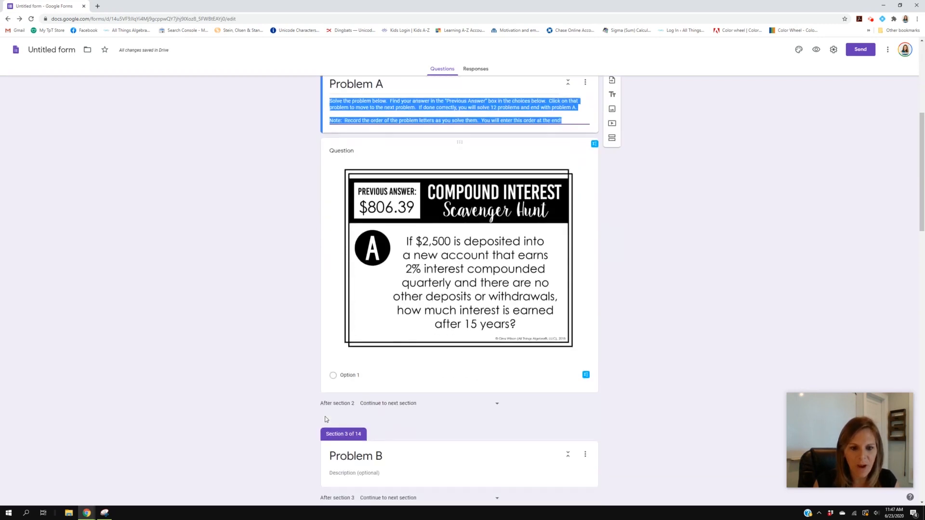
scroll(332, 386, down, 7)
click(359, 275)
key(ctrl+v)
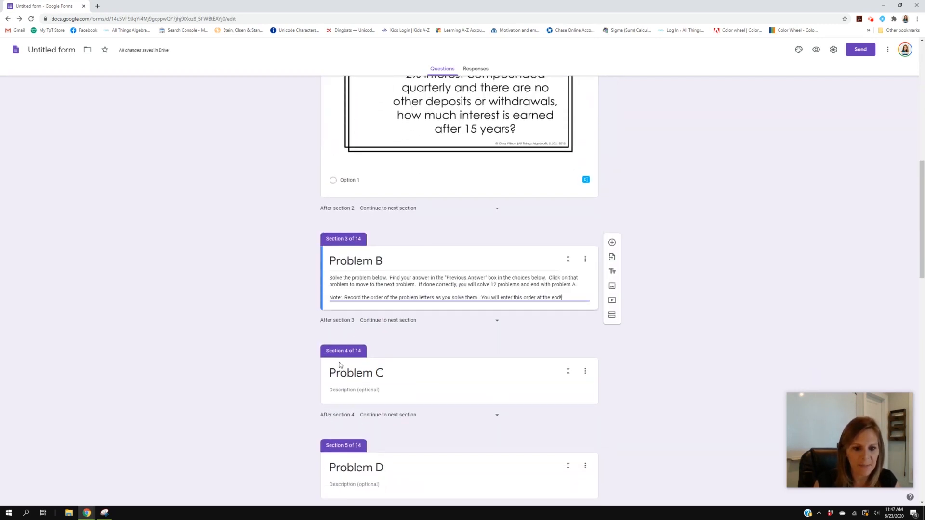
click(337, 388)
key(ctrl+v)
Step: Paste the copied instructions as the section descriptions of Problem D, Problem E and Problem F
scroll(354, 439, down, 3)
click(350, 371)
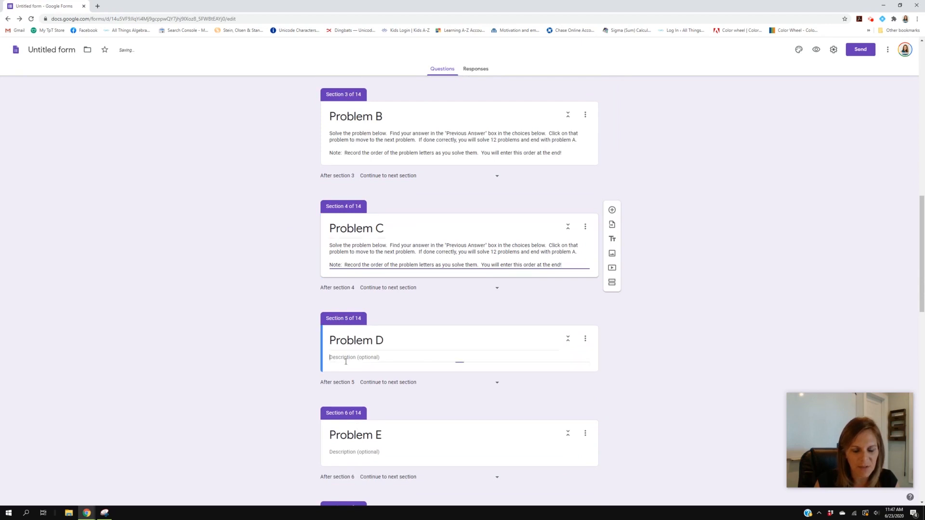
key(ctrl+v)
scroll(349, 373, down, 2)
click(347, 399)
key(ctrl+v)
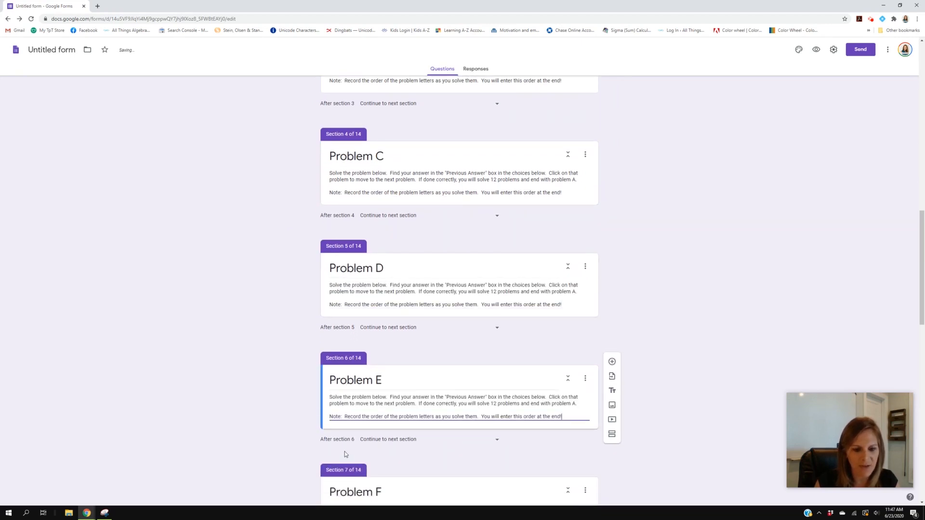
scroll(343, 451, down, 1)
click(347, 476)
key(ctrl+v)
Step: Paste the same instructions into the section descriptions of Problem G, Problem H and Problem I
scroll(346, 433, down, 5)
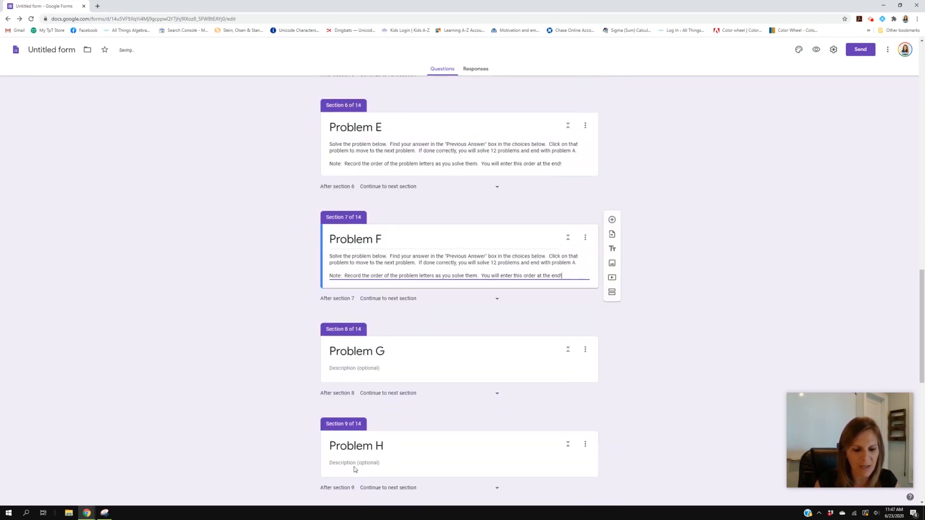
click(347, 371)
key(ctrl+v)
click(354, 462)
key(ctrl+v)
scroll(354, 405, down, 5)
click(354, 375)
key(ctrl+v)
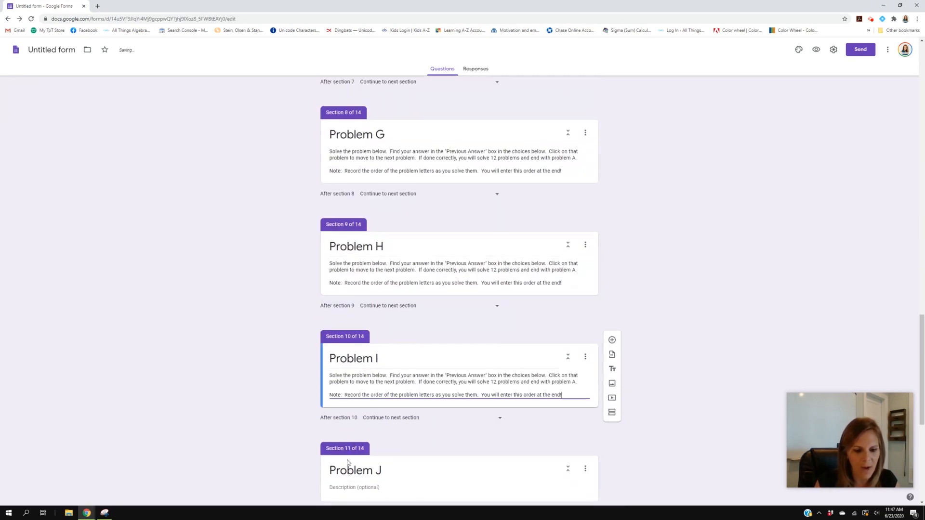
Step: Fill the section descriptions of Problem J, Problem K and Problem L with the same copied instructions
click(349, 486)
key(ctrl+v)
scroll(378, 489, down, 1)
scroll(379, 489, down, 5)
click(346, 381)
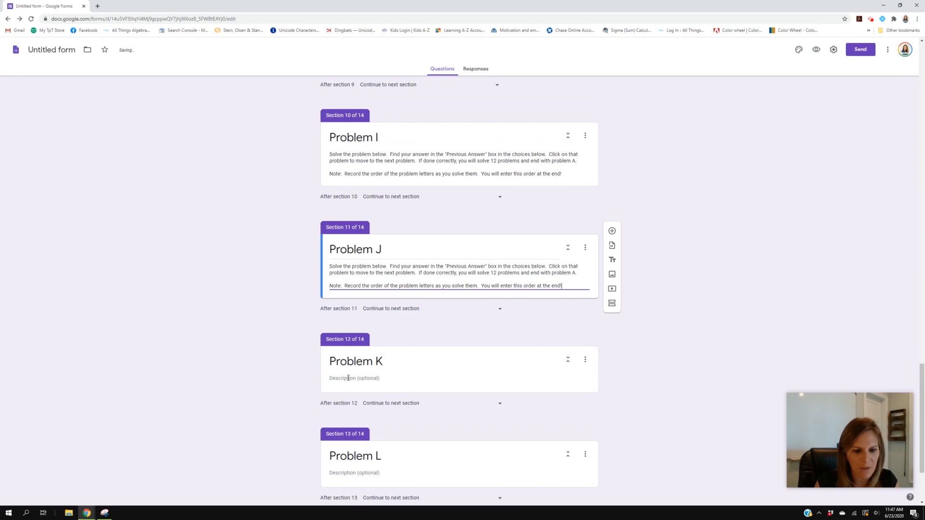
text(Solve the problem below.  Find your answer in the "Previous Answer" box in the choices below.  Click on that problem to move to the next problem.  If done correctly, you will solve 12 problems and end with problem A.  Note:  Record the order of the problem letters as you solve them.  You will enter this order at the end!)
click(344, 489)
text(Solve the problem below.  Find your answer in the "Previous Answer" box in the choices below.  Click on that problem to move to the next problem.  If done correctly, you will solve 12 problems and end with problem A.  Note:  Record the order of the problem letters as you solve them.  You will enter this order at the end!)
scroll(345, 488, down, 3)
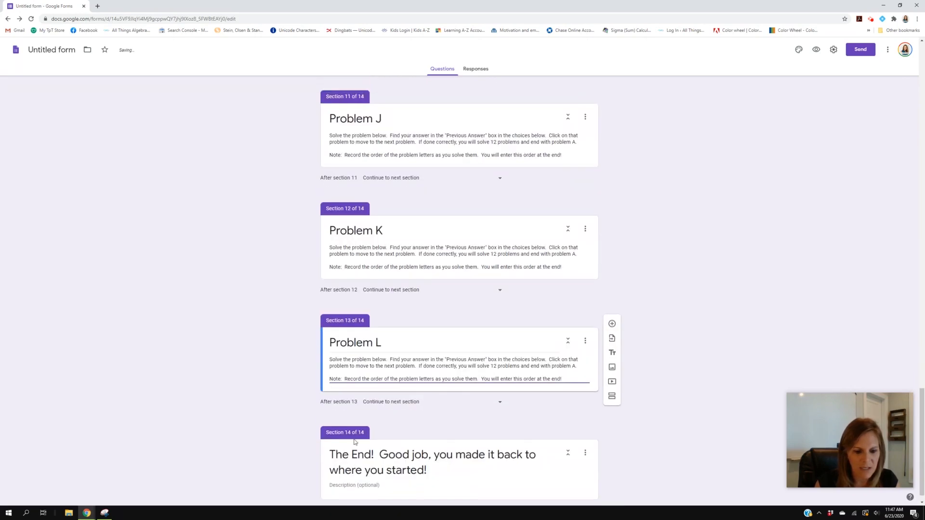
Step: In the Problem A question, upload the problem A card image to the first answer choice
scroll(453, 277, up, 3)
scroll(453, 277, up, 20)
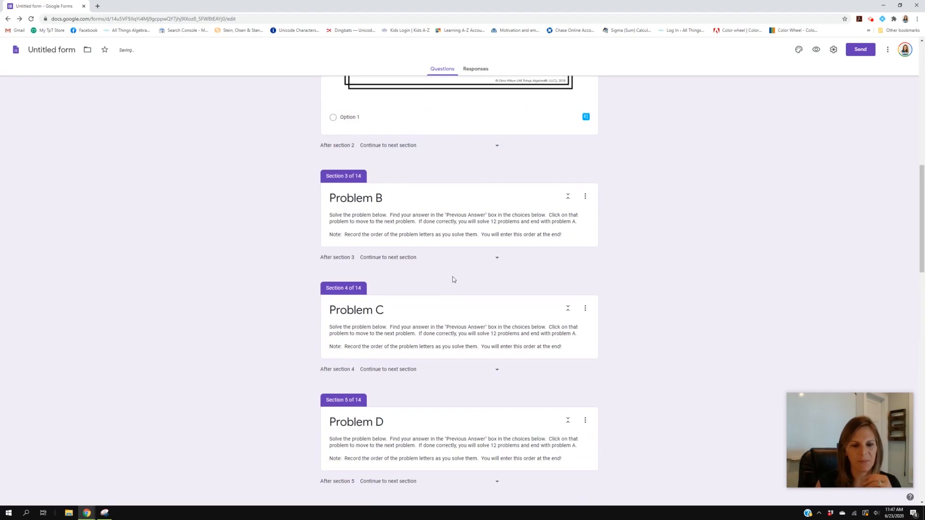
scroll(453, 280, down, 2)
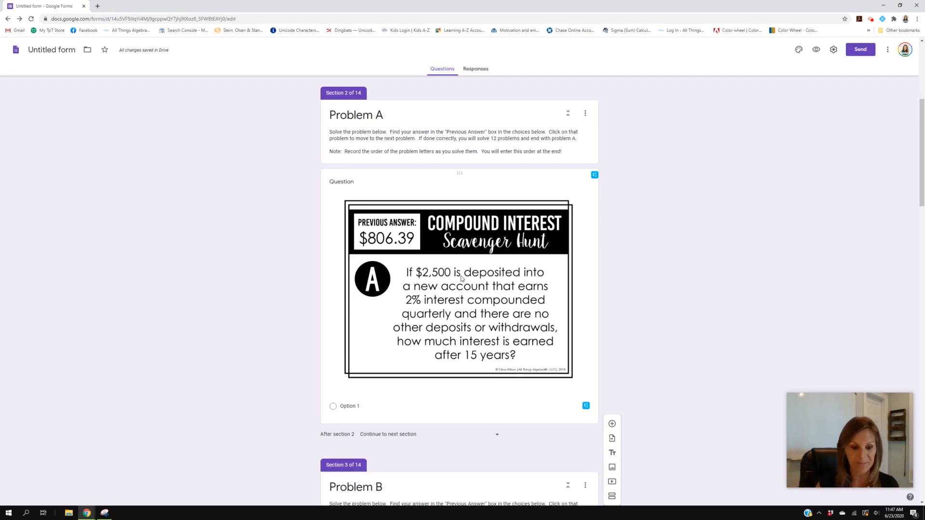
click(488, 246)
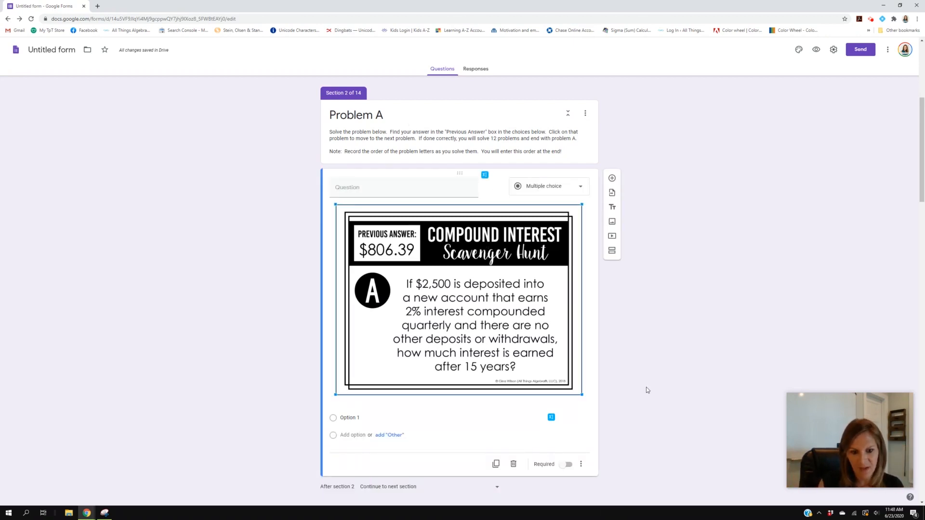
click(370, 418)
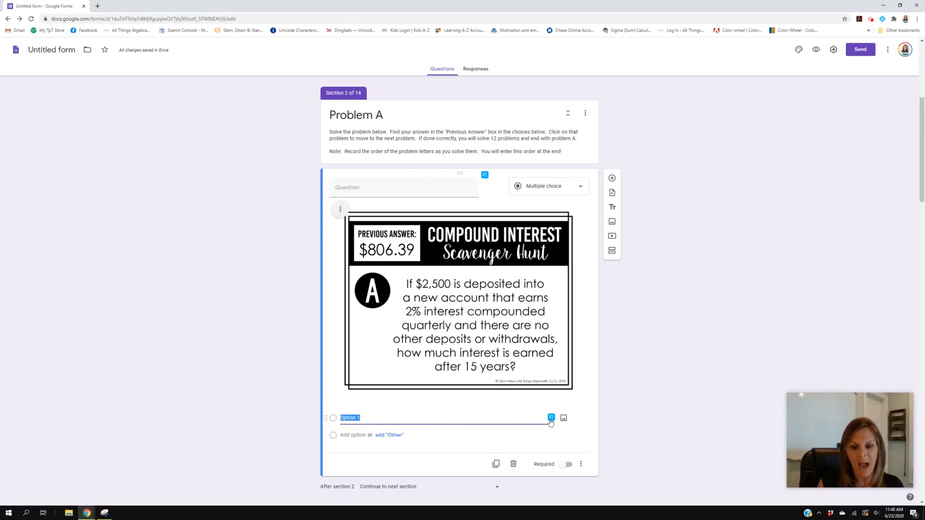
click(564, 418)
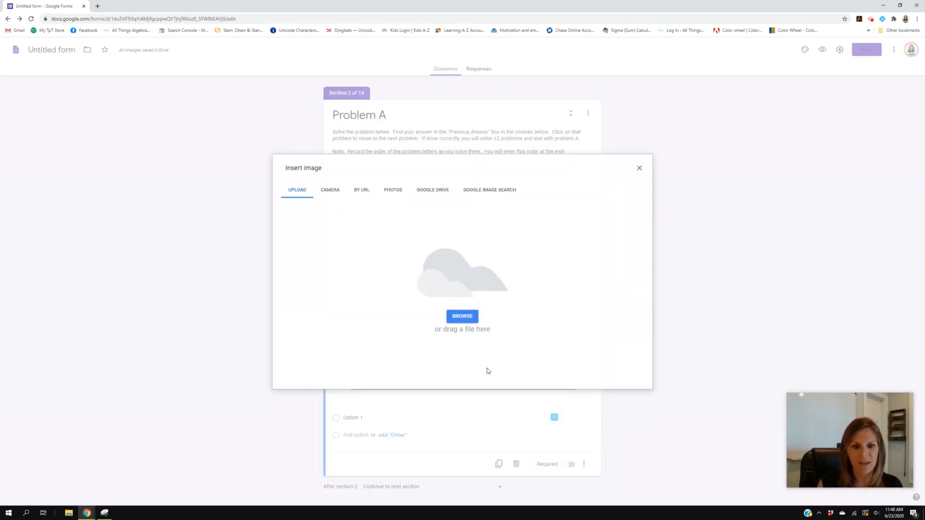
click(466, 318)
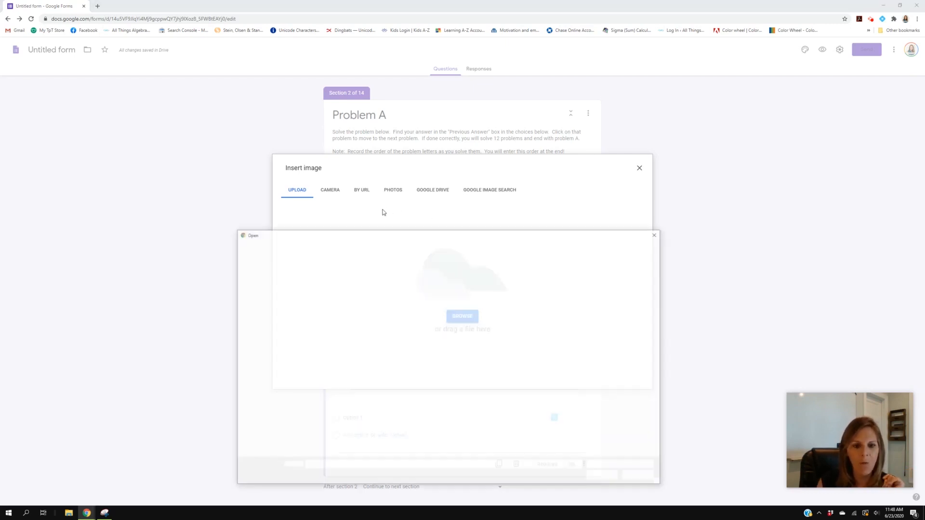
double_click(330, 286)
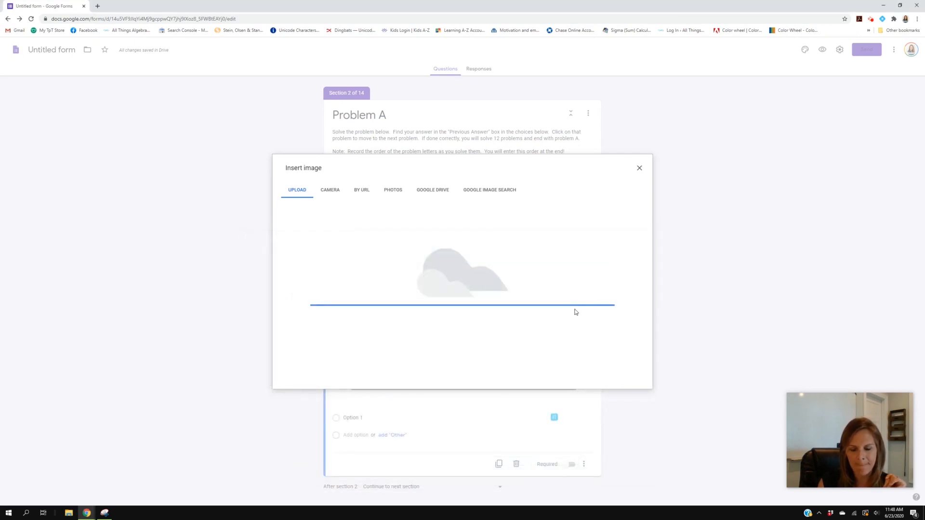
Step: Add a second answer choice to the Problem A question and upload the problem B card image to it
scroll(418, 436, down, 2)
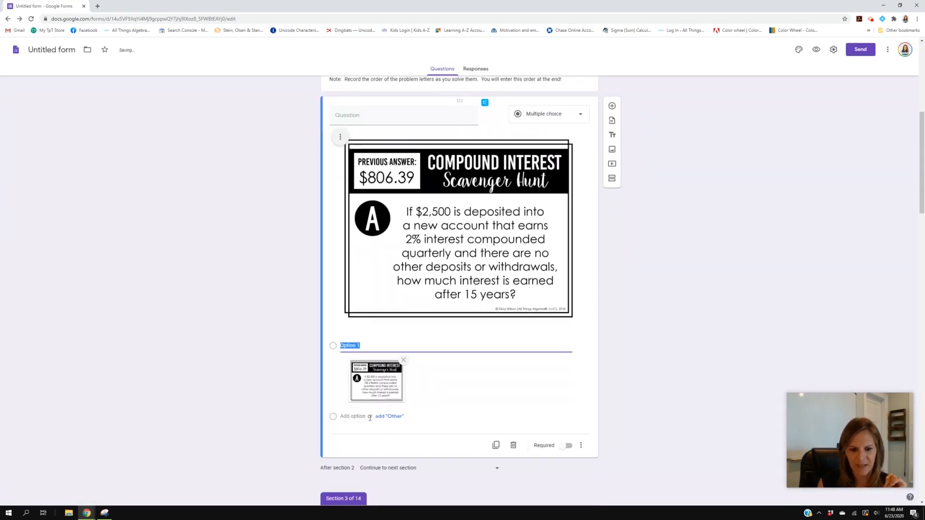
click(362, 416)
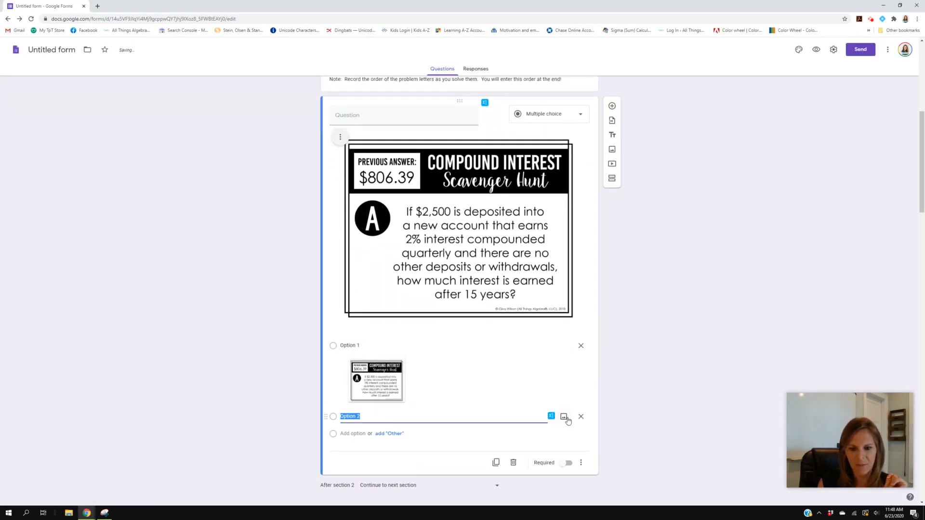
click(565, 419)
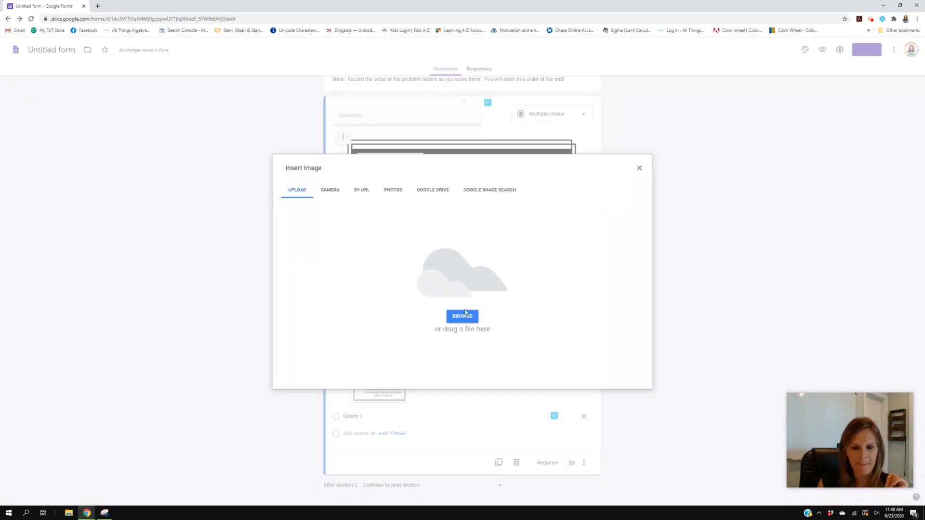
click(464, 316)
double_click(358, 289)
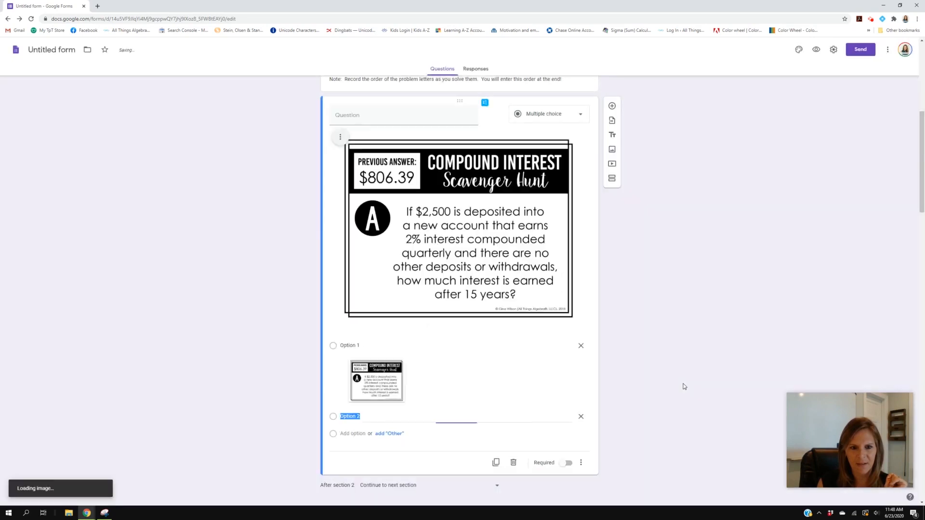
Step: Add a third answer choice to the Problem A question and upload the problem C card image to it
scroll(525, 432, down, 3)
click(365, 345)
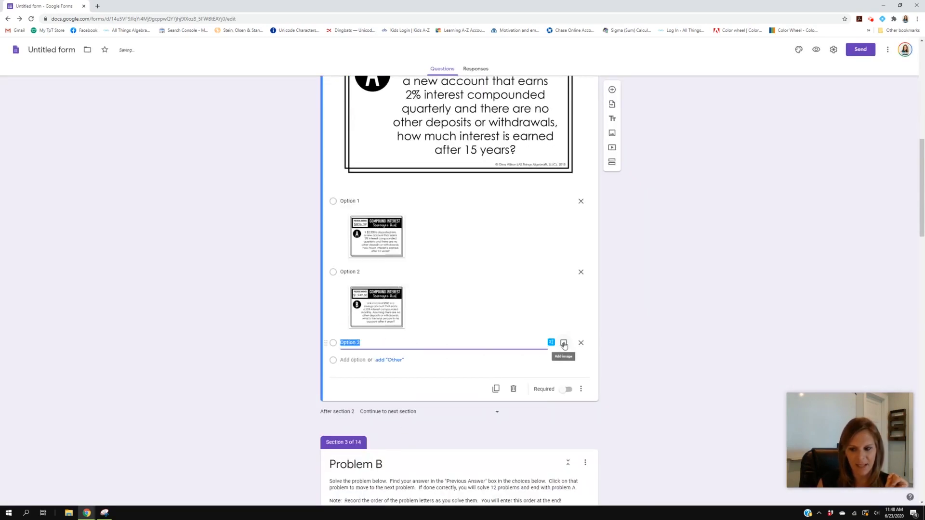
click(563, 343)
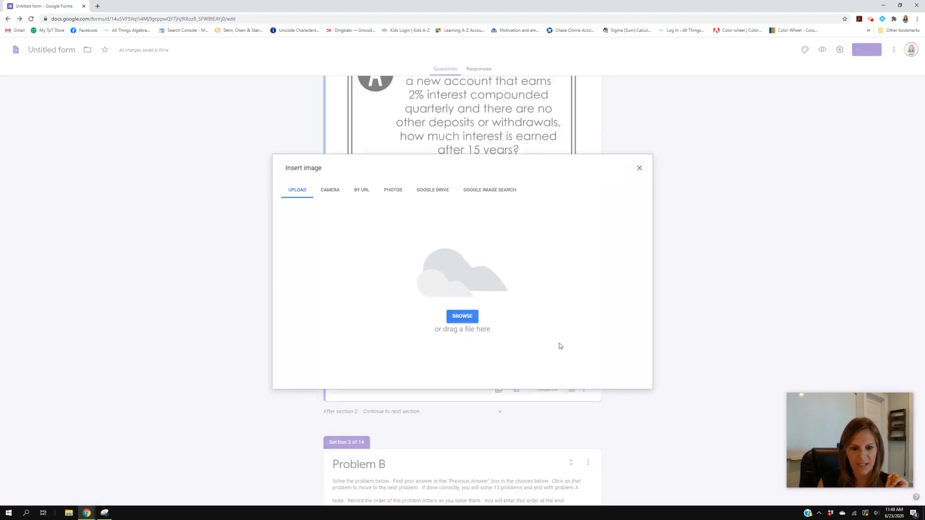
click(462, 317)
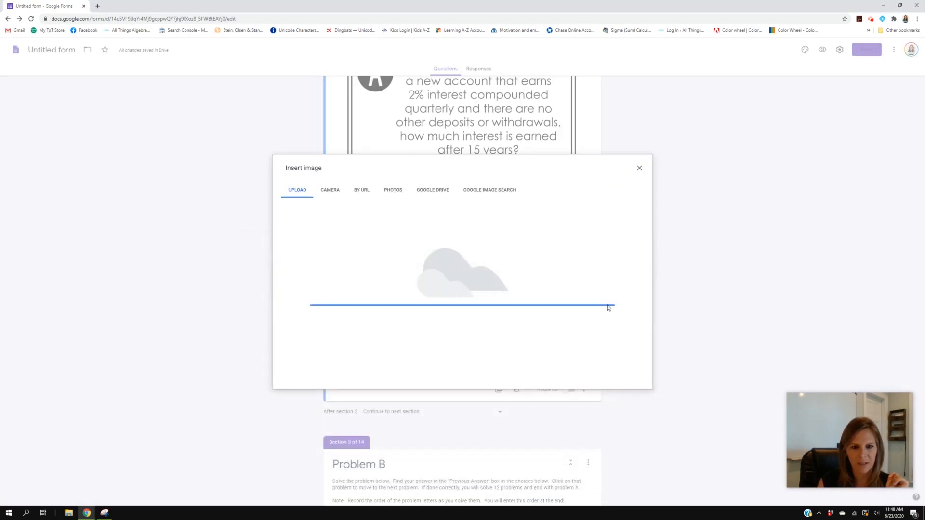
Step: Add a fourth answer choice to the Problem A question and upload the problem D card image to it
scroll(496, 385, down, 2)
click(431, 310)
click(564, 305)
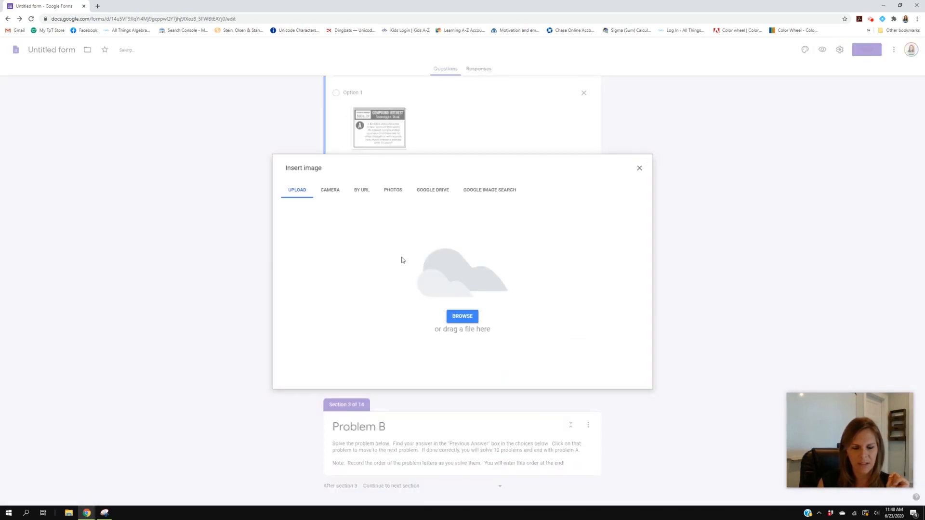
click(462, 315)
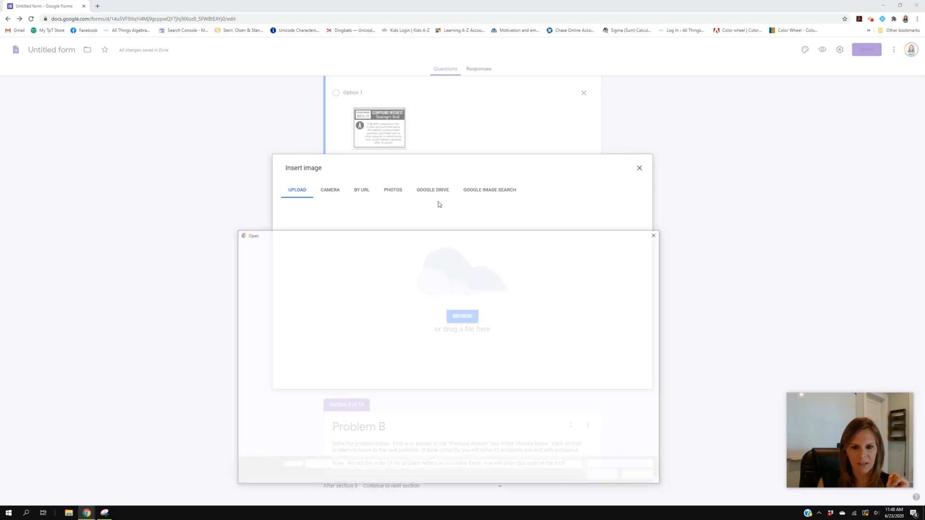
double_click(474, 282)
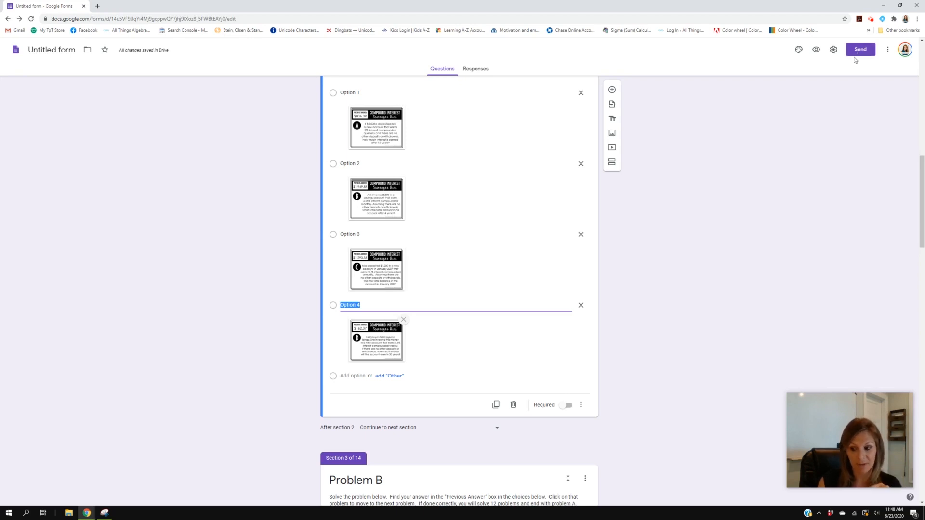
click(871, 20)
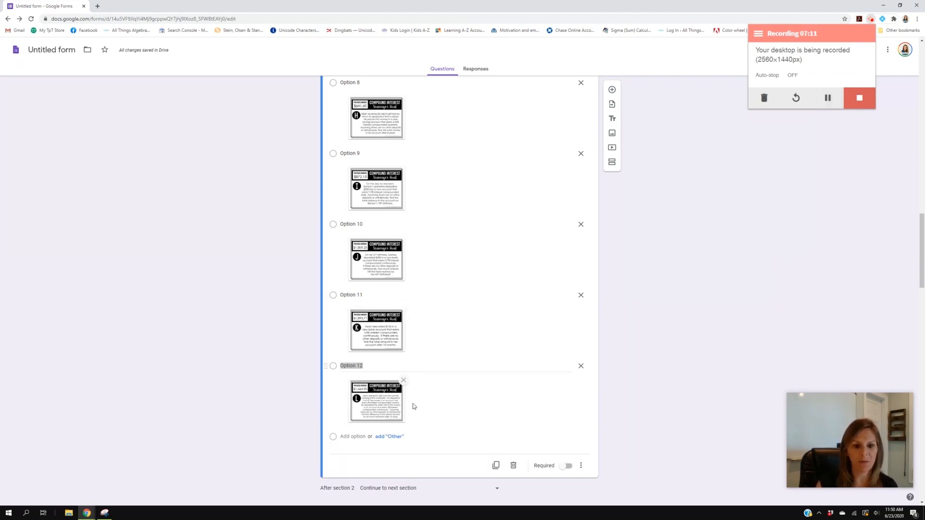
Step: Label the first three answer choices of the Problem A question A, B and C to match their card images
scroll(413, 406, up, 13)
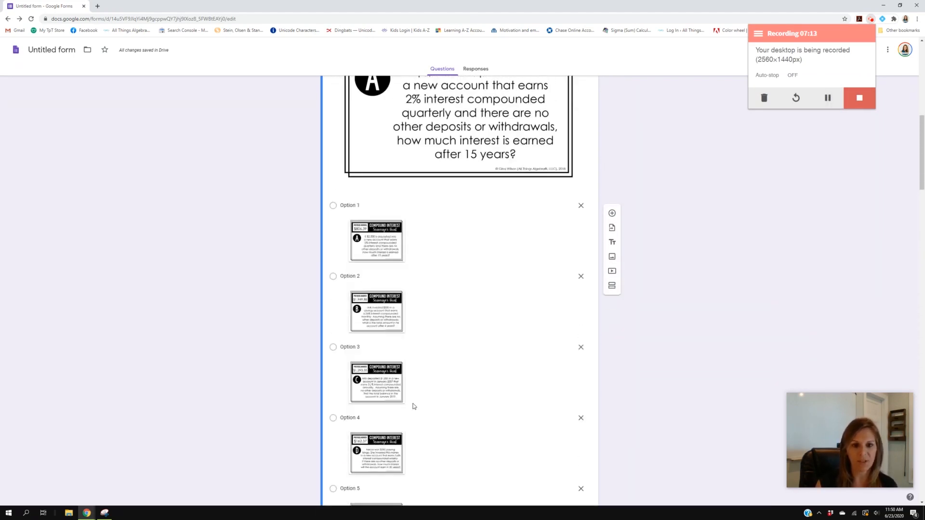
scroll(413, 406, up, 3)
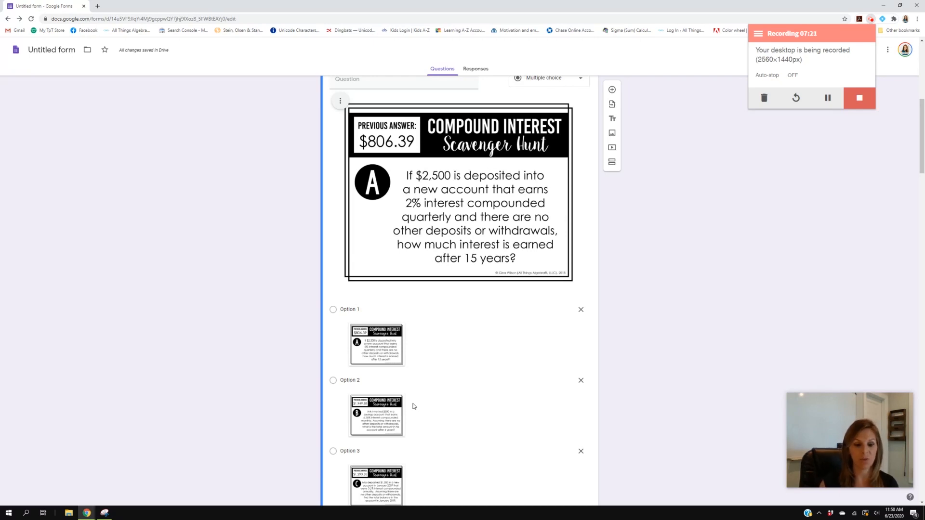
click(367, 310)
text(Problem A)
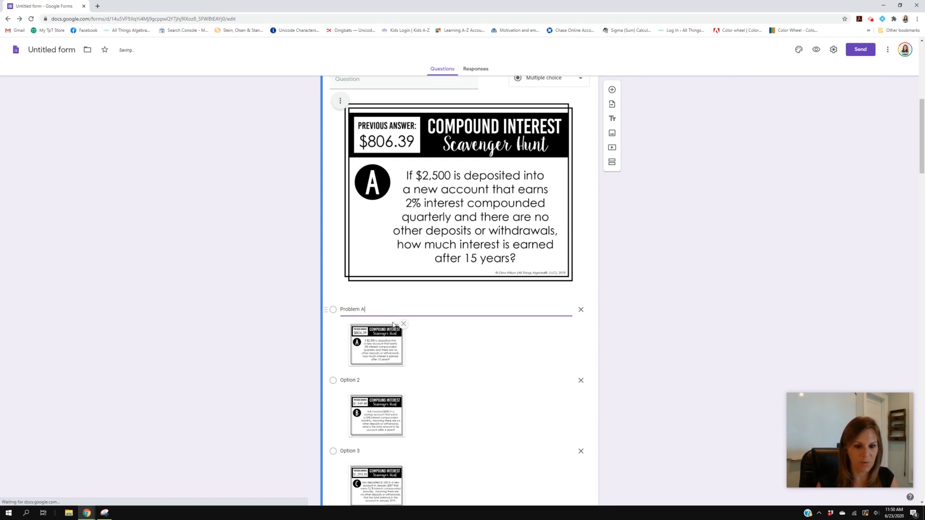
drag(333, 314, 332, 317)
text(A)
click(363, 380)
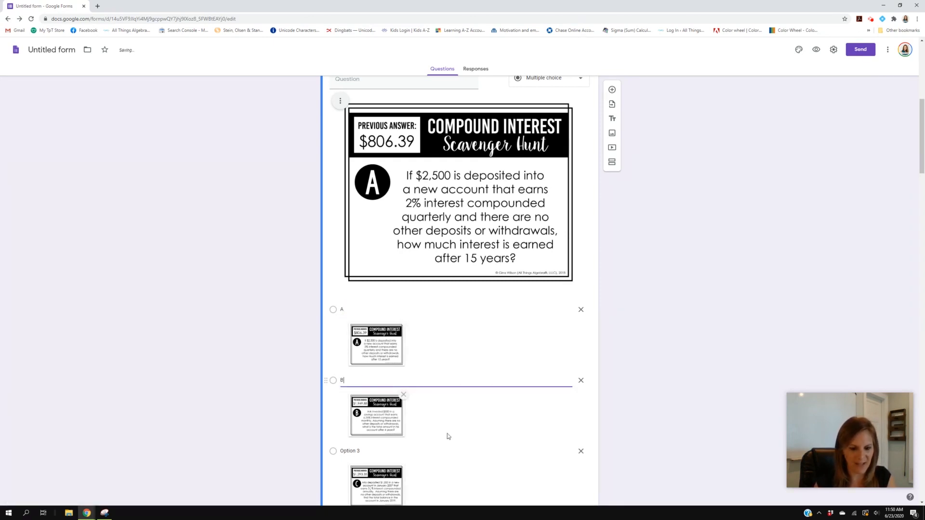
text(B)
scroll(446, 432, down, 3)
click(351, 342)
text(C)
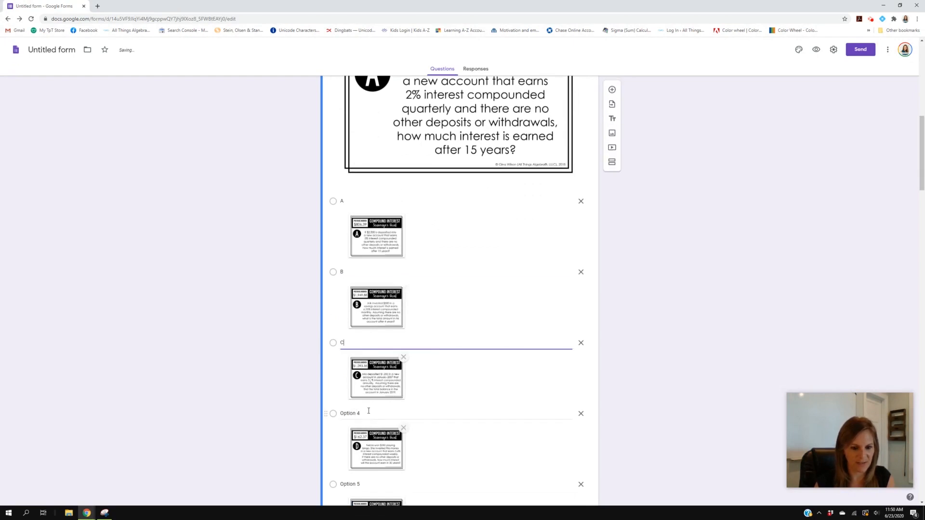
Step: Rename Option 4 through Option 7 of the Problem A question as D, E, F and G
click(355, 416)
text(D)
scroll(366, 366, down, 4)
click(368, 305)
text(E)
click(356, 375)
text(F)
click(365, 443)
text(G)
Step: Rename Option 8 and Option 9 of the Problem A question as H and I
scroll(364, 409, down, 2)
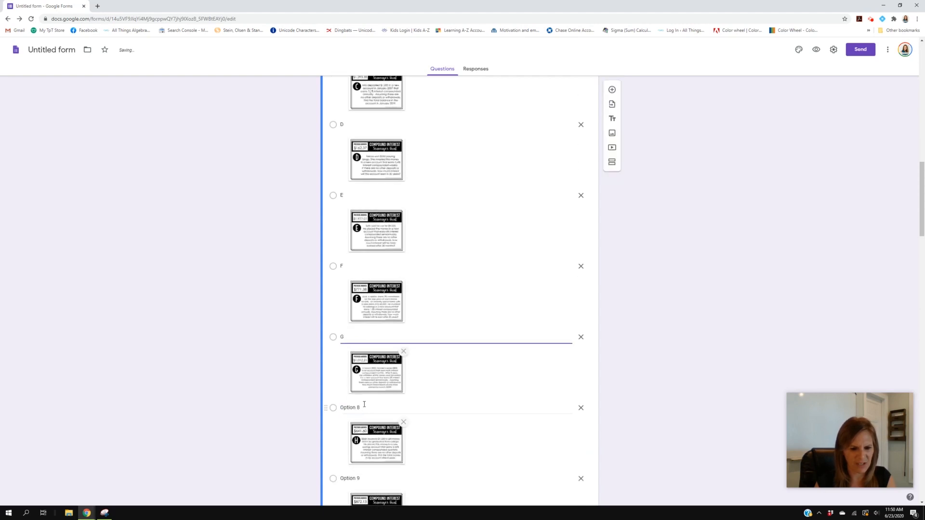
click(353, 409)
text(H)
scroll(366, 385, down, 2)
click(350, 370)
text(I)
Step: Rename the last three answer choices of the Problem A question as J, K and L
scroll(366, 334, down, 2)
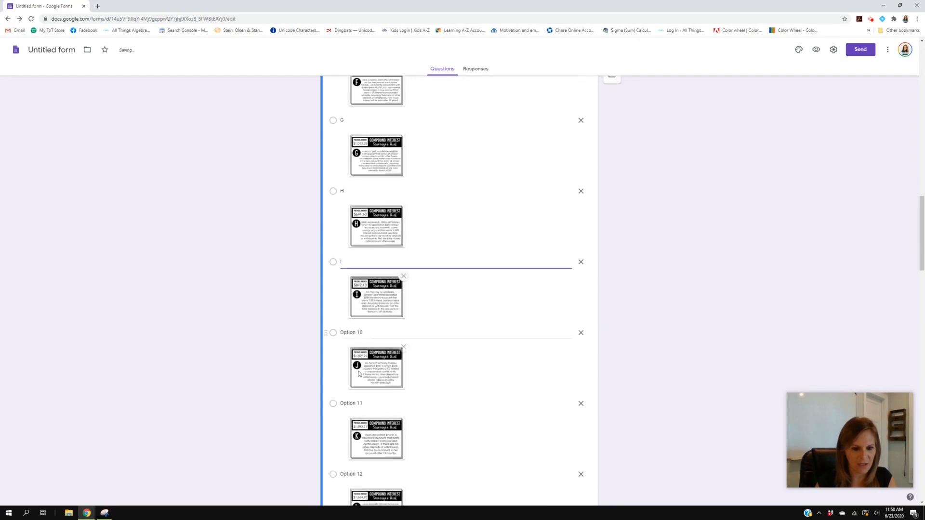
click(365, 334)
text(J)
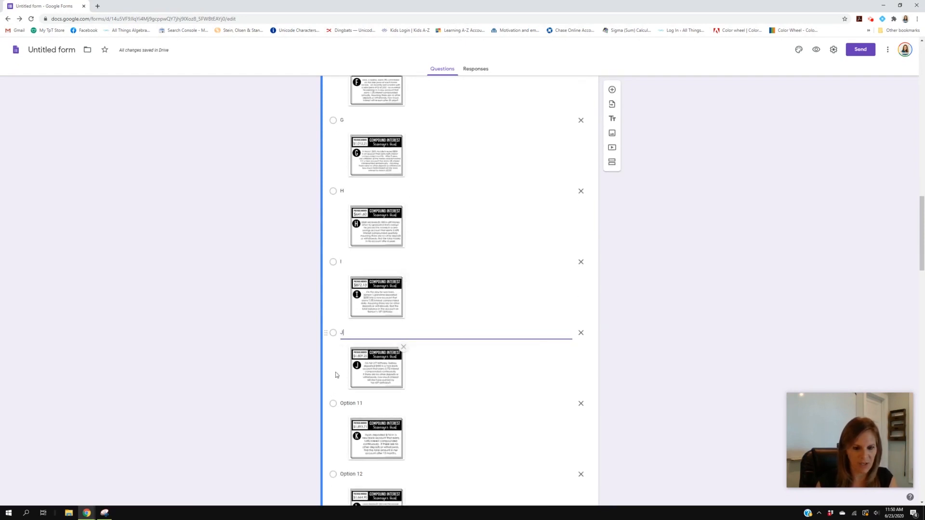
click(362, 404)
text(K)
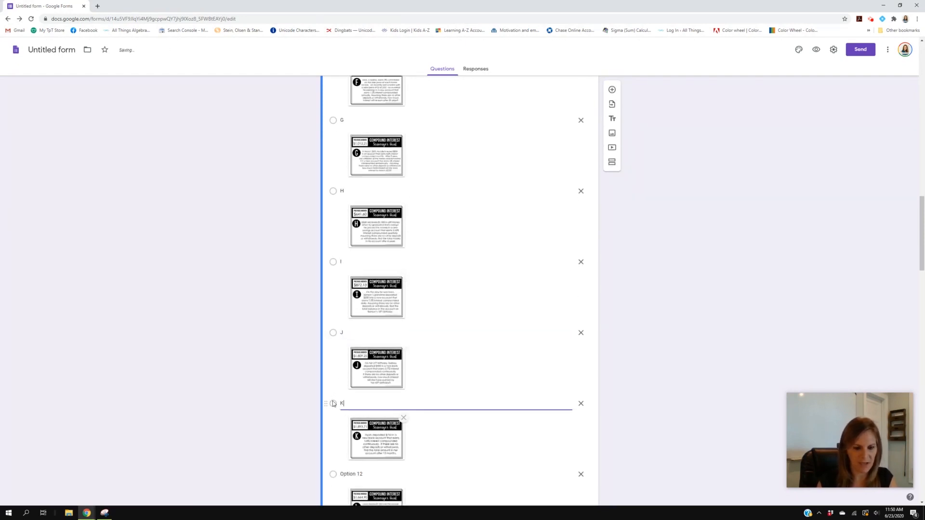
scroll(332, 404, down, 1)
click(351, 402)
text(L)
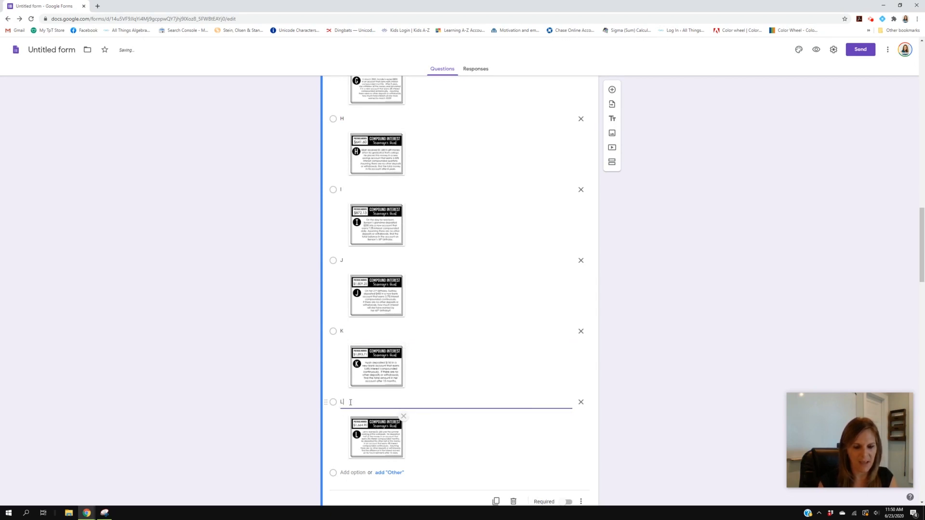
Step: Make the Problem A question required and enable going to a section based on the answer
scroll(624, 317, up, 11)
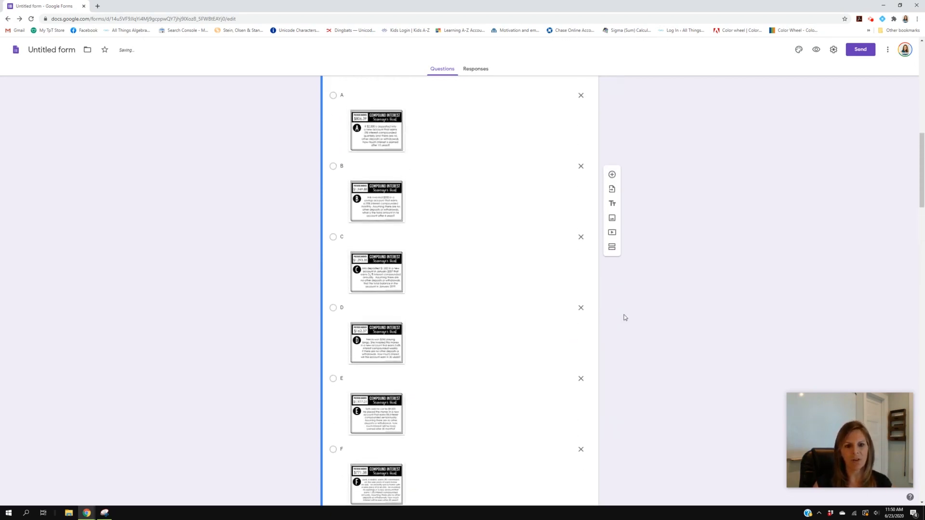
scroll(624, 317, up, 1)
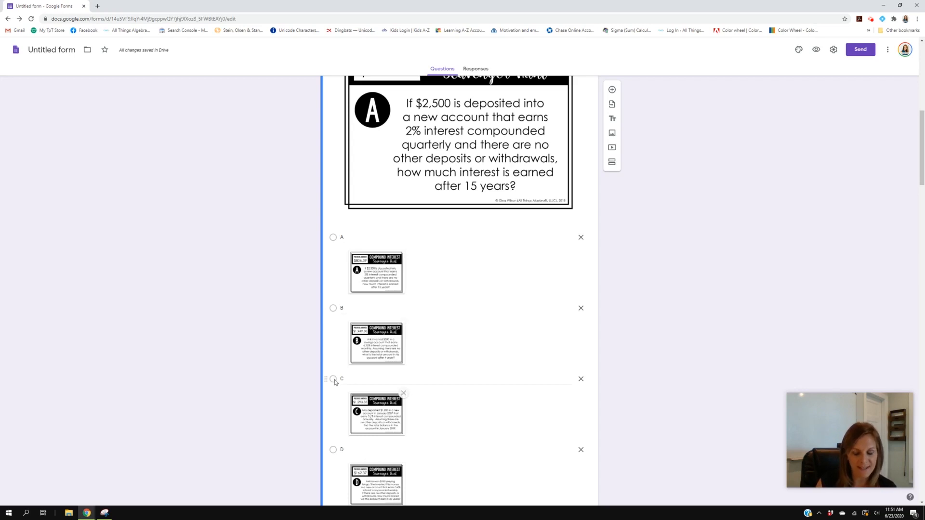
scroll(333, 381, down, 15)
scroll(405, 400, down, 2)
scroll(387, 231, up, 2)
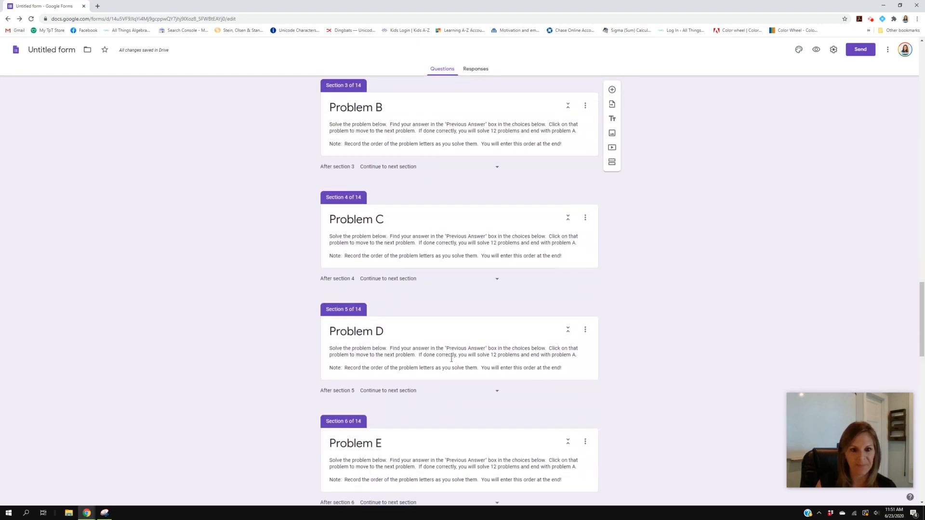
scroll(450, 364, up, 7)
scroll(450, 364, down, 1)
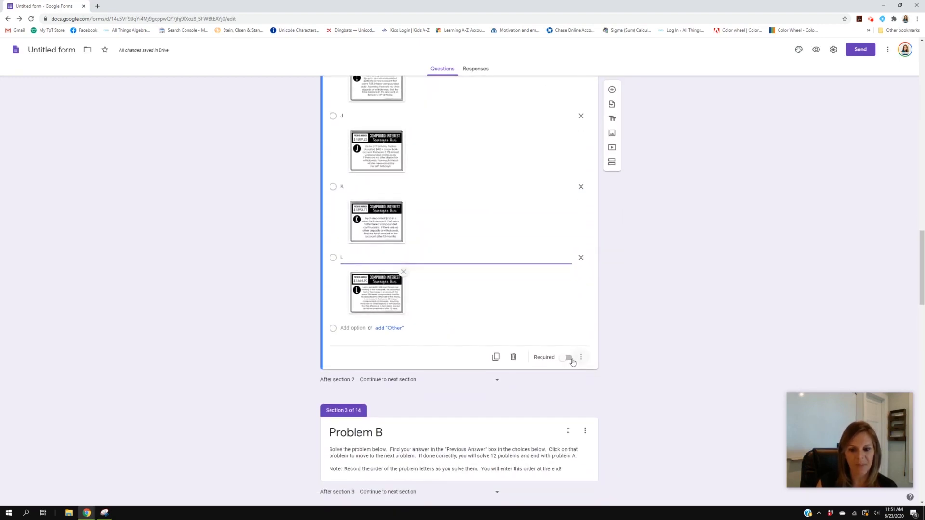
click(567, 361)
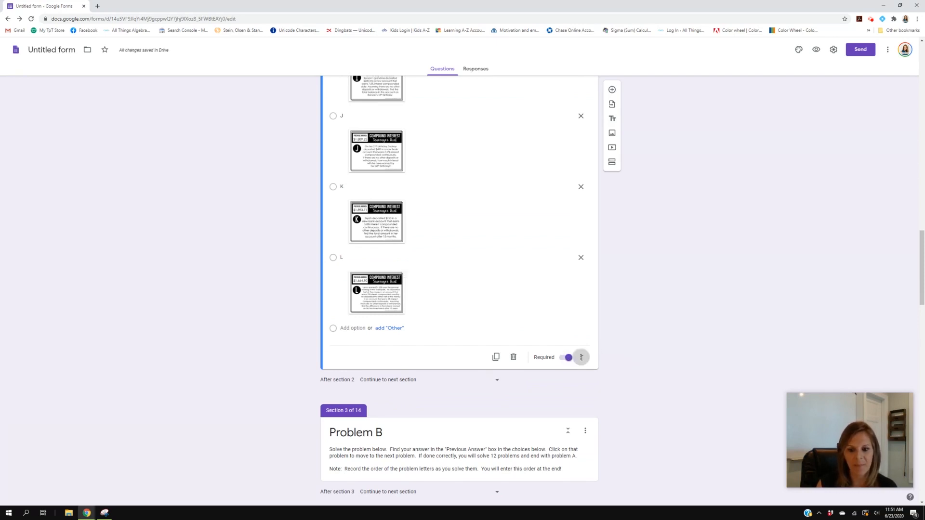
click(581, 357)
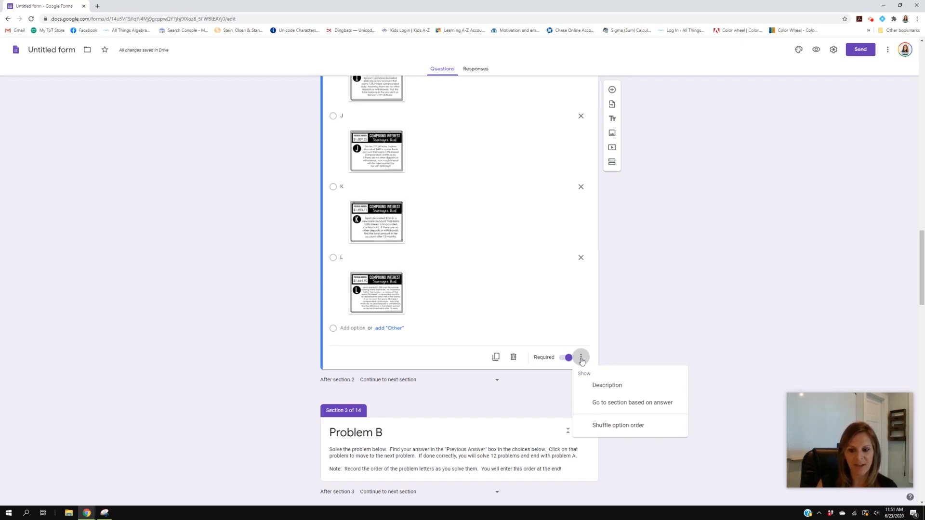
click(613, 404)
Step: Send answer choice A to section 2 (Problem A) and choice B to section 3 (Problem B)
scroll(617, 402, up, 12)
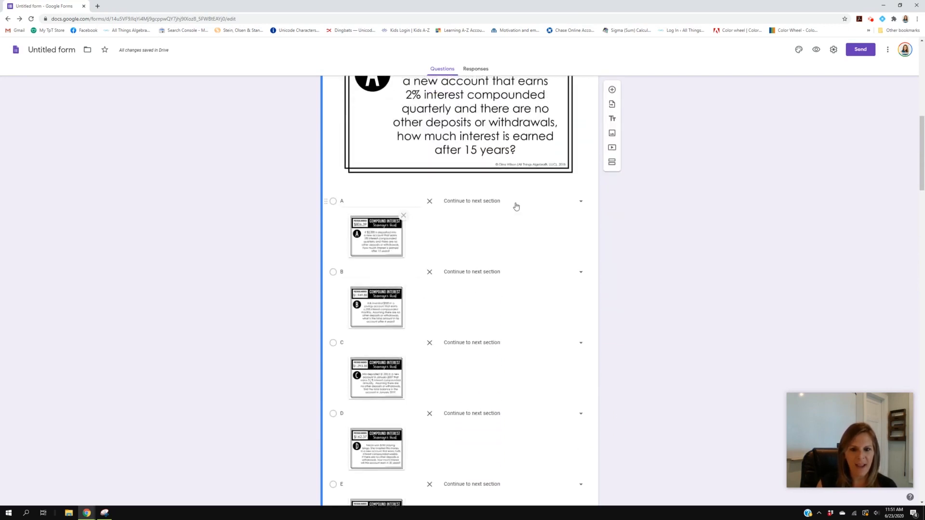
click(488, 205)
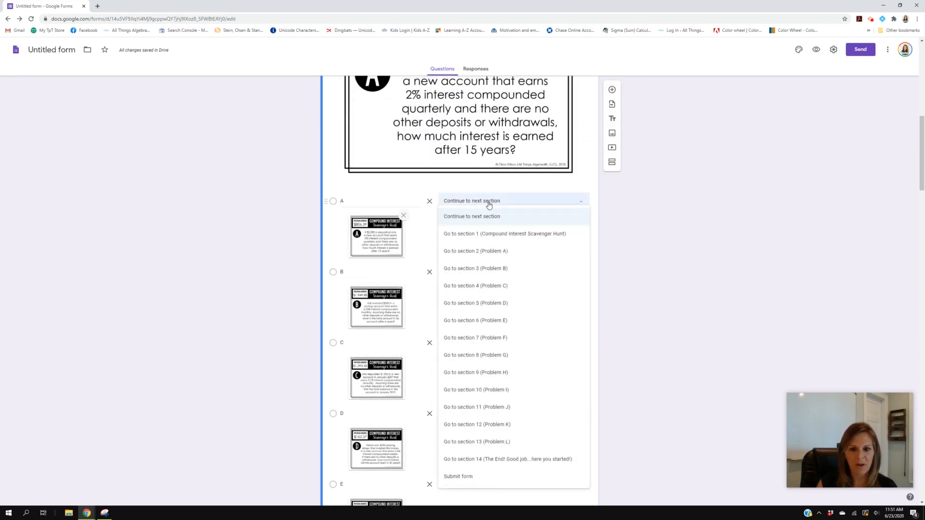
click(500, 256)
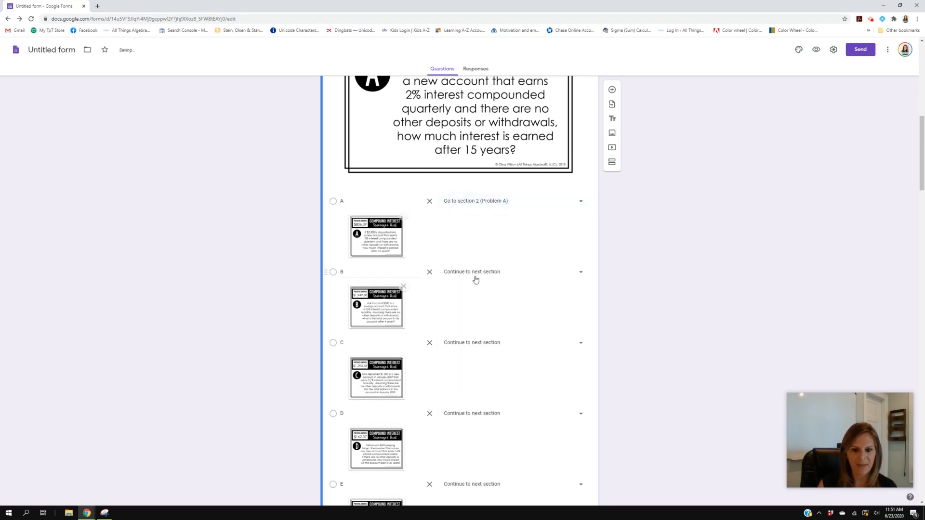
click(474, 274)
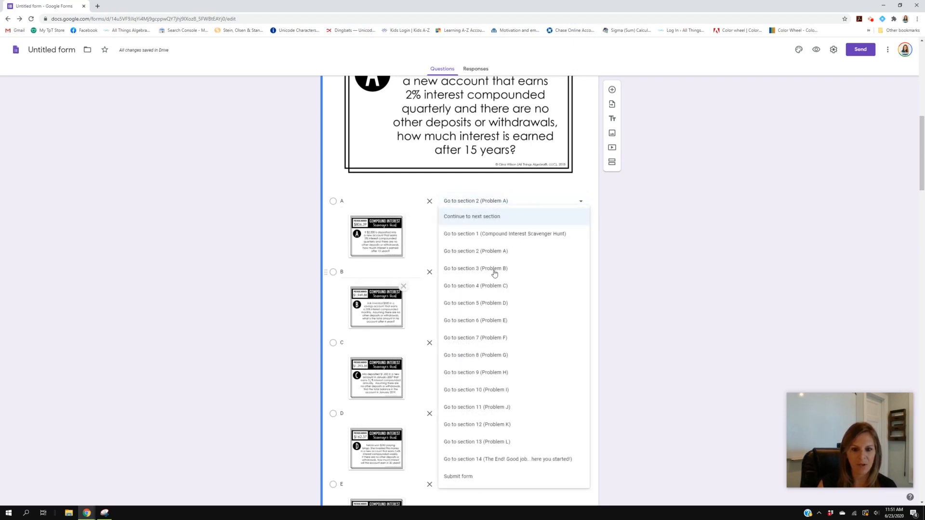
click(495, 268)
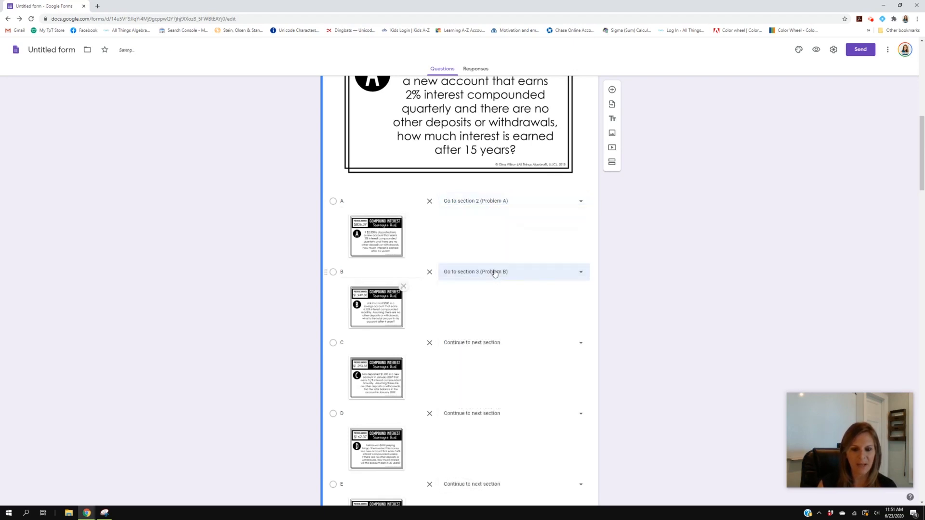
Step: Send answer choice C to section 4 (Problem C) and choice D to section 5 (Problem D)
click(476, 343)
click(478, 285)
scroll(511, 391, down, 2)
click(479, 341)
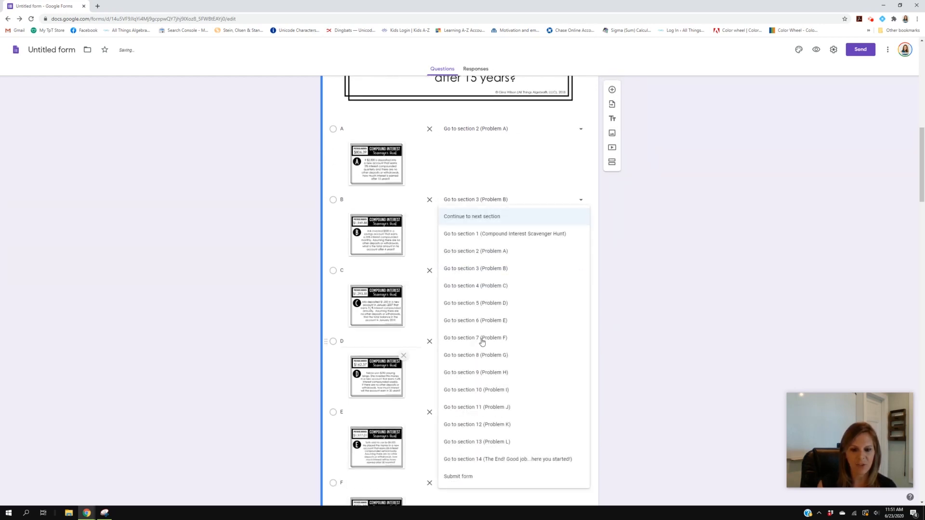
click(485, 310)
Step: Send answer choice E to section 6 (Problem E) and choice F to section 7 (Problem F)
scroll(477, 371, down, 2)
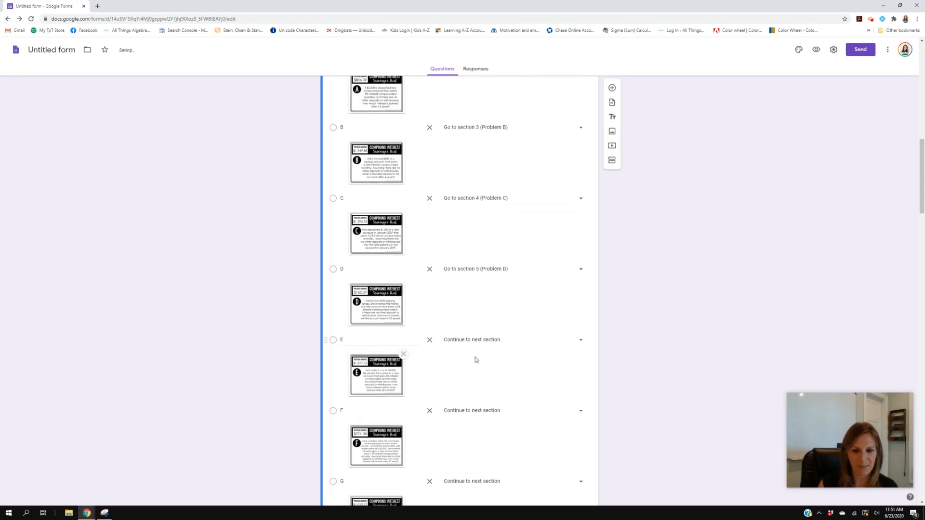
click(473, 342)
click(479, 322)
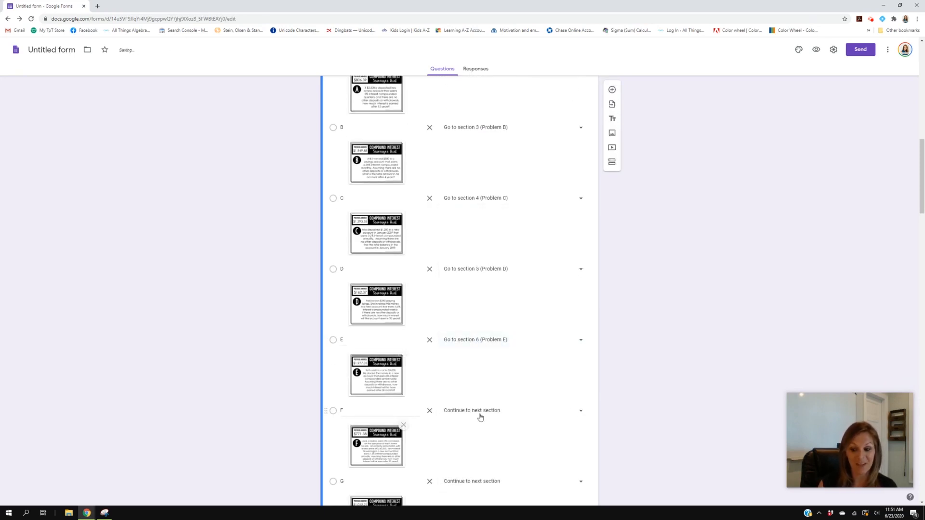
click(480, 417)
click(484, 338)
Step: Send answer choice G to section 8 (Problem G) and choice H to section 9 (Problem H)
click(495, 444)
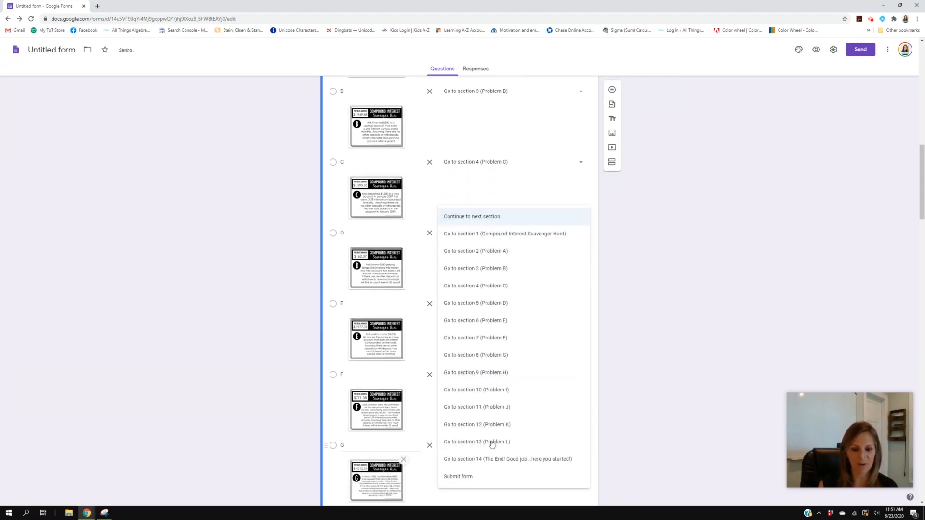
click(497, 364)
scroll(512, 429, down, 2)
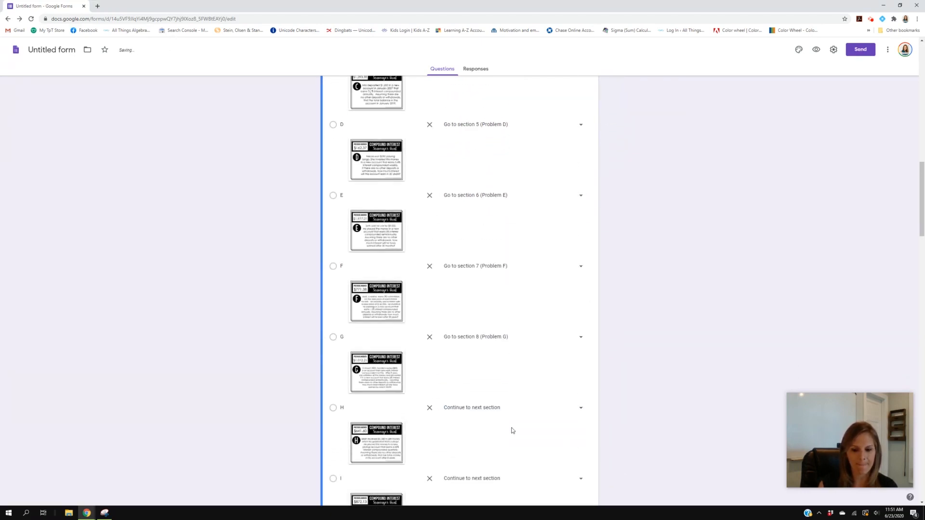
click(474, 408)
click(495, 373)
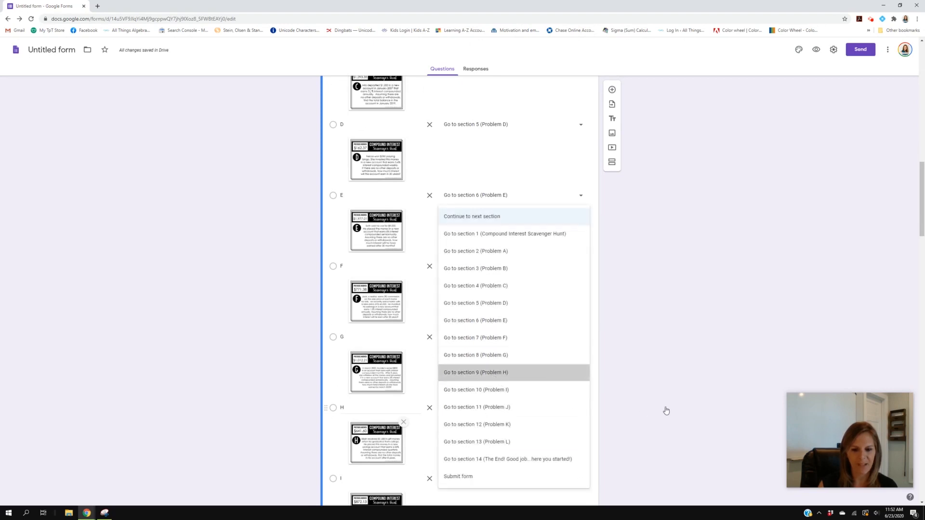
Step: Send answer choice I to section 10 (Problem I) and choice J to section 11 (Problem J)
click(483, 444)
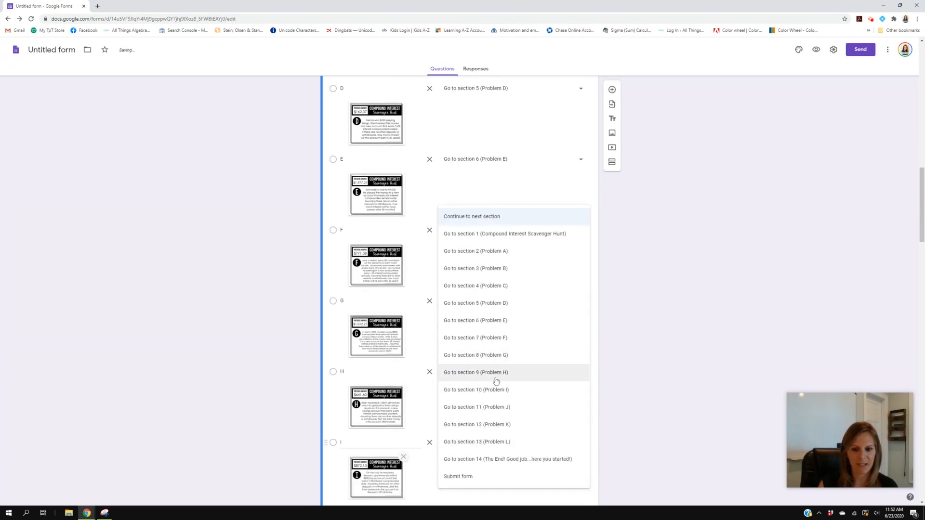
click(482, 390)
scroll(489, 404, down, 2)
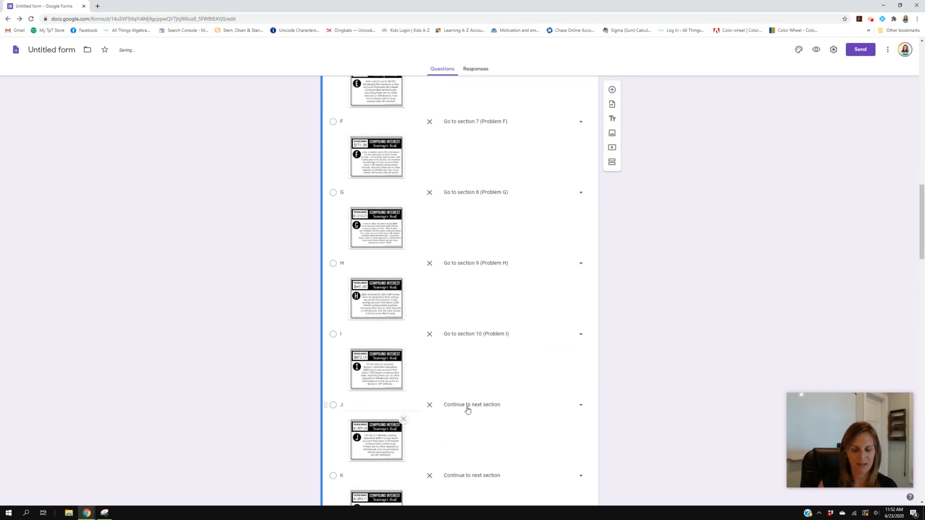
click(477, 405)
click(496, 407)
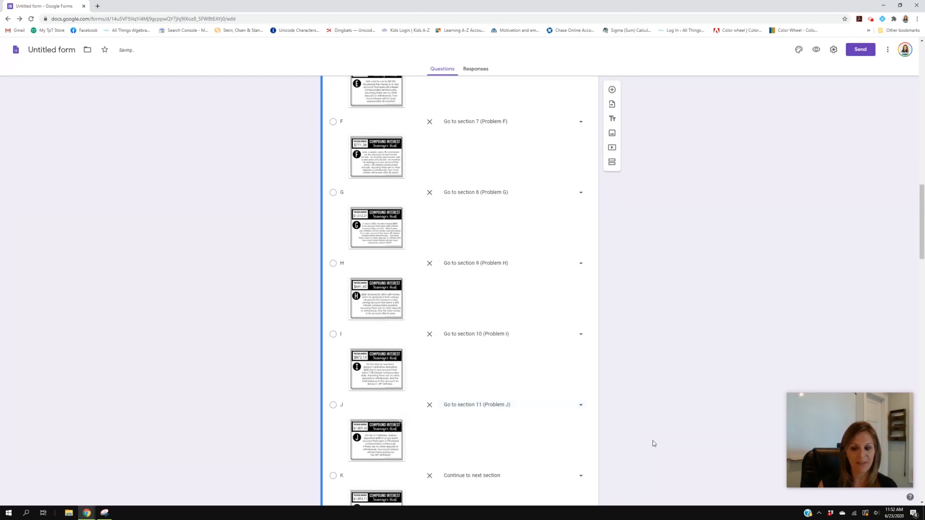
Step: Send answer choice K to section 12 (Problem K) and choice L to section 13 (Problem L)
scroll(653, 443, down, 2)
click(480, 372)
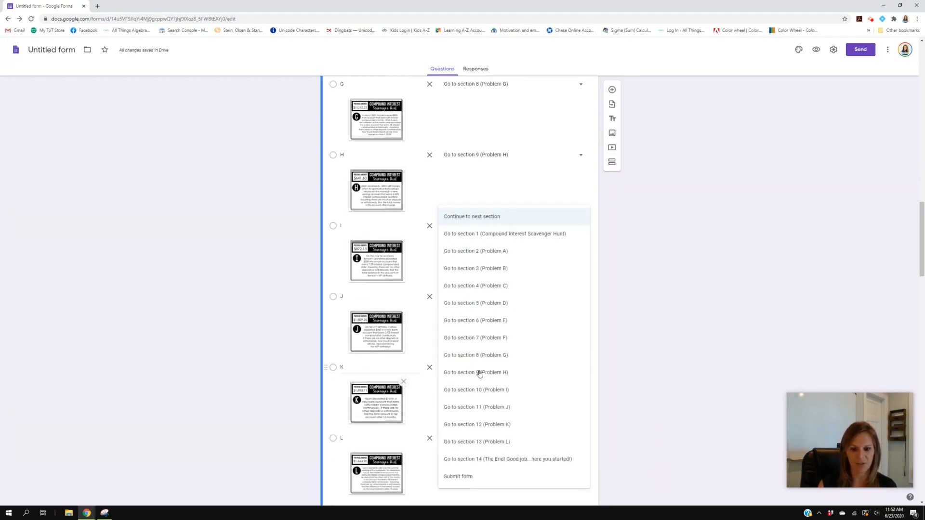
click(543, 424)
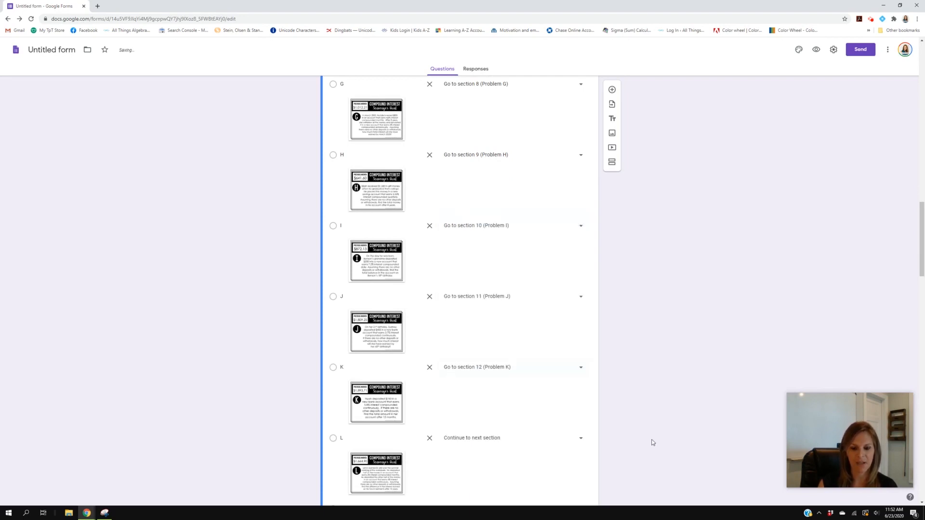
scroll(468, 399, down, 1)
click(466, 366)
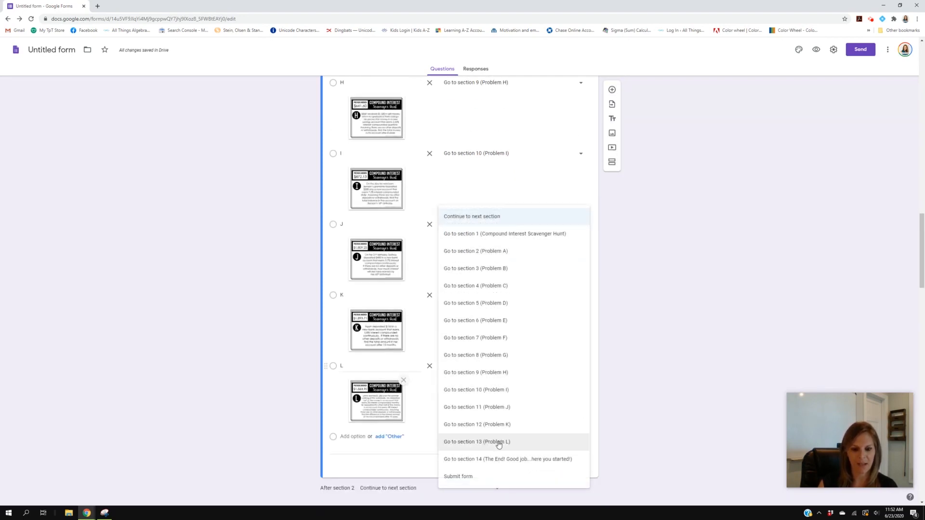
click(496, 441)
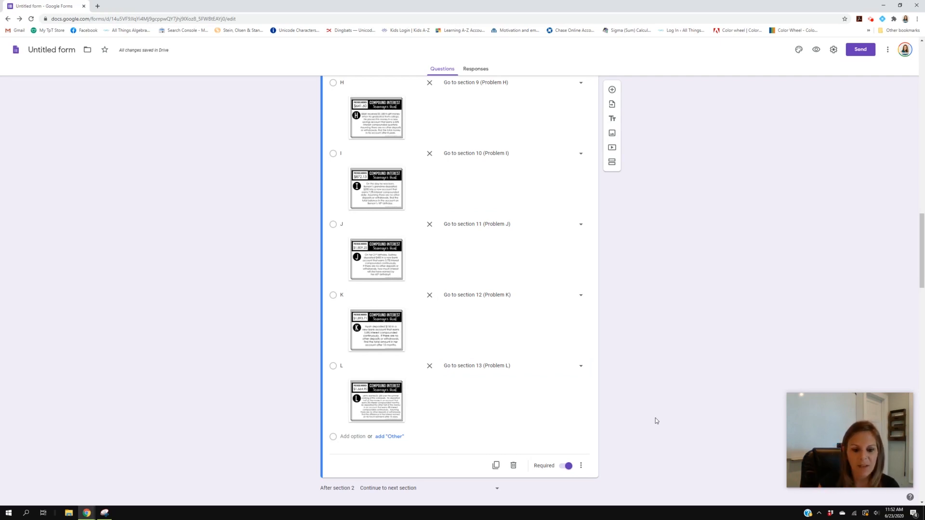
Step: Enter "Problem A" as the question title above the problem image in section 2
scroll(655, 417, up, 13)
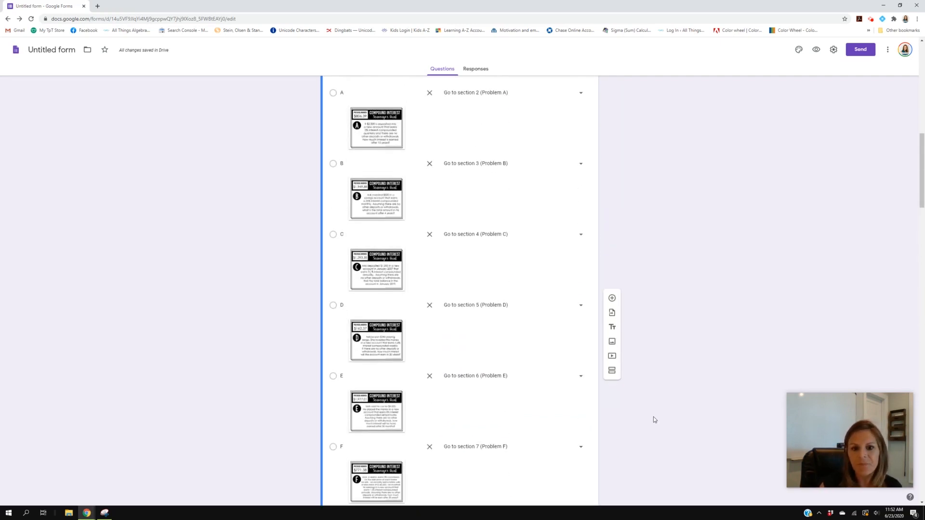
scroll(653, 417, up, 4)
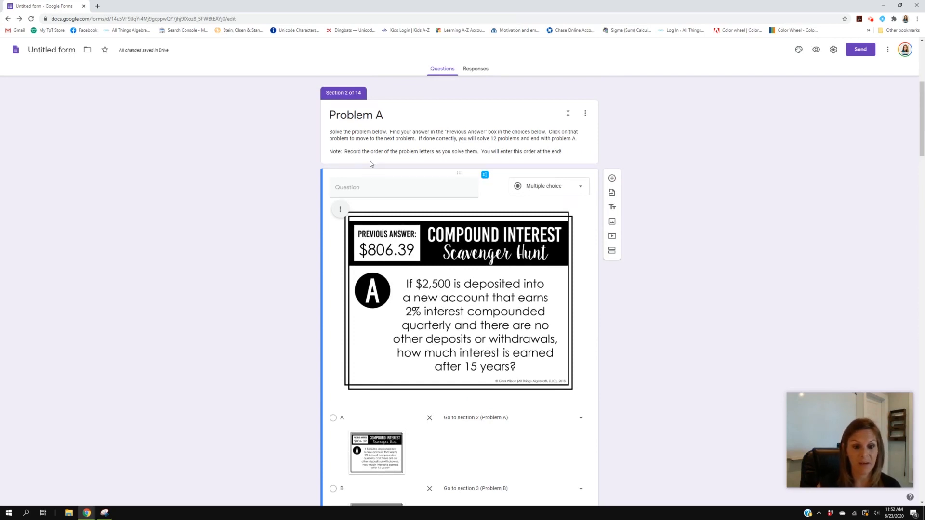
click(355, 189)
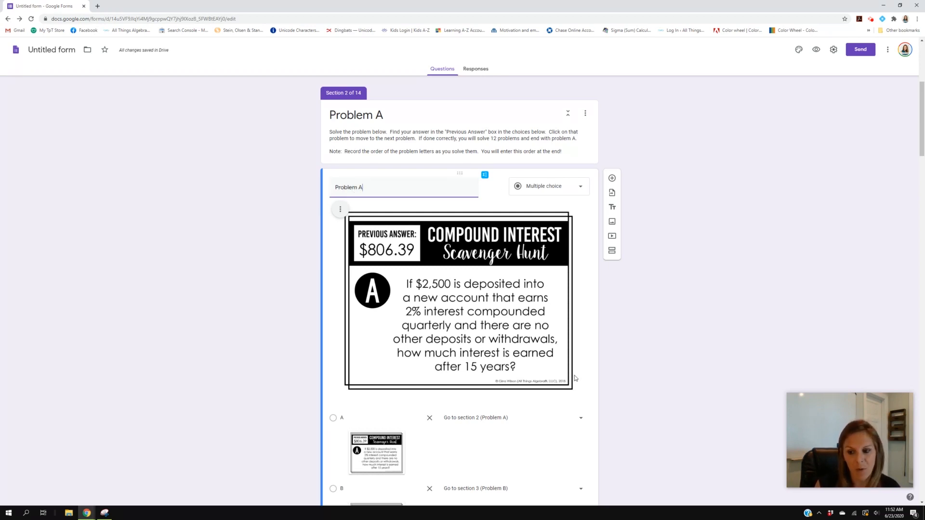
Step: Duplicate the completed Problem A question and retitle the copy "Problem B"
scroll(572, 378, down, 20)
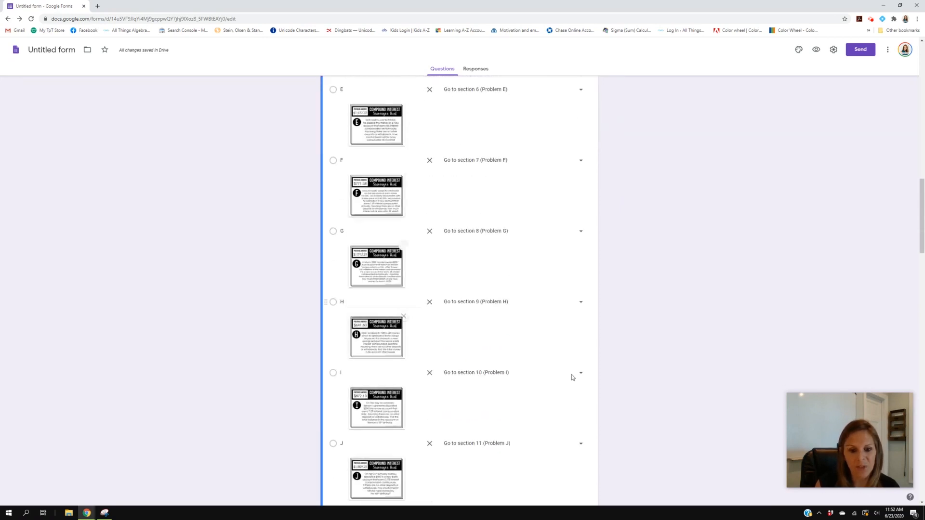
scroll(571, 374, down, 2)
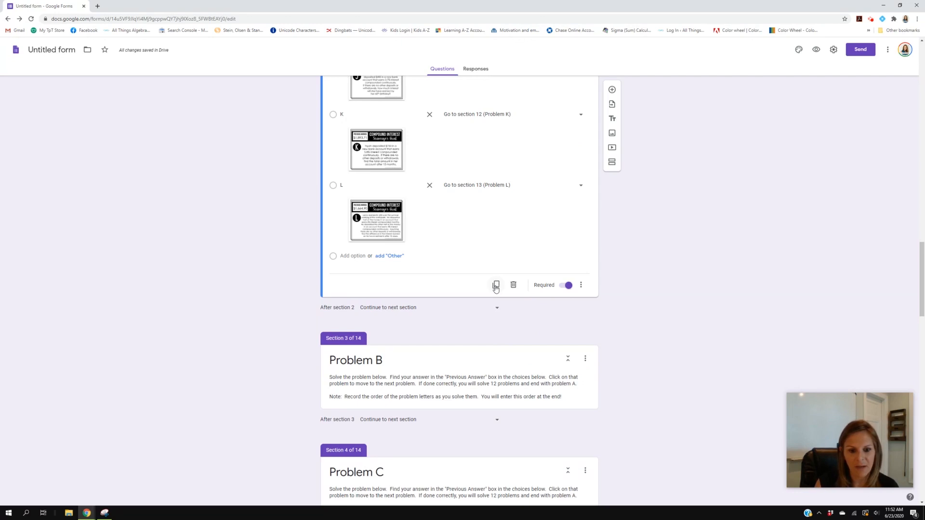
click(496, 285)
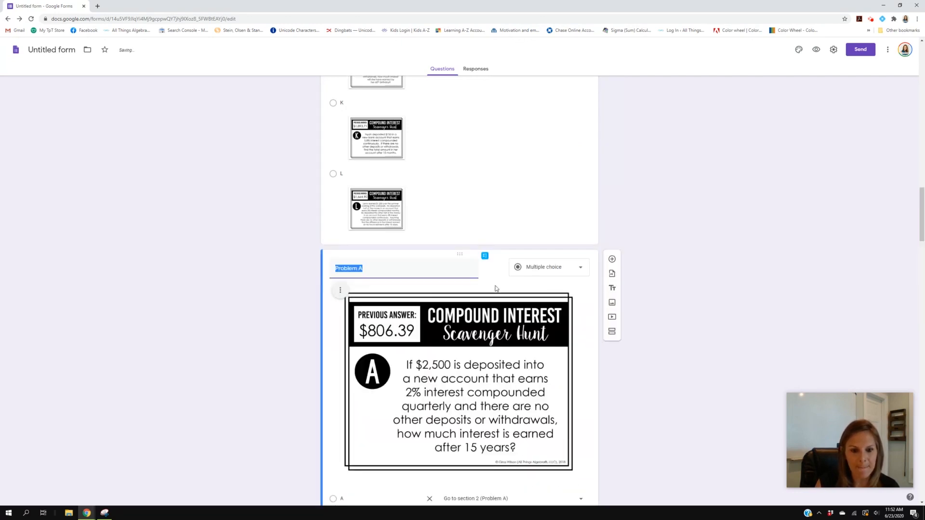
click(393, 271)
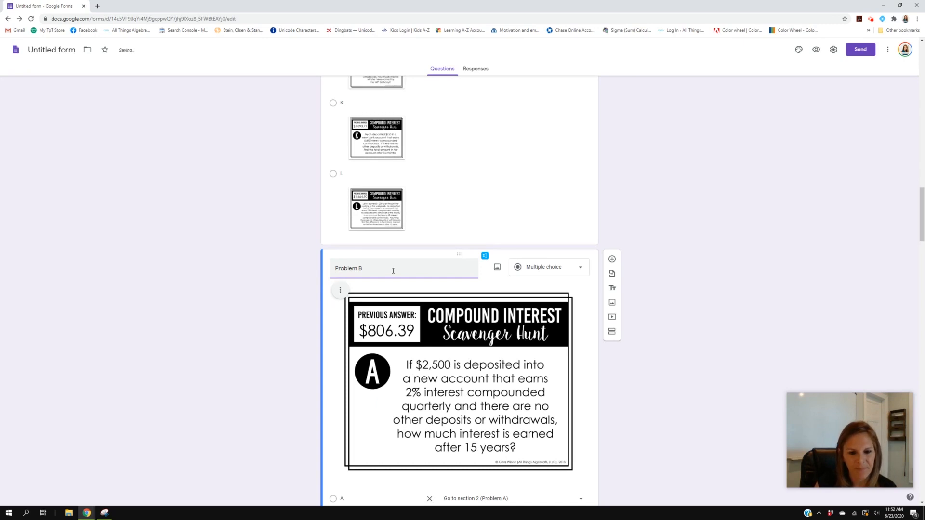
Step: Replace the duplicated question's image with the uploaded Problem B card and move the question into section 3 (Problem B)
click(341, 291)
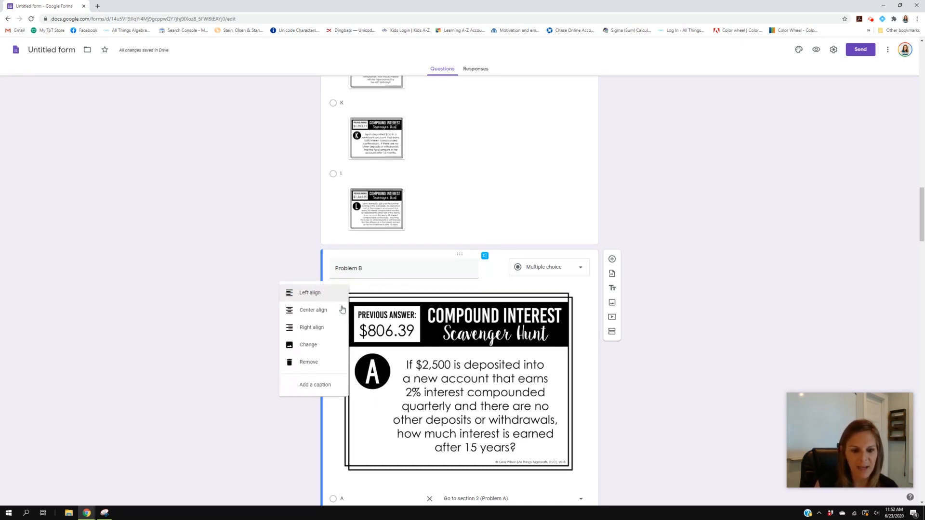
click(325, 353)
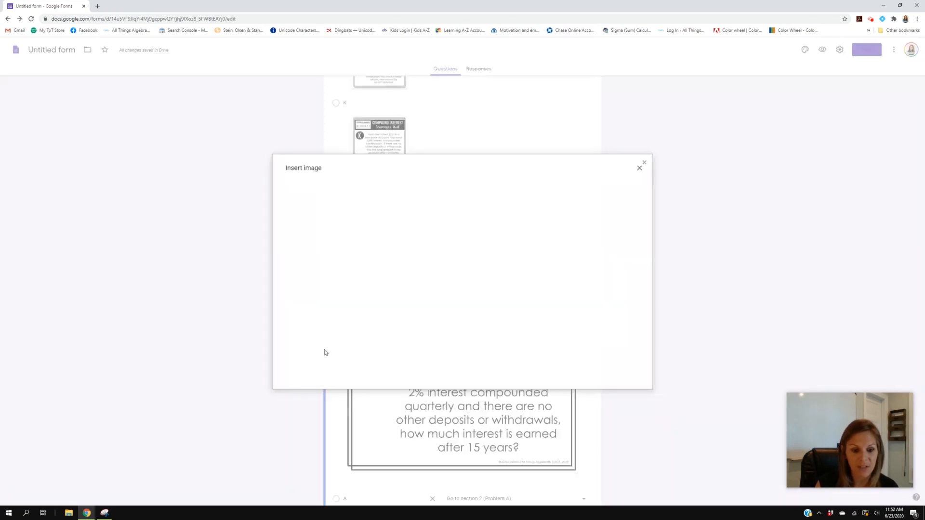
click(457, 318)
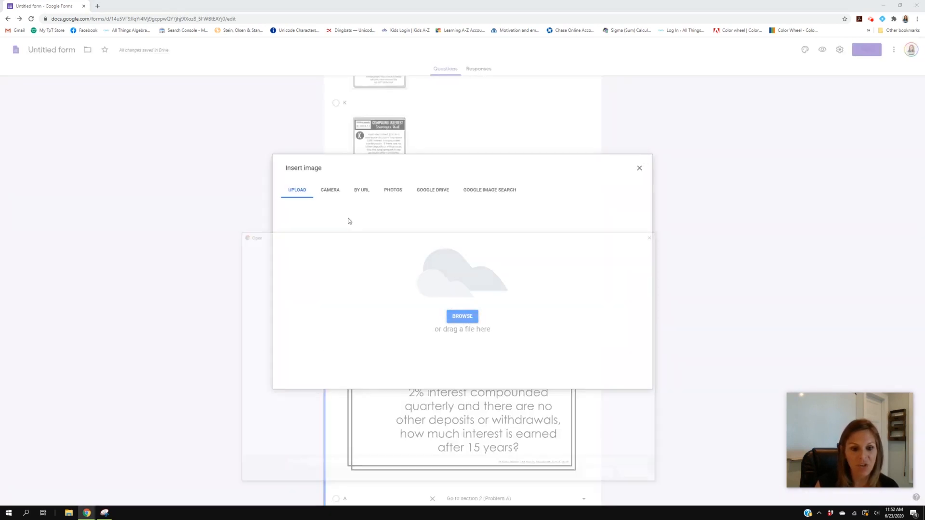
click(358, 278)
double_click(359, 278)
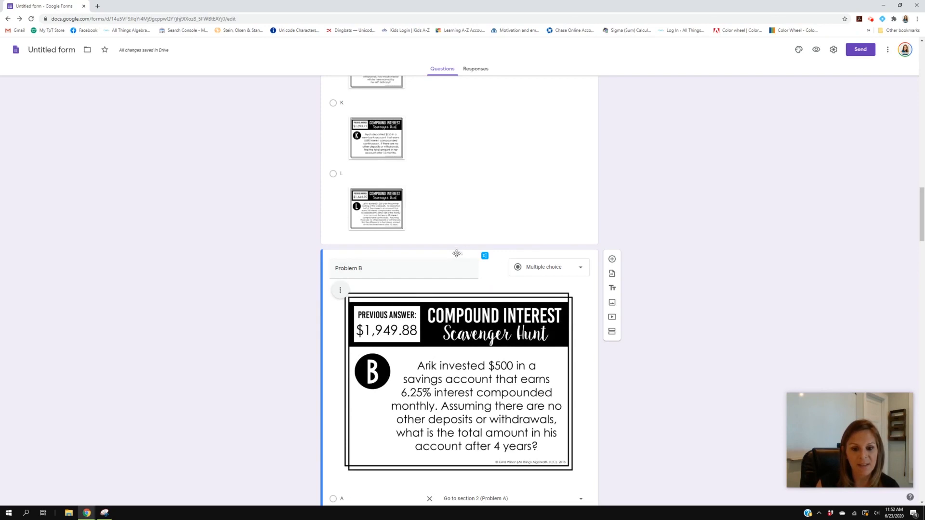
drag(461, 253, 431, 261)
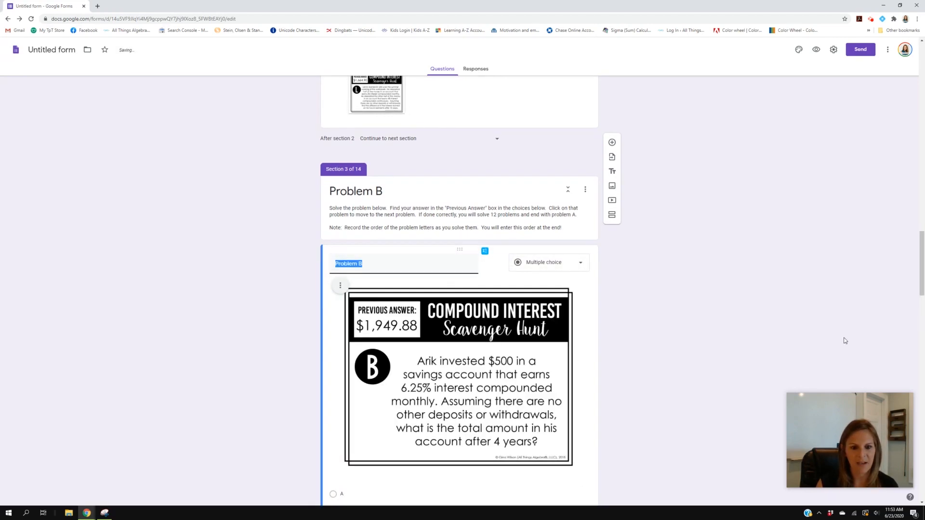
Step: Duplicate the Problem B question at the end of section 3
scroll(652, 356, down, 15)
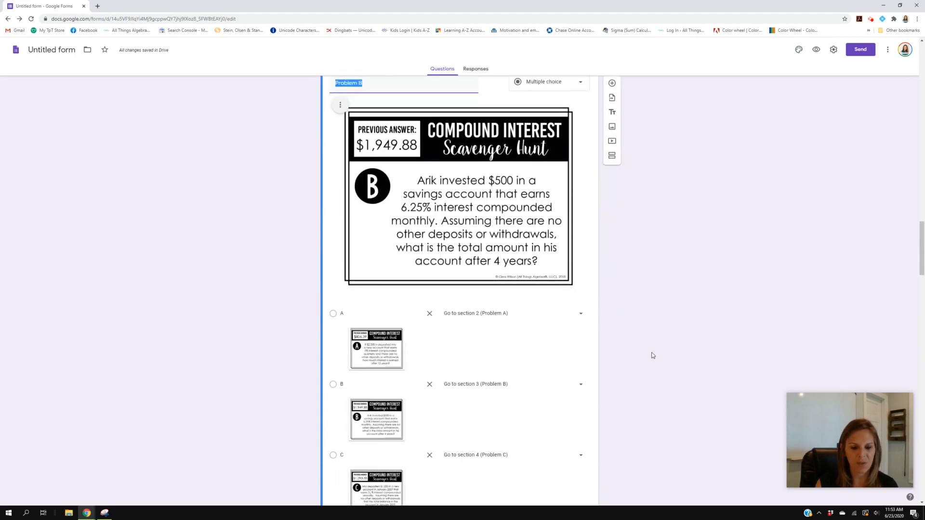
scroll(652, 355, down, 7)
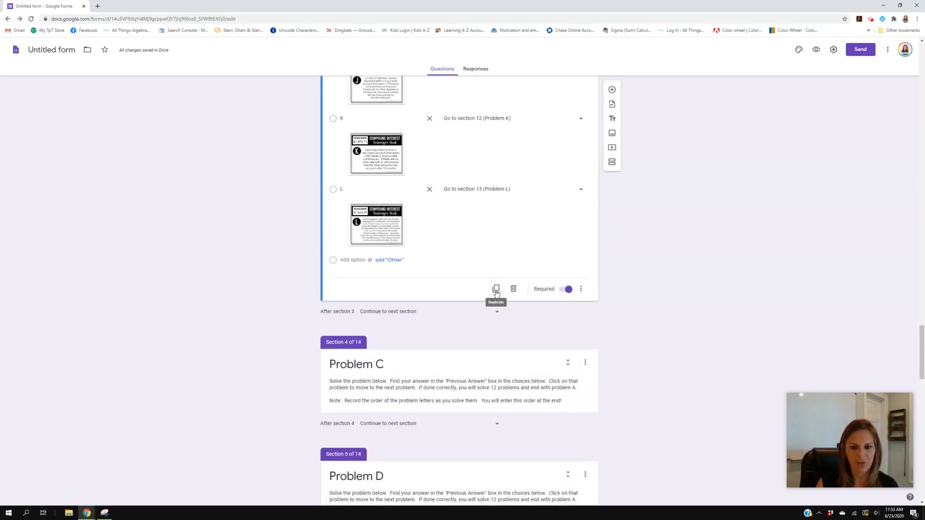
Step: Duplicate the Problem B question and title the copy "Problem C"
click(496, 289)
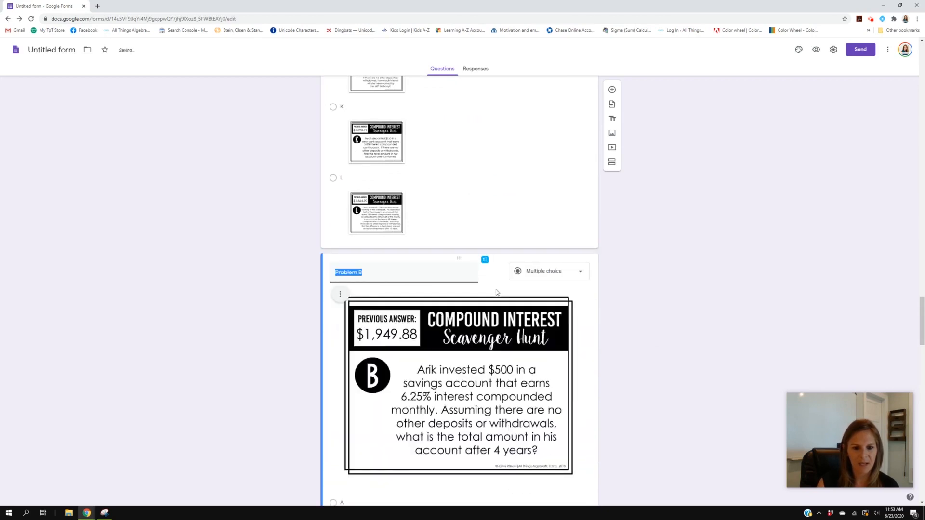
click(413, 273)
text(C)
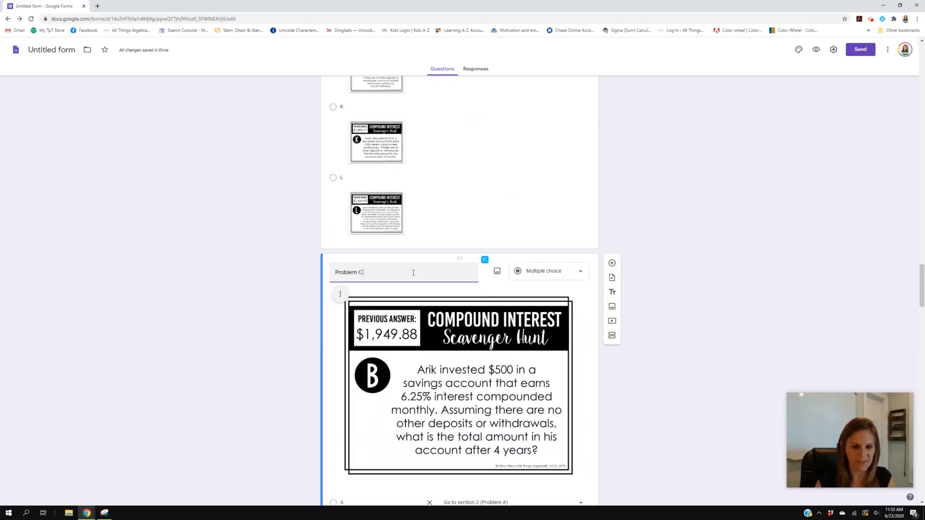
Step: Replace the new question's image with the uploaded problem C card and move the question into section 4, Problem C
click(340, 295)
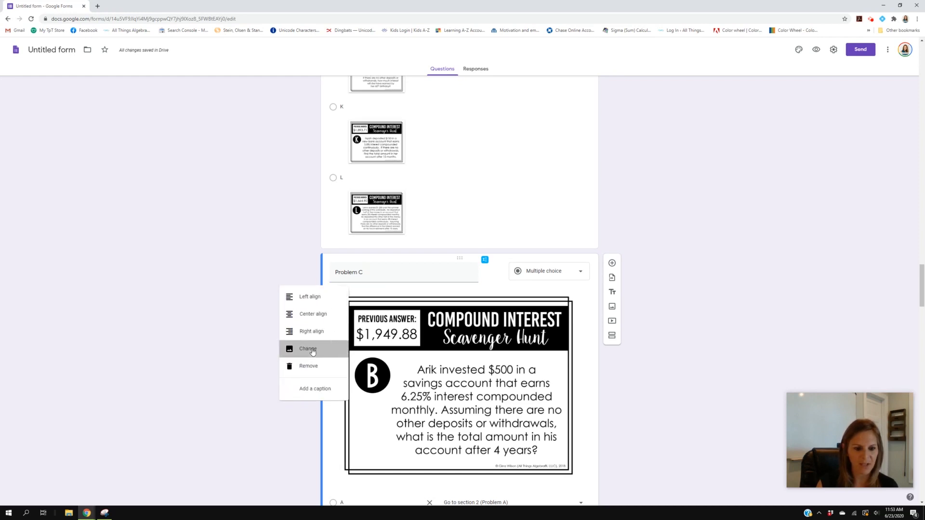
click(310, 348)
click(460, 316)
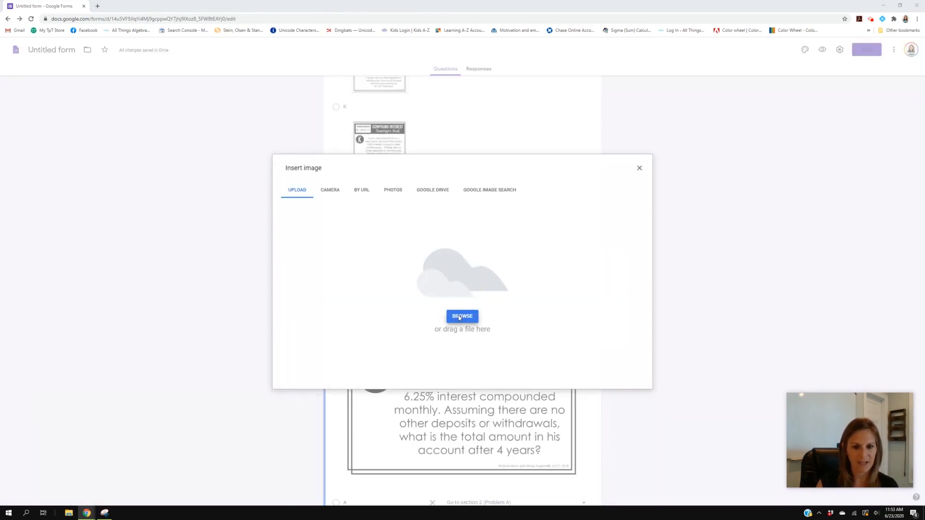
double_click(397, 289)
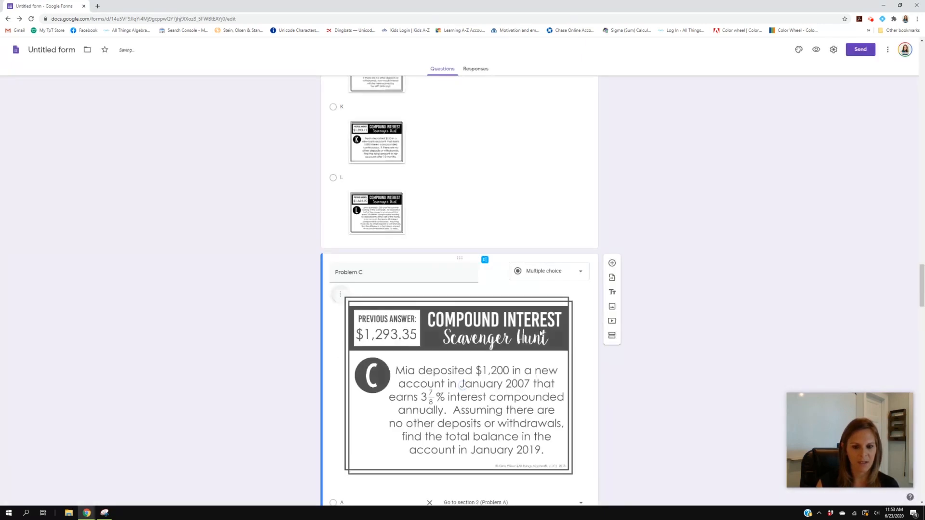
drag(461, 260, 448, 310)
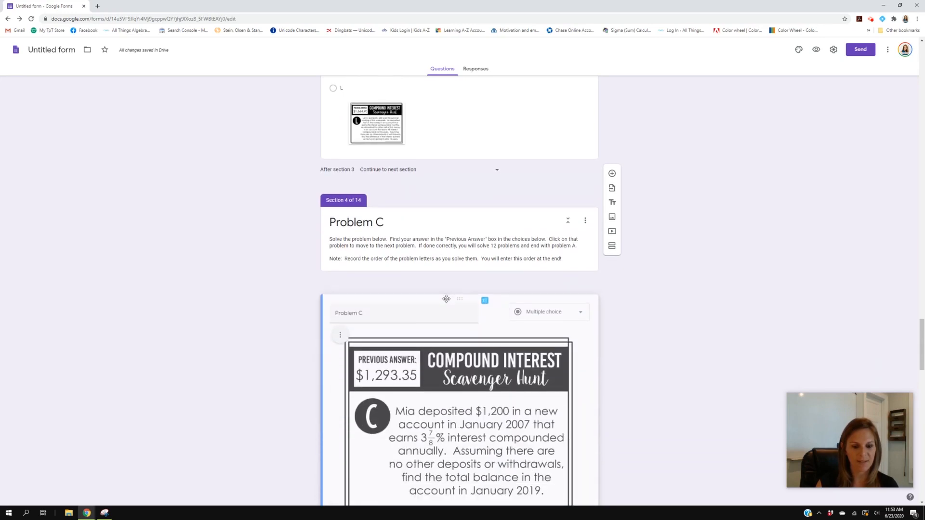
click(446, 293)
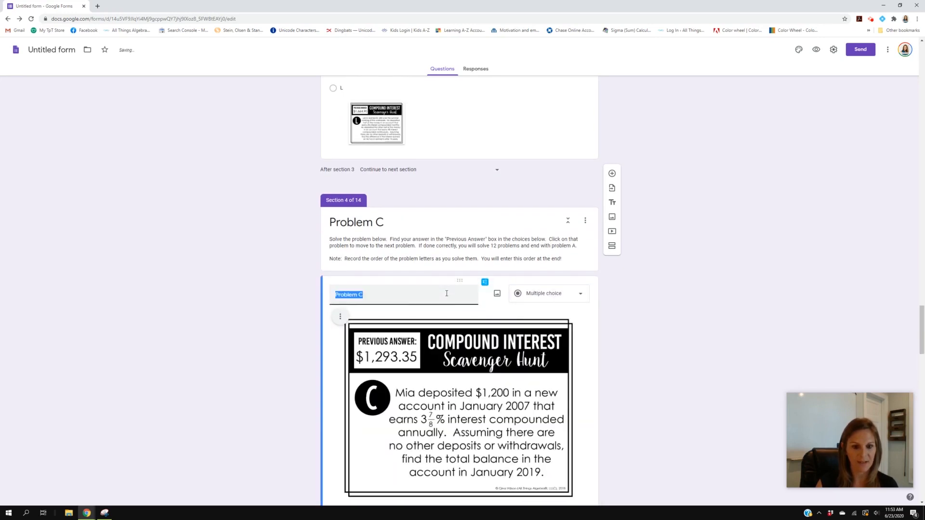
Step: Duplicate the Problem C question and title the copy "Problem D"
scroll(453, 347, down, 15)
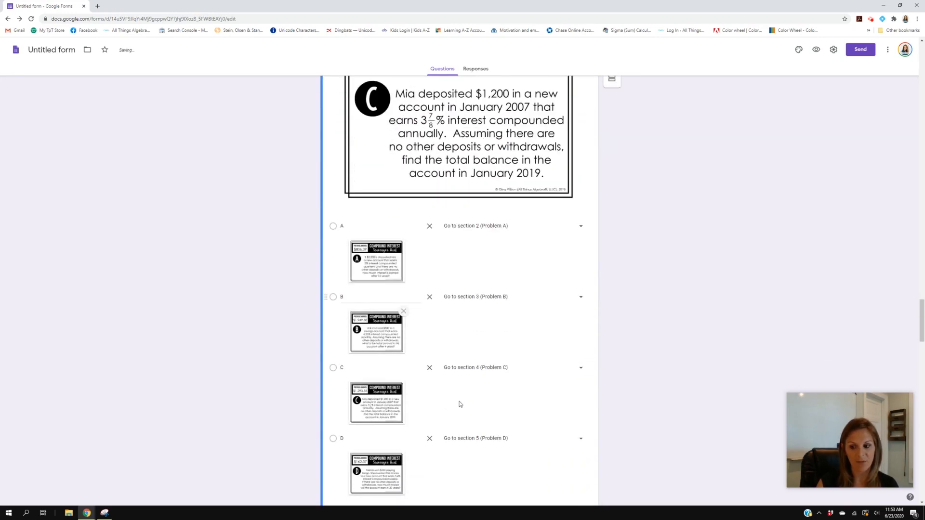
scroll(459, 404, down, 8)
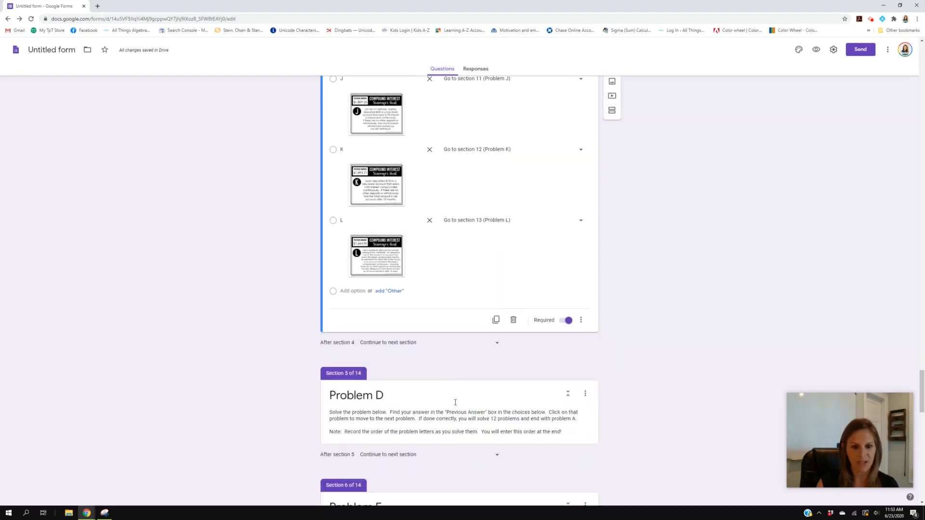
click(492, 320)
click(396, 305)
key(BackSpace)
text(D)
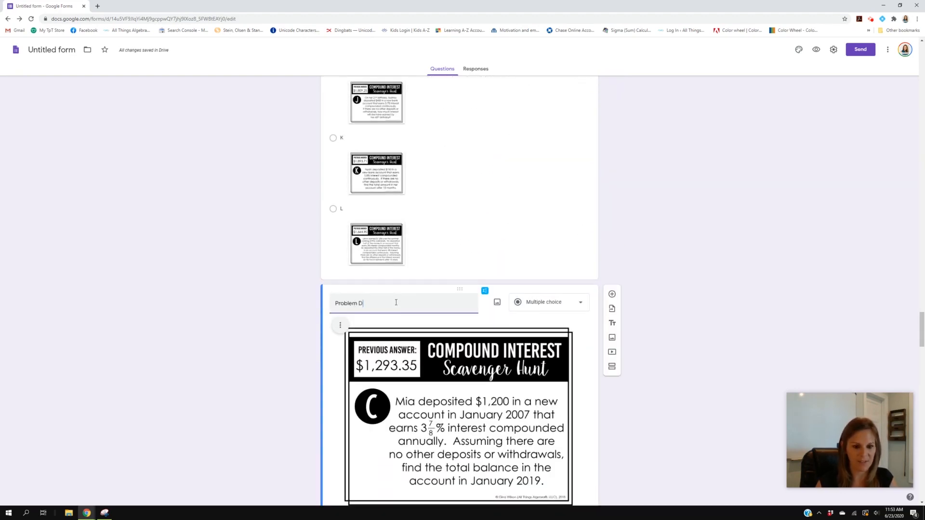
Step: Replace the copied question's image with the uploaded problem D card and move the question into section 5, Problem D
click(340, 325)
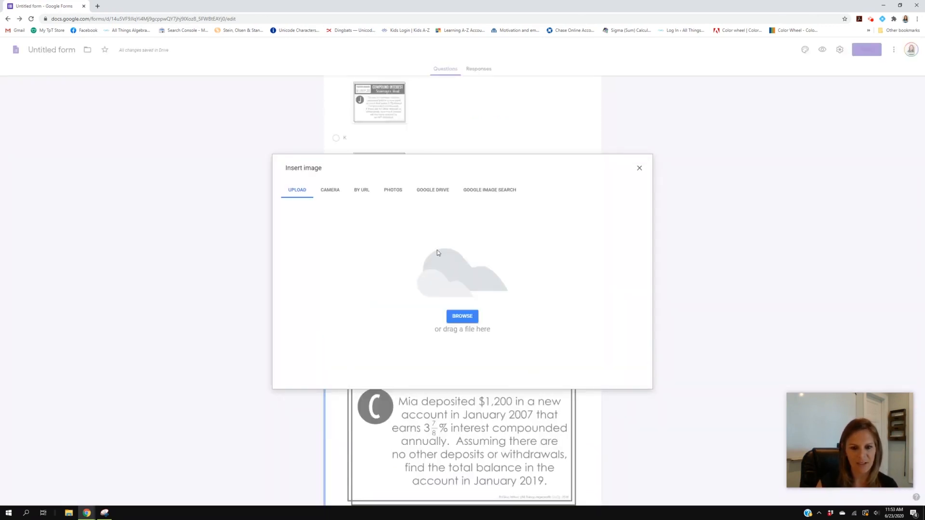
click(467, 321)
click(442, 286)
double_click(442, 286)
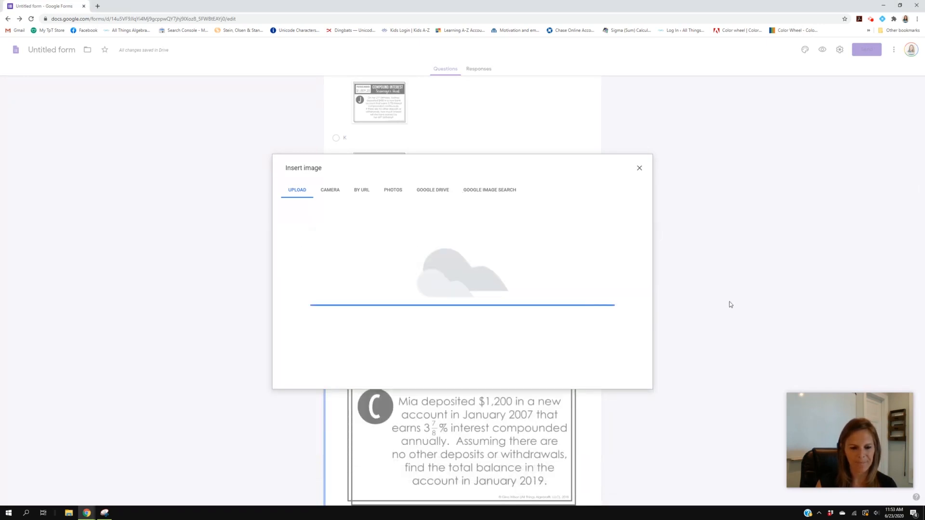
drag(455, 288, 458, 332)
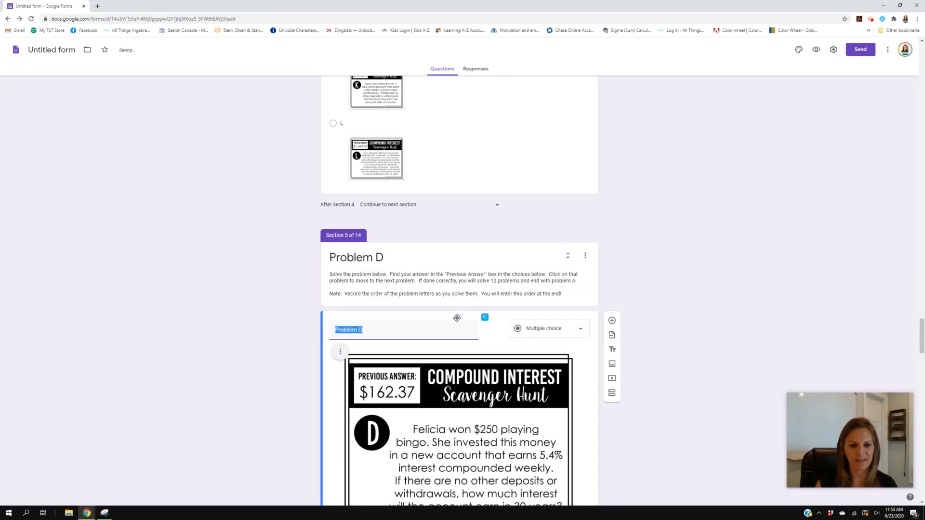
Step: Duplicate the Problem D question and title the copy "Problem E"
scroll(464, 432, down, 15)
scroll(464, 432, down, 8)
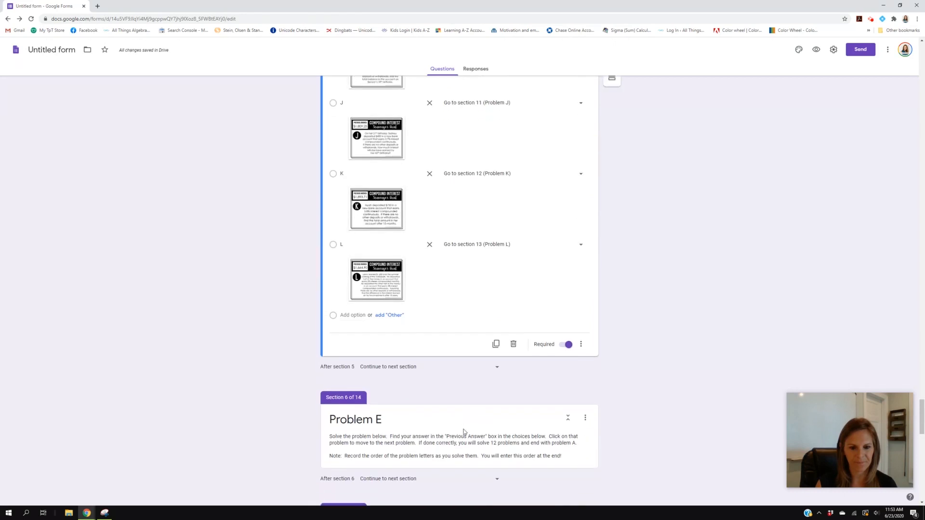
click(495, 174)
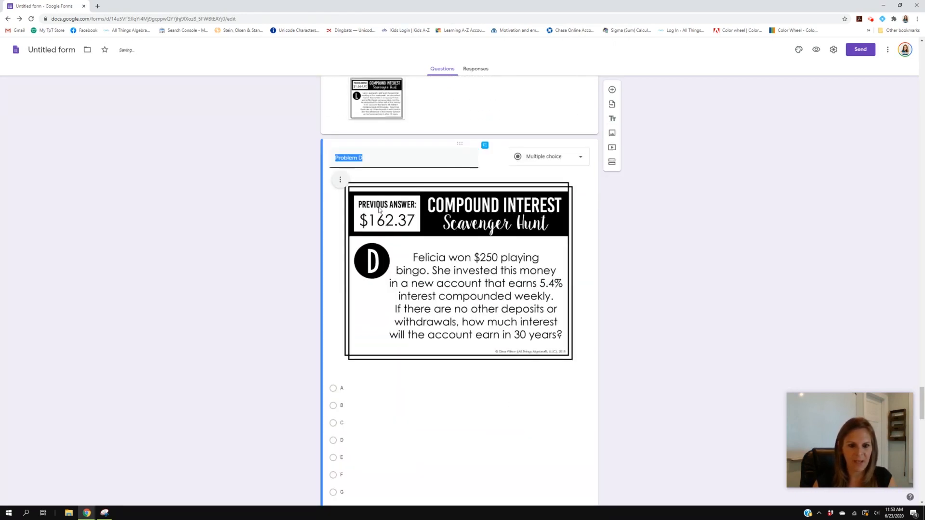
click(376, 157)
text(E)
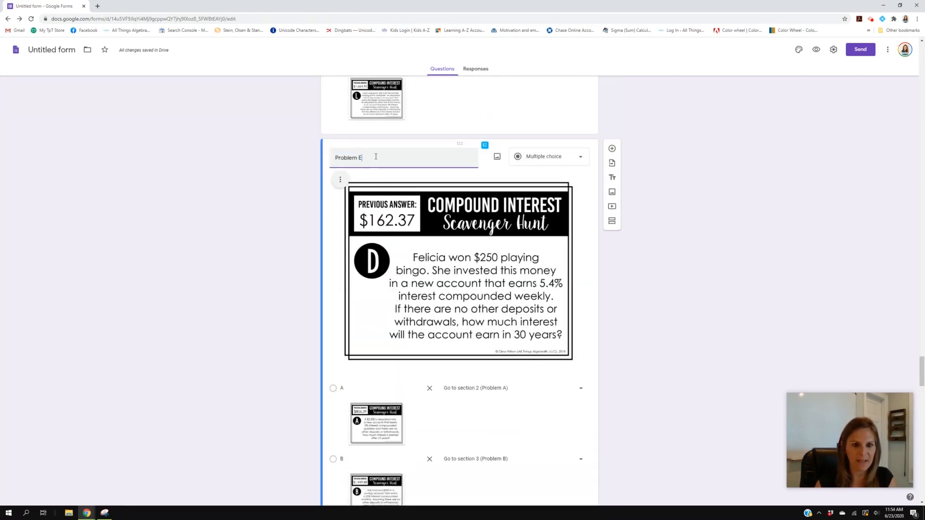
Step: Replace the copied question's image with the uploaded problem E card and move the question into section 6, Problem E
click(340, 180)
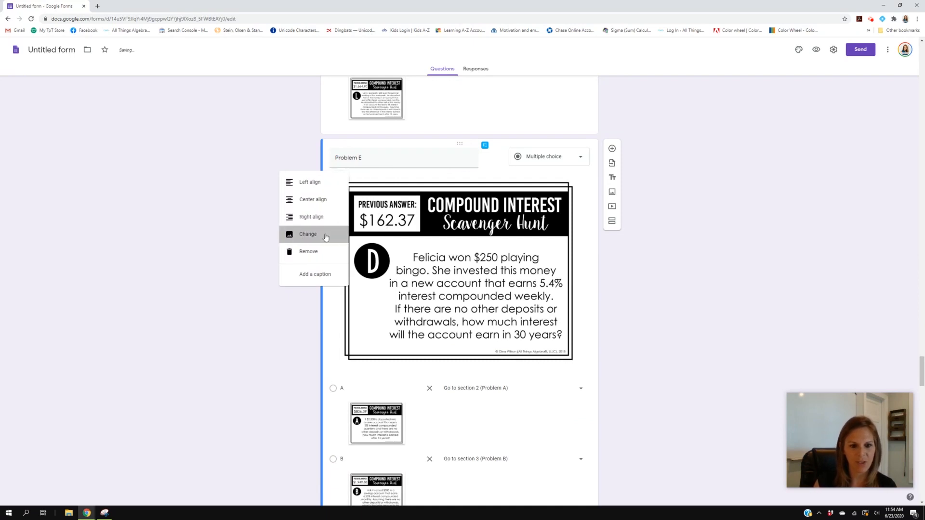
click(329, 236)
click(462, 317)
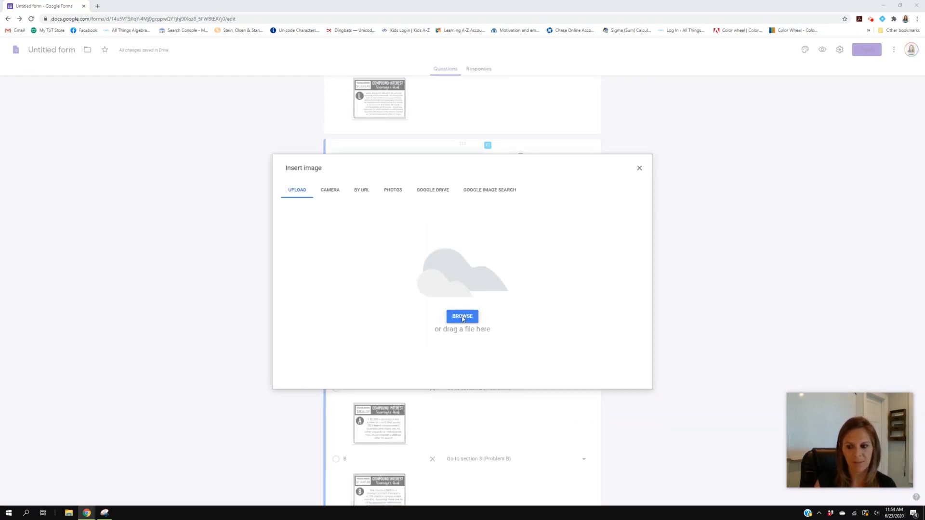
double_click(432, 290)
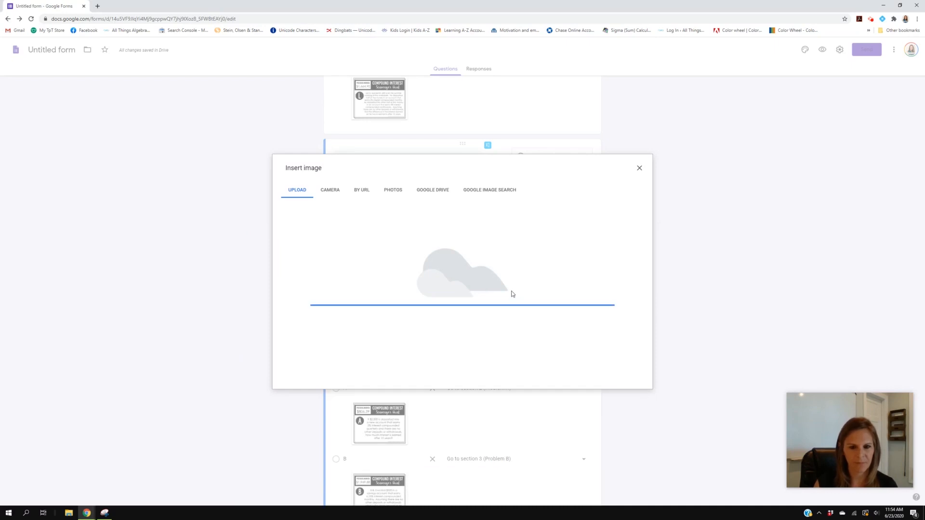
drag(461, 144, 433, 273)
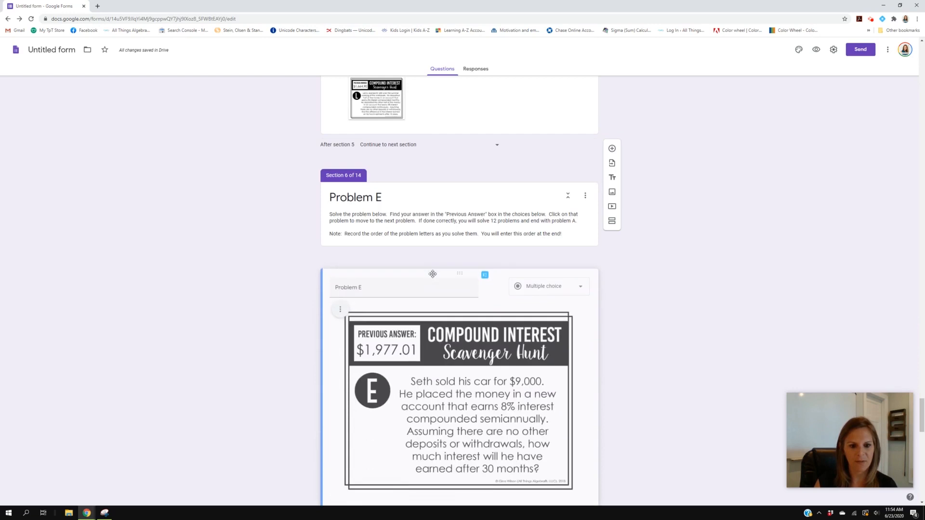
Step: Duplicate the Problem E question and title the copy "Problem F"
scroll(367, 429, down, 15)
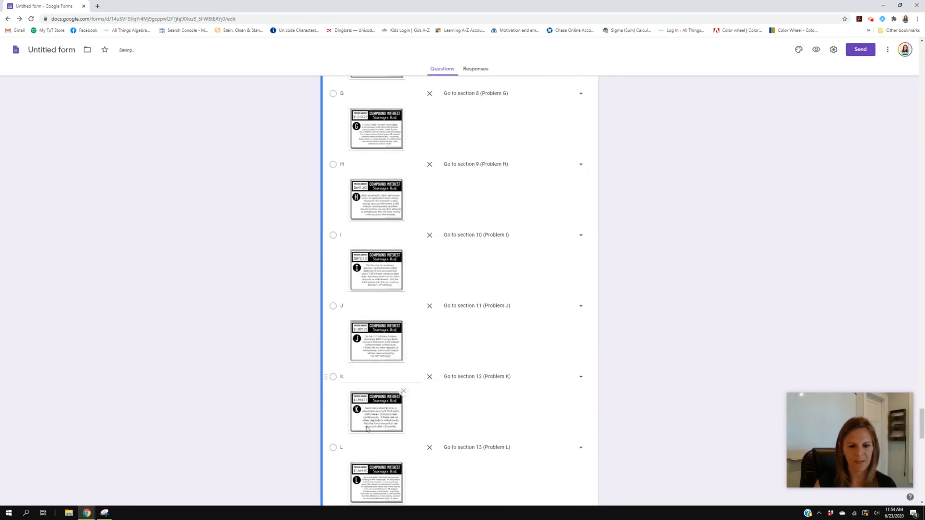
scroll(366, 428, down, 8)
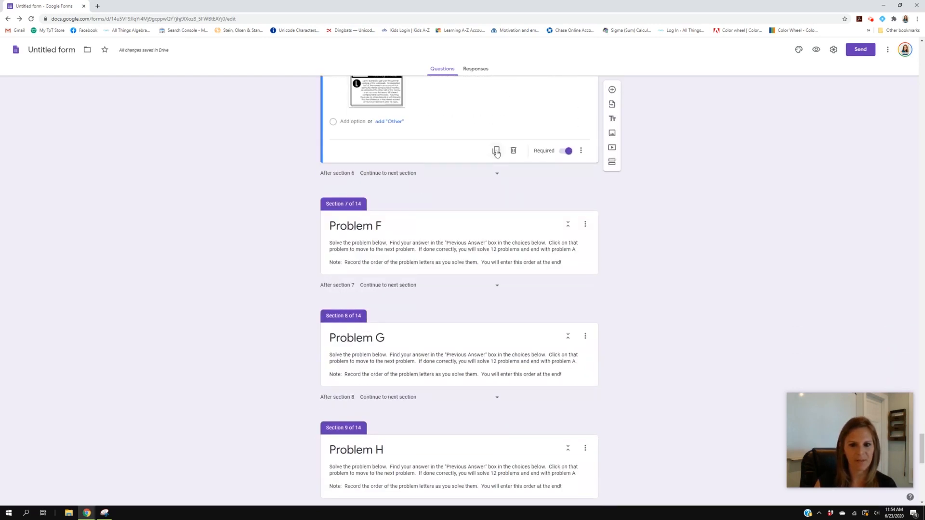
click(496, 152)
text(F)
Step: Replace the copied question's image with the uploaded problem F card and move the question into section 7, Problem F
click(340, 155)
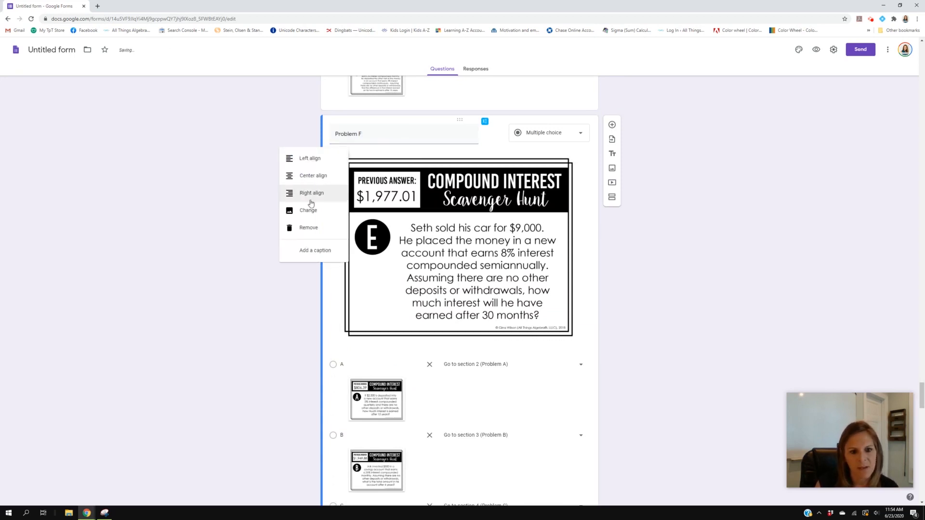
click(311, 211)
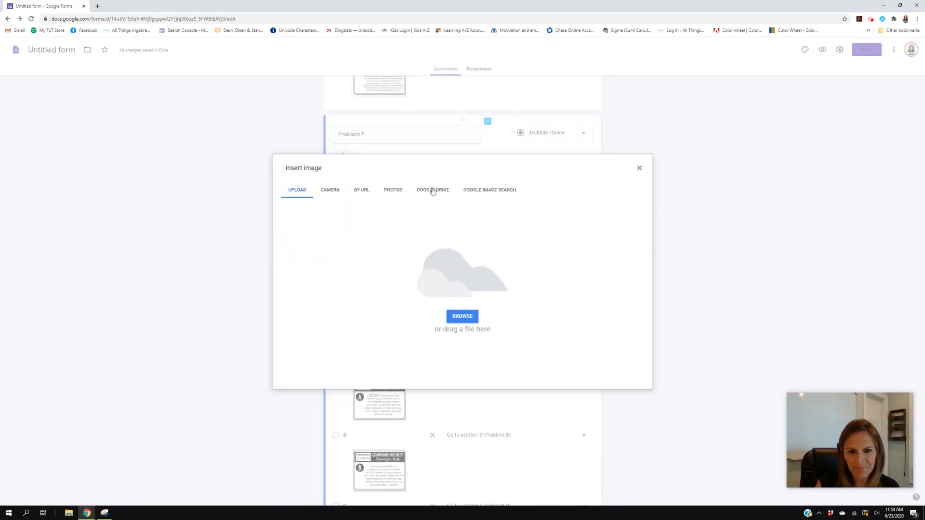
click(462, 315)
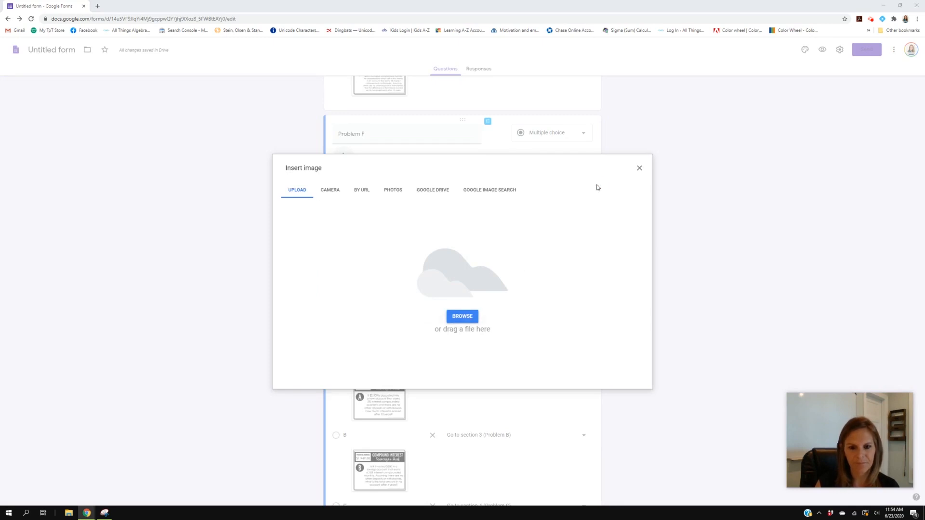
double_click(526, 288)
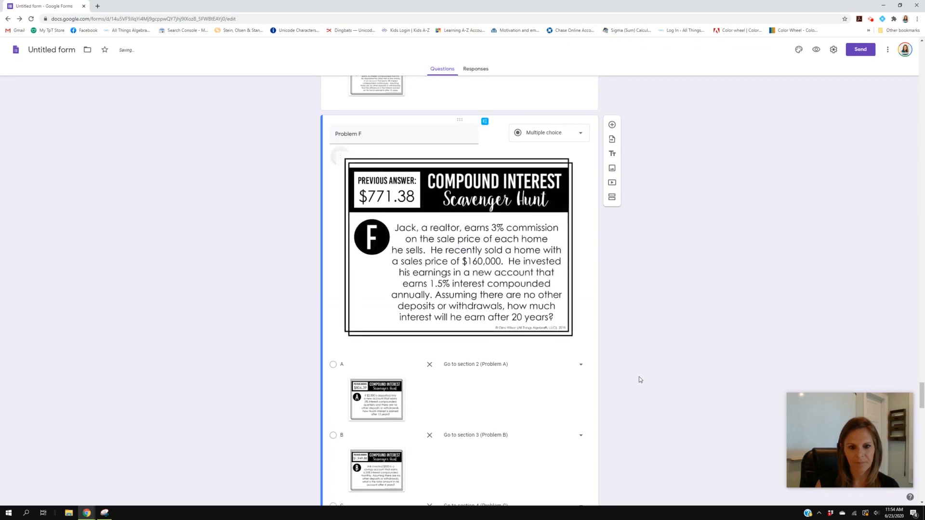
drag(460, 118, 443, 248)
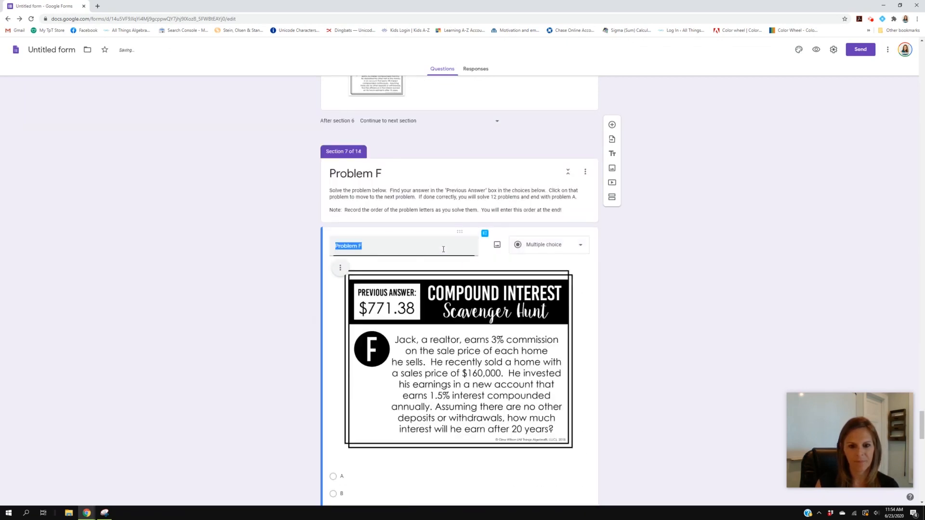
click(871, 19)
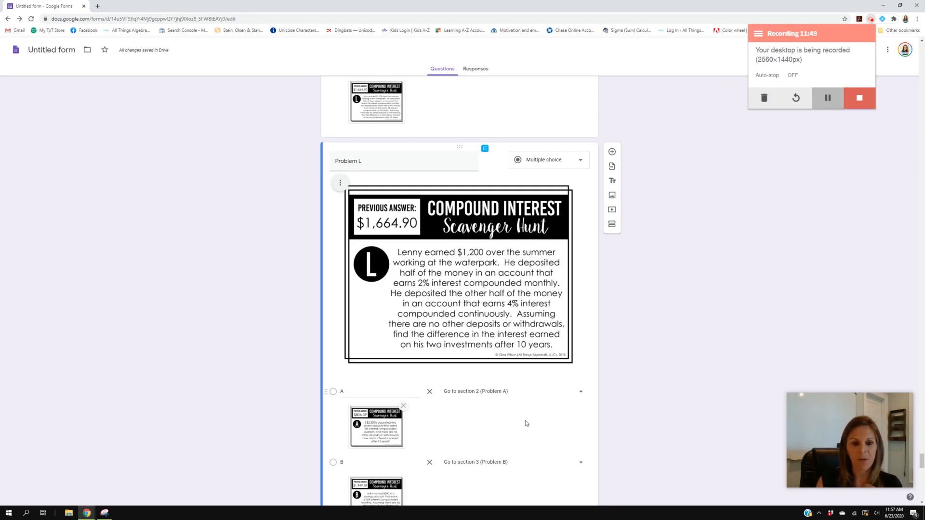
Step: Remove answer option A from the Problem A question in section 2
scroll(527, 424, down, 5)
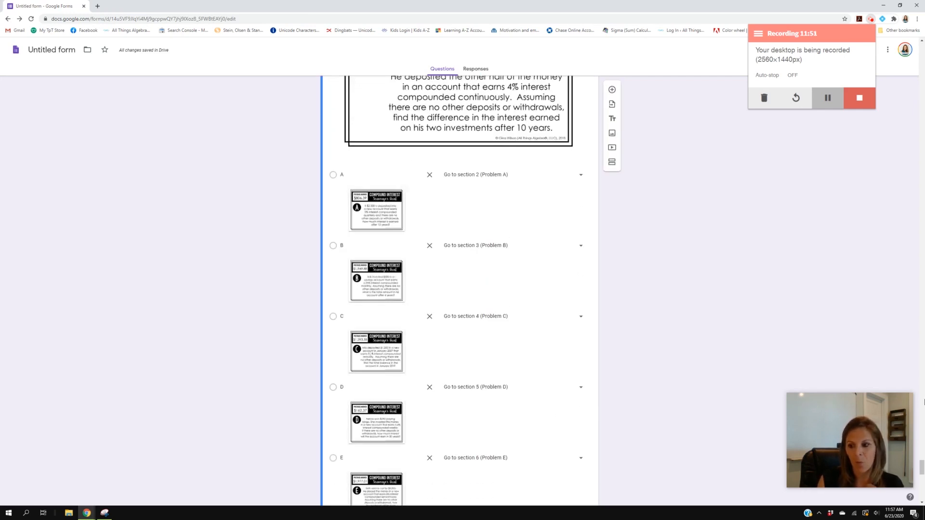
drag(922, 469, 920, 64)
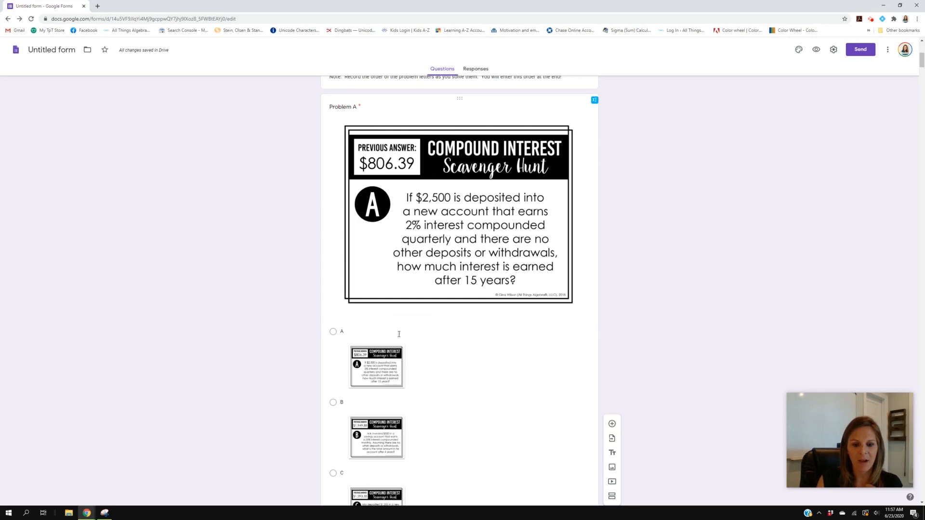
click(373, 331)
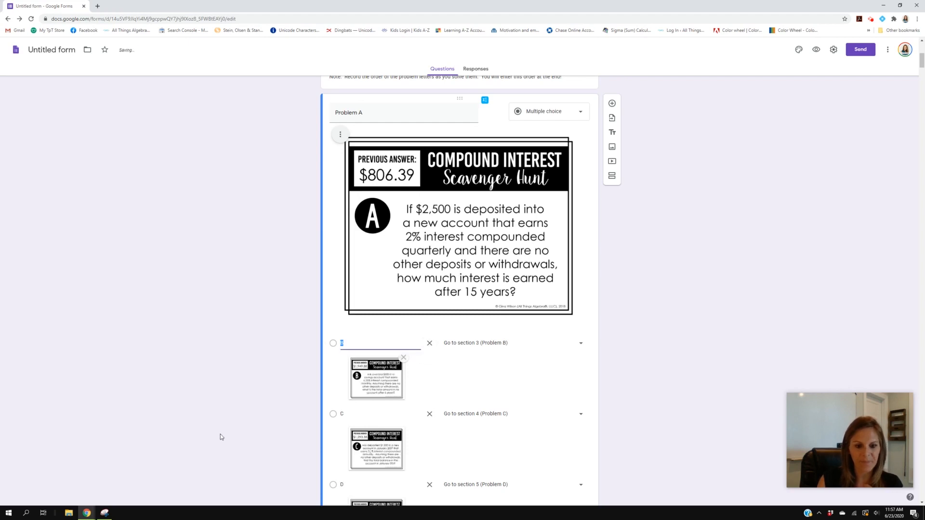
Step: Remove answer option B from the Problem B question in section 3
scroll(220, 435, down, 20)
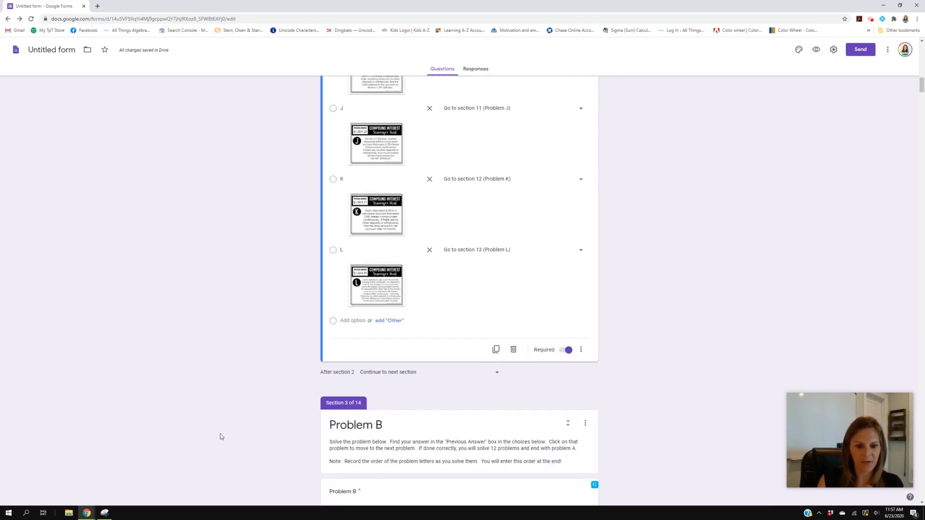
scroll(220, 436, down, 5)
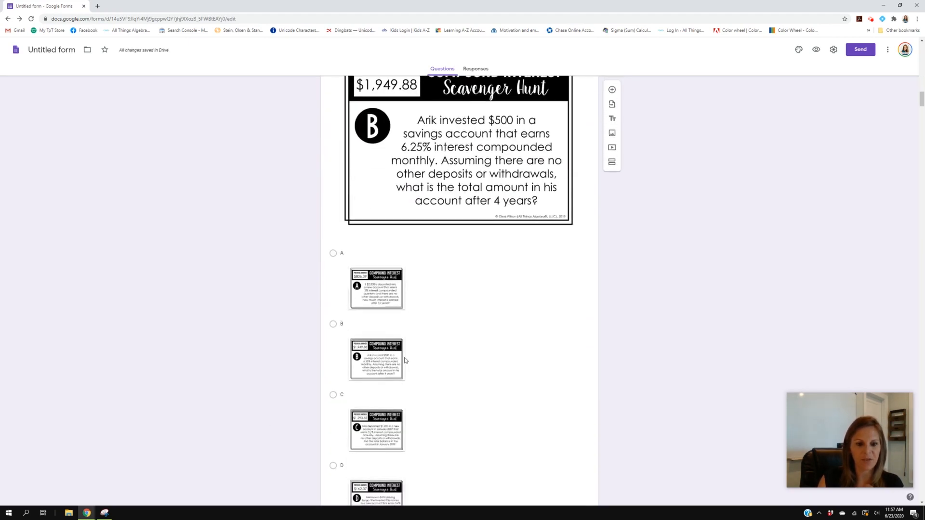
click(377, 327)
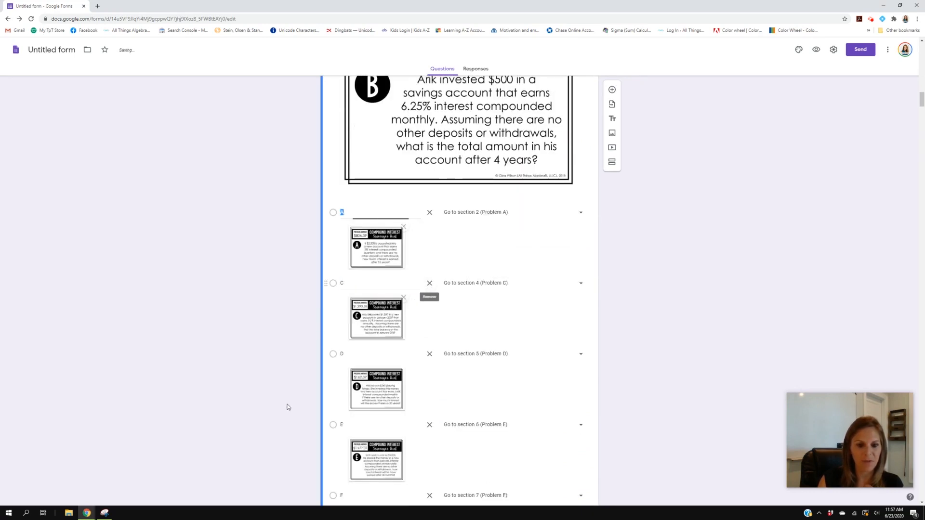
Step: Remove answer option C from the Problem C question in section 4
scroll(287, 407, down, 15)
scroll(293, 407, down, 5)
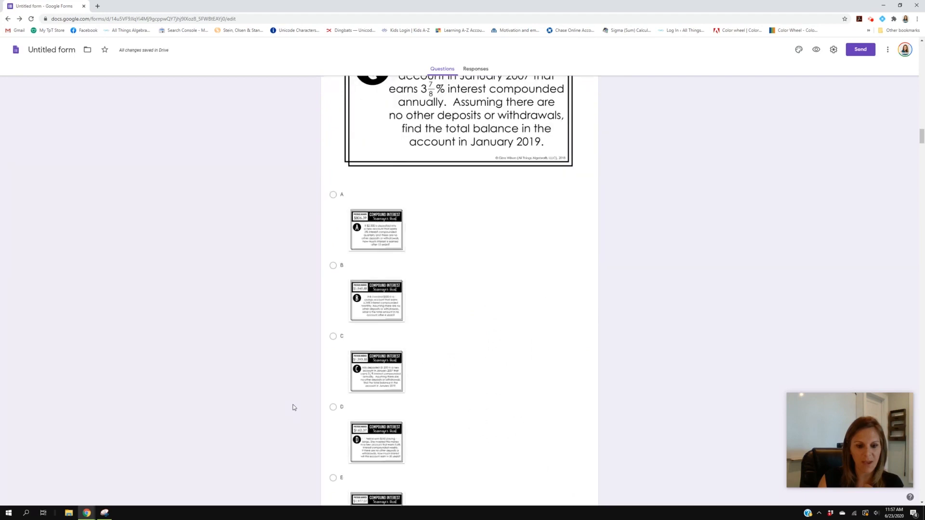
click(400, 336)
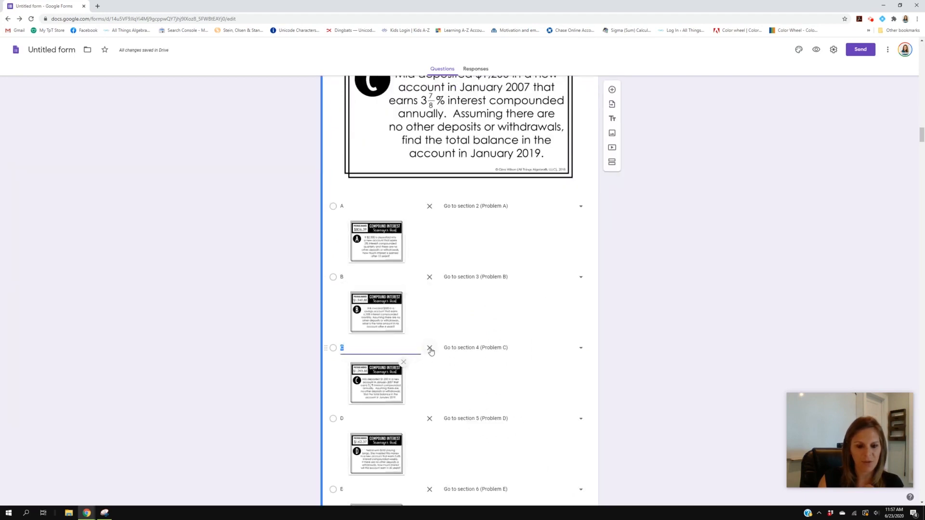
Step: Remove answer option D from the Problem D question in section 5
scroll(237, 403, down, 12)
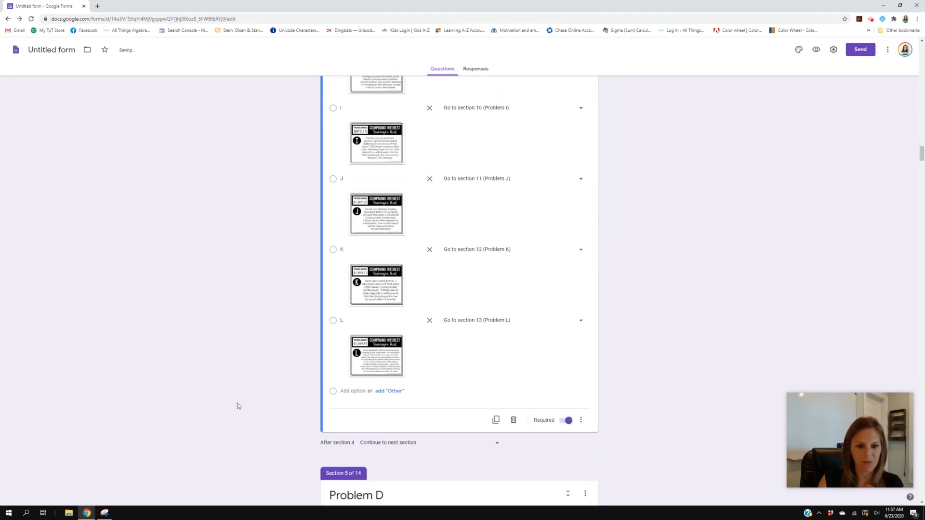
scroll(237, 403, down, 5)
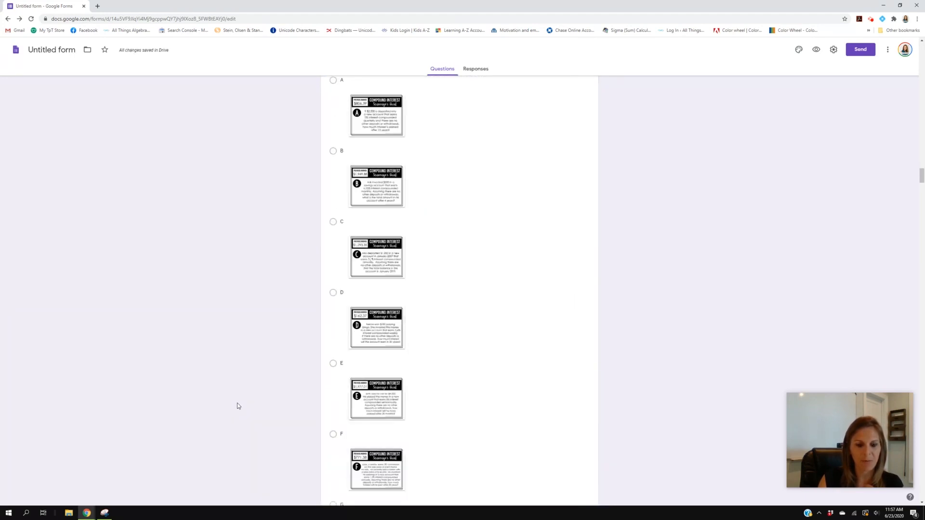
click(370, 289)
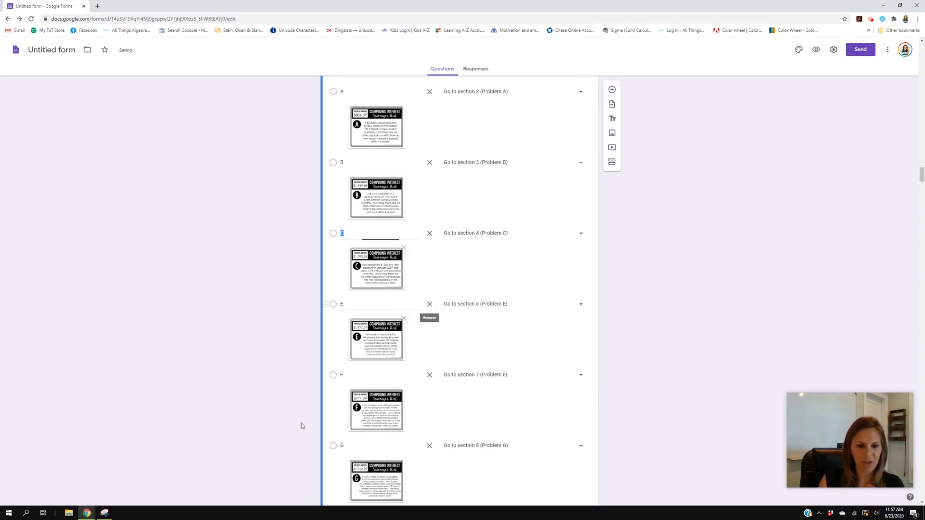
Step: Remove answer option E from the Problem E question in section 6
scroll(301, 423, down, 10)
scroll(302, 423, down, 9)
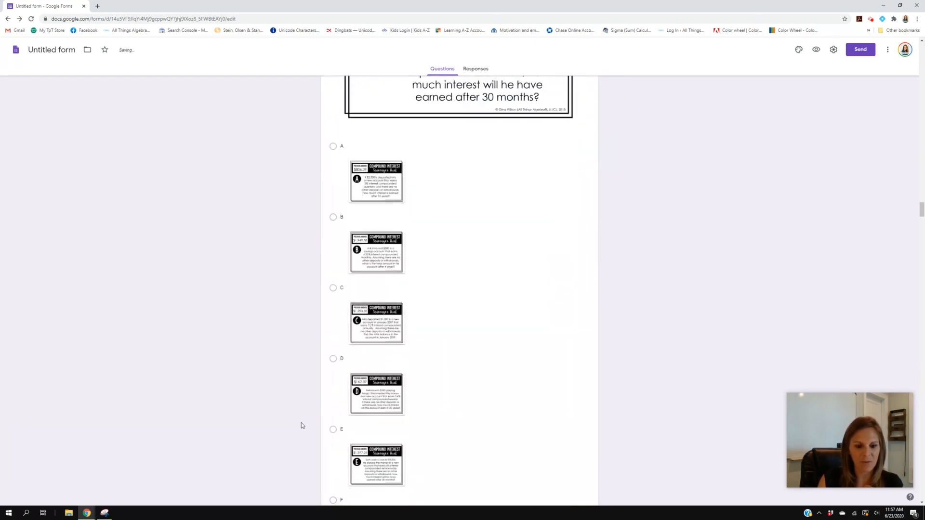
click(379, 248)
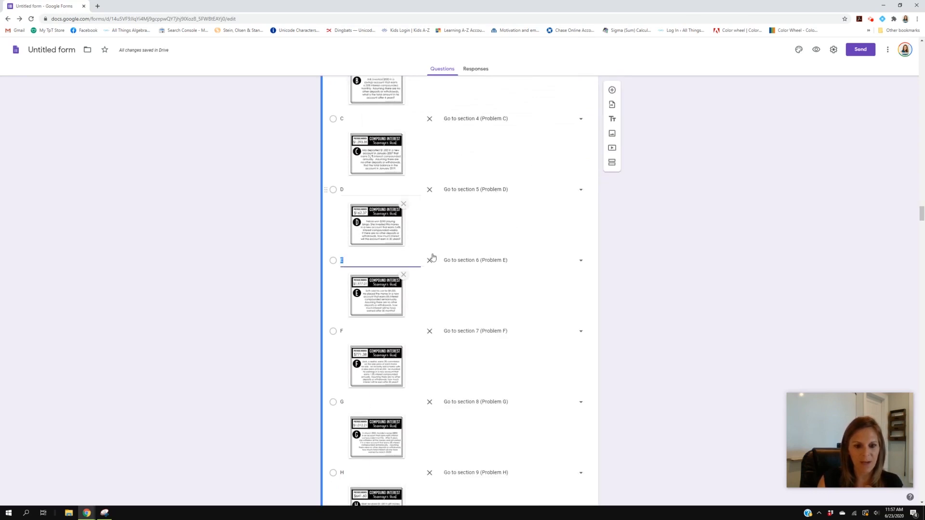
click(429, 260)
Step: Remove answer option F from the Problem F question in section 7
scroll(251, 399, down, 15)
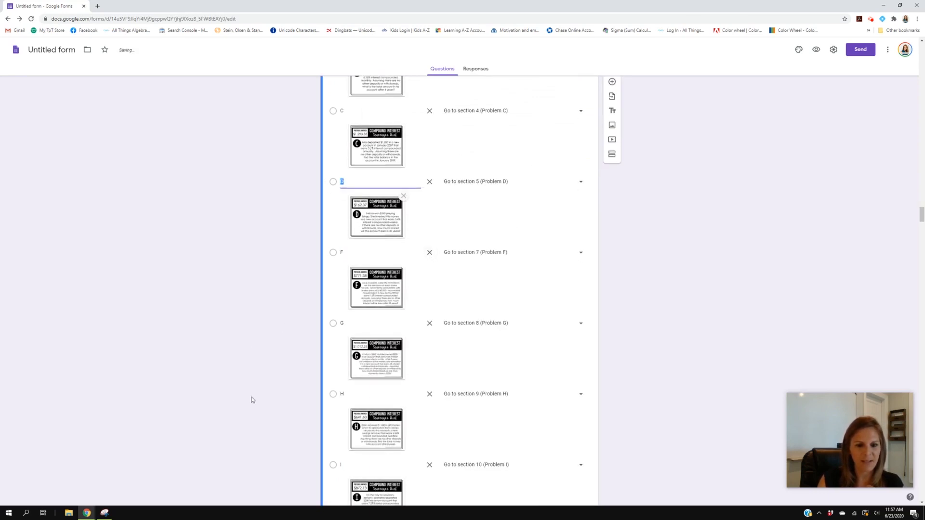
scroll(251, 400, down, 3)
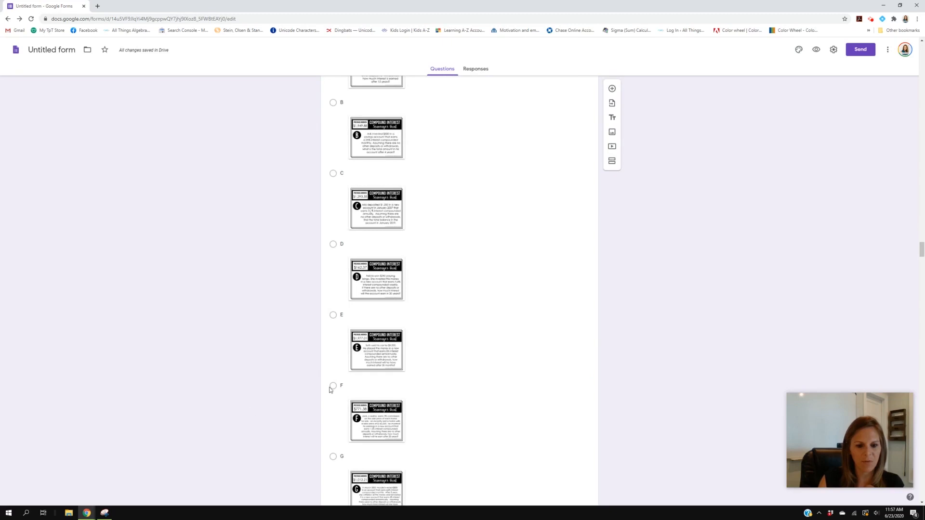
click(381, 314)
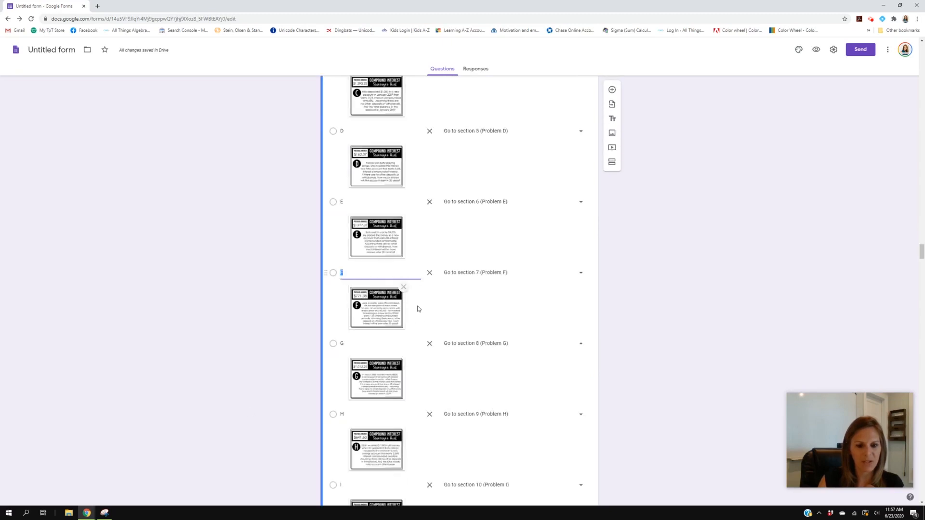
Step: Remove answer option G from the Problem G question in section 8
scroll(235, 425, down, 15)
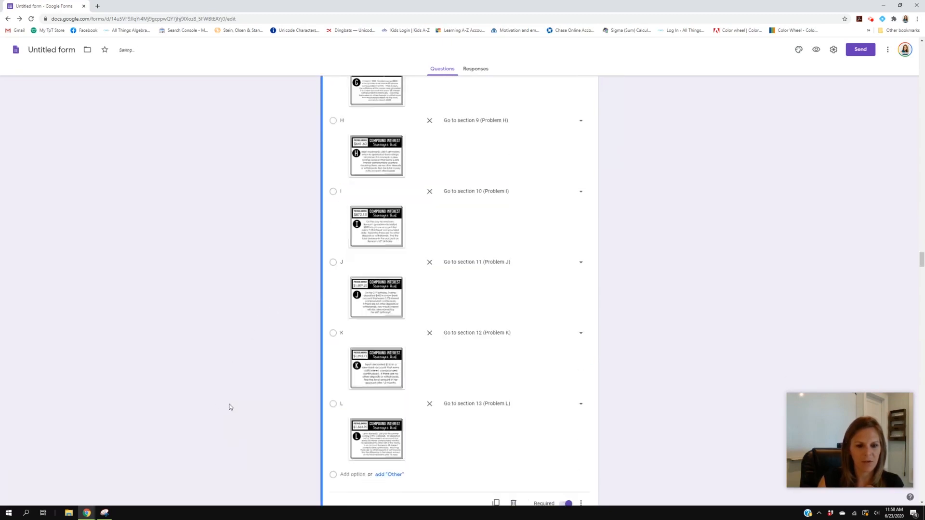
scroll(230, 407, down, 13)
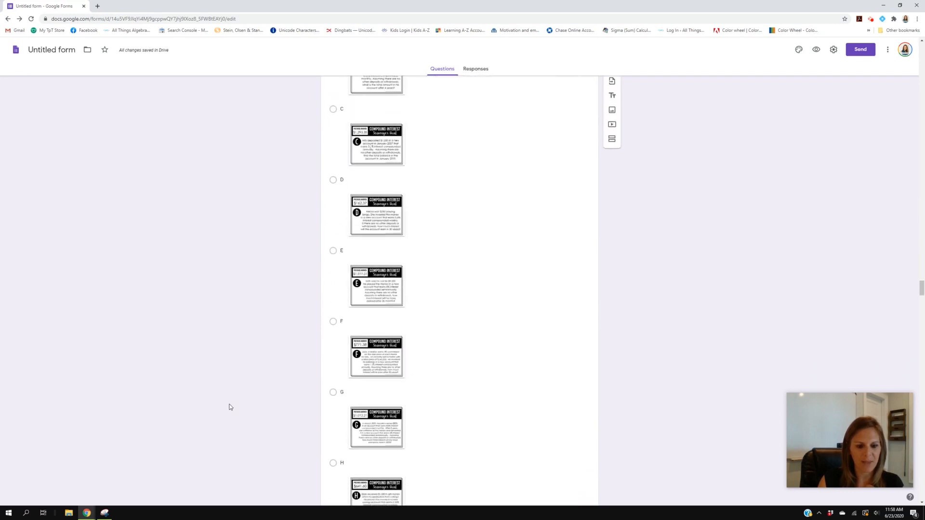
click(414, 220)
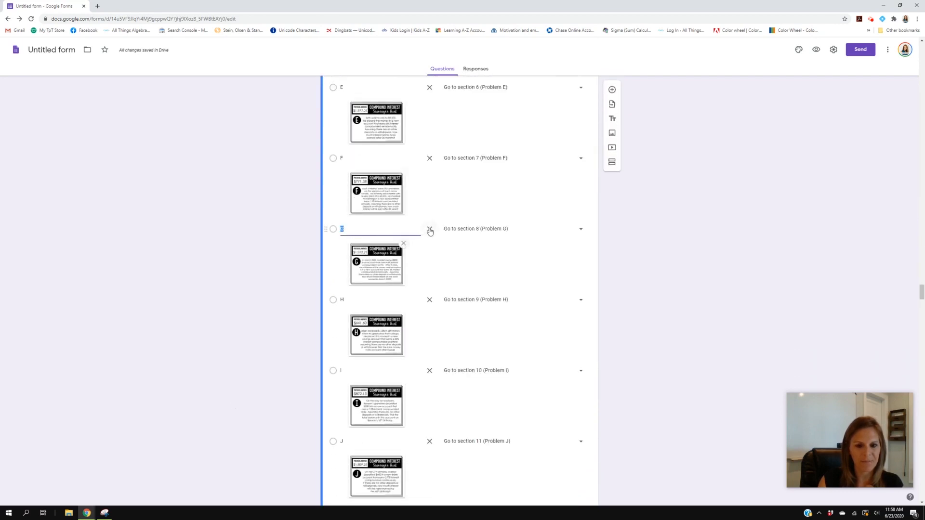
Step: Remove answer option H from the Problem H question in section 9
scroll(213, 381, down, 10)
scroll(216, 385, down, 11)
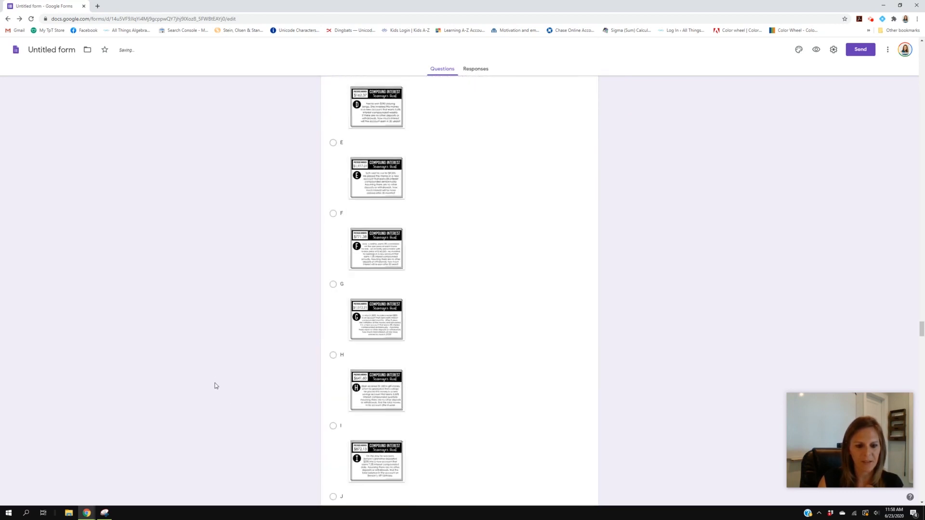
click(389, 316)
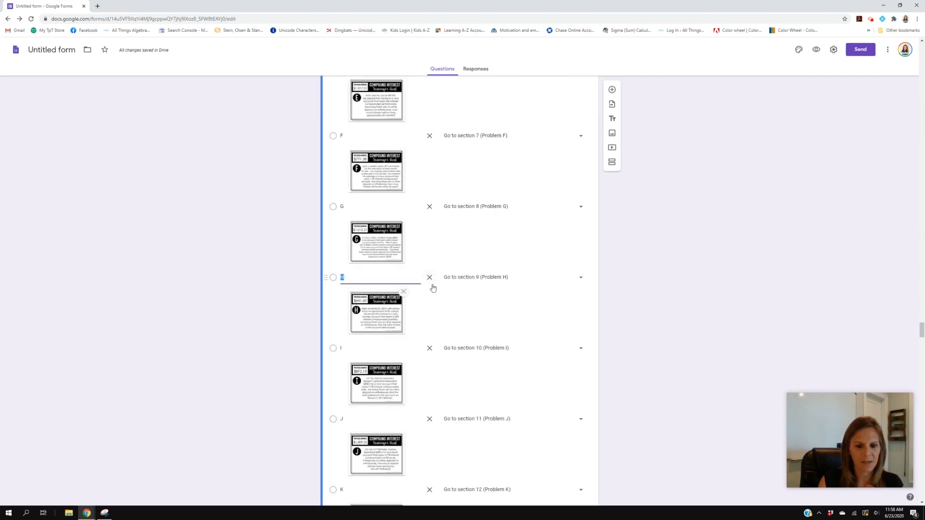
Step: Remove answer option I from the Problem I question in section 10
scroll(243, 417, down, 10)
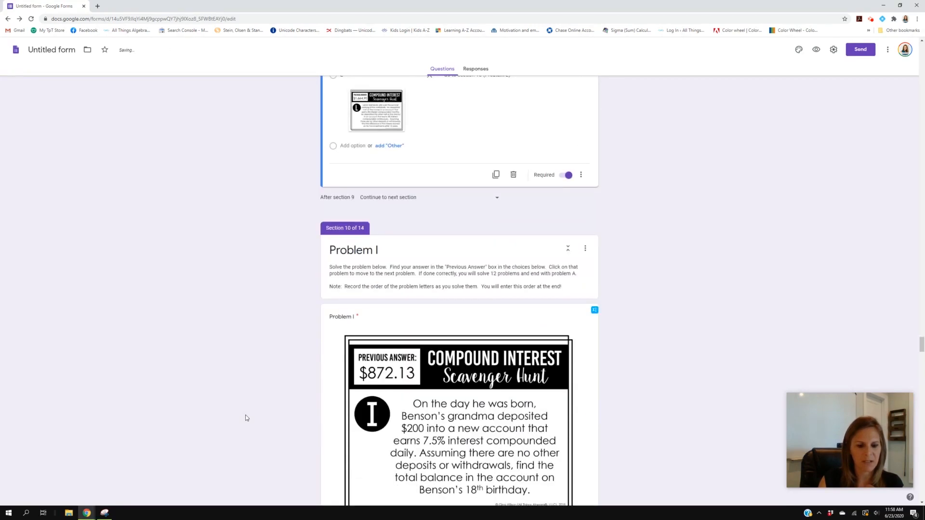
scroll(245, 418, down, 15)
click(360, 370)
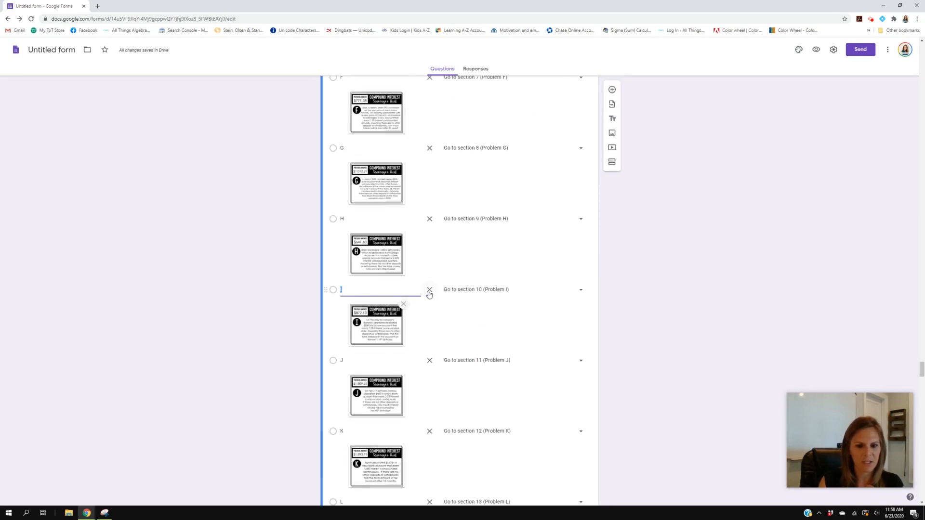
Step: Remove answer option J from the Problem J question in section 11
scroll(226, 413, down, 10)
scroll(227, 412, down, 8)
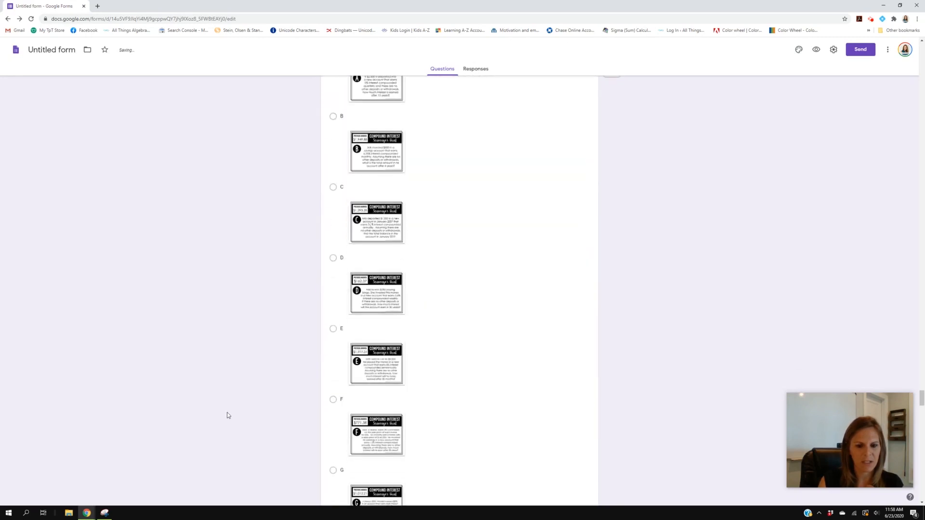
scroll(359, 414, down, 4)
click(359, 414)
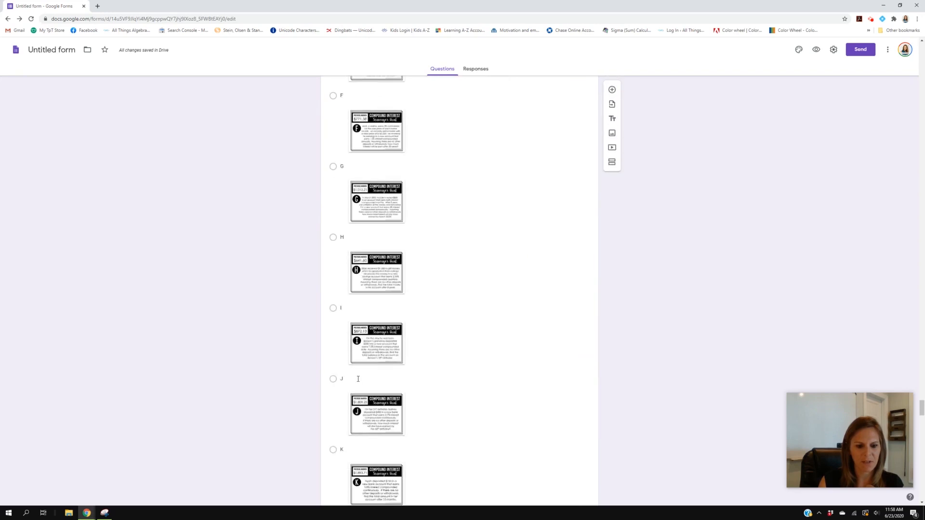
Step: Remove answer option K from the Problem K question in section 12
scroll(202, 421, down, 20)
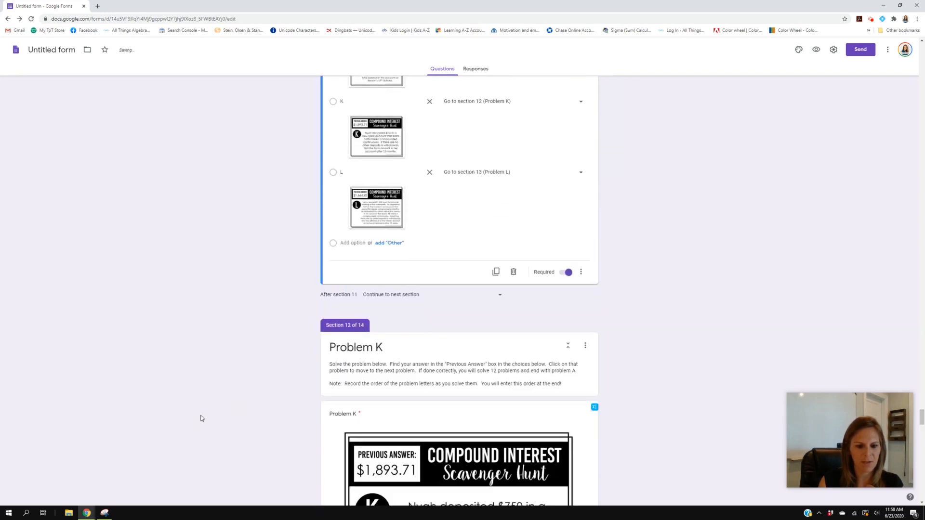
scroll(215, 418, down, 4)
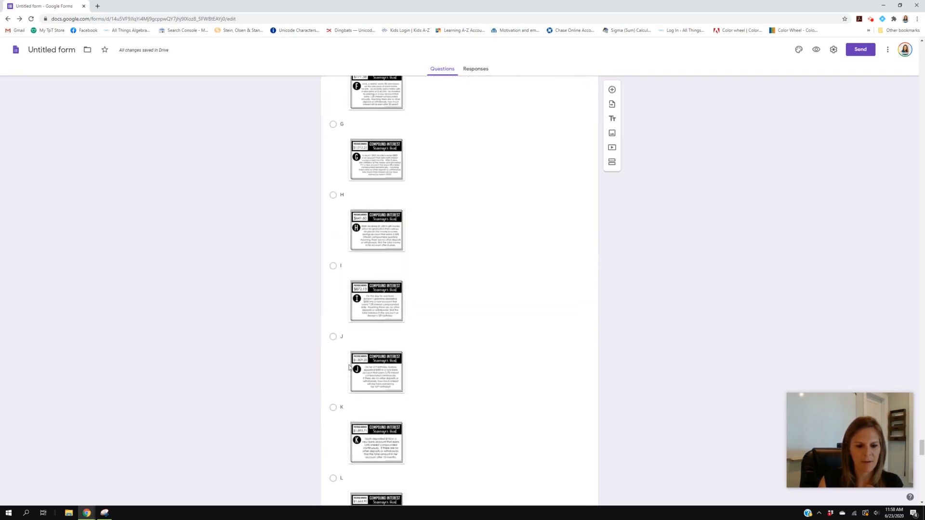
click(349, 301)
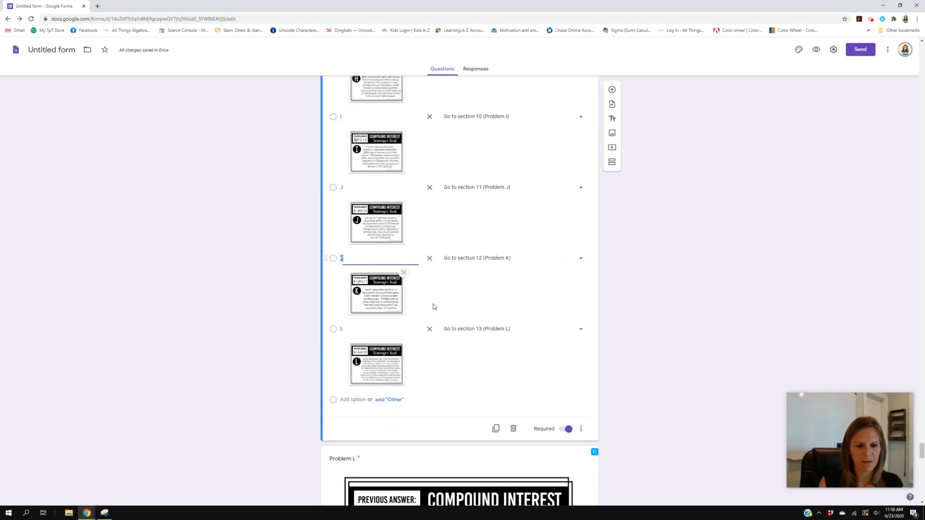
click(429, 258)
Step: Remove answer option L from the Problem L question
scroll(177, 415, down, 18)
scroll(177, 417, down, 10)
click(390, 385)
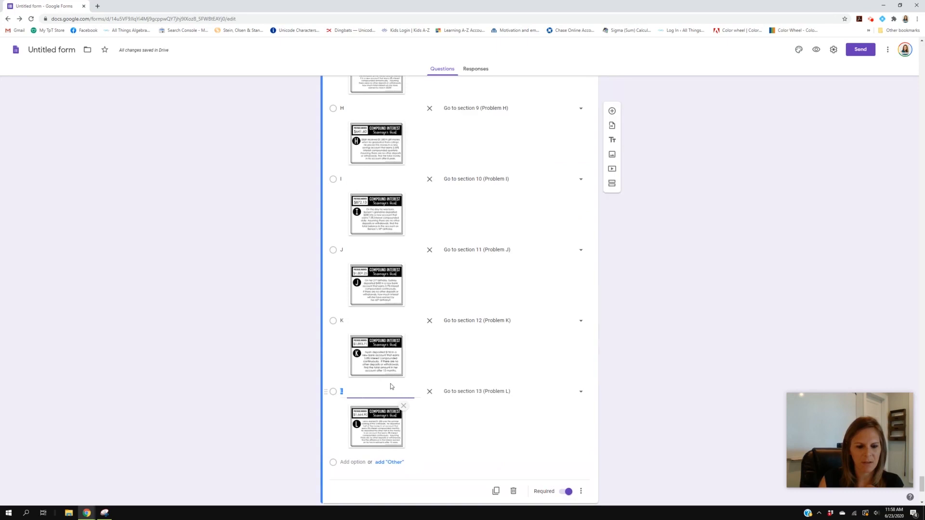
click(429, 391)
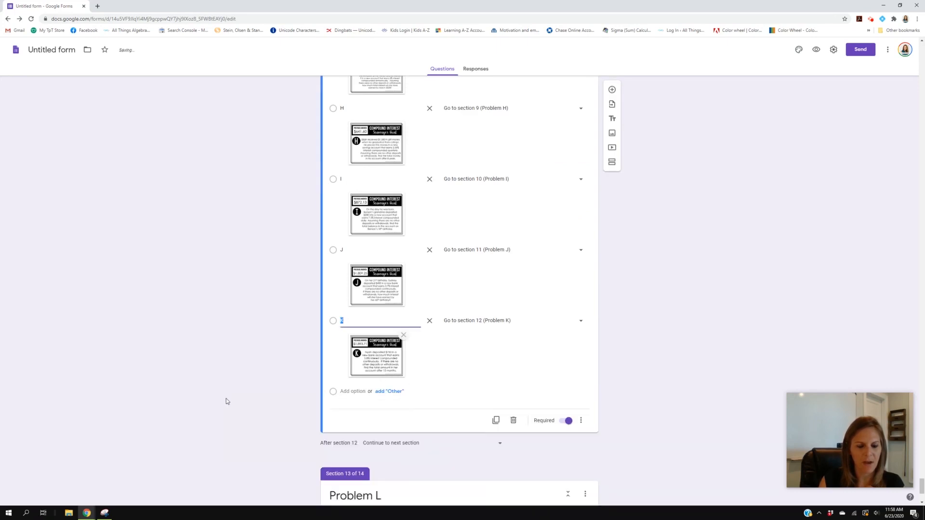
Step: Move the Problem L question out of section 12 into section 13, Problem L
scroll(225, 401, down, 4)
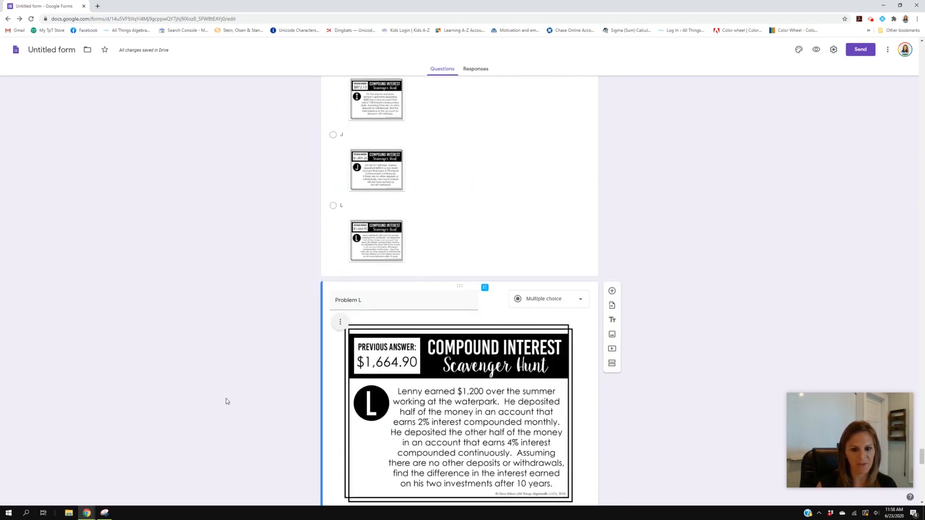
scroll(226, 400, down, 1)
drag(460, 280, 421, 170)
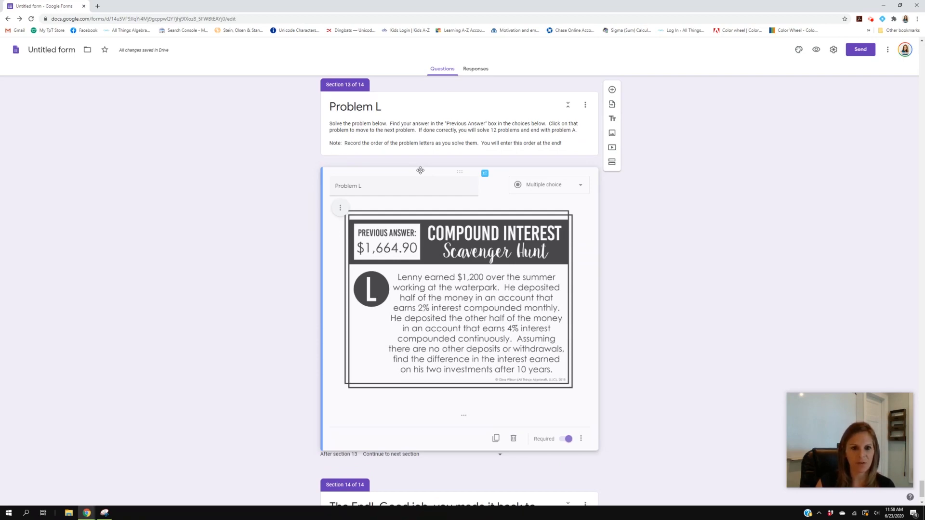
drag(421, 171, 421, 170)
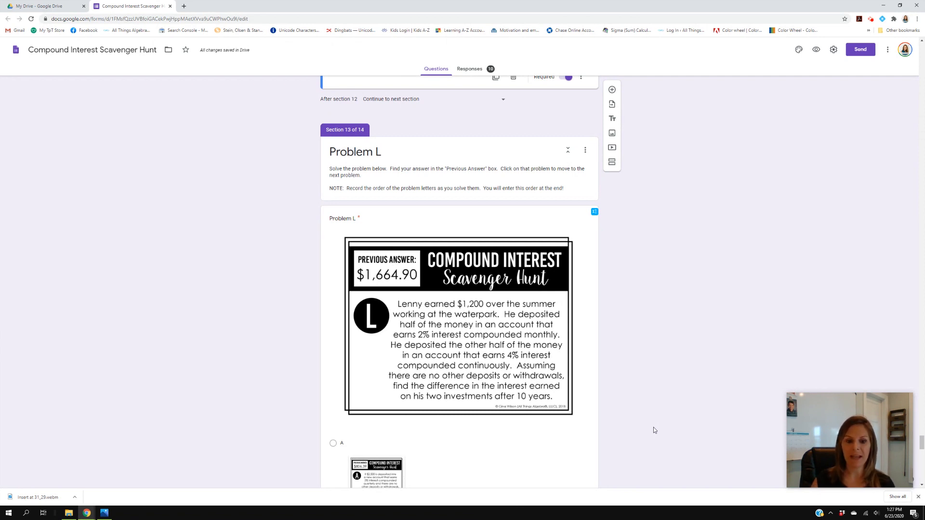
Step: Examine the Problem L answer options and the closing section, and check the answer key image in Photos for the problem order
scroll(654, 430, down, 13)
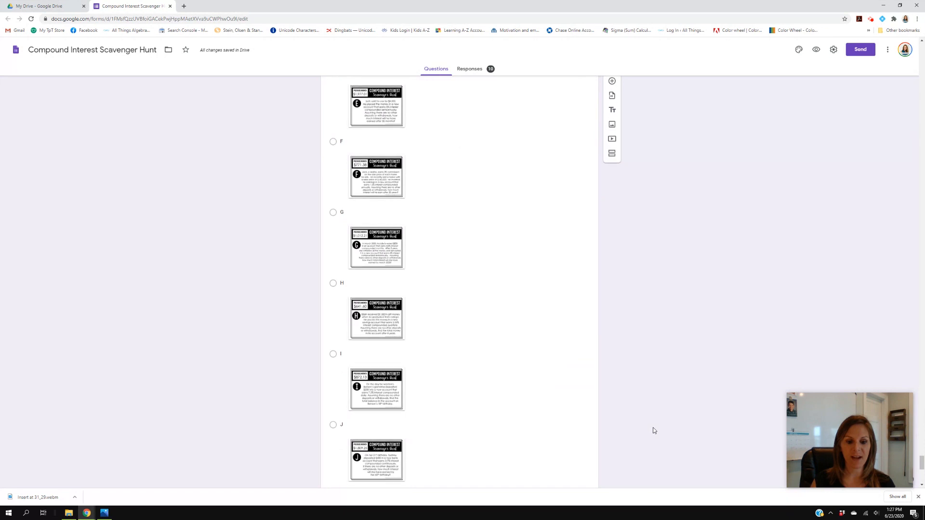
scroll(653, 430, down, 7)
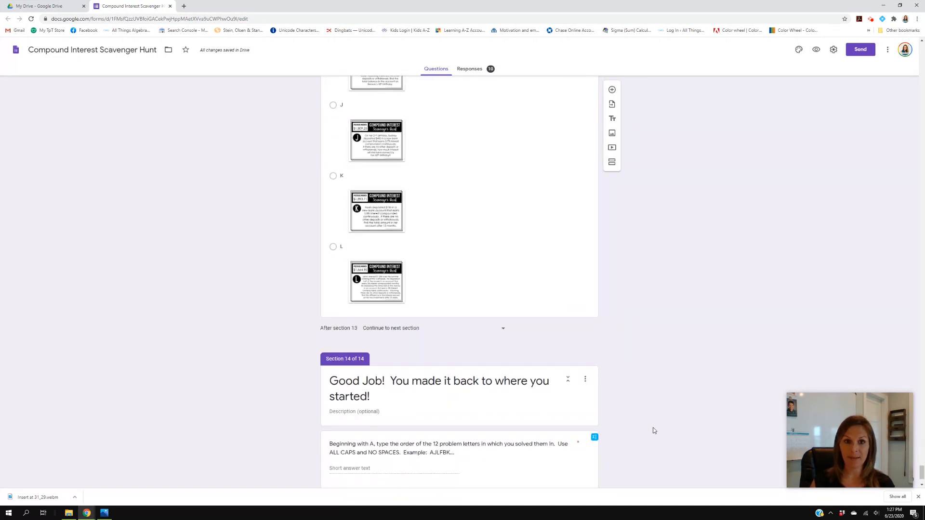
scroll(652, 429, up, 8)
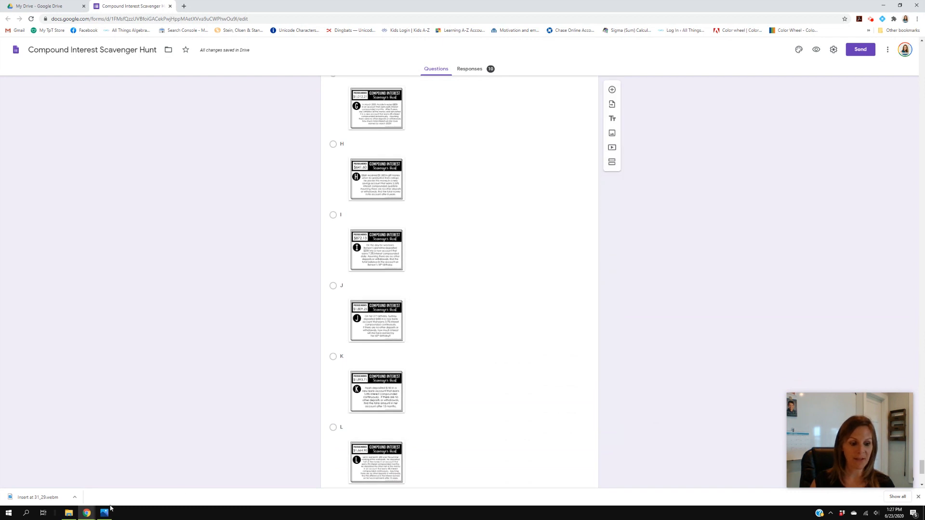
click(104, 514)
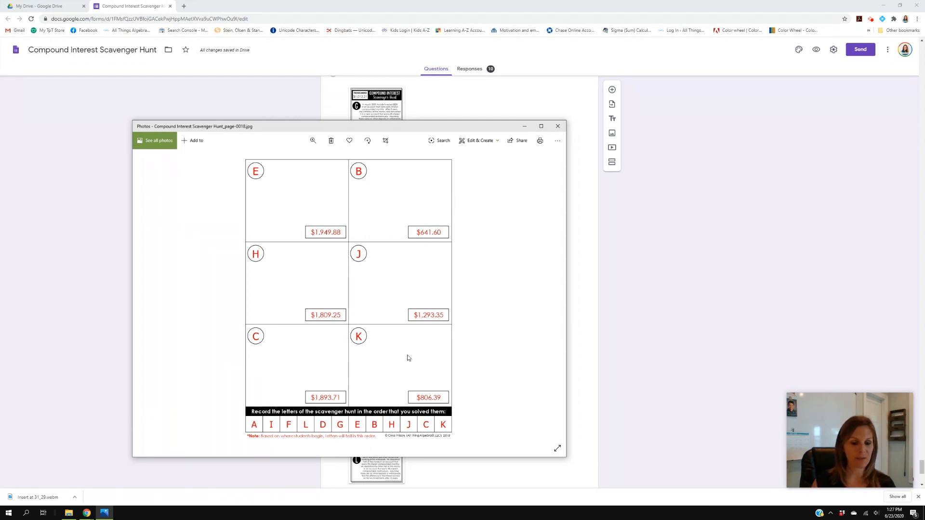
click(702, 340)
Step: Route answer option A of the Problem K question to section 14, the closing Good Job section
scroll(441, 215, up, 14)
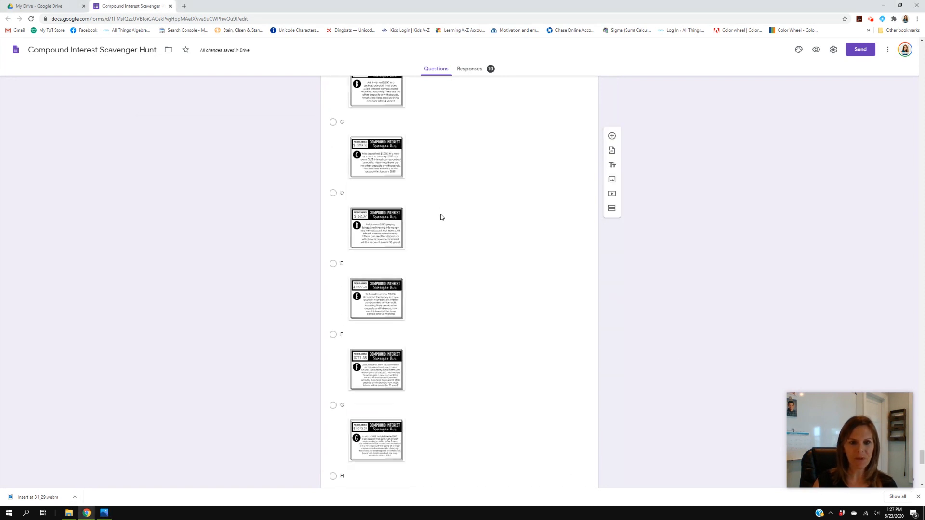
scroll(441, 215, up, 15)
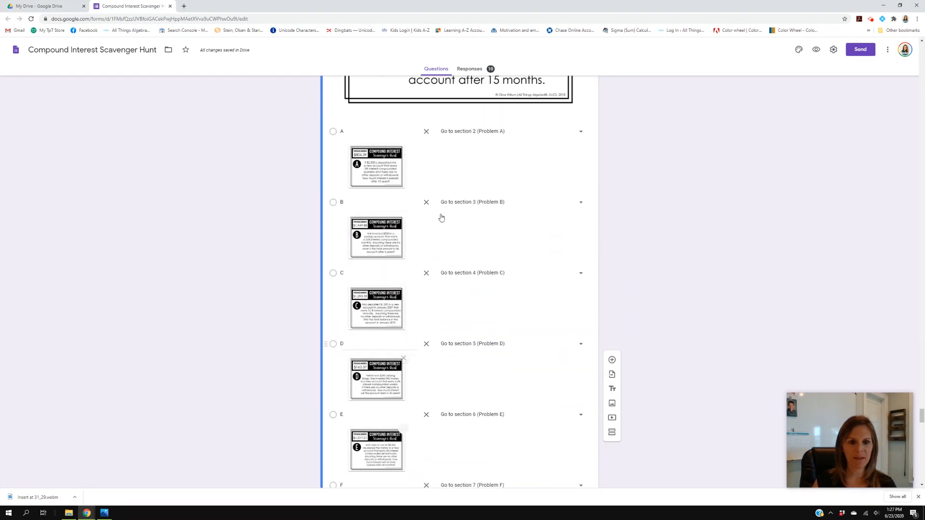
scroll(440, 217, up, 2)
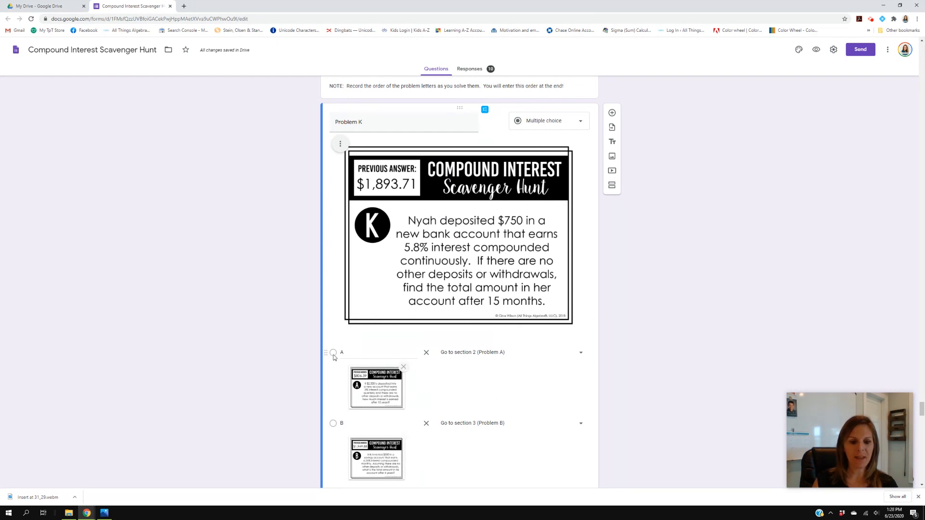
click(486, 357)
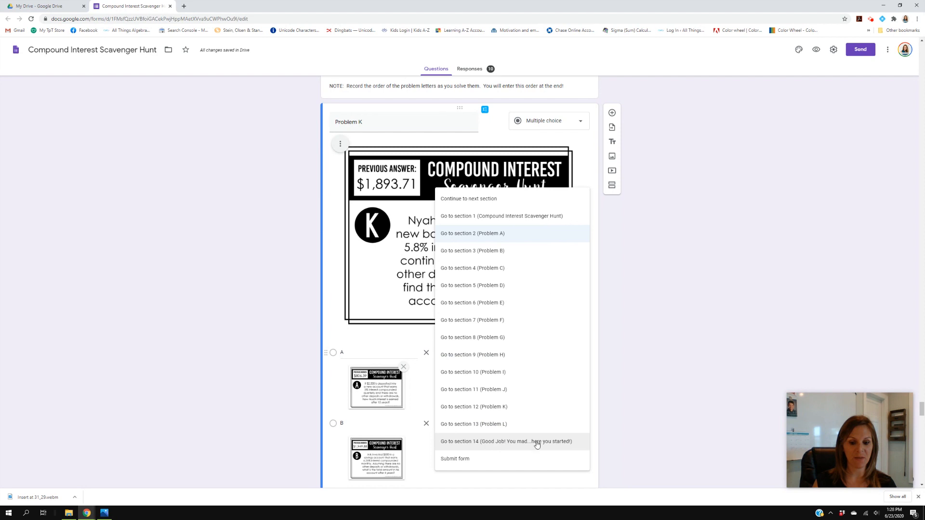
click(560, 443)
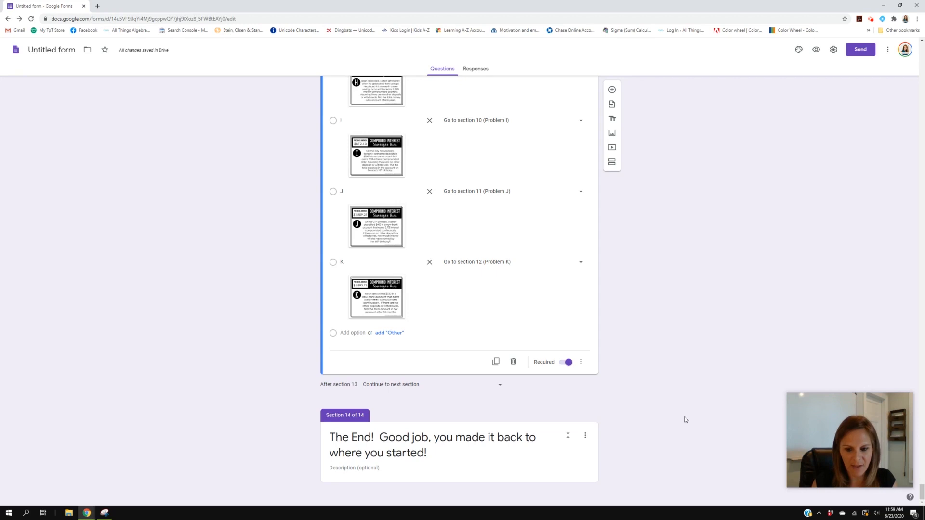
click(585, 436)
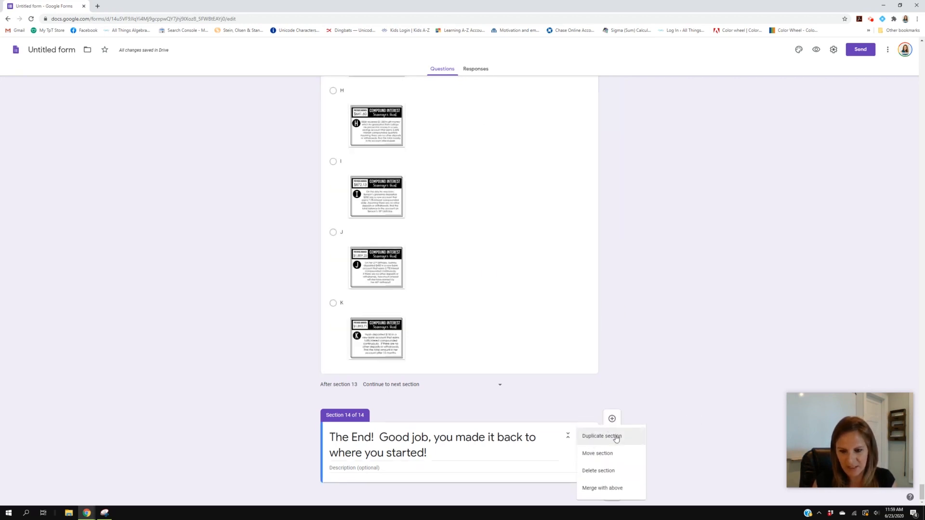
click(675, 465)
click(366, 469)
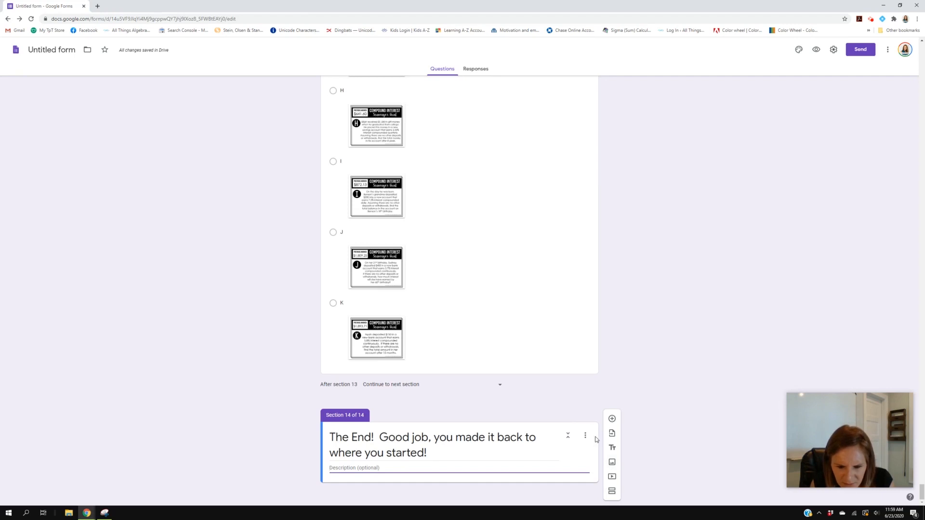
click(585, 436)
Step: Add a section 14 question reading "Beginning with A, type the order in which you solved the 12 problems. Use ALL CAPS and NO SPACES. Example: ACJBI..."
click(611, 421)
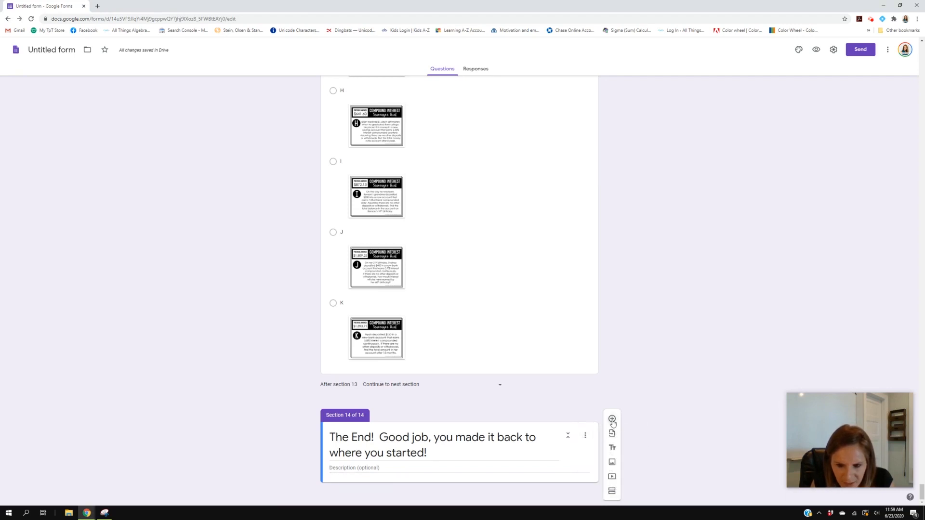
click(612, 420)
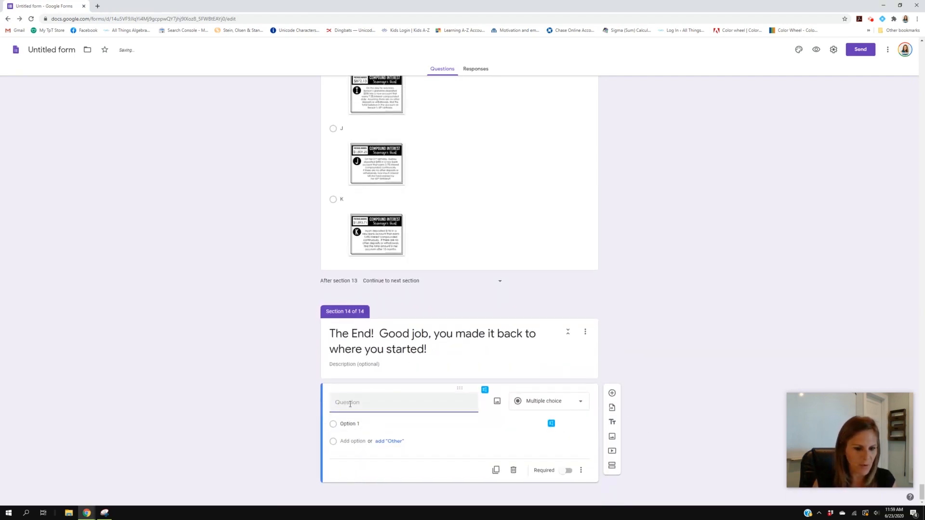
text(Be)
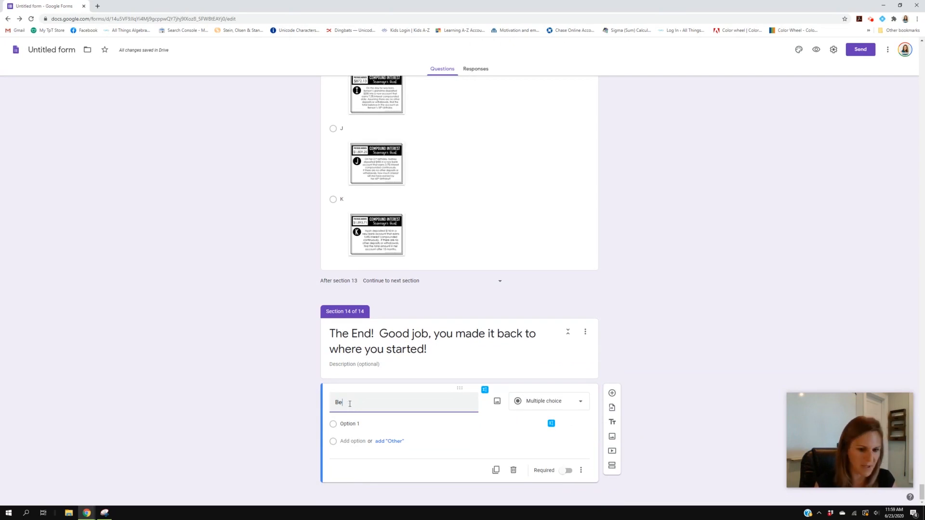
text(ginning with A, type th)
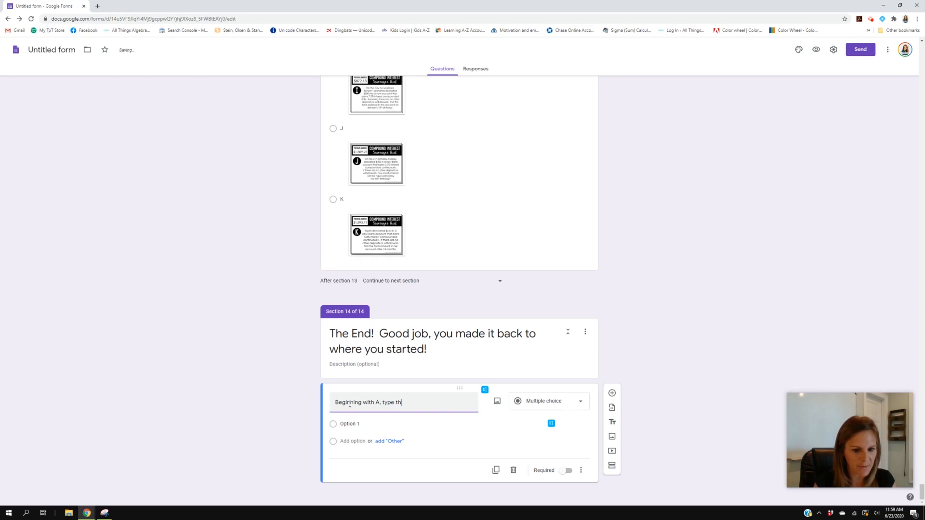
text(e OR ord)
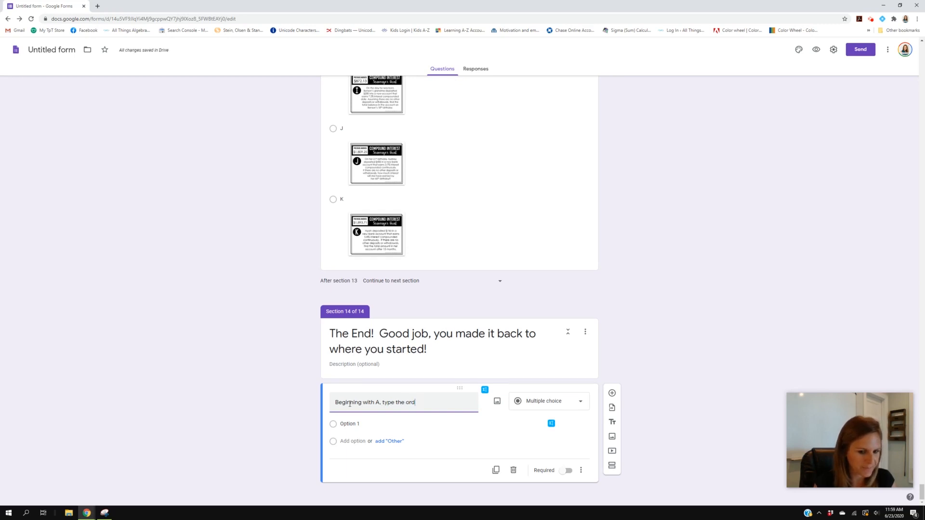
text(er in which yo)
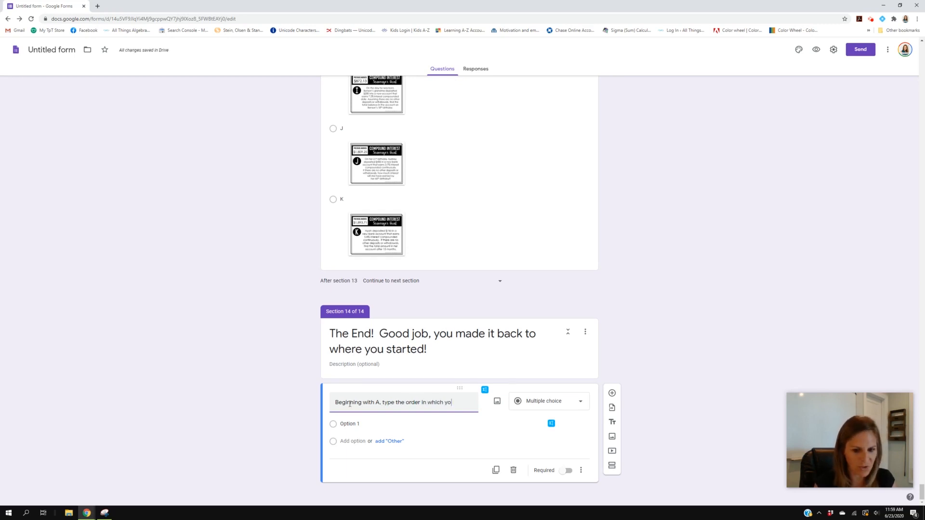
text(u solved the 12 )
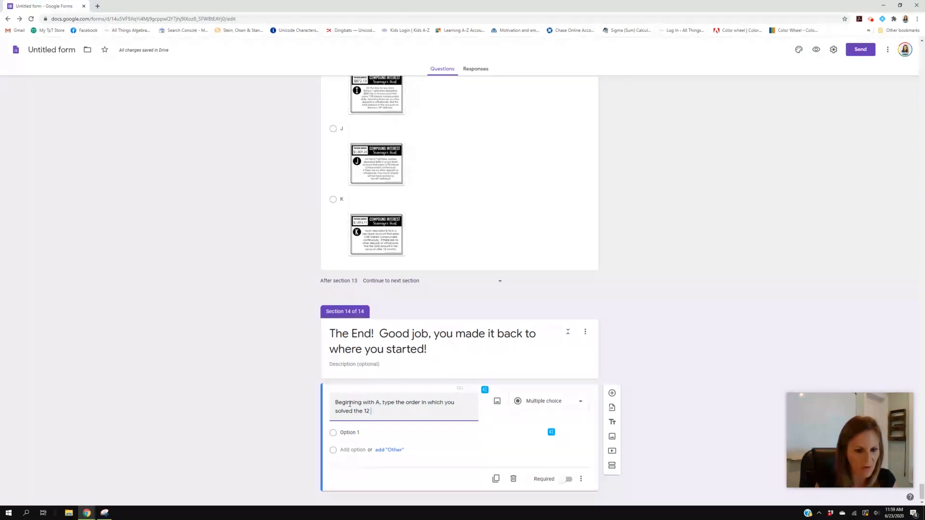
text(problems.  Use ALL CAPS)
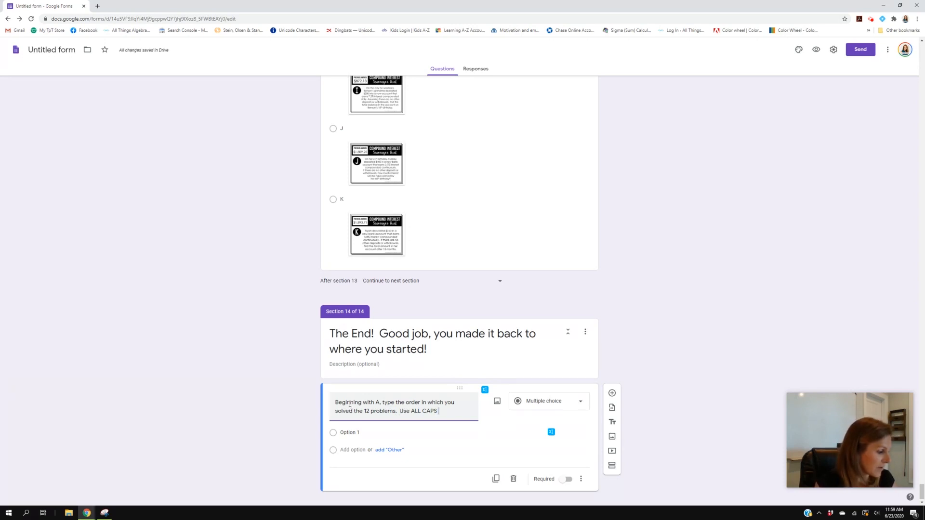
text(and NO SPACES.)
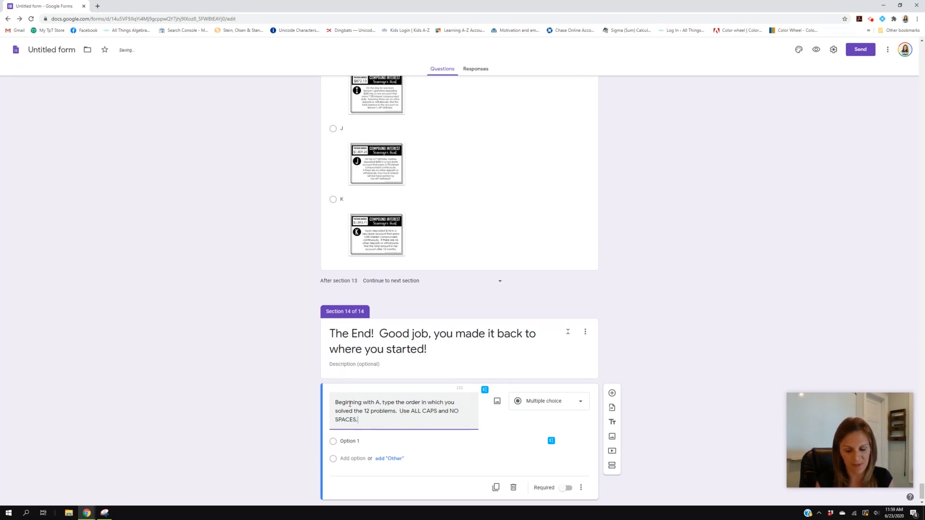
text(  Exa)
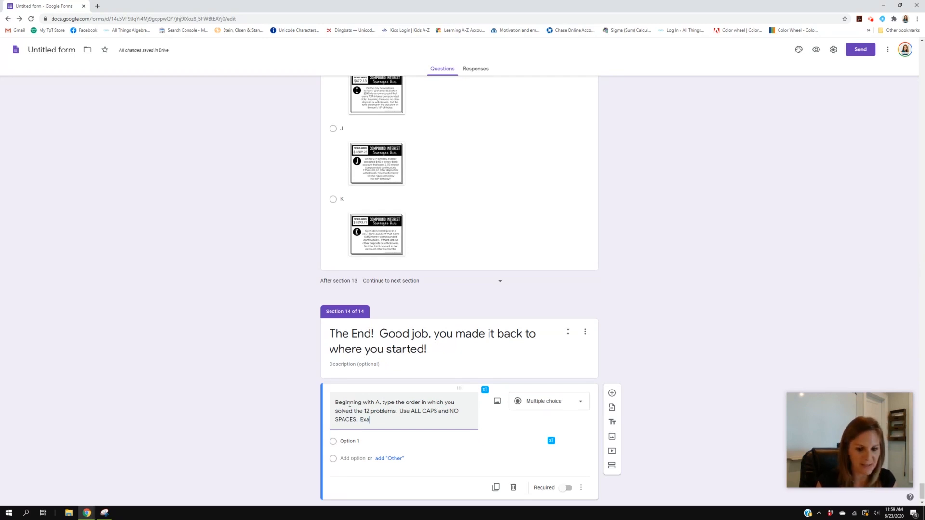
text(mple:  ACJ)
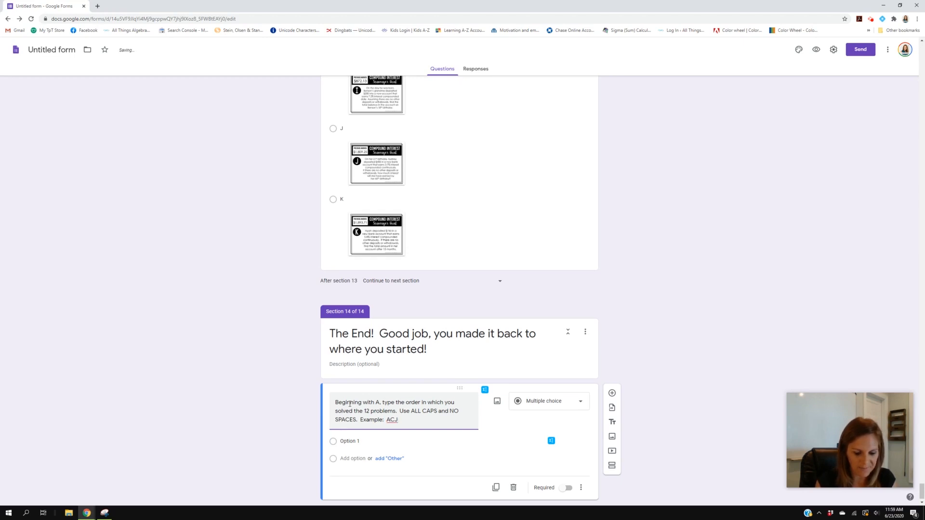
text(BI)
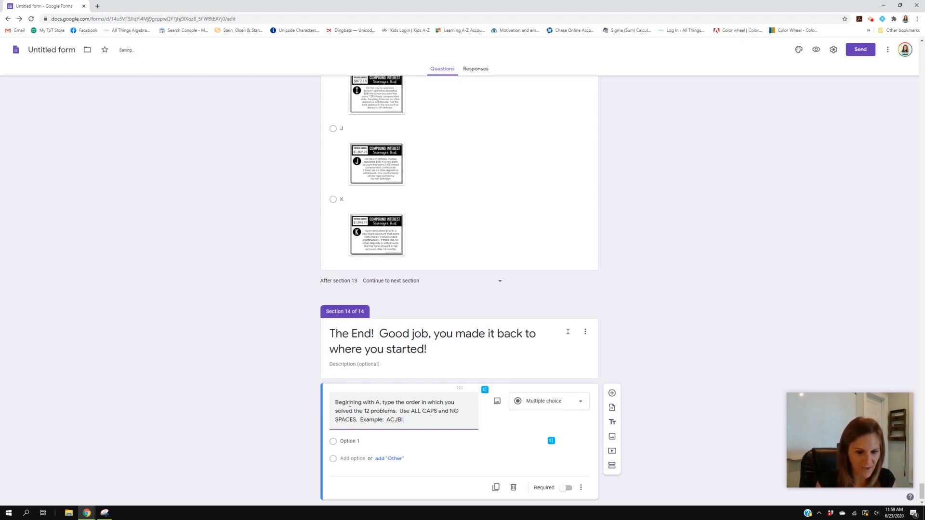
text(...)
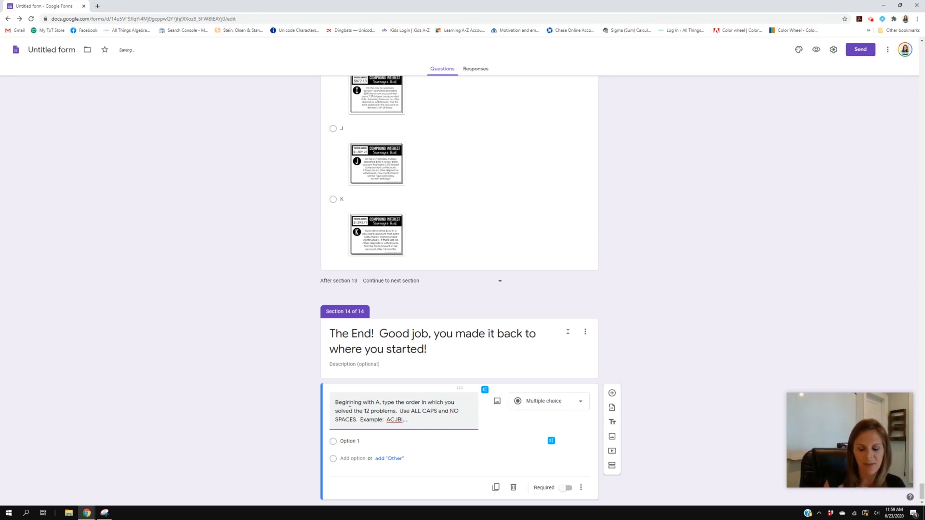
Step: Make the problem-order question in section 14 a required short answer question
scroll(348, 405, down, 1)
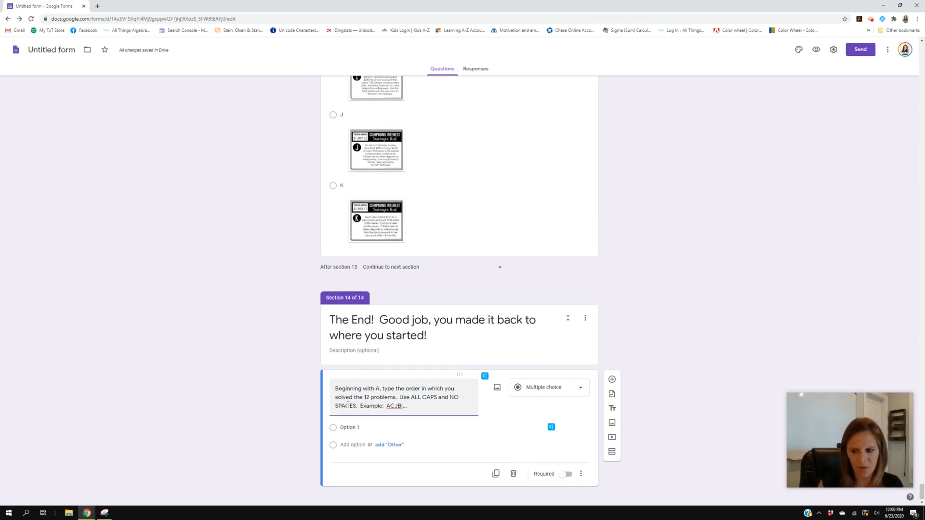
click(530, 389)
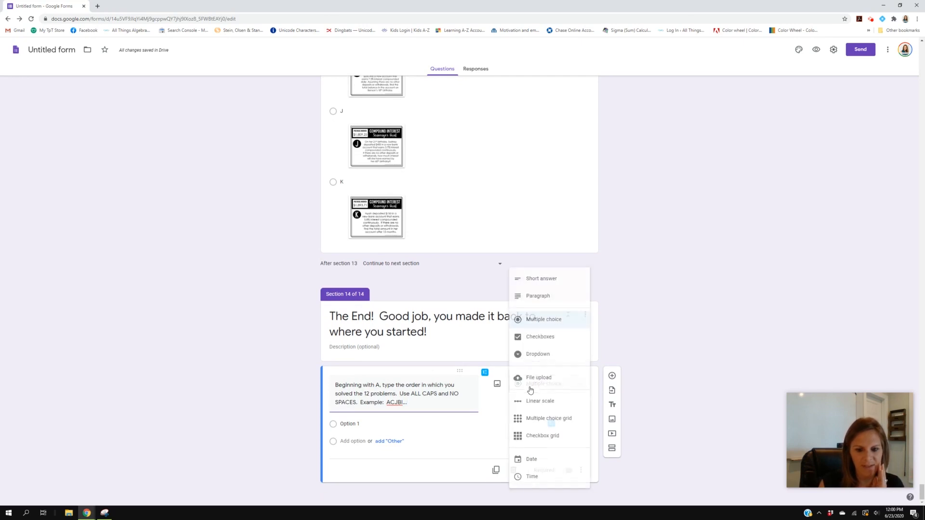
click(540, 278)
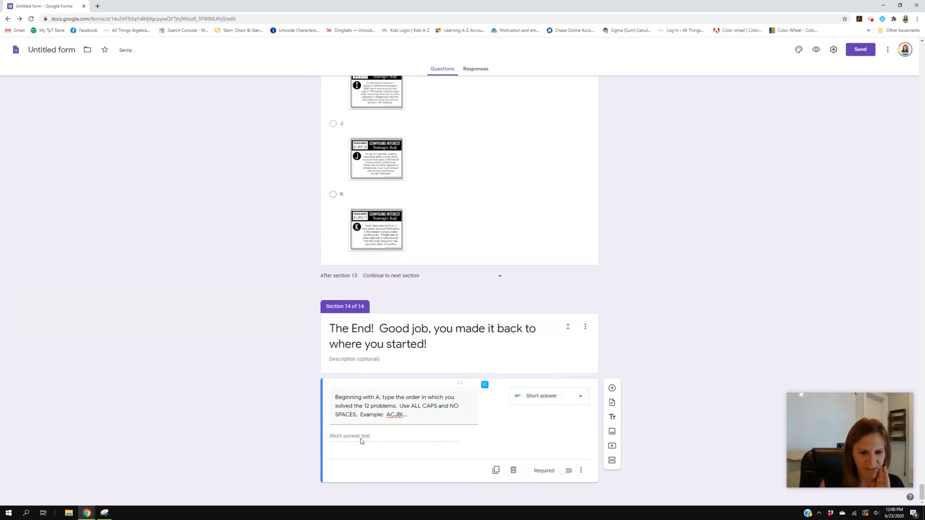
click(567, 471)
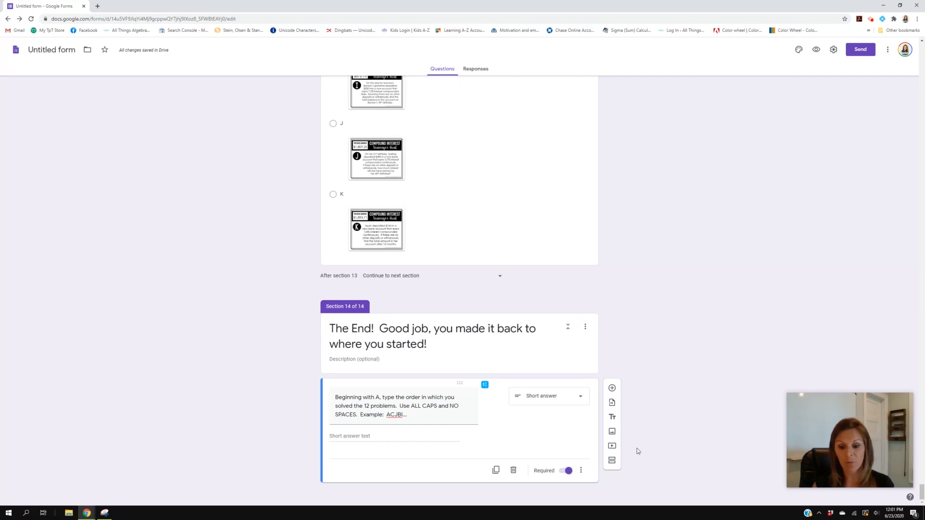
Step: Add response validation to the problem-order question, using a Text rule with the Contains condition
click(581, 470)
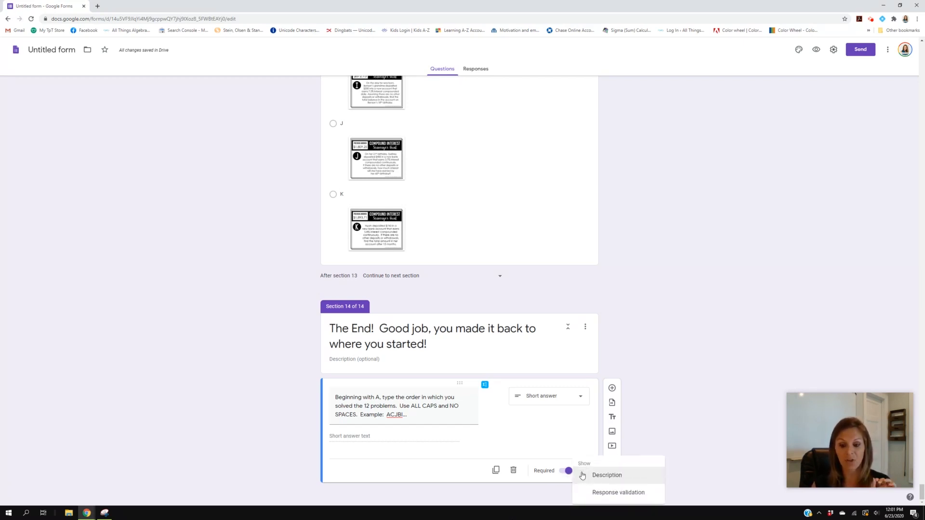
click(609, 496)
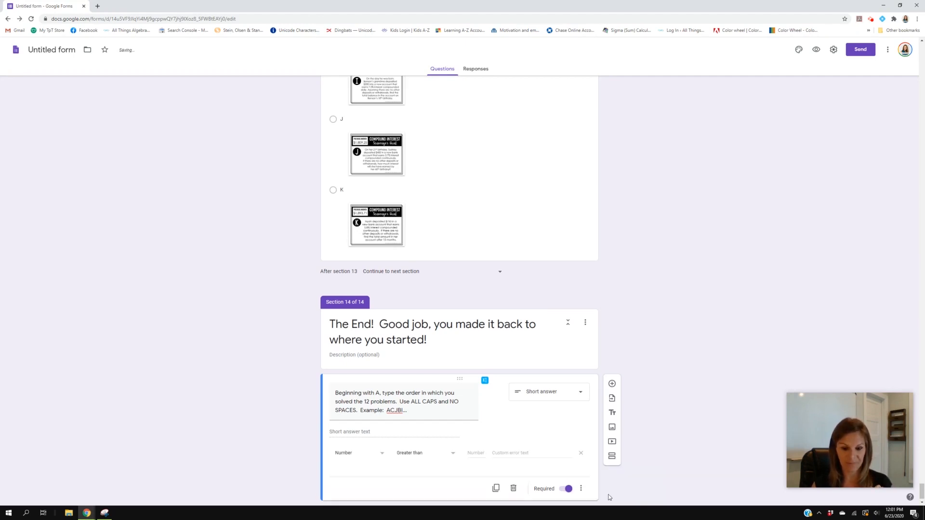
click(354, 455)
click(342, 453)
click(417, 459)
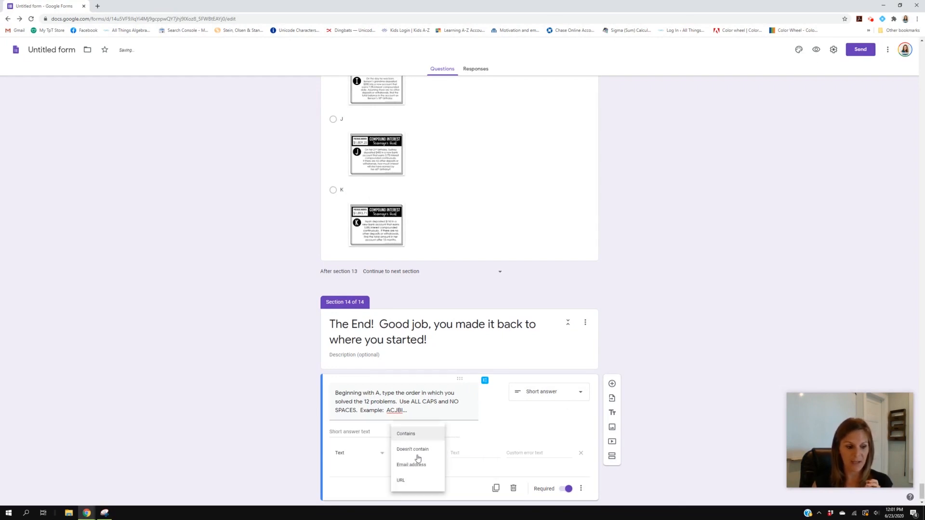
click(419, 433)
Step: Set the text that the validation rule must find to AIFLDGEBHJCK
click(455, 453)
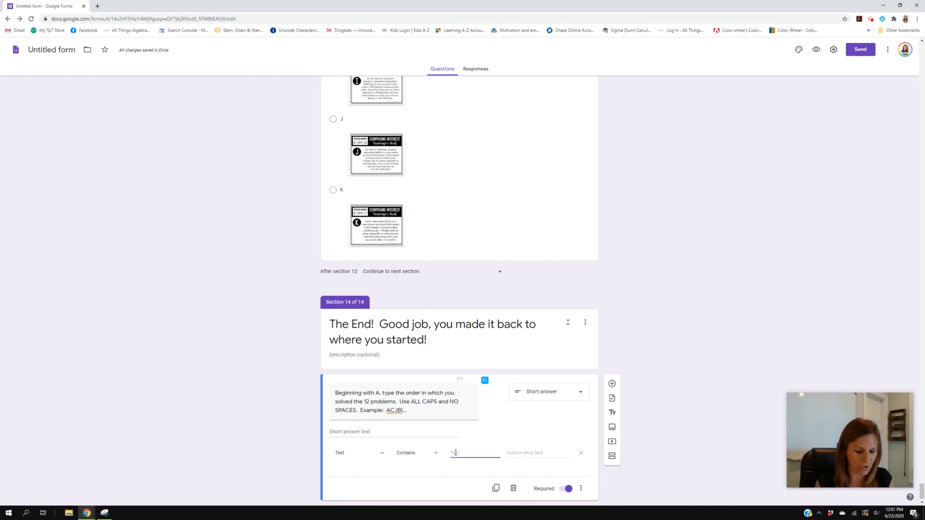
text(A)
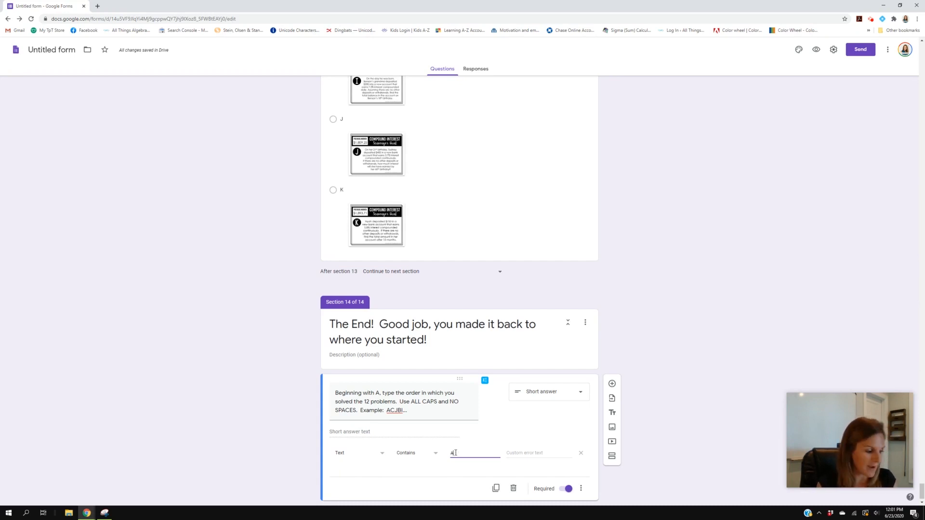
text(IFGL)
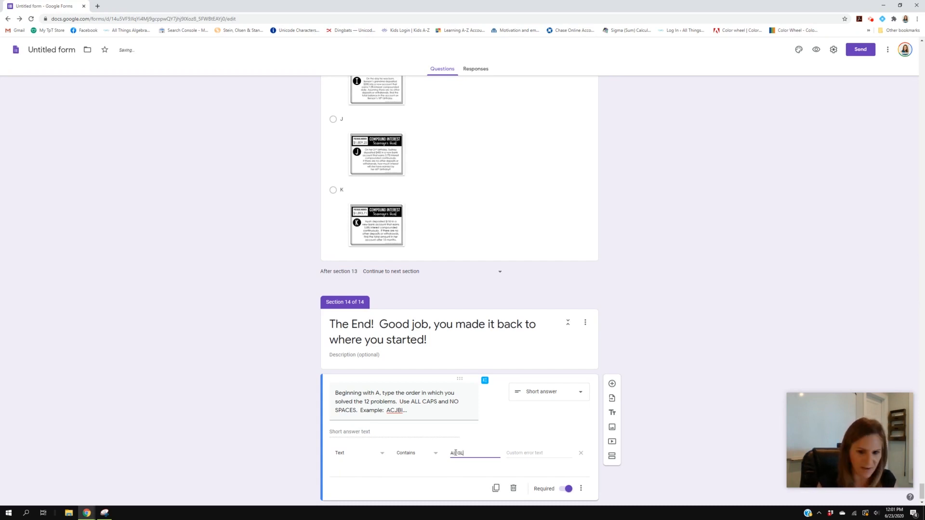
key(BackSpace)
key(BackSpace)
key(BackSpace)
text(FL)
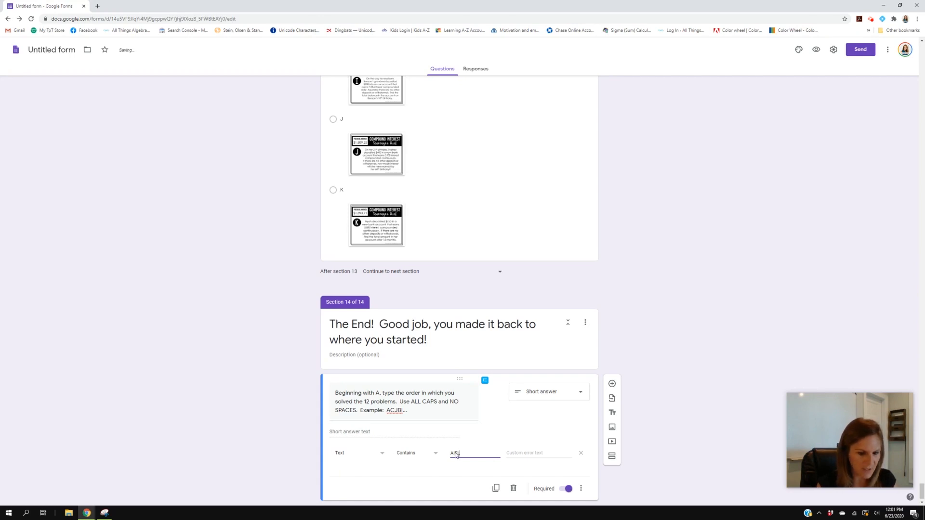
text(DG)
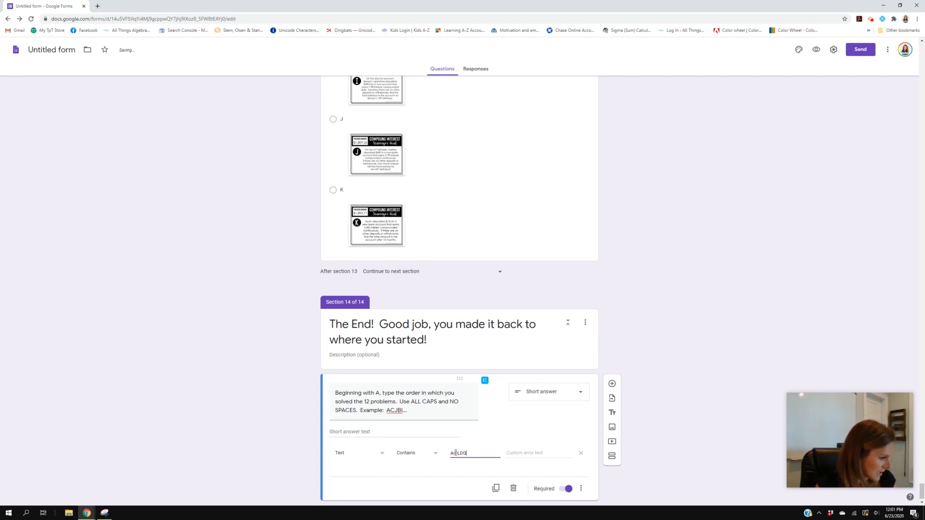
text(EB)
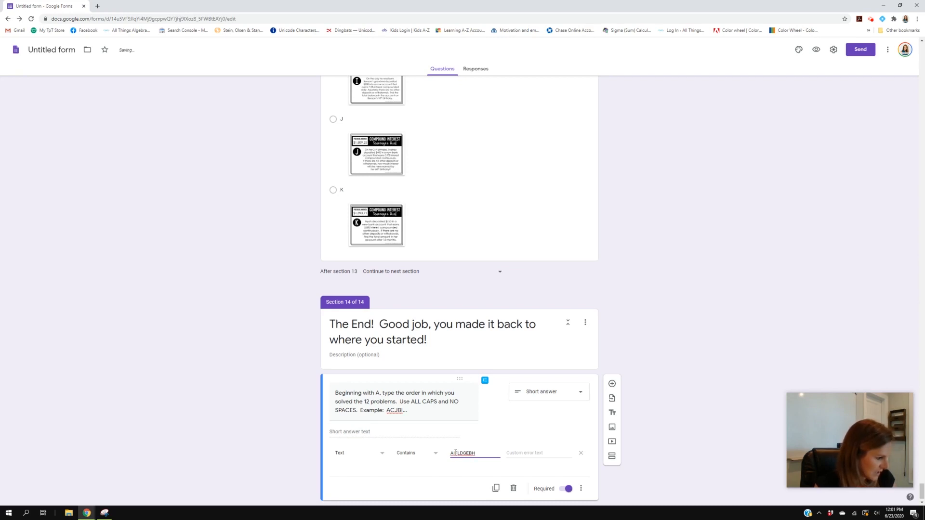
text(HJCK)
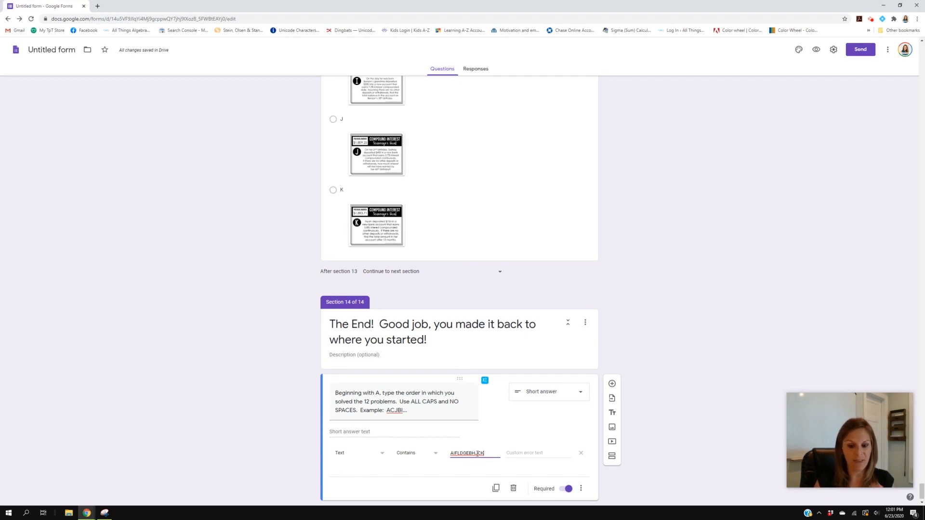
Step: Set the custom error text of the problem-order question's validation to "That is not correct. Try again!"
click(536, 455)
text(Tr)
key(BackSpace)
text(hat)
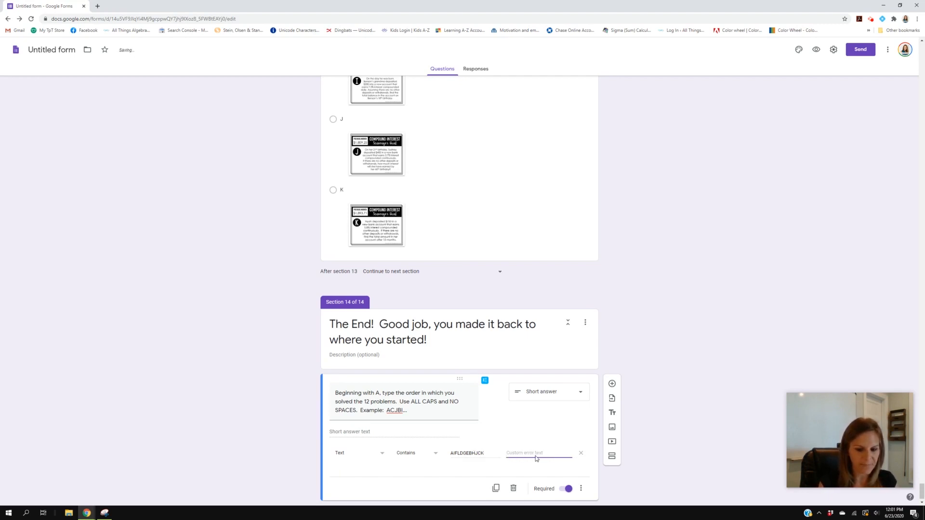
text( is not correct.  Try again!)
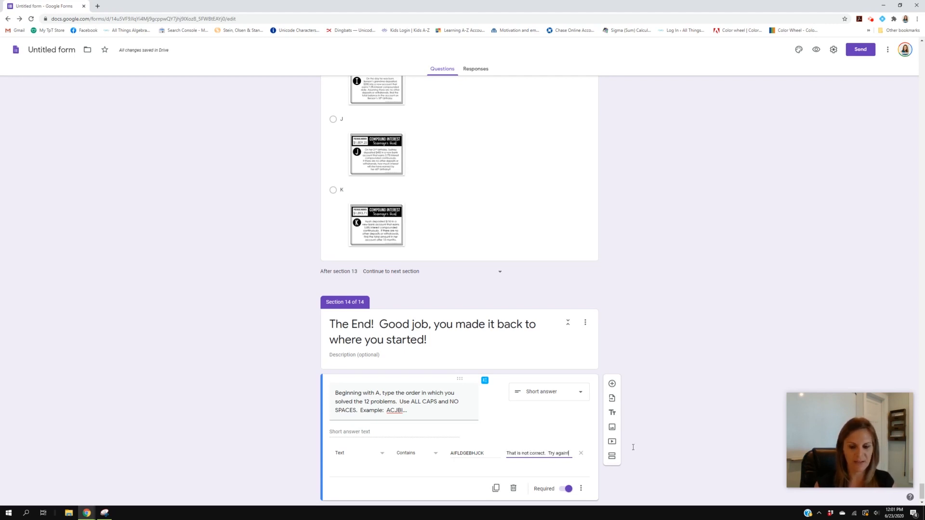
Step: Add a new File upload question below the problem-order question and allow respondents to upload files to Drive
scroll(638, 446, down, 1)
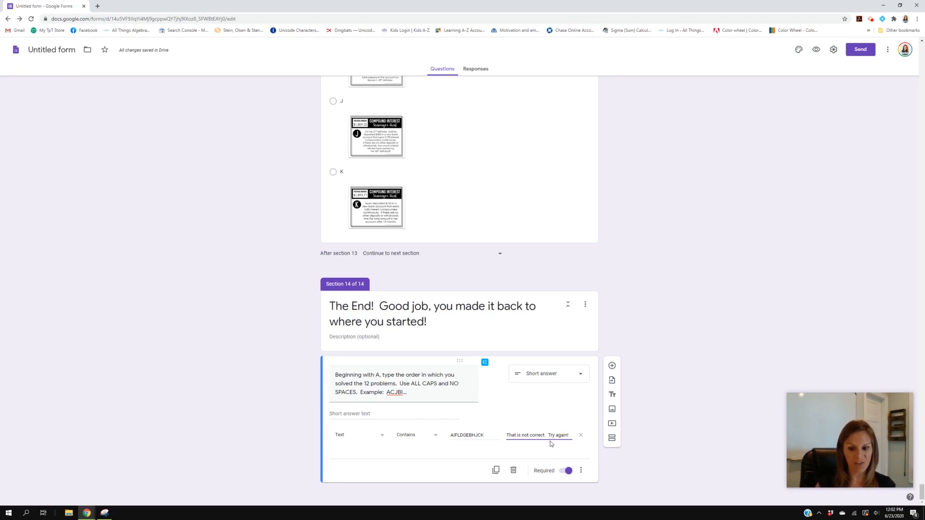
click(612, 368)
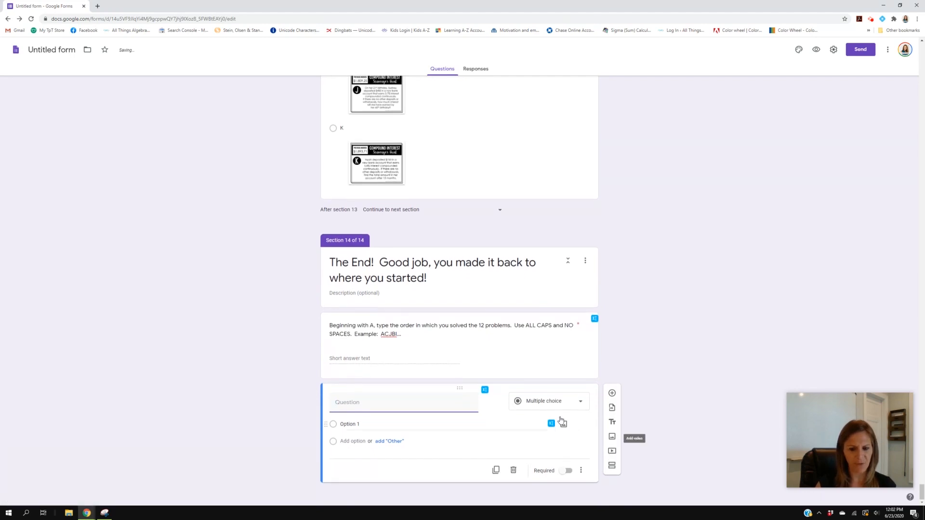
click(536, 403)
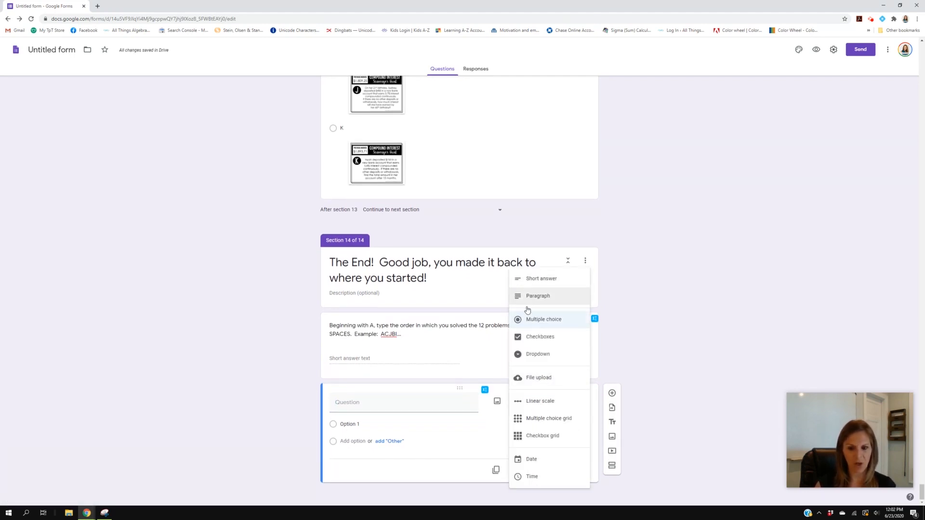
click(539, 378)
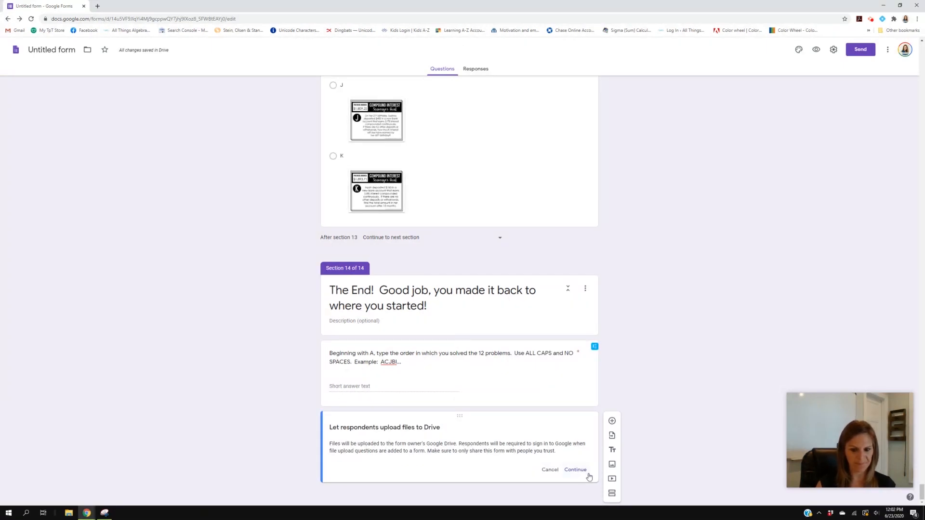
click(576, 471)
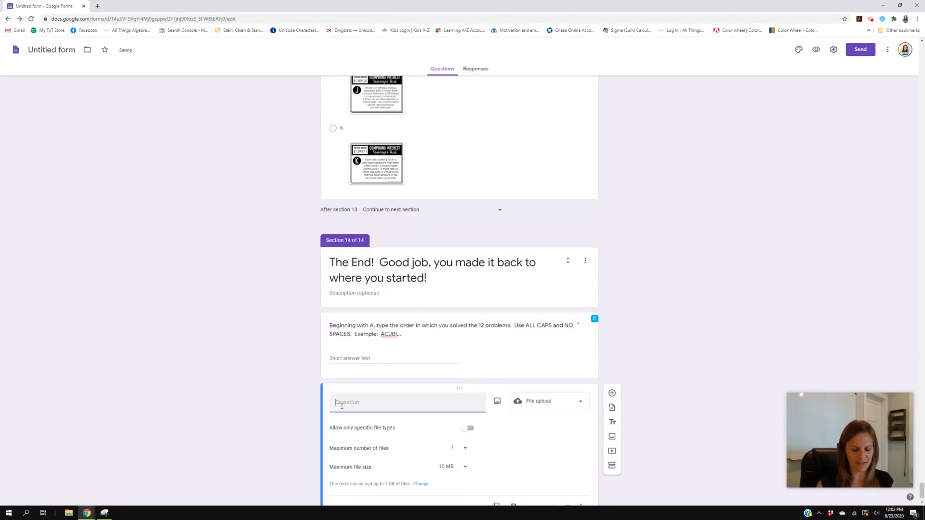
Step: Title the file upload question "Please upload attachments that show your work."
text(Please)
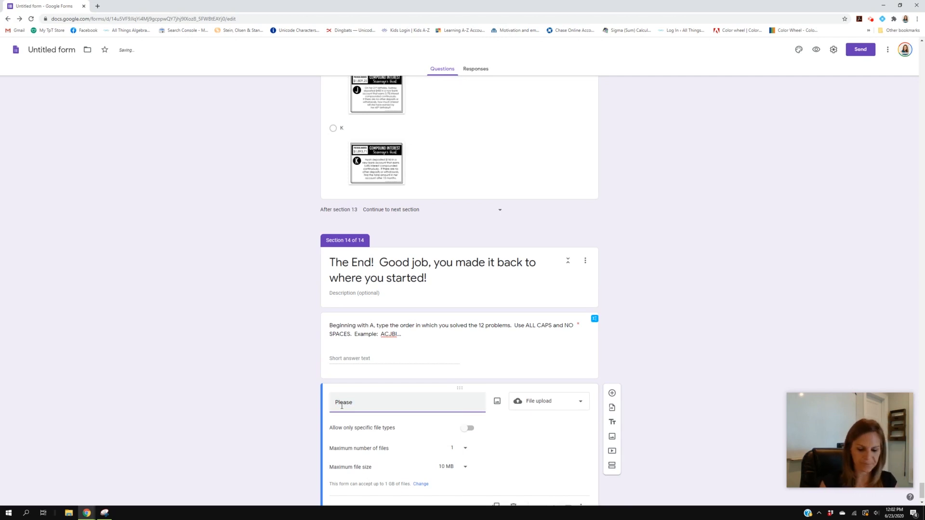
text( up)
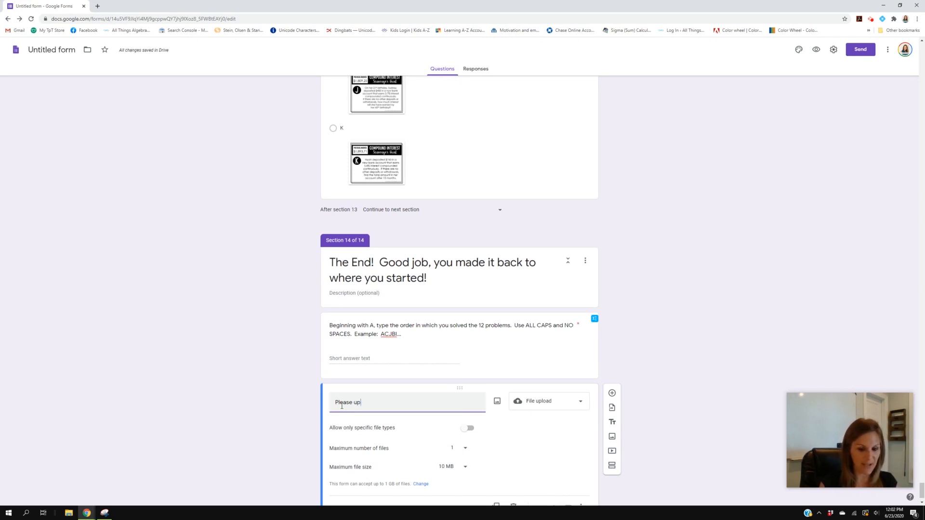
text(load attachments that show)
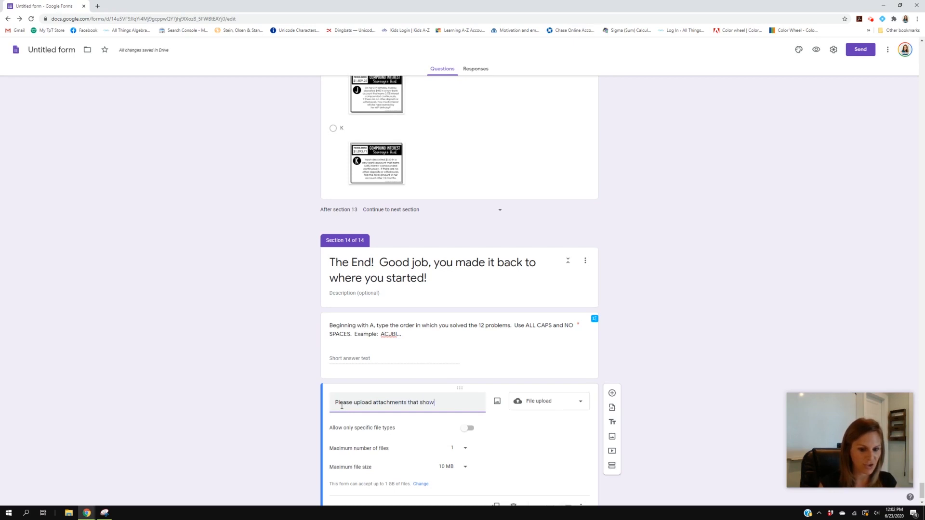
text( your work.)
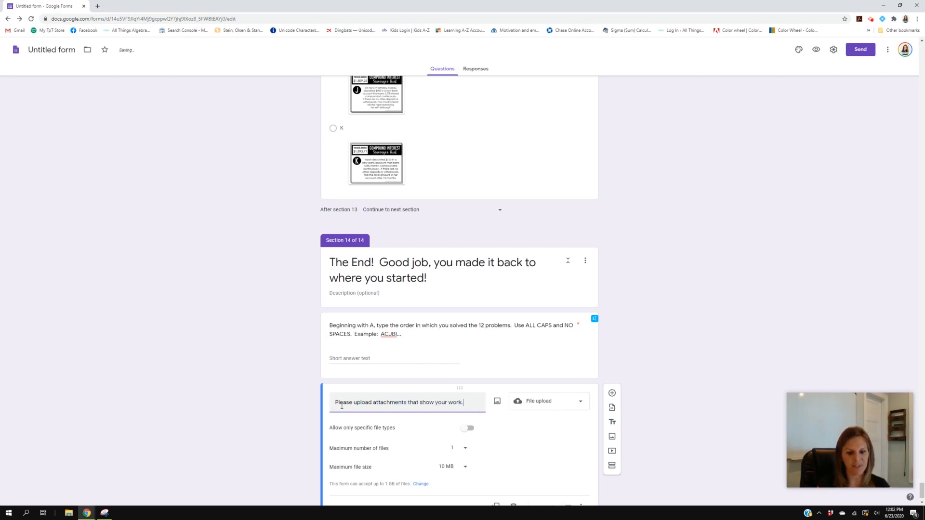
scroll(396, 470, down, 1)
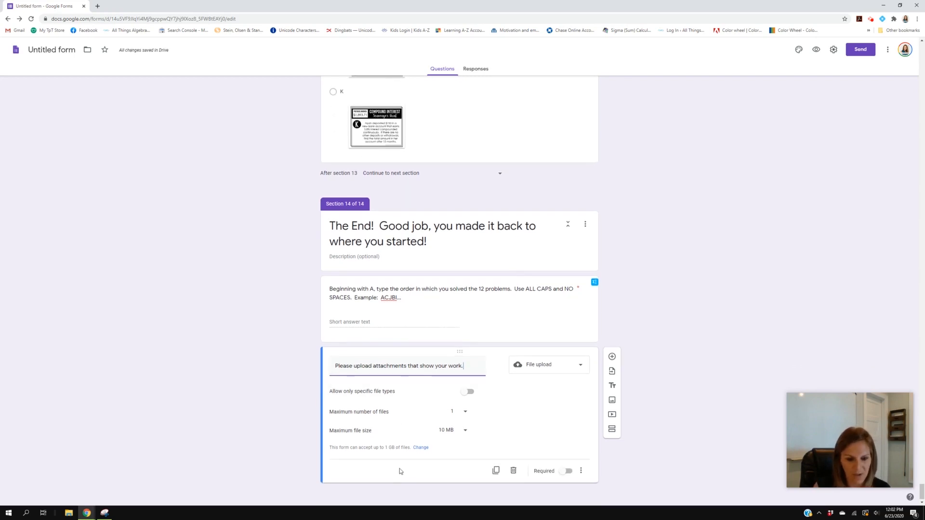
Step: Set the file upload question's maximum number of files to 5
click(454, 412)
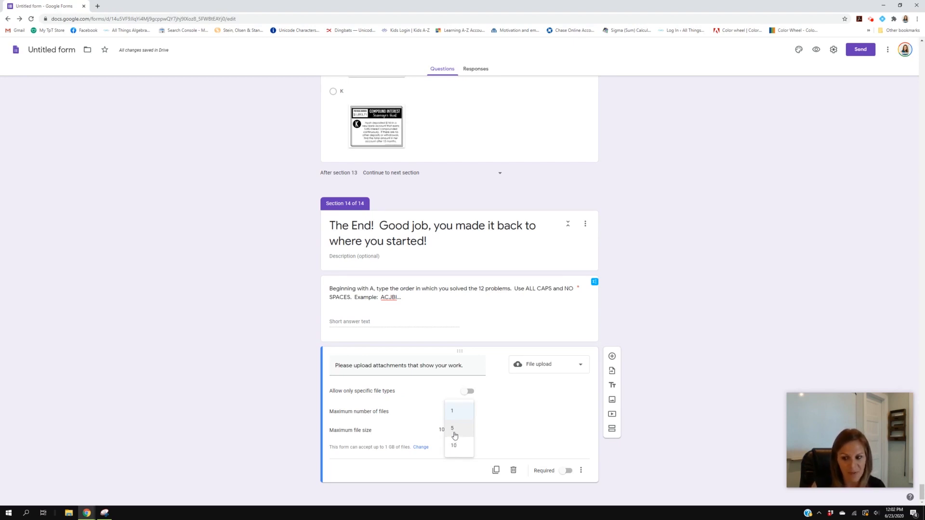
click(463, 445)
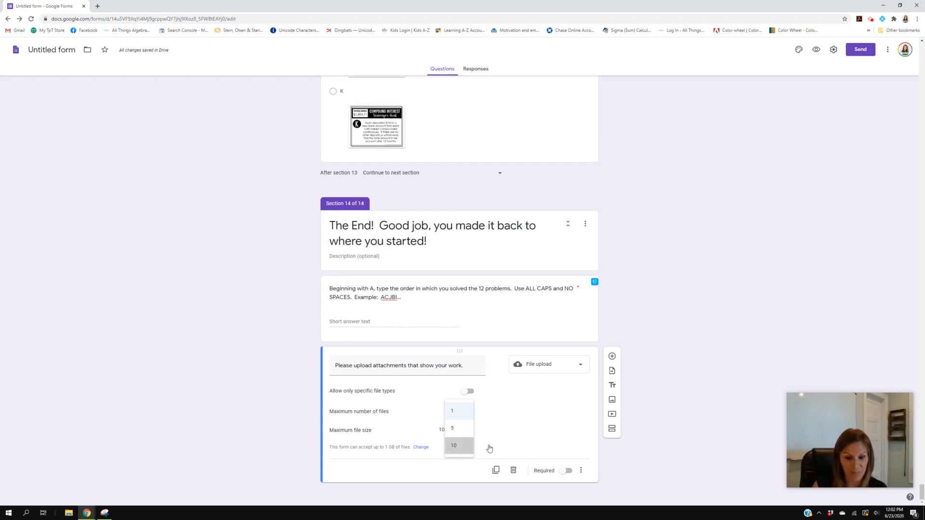
click(465, 412)
click(455, 398)
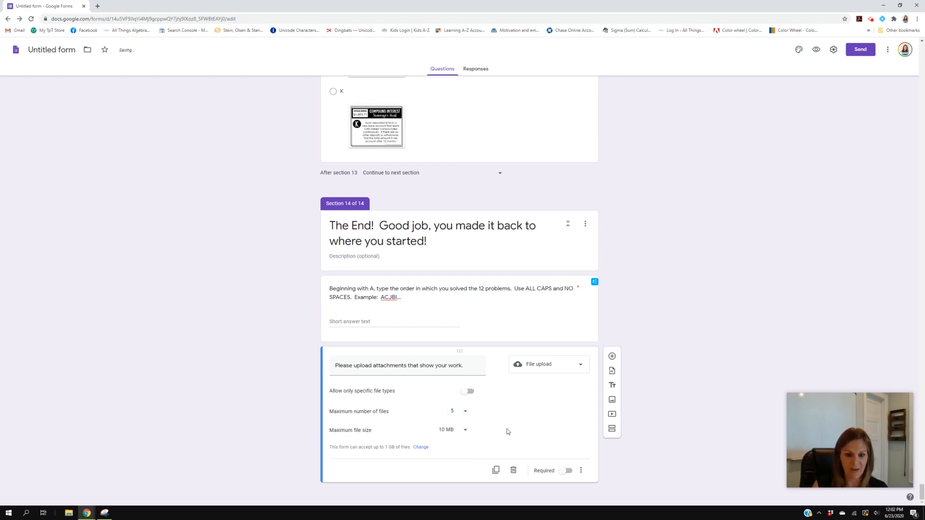
Step: Set the file upload question's maximum file size to 100 MB and make the question required
click(461, 432)
click(458, 439)
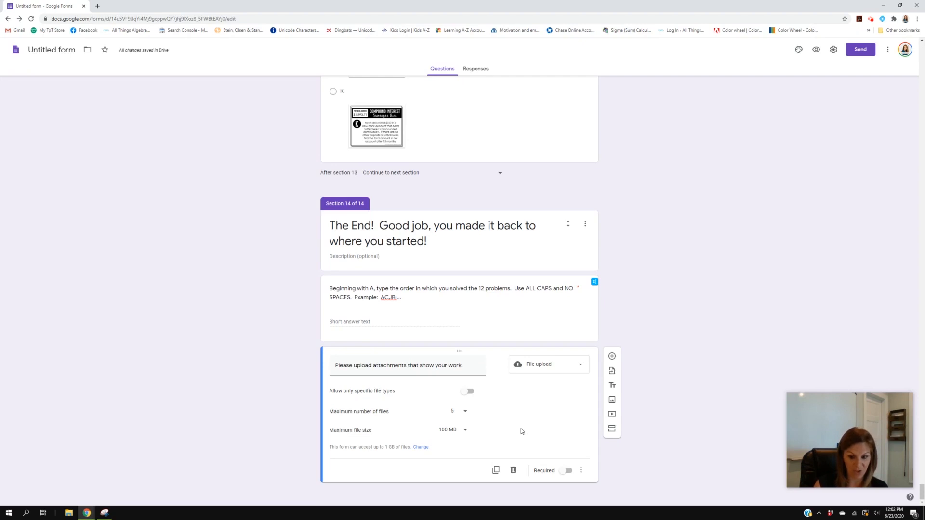
click(555, 471)
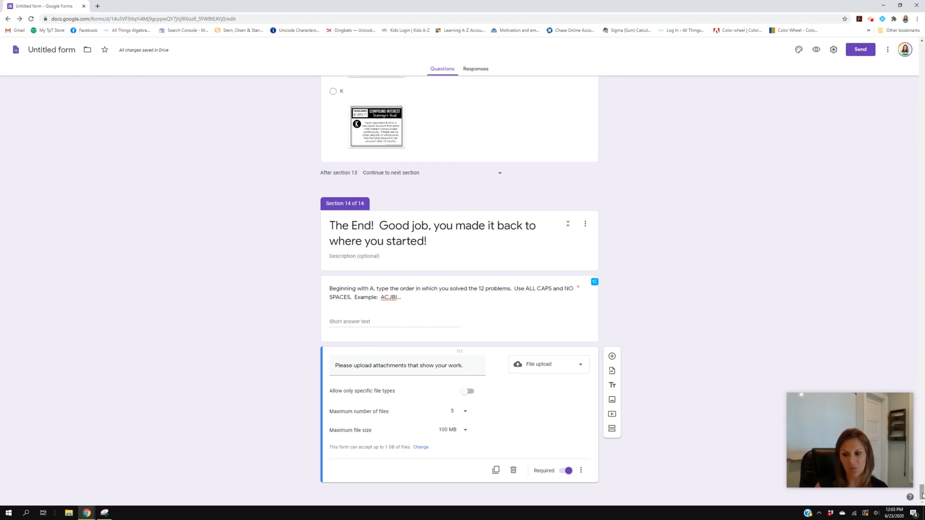
drag(920, 494, 922, 48)
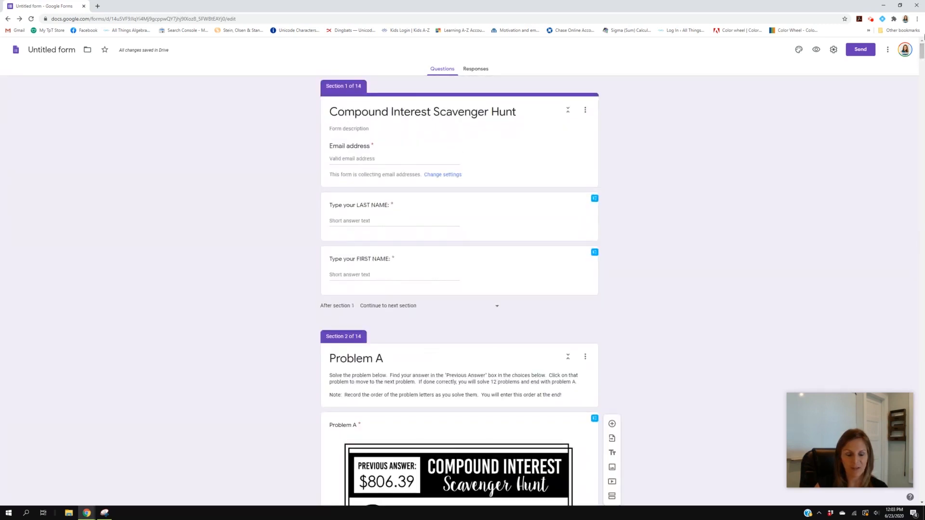
click(870, 20)
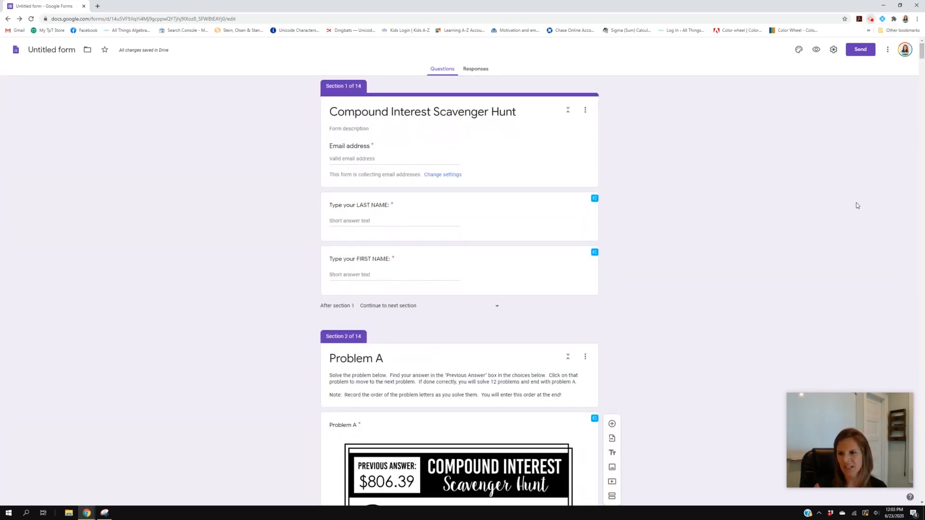
click(828, 97)
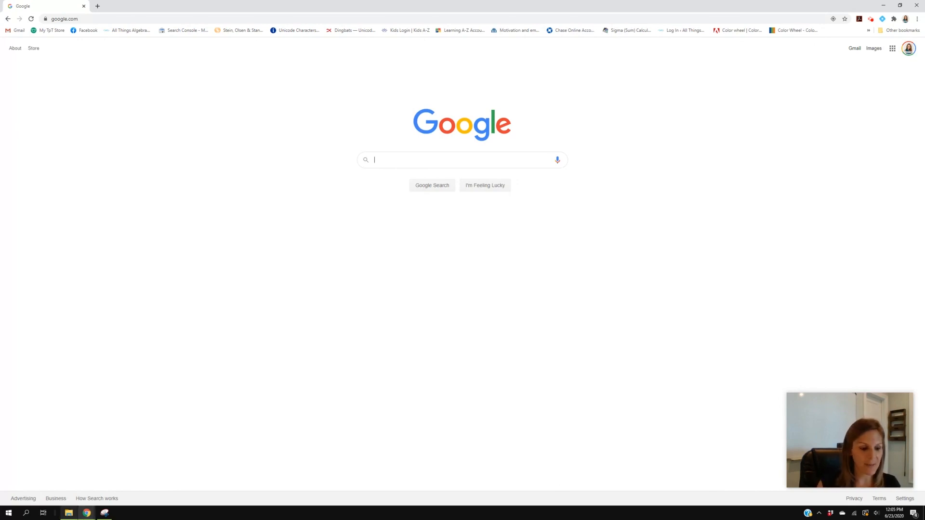
Step: Open the Geometric Mean Math Lib PDF from the 2 - Math Libs folder in Acrobat and view its second page at a smaller zoom
click(69, 513)
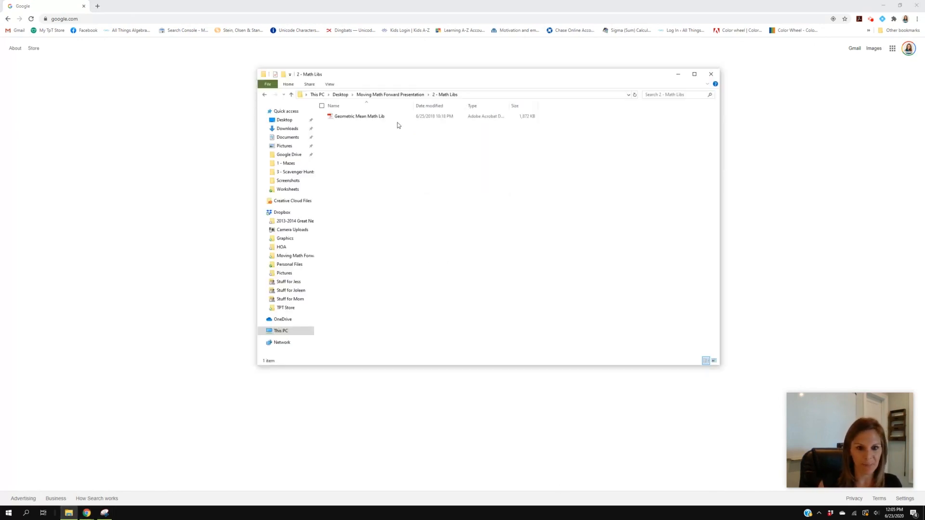
double_click(394, 118)
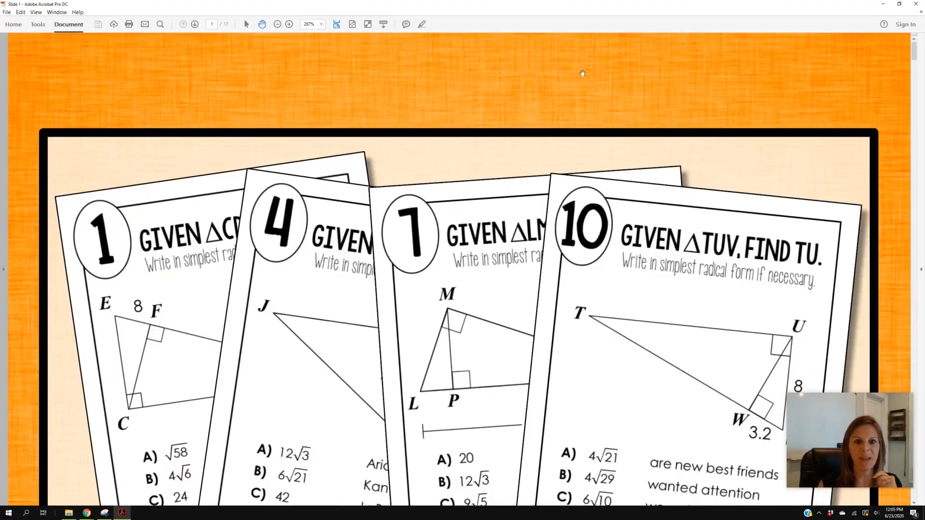
click(277, 24)
click(277, 24)
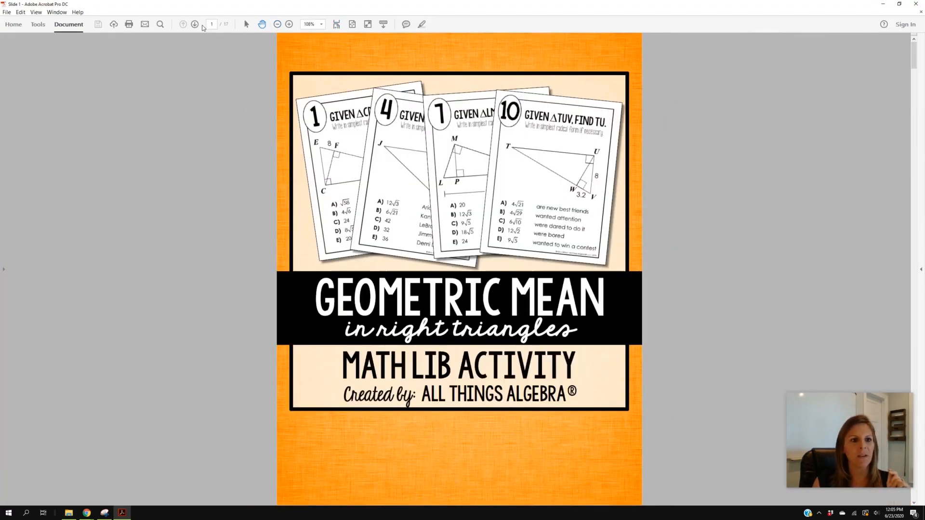
click(194, 25)
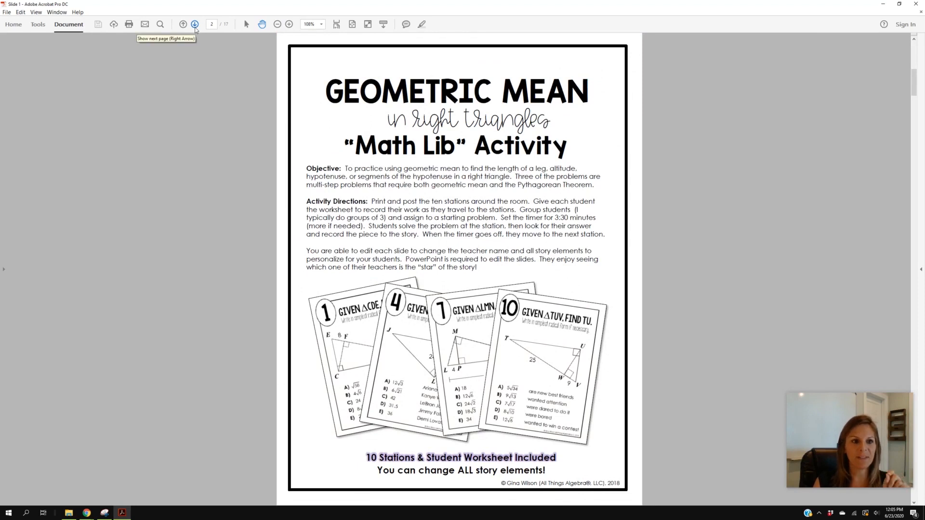
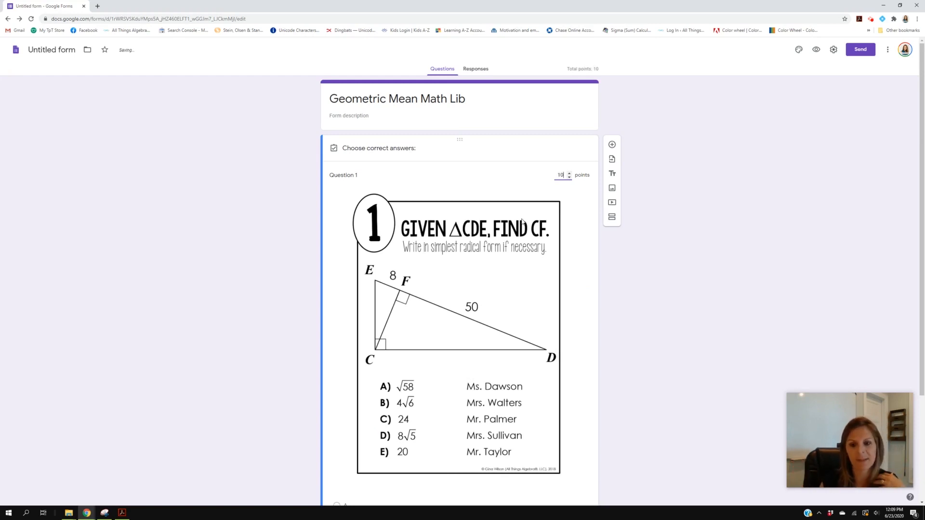
Step: Mark option E as the correct answer to Question 1 and finish editing its answer key
scroll(518, 337, down, 3)
click(513, 432)
click(574, 470)
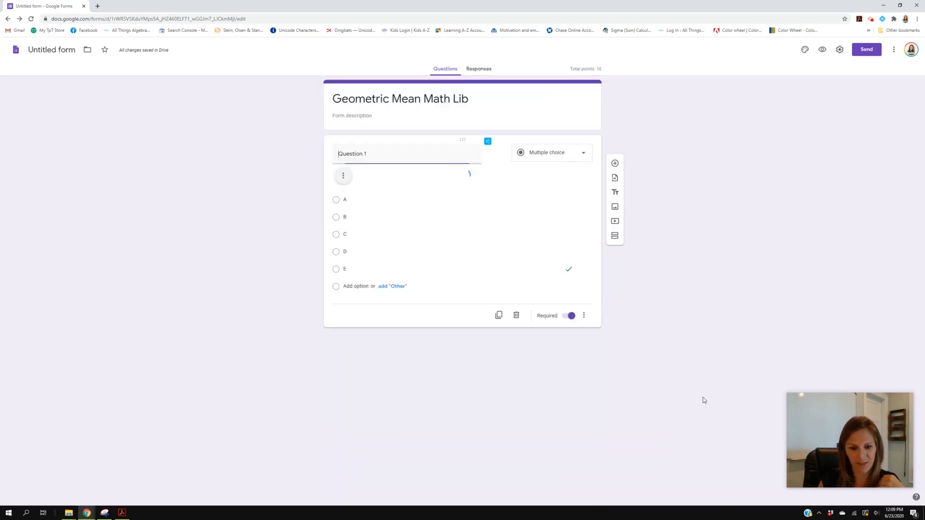
scroll(493, 383, down, 3)
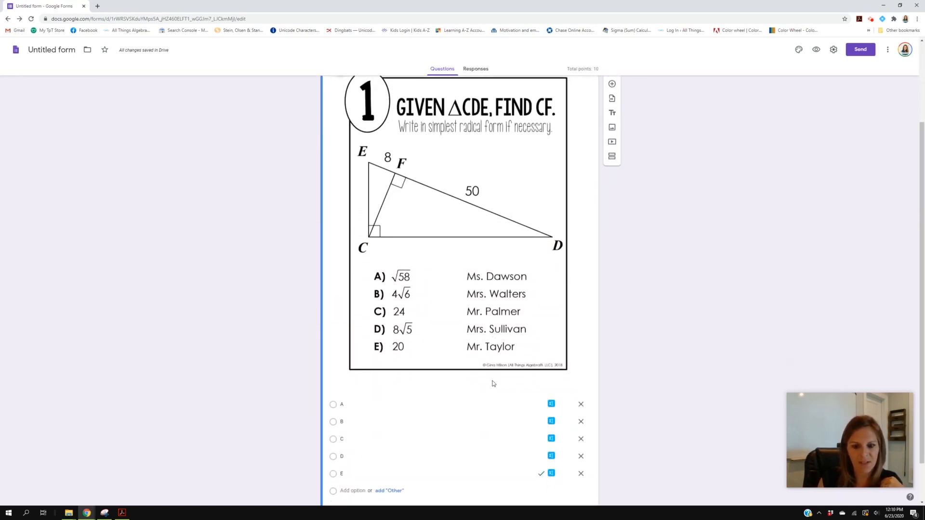
scroll(493, 384, up, 3)
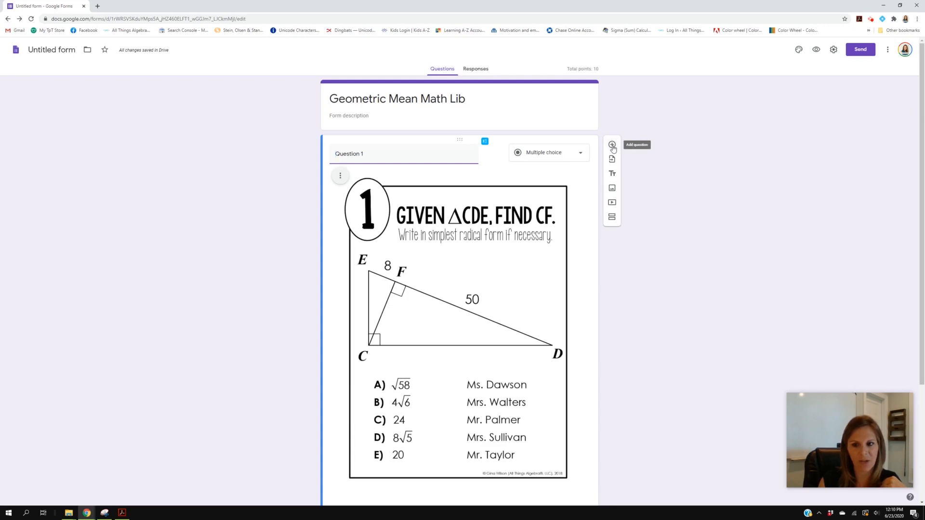
click(612, 145)
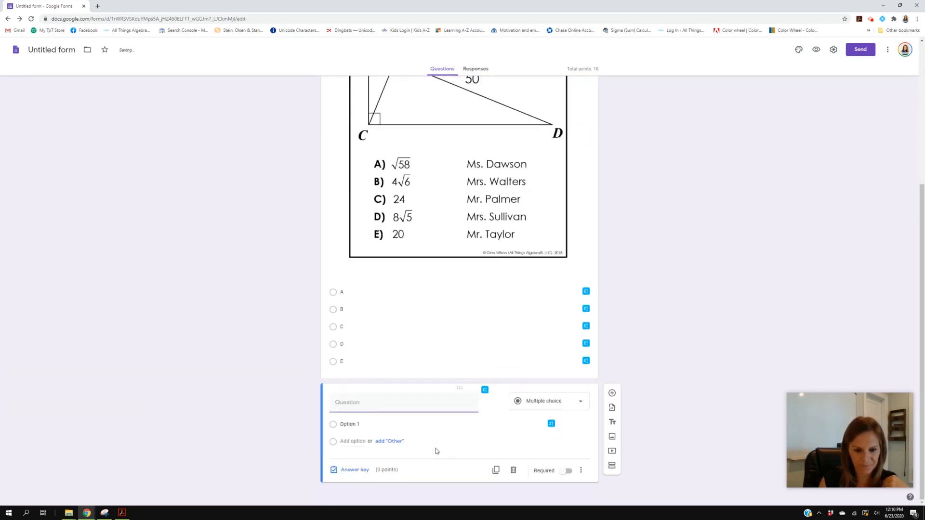
click(354, 404)
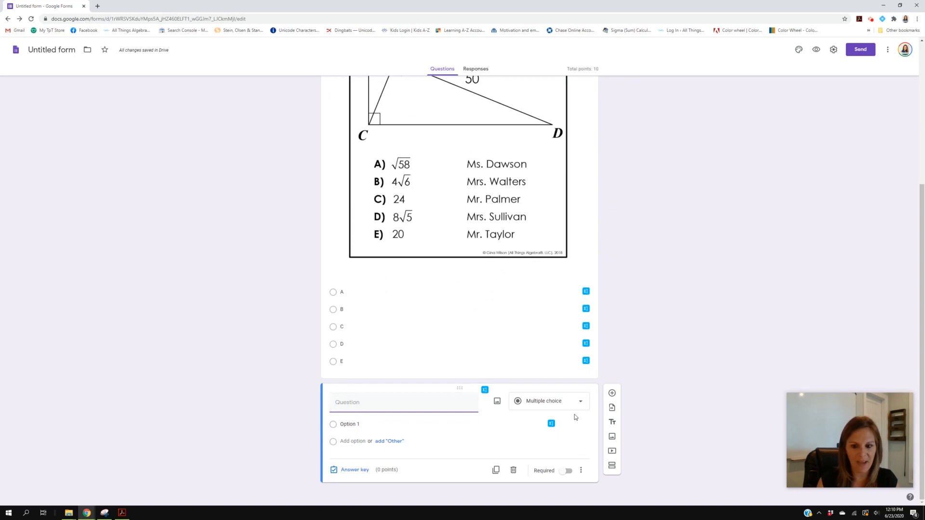
click(496, 470)
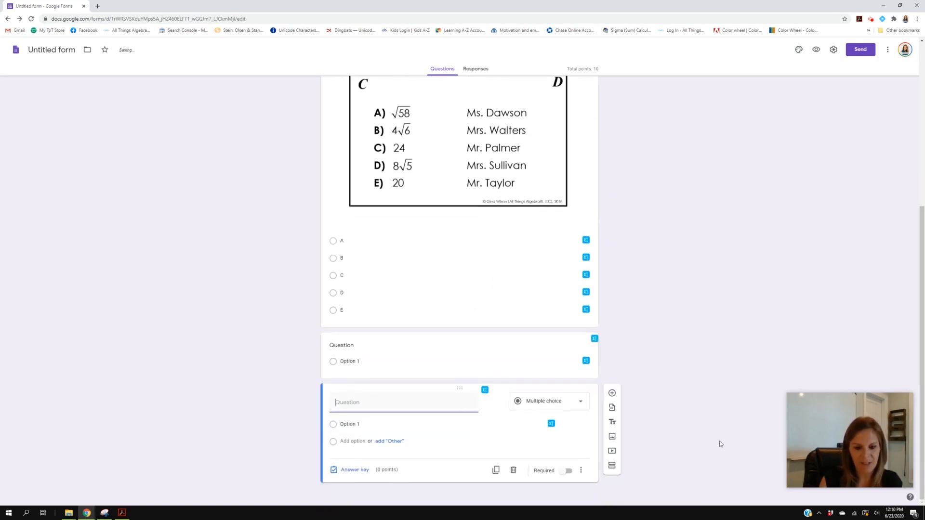
click(514, 470)
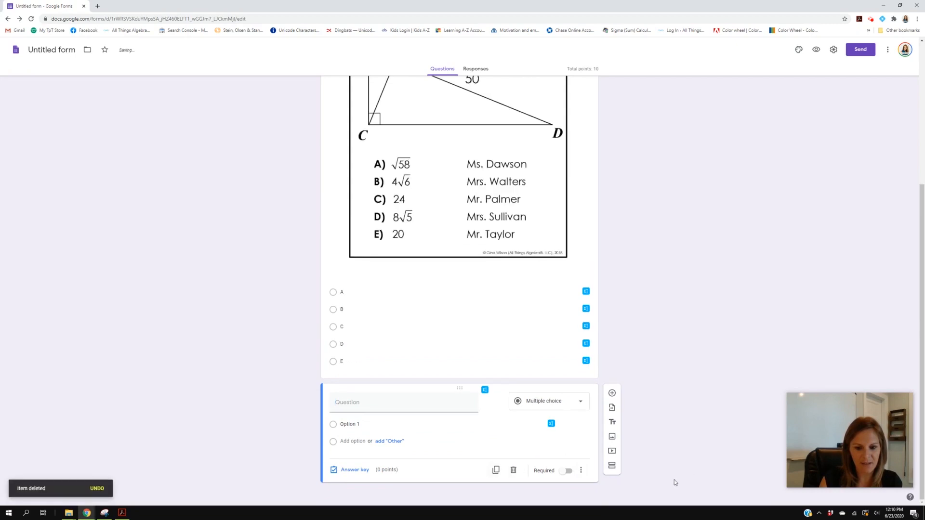
click(513, 470)
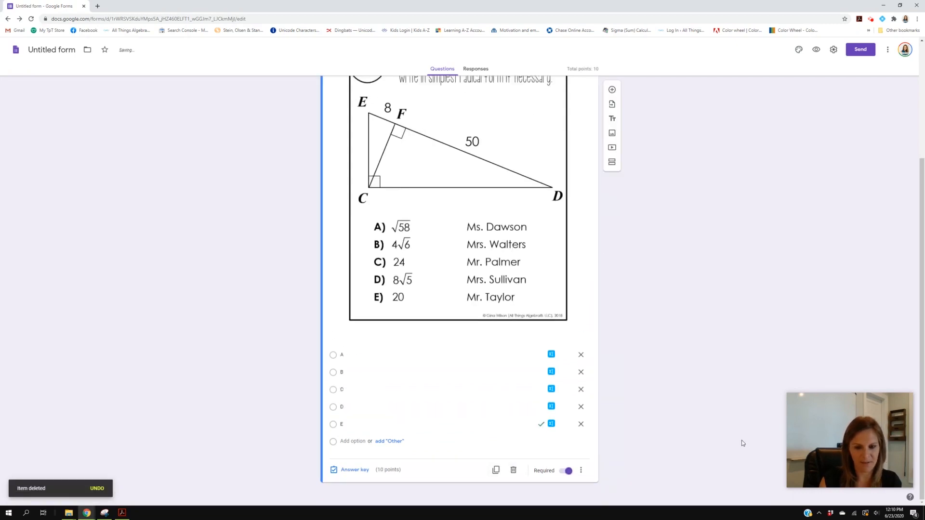
Step: Duplicate Question 1 and title the copy Question 2
scroll(746, 440, up, 5)
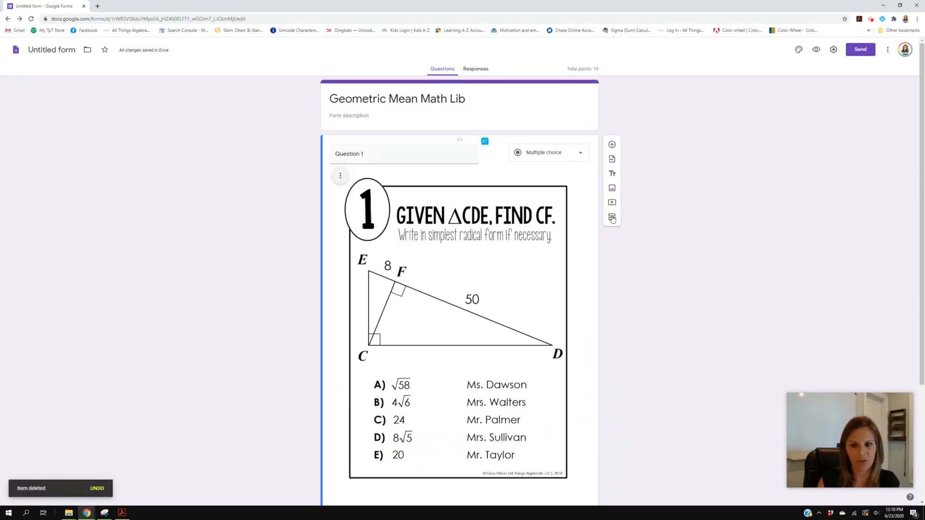
scroll(484, 477, down, 3)
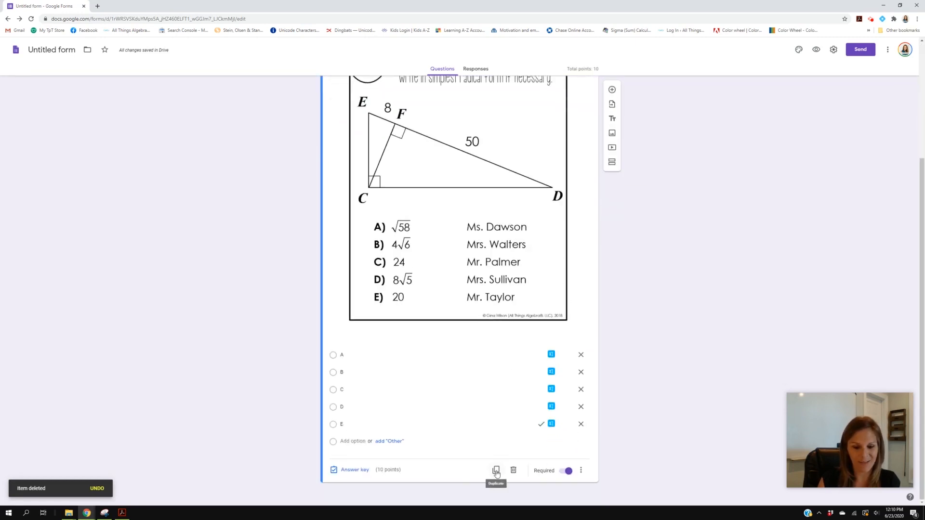
click(496, 471)
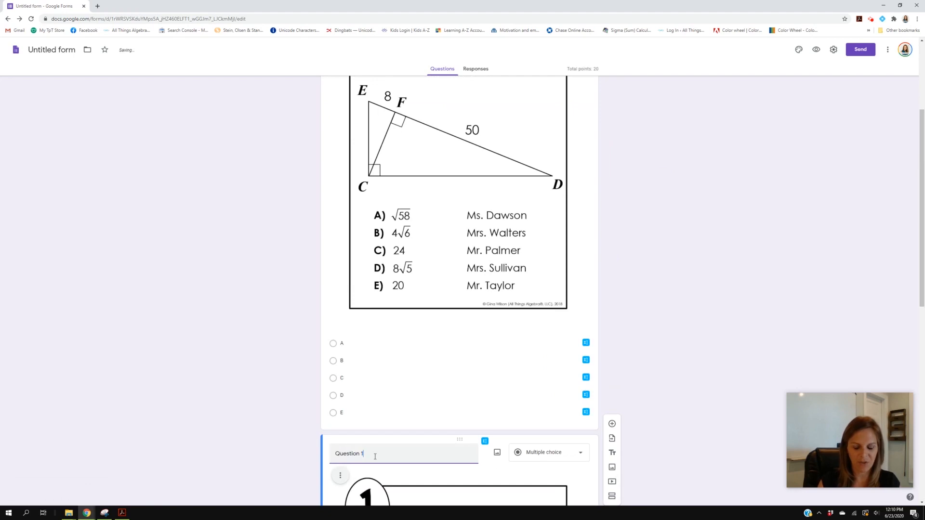
scroll(374, 456, down, 7)
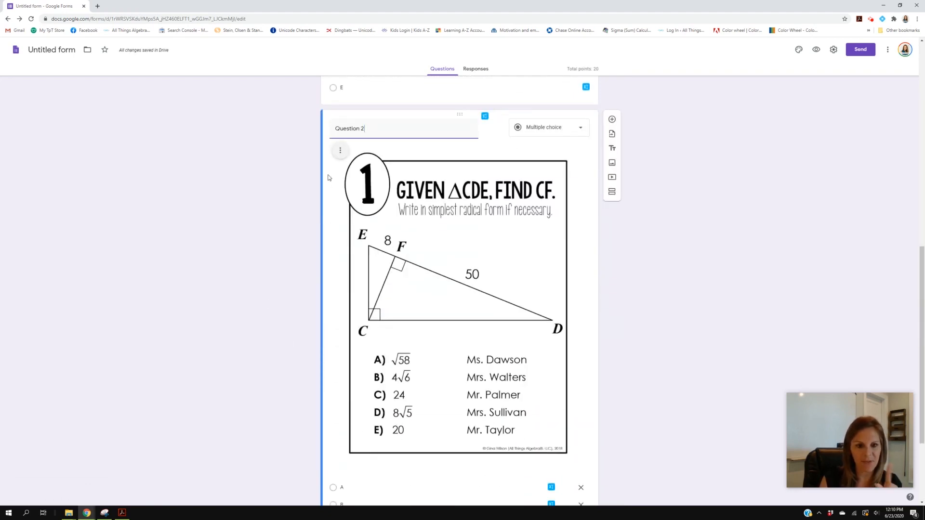
Step: Replace Question 2's image with the uploaded file Geometric Mean Math Lib_page-0006 from the Screenshots folder
click(340, 150)
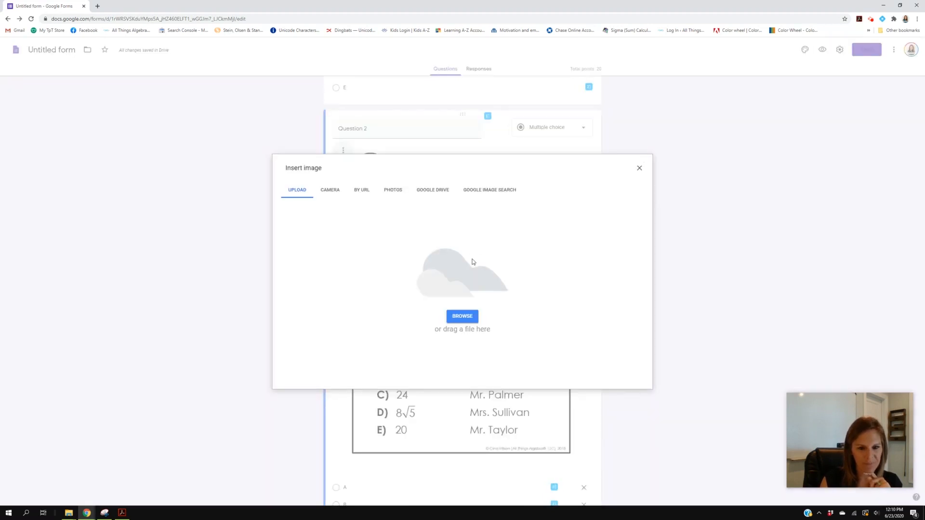
click(462, 316)
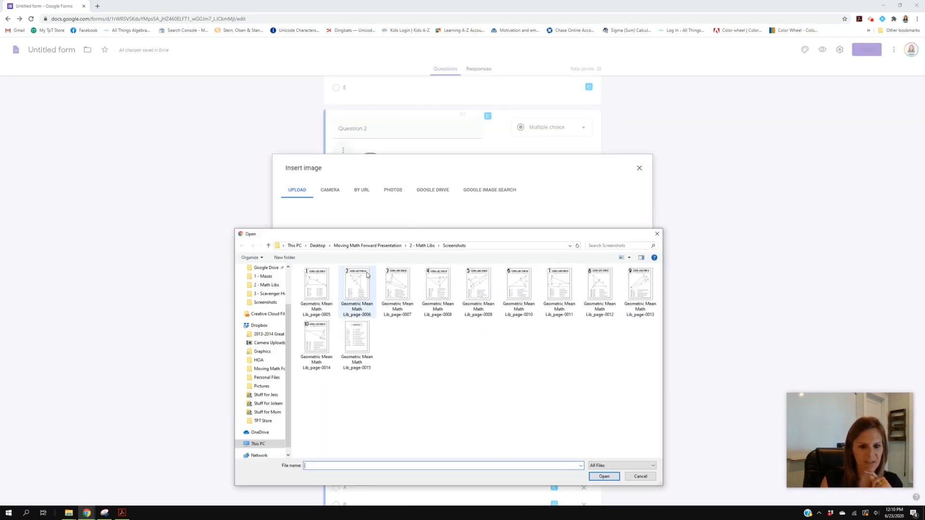
double_click(361, 285)
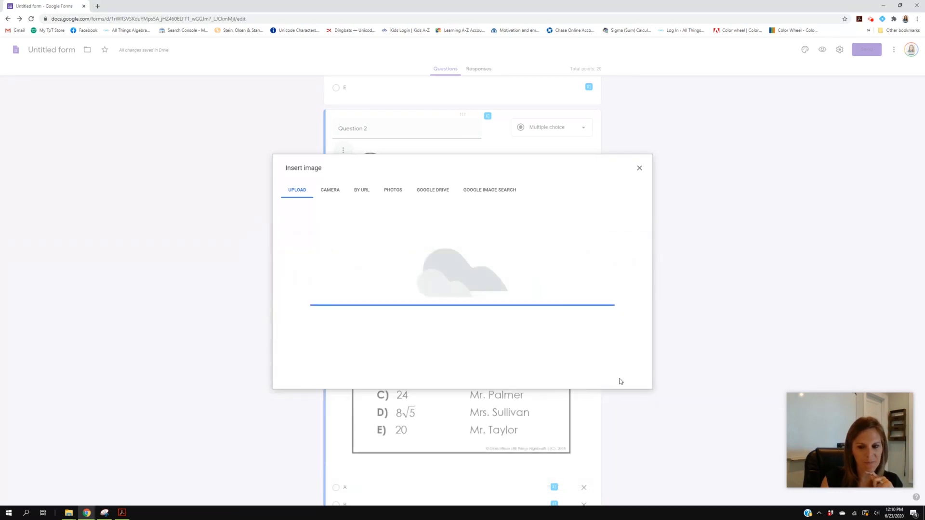
Step: Make option A the only correct answer in Question 2's answer key, clearing option E
scroll(560, 443, down, 3)
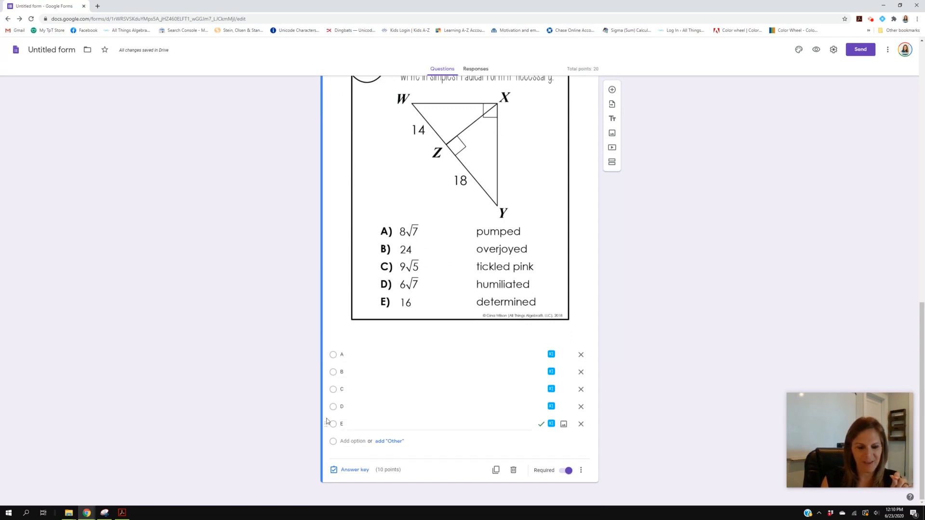
click(355, 470)
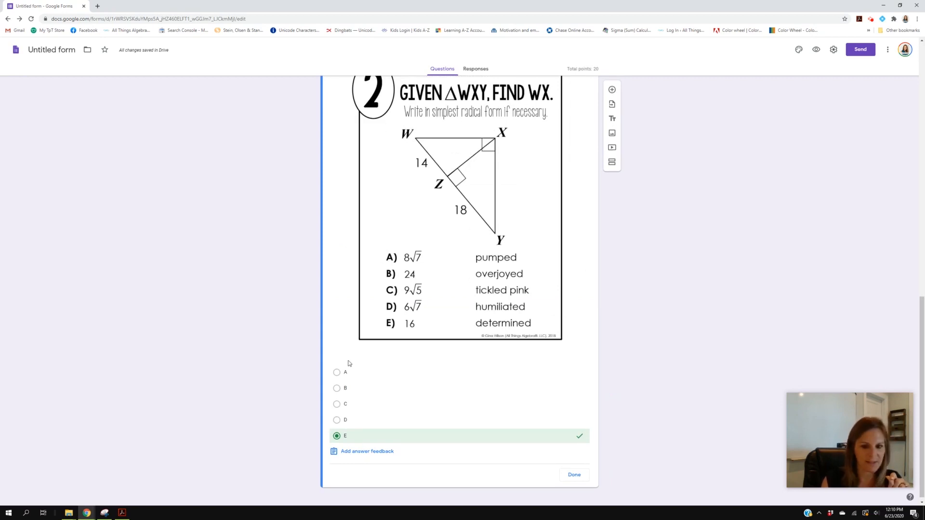
click(337, 373)
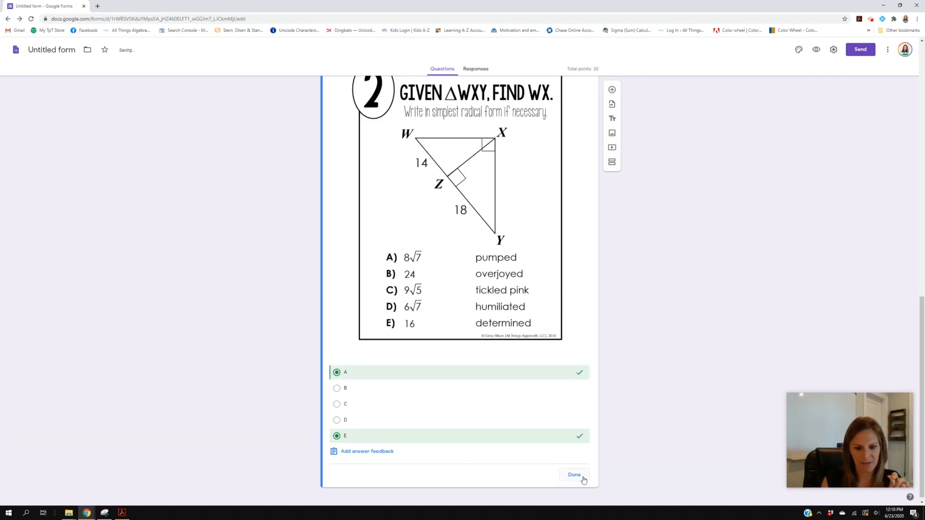
click(336, 436)
click(573, 475)
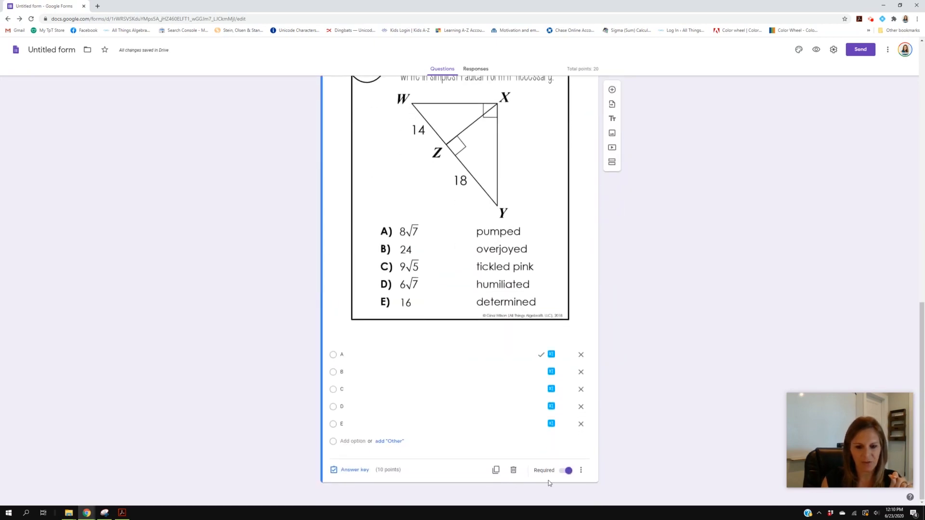
Step: Duplicate Question 2 and title the copy Question 3
click(499, 473)
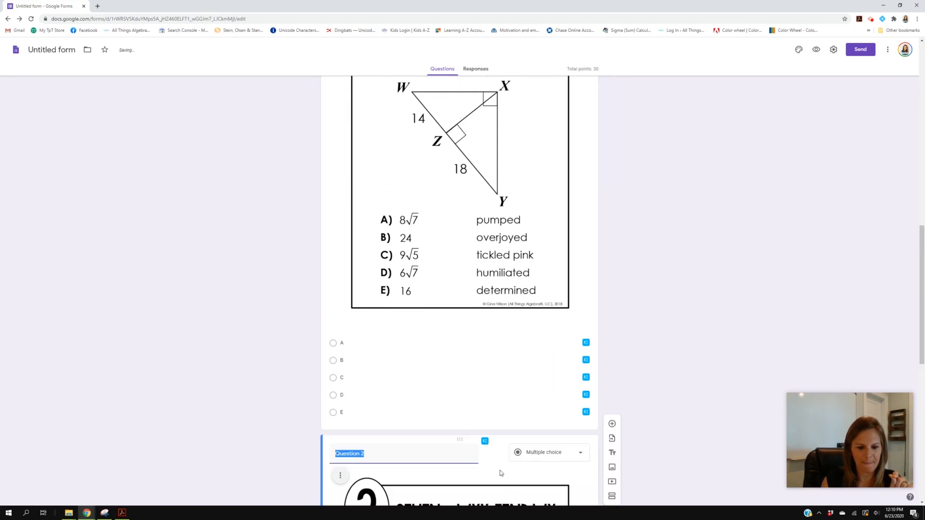
click(381, 454)
text(3)
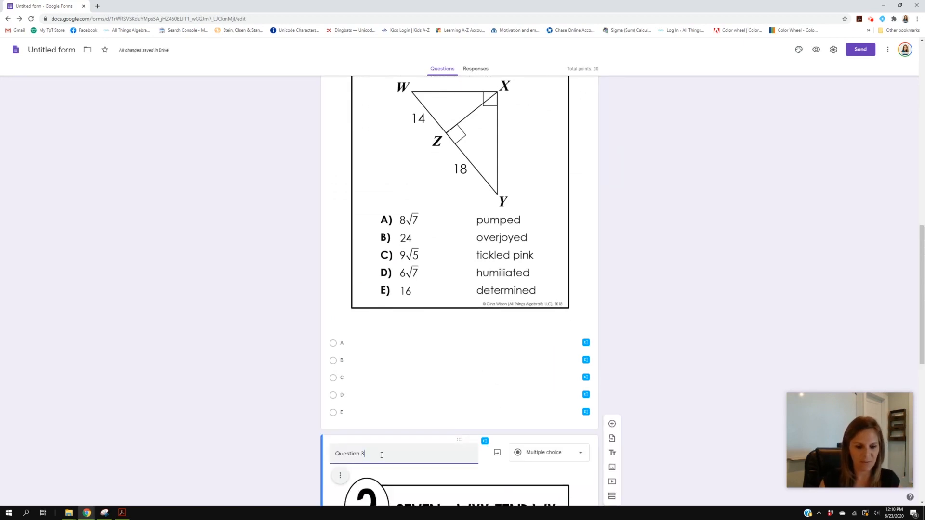
Step: Replace Question 3's image with the uploaded file Geometric Mean Math Lib_page-0007
scroll(379, 434, down, 5)
click(341, 223)
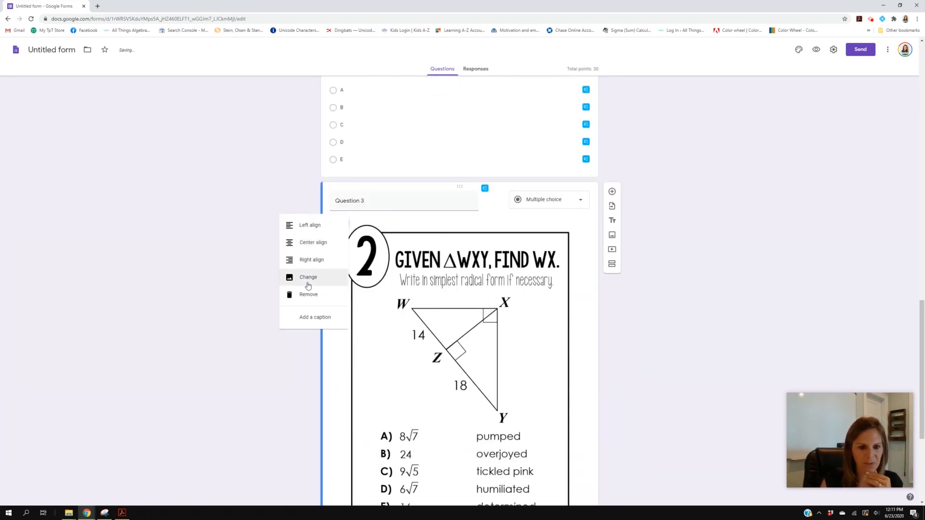
click(339, 284)
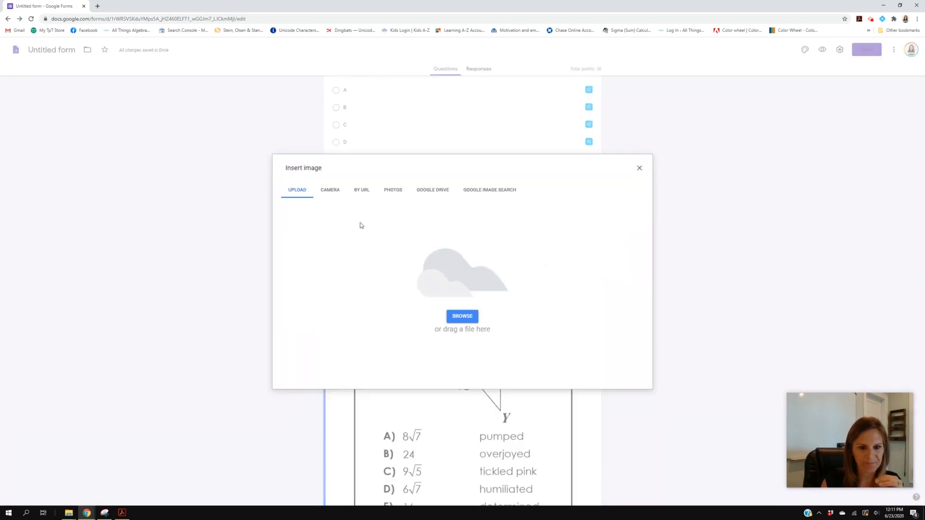
click(453, 321)
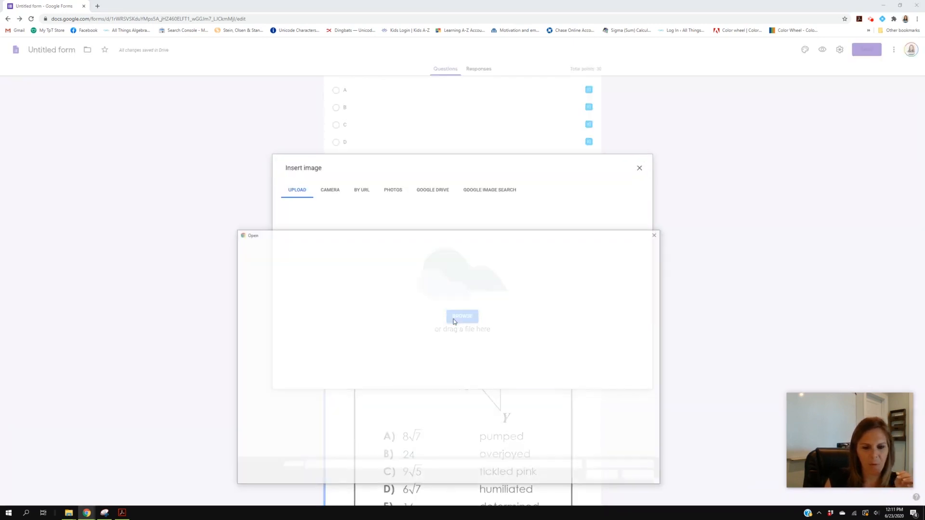
click(388, 297)
double_click(388, 298)
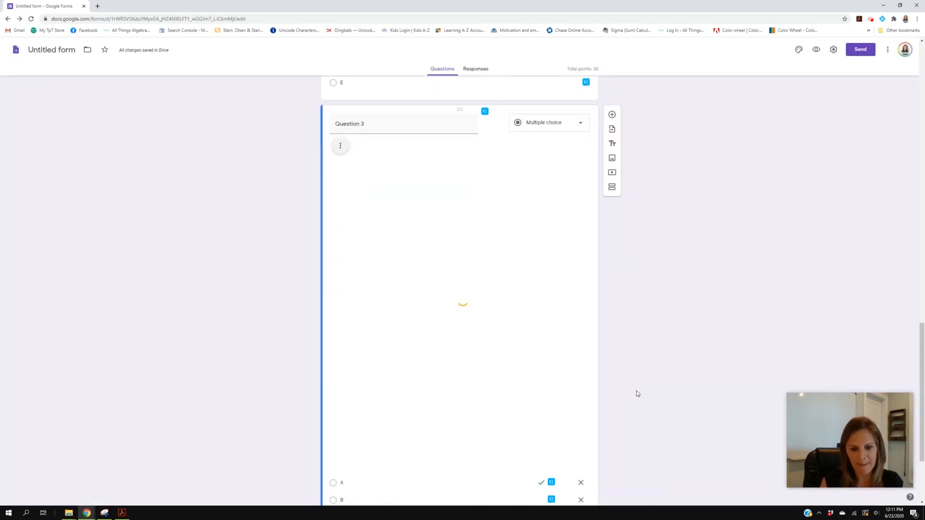
Step: Make option B the only correct answer in Question 3's answer key and finish editing the key
click(353, 471)
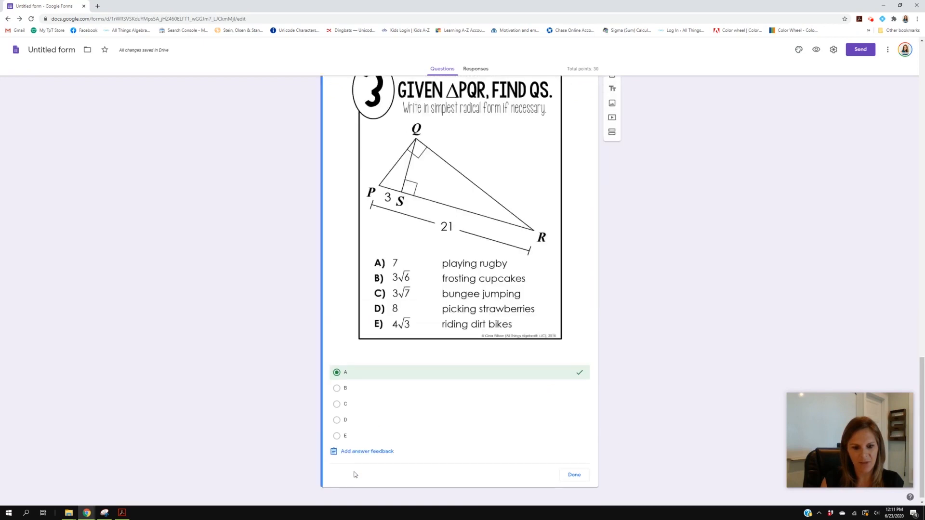
click(337, 388)
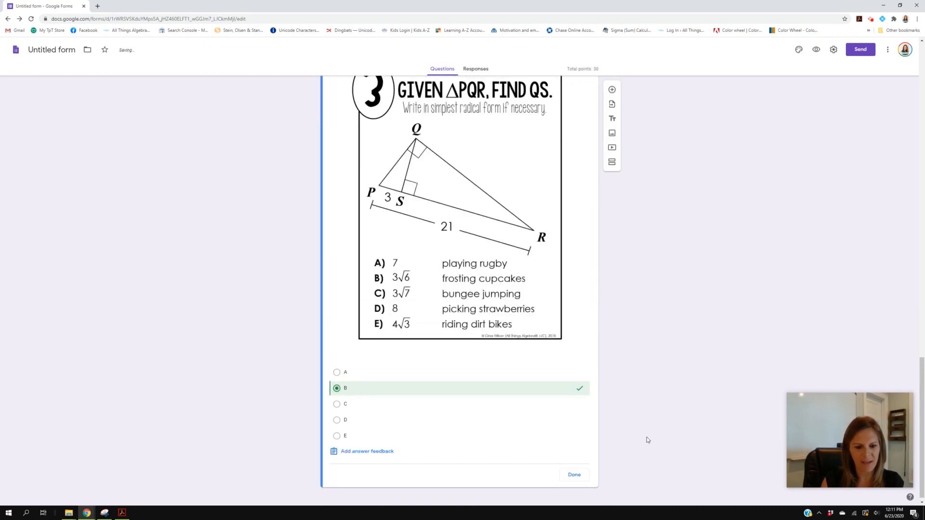
click(574, 475)
right_click(677, 357)
click(225, 388)
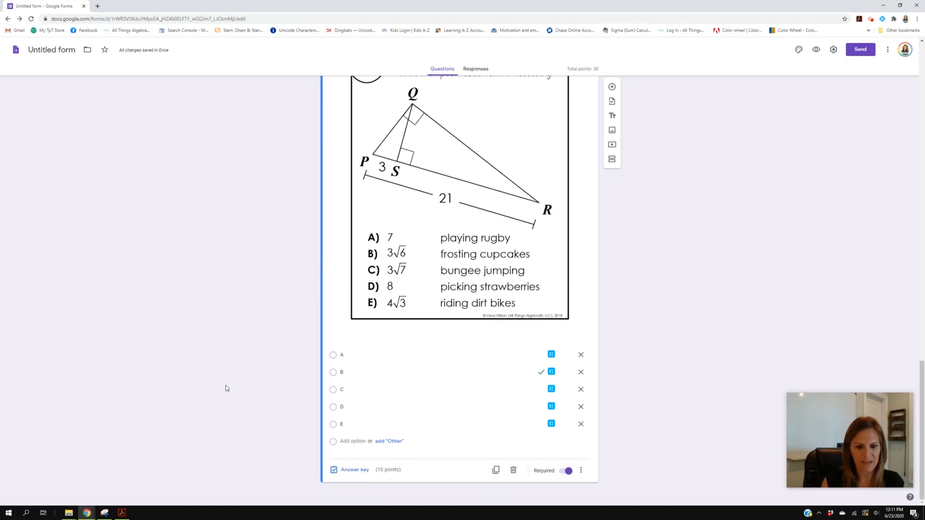
Step: Duplicate Question 3 and title the copy Question 4
click(496, 470)
click(386, 455)
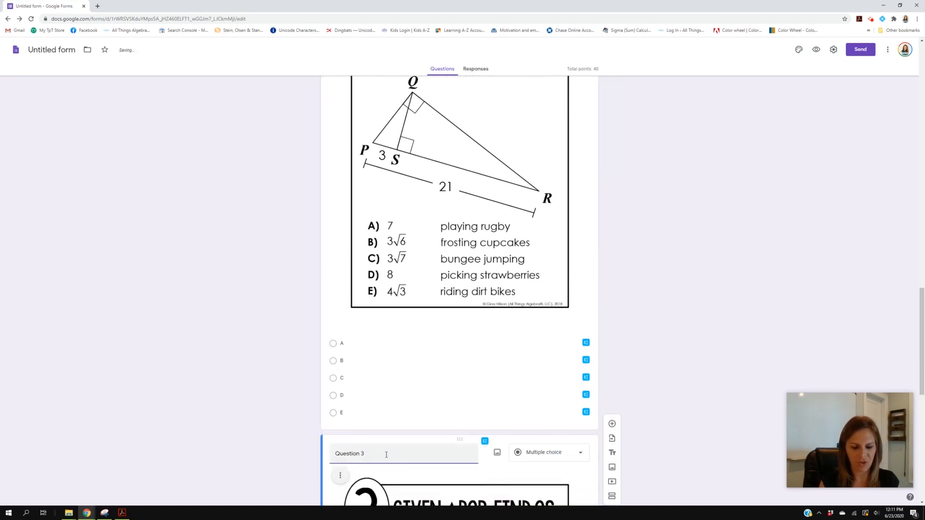
text(4)
Step: Replace Question 4's image with the uploaded file Geometric Mean Math Lib_page-0008
scroll(386, 455, down, 5)
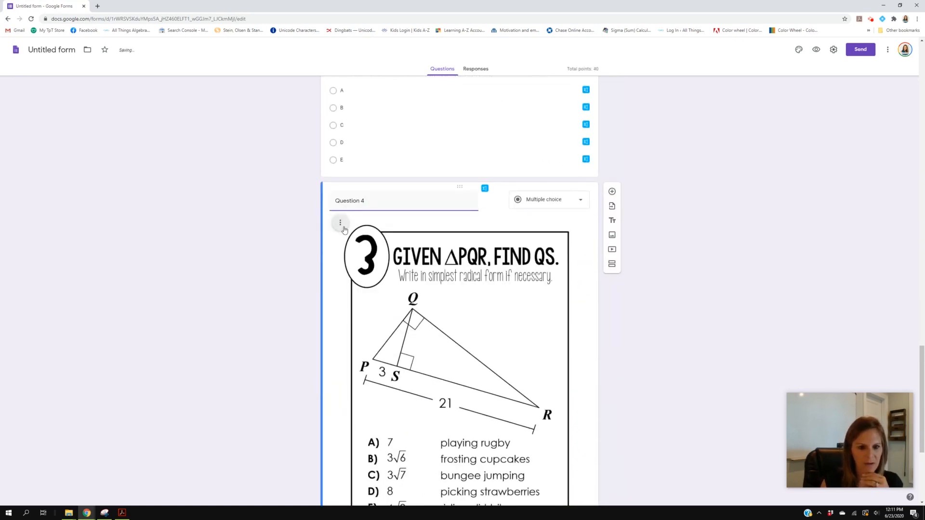
click(341, 224)
click(310, 277)
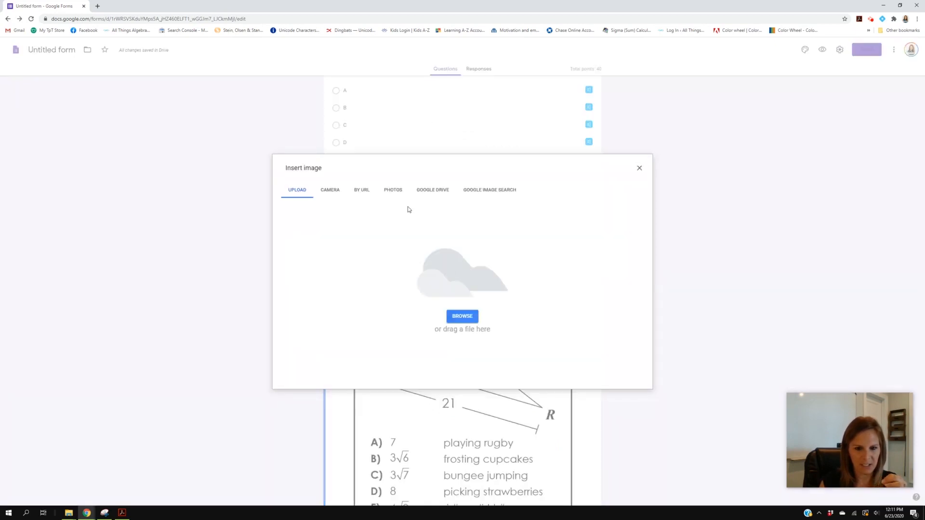
click(462, 316)
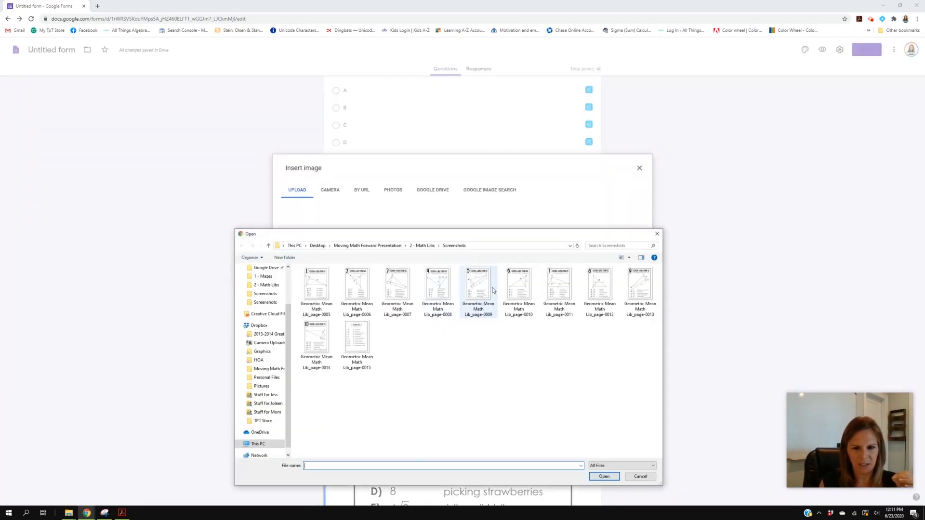
double_click(425, 298)
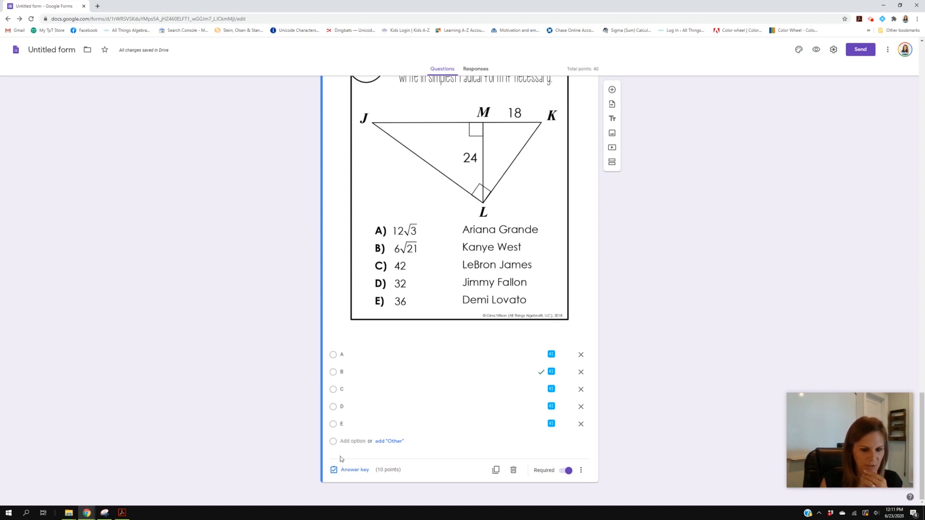
Step: Make option D the only correct answer in Question 4's answer key and finish editing the key
click(343, 470)
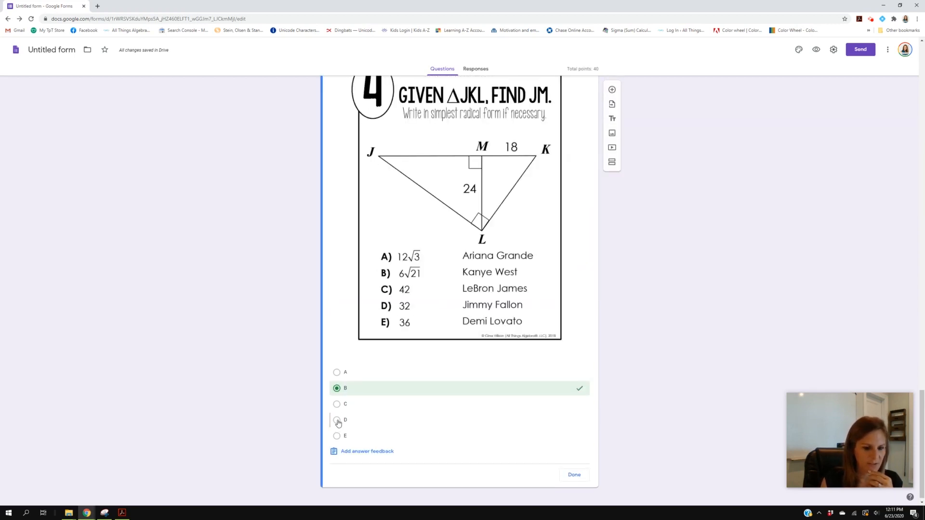
click(337, 420)
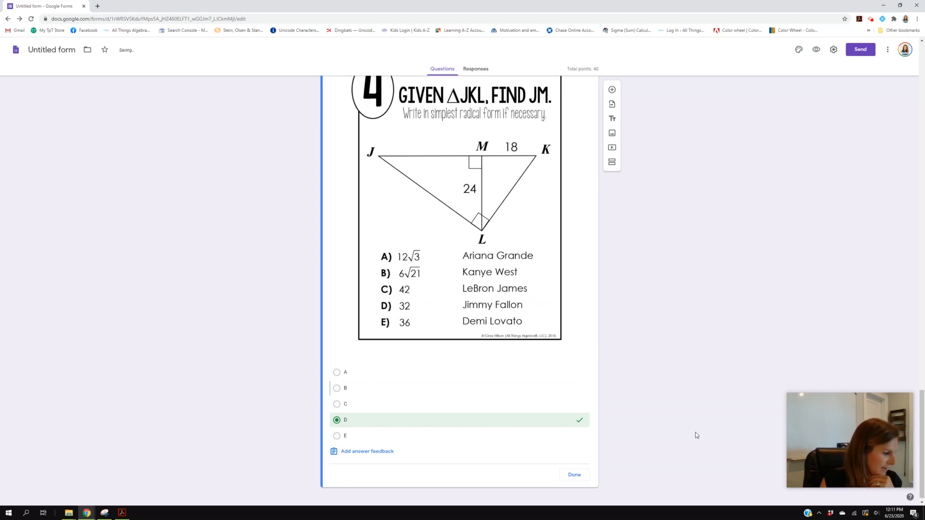
click(574, 474)
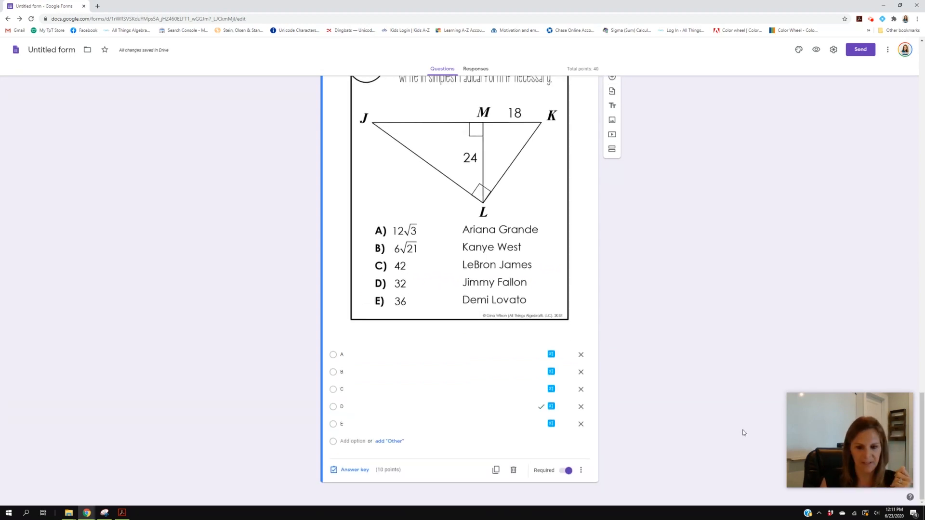
Step: Duplicate Question 4 and title the copy Question 5
click(496, 490)
click(397, 450)
text(5)
Step: Replace Question 5's image with the uploaded file Geometric Mean Math Lib_page-0009
scroll(396, 450, down, 4)
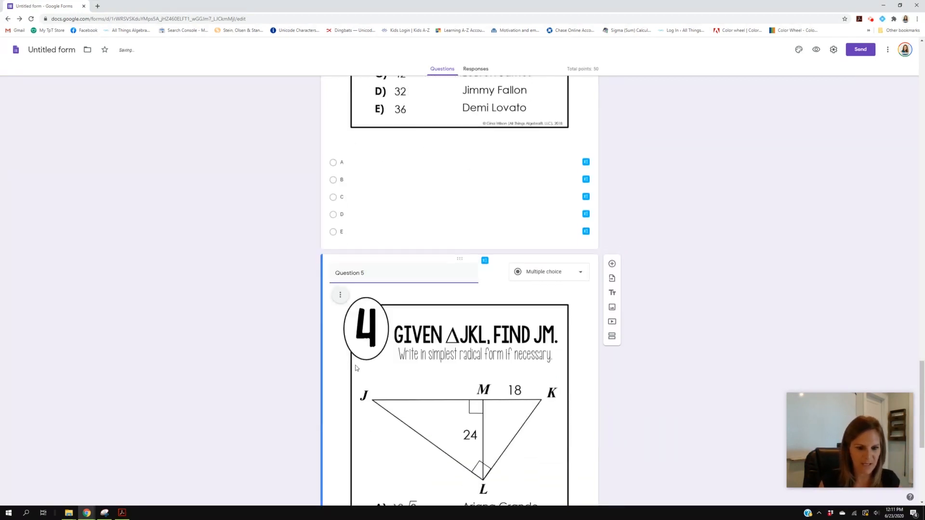
click(340, 296)
click(316, 347)
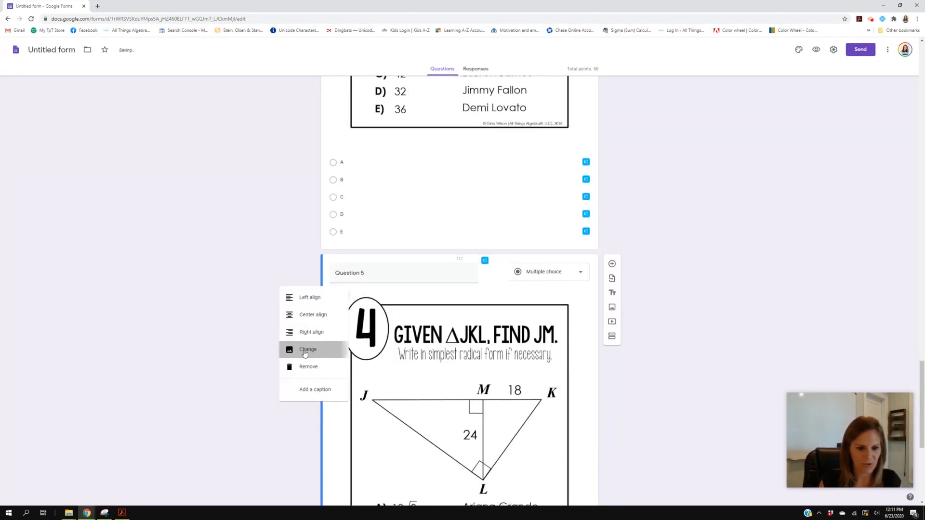
click(462, 315)
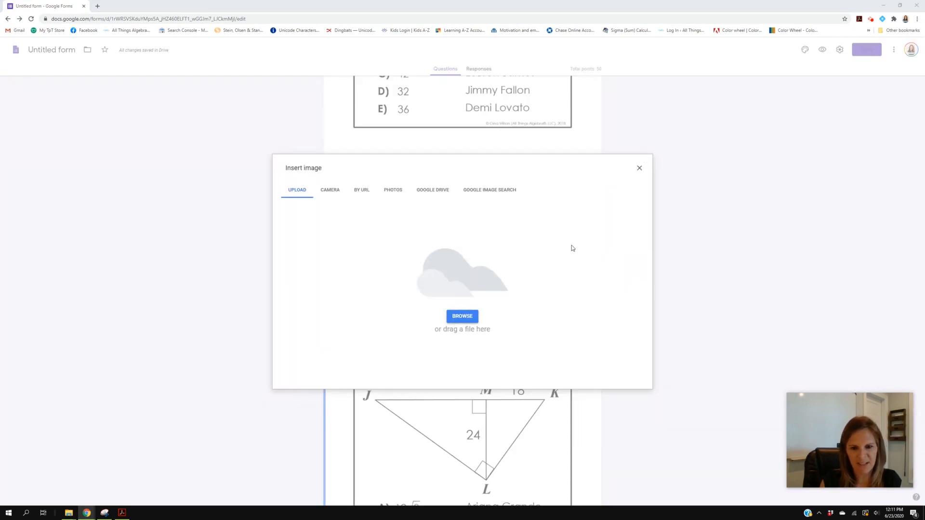
double_click(478, 307)
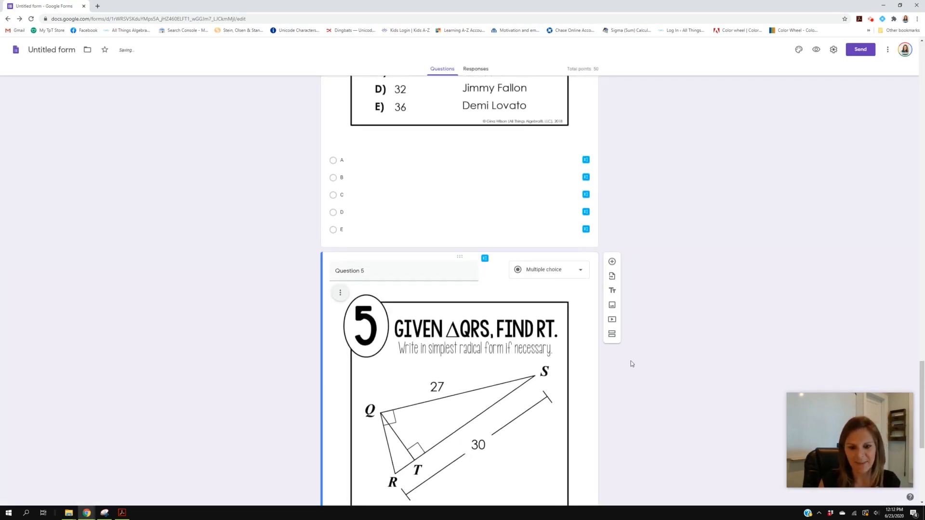
Step: Make option E the only correct answer in Question 5's answer key, clearing option D
scroll(631, 364, down, 6)
click(346, 472)
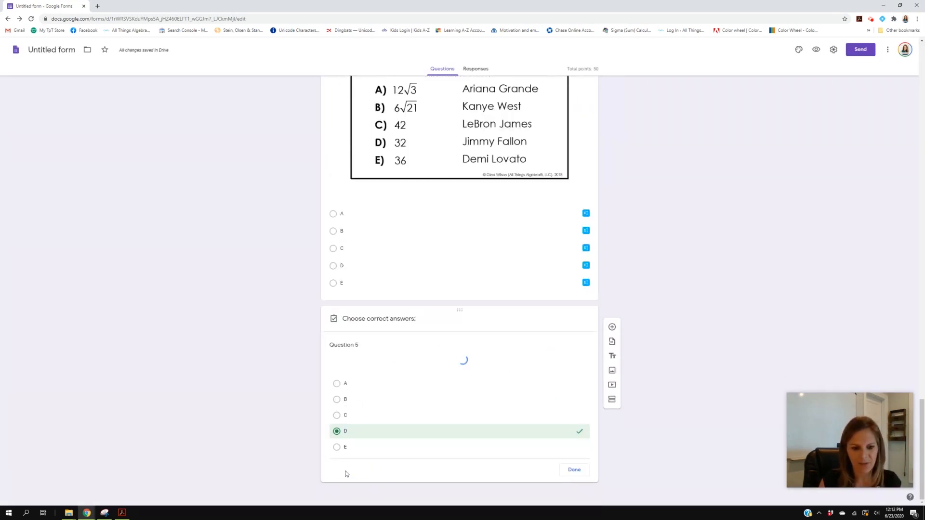
click(337, 435)
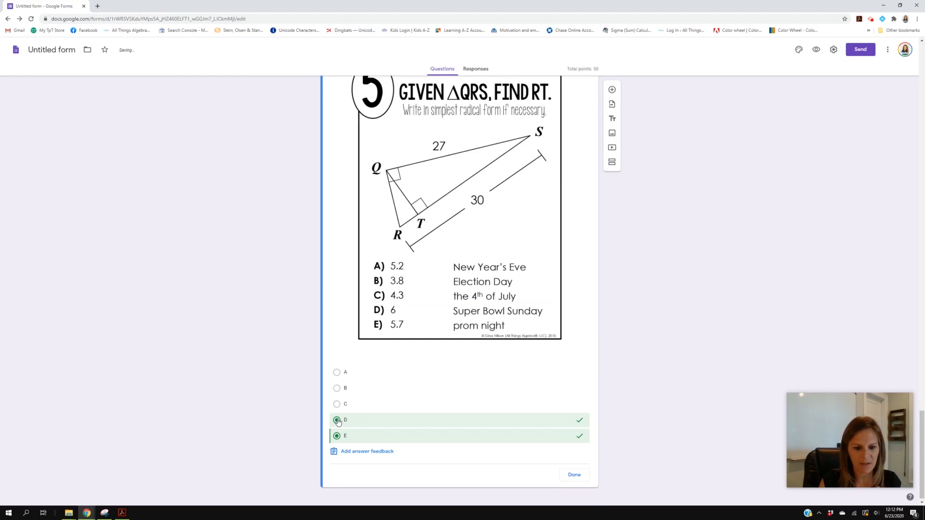
click(573, 475)
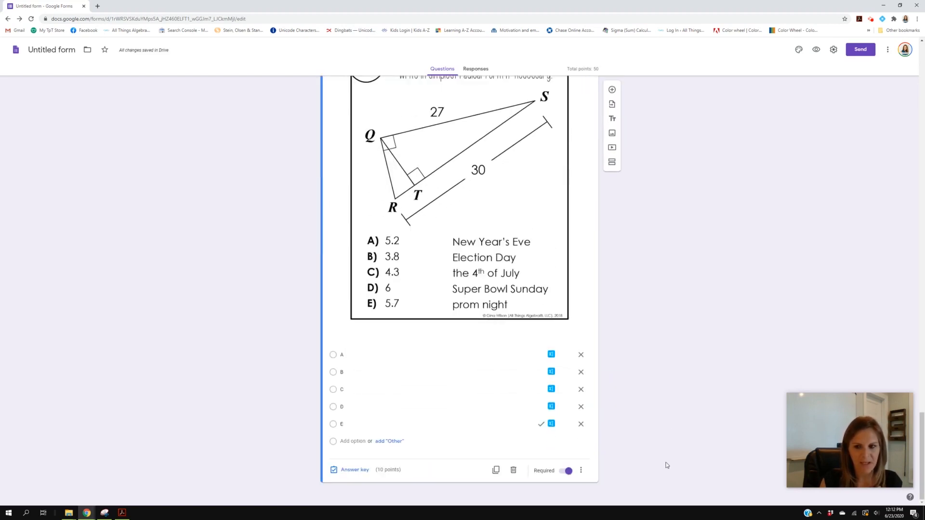
click(870, 18)
click(828, 98)
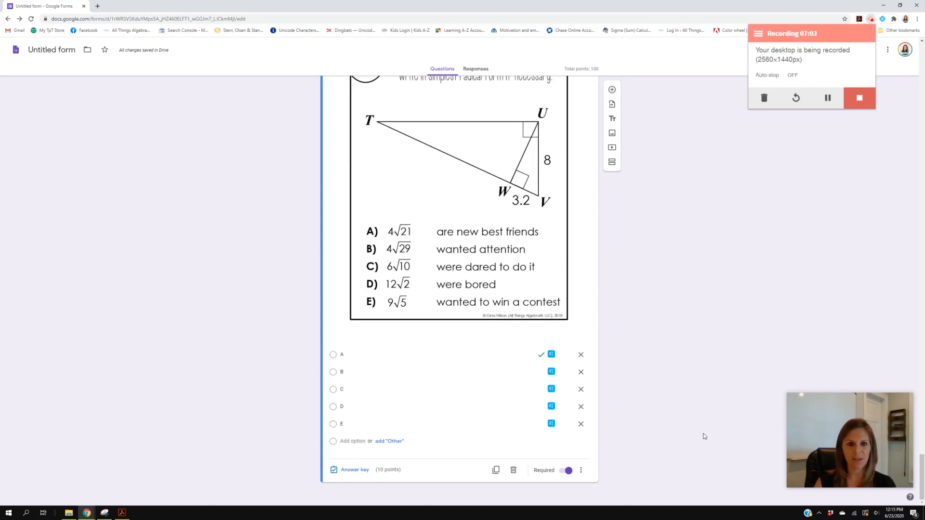
Step: Review the finished questions at the end of the form, checking the images and answer options through Question 10
scroll(704, 436, up, 10)
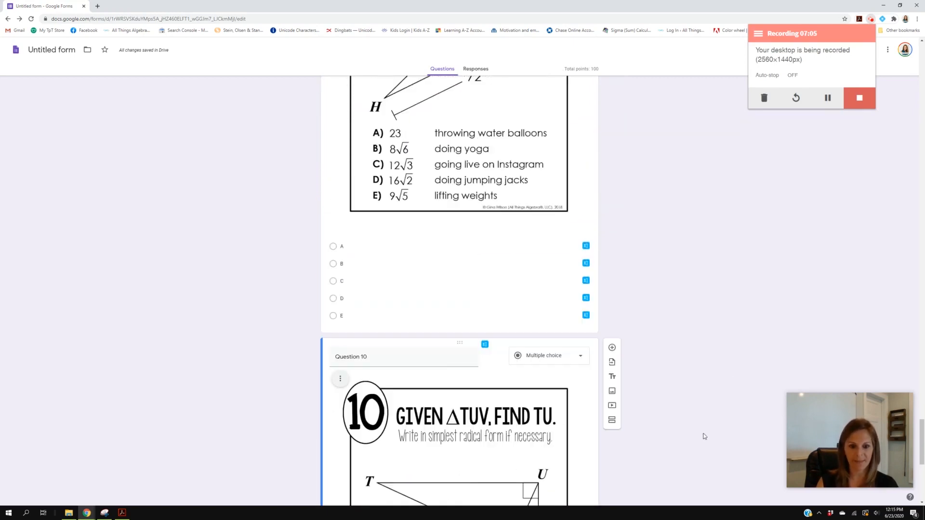
scroll(704, 437, up, 5)
scroll(704, 436, down, 4)
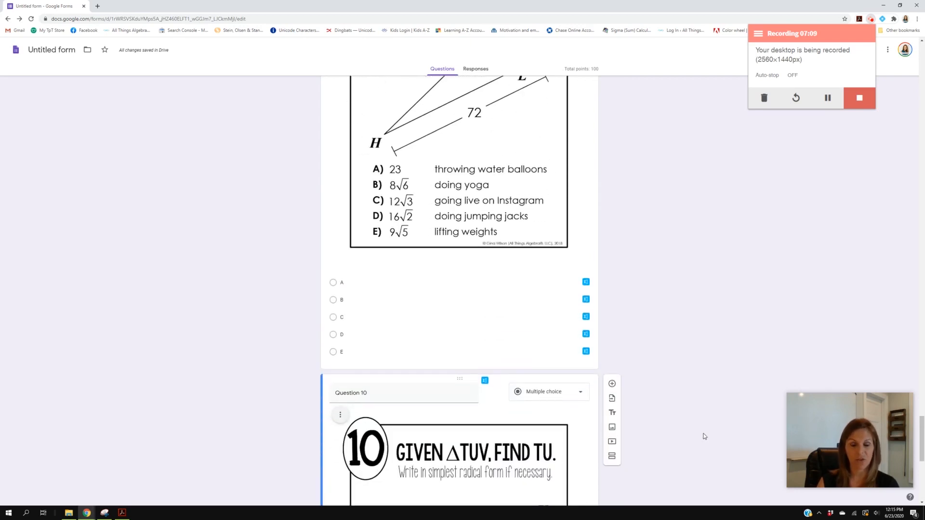
scroll(704, 436, up, 4)
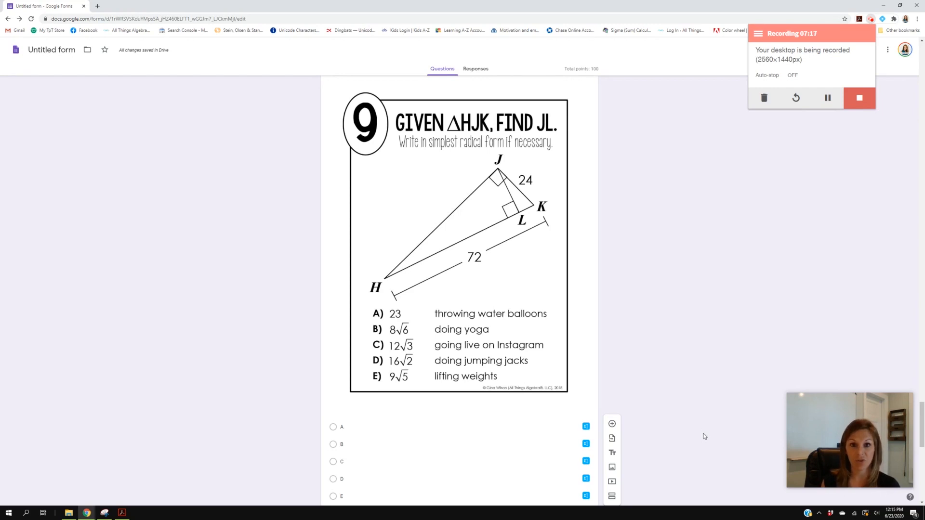
scroll(704, 436, up, 3)
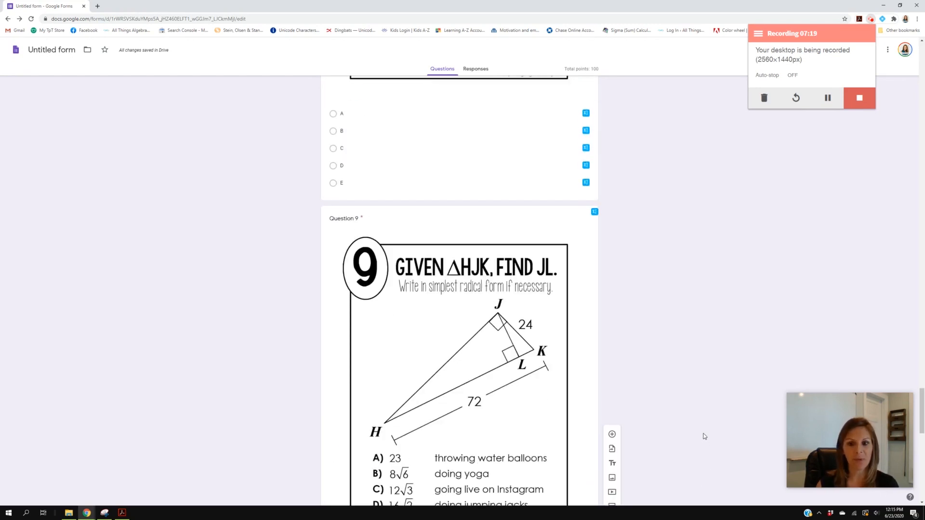
scroll(704, 436, up, 3)
scroll(704, 437, down, 7)
scroll(704, 437, down, 10)
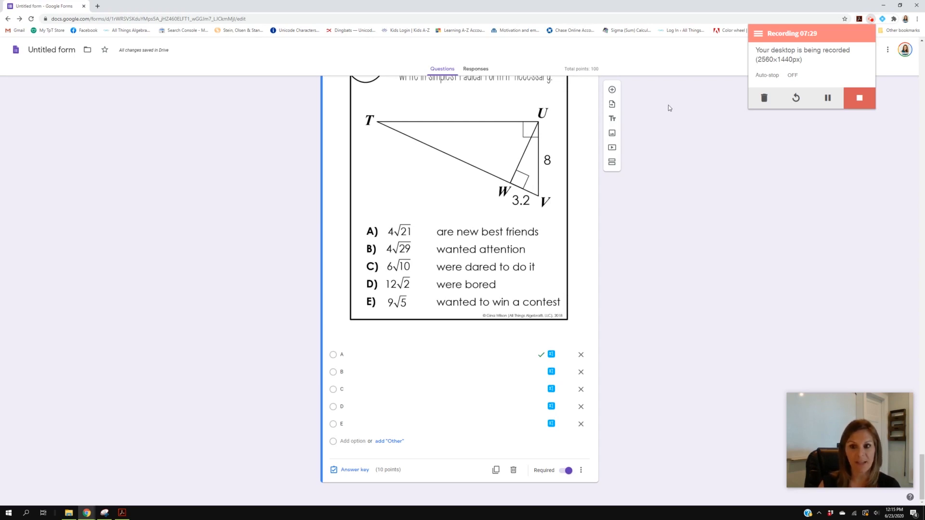
Step: Add a new question after Question 10 and set its type to Paragraph
click(612, 90)
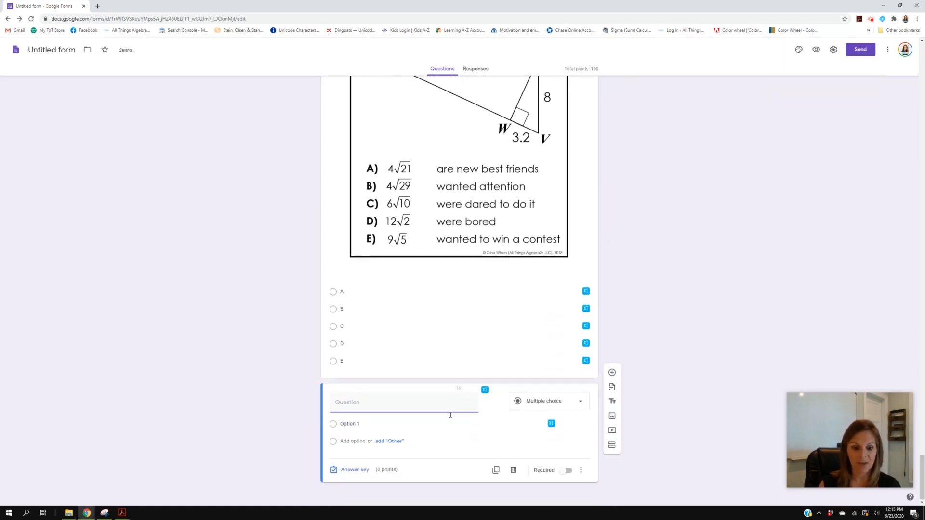
click(534, 402)
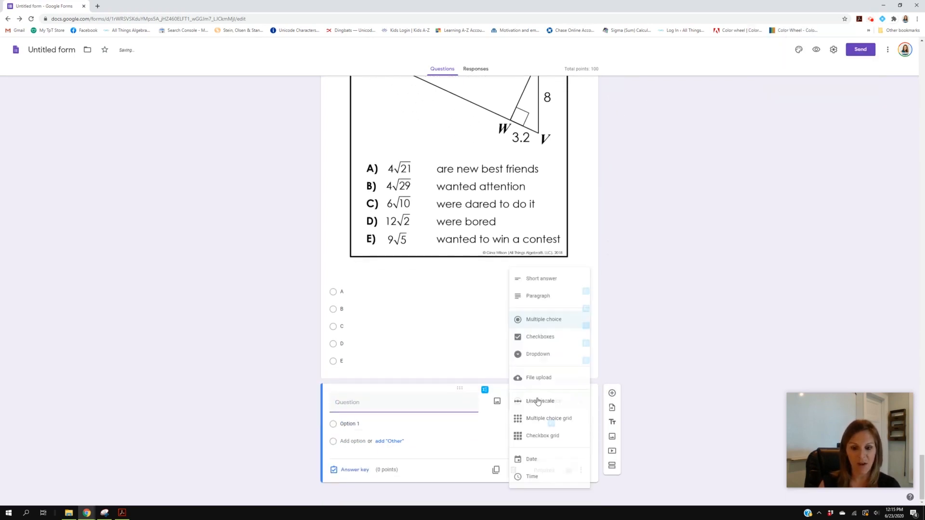
click(539, 297)
click(379, 414)
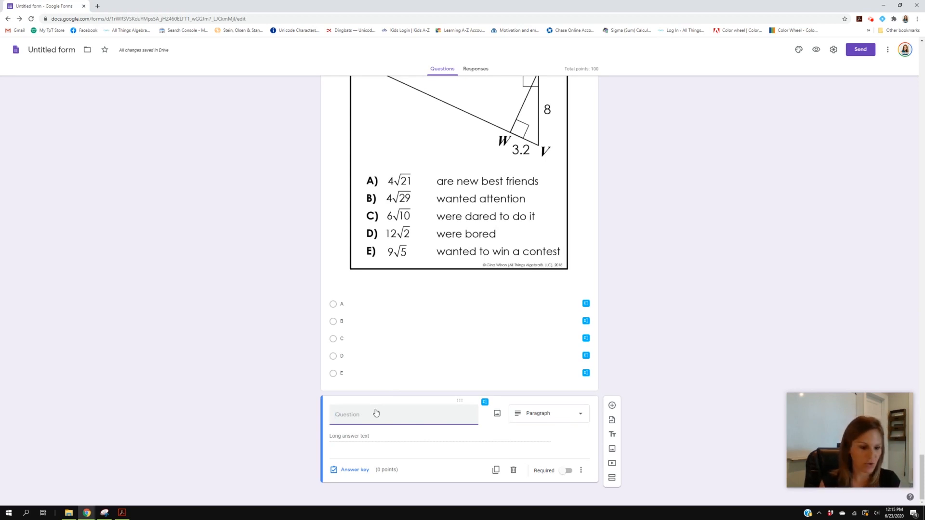
text(W)
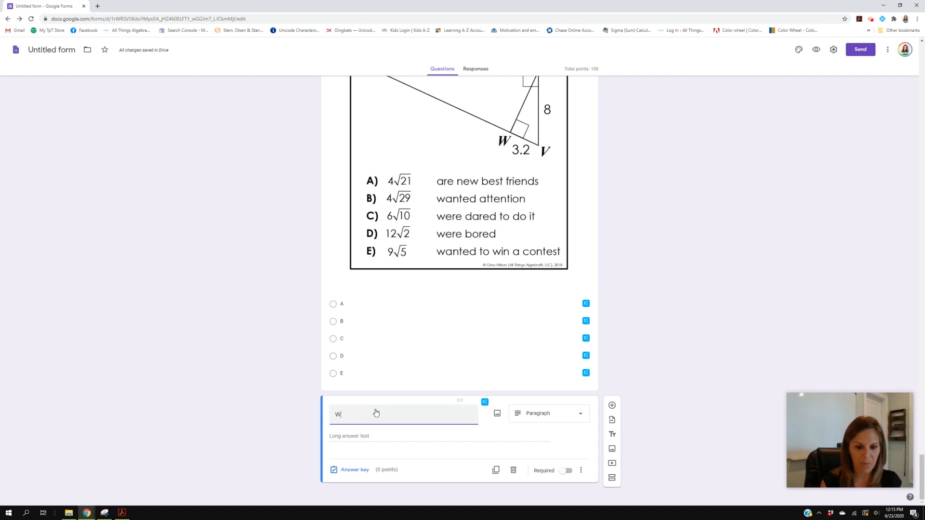
text(rite your Math Lib below by wr)
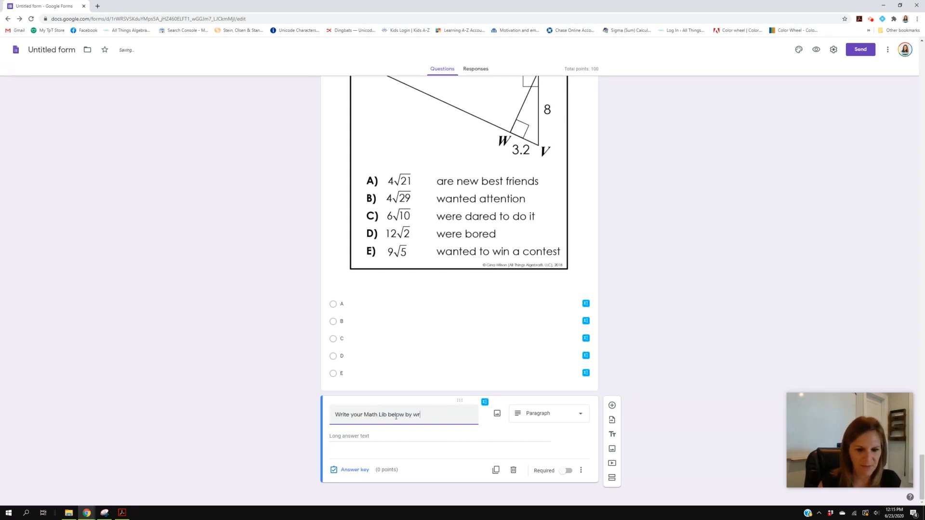
Step: Set the paragraph question's text to "Using the template below, write a paragraph with your math lib."
drag(431, 417, 299, 412)
text(U)
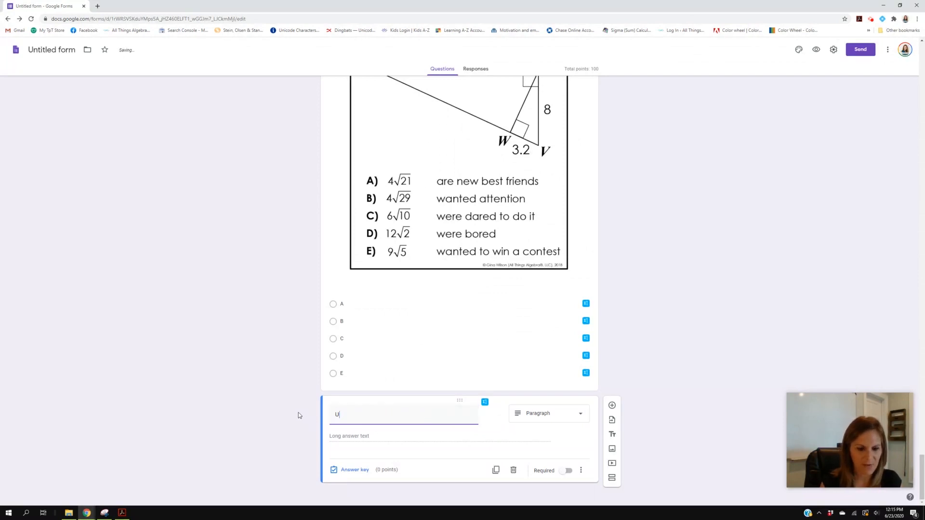
text(sign the template below, wr)
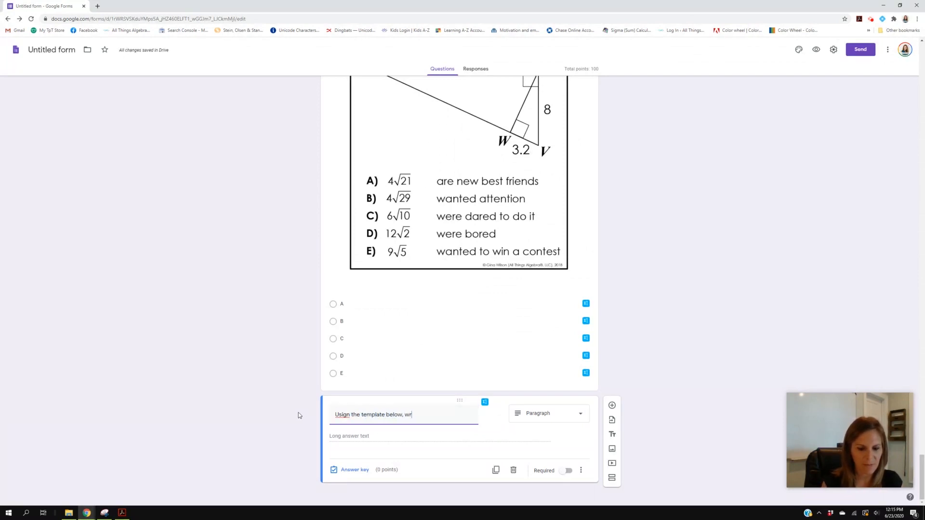
text(ite a paragraph with your math lib.)
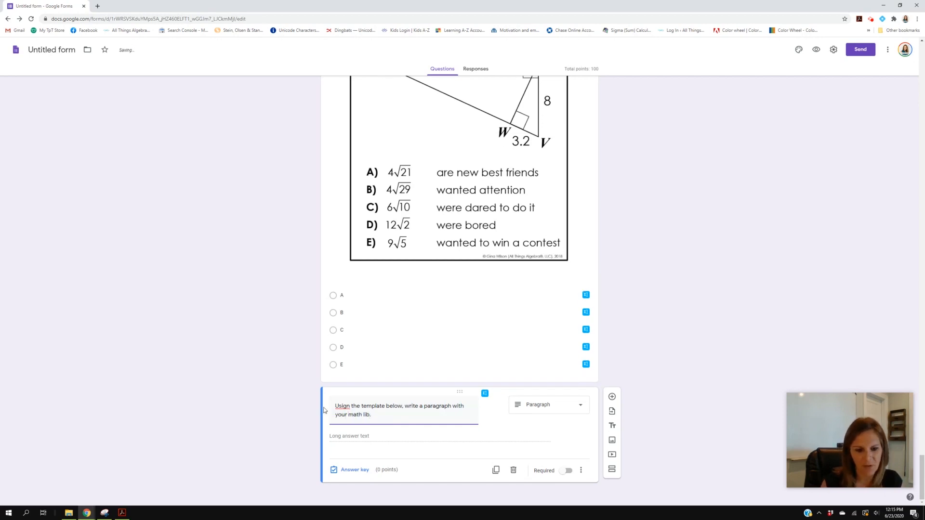
right_click(341, 405)
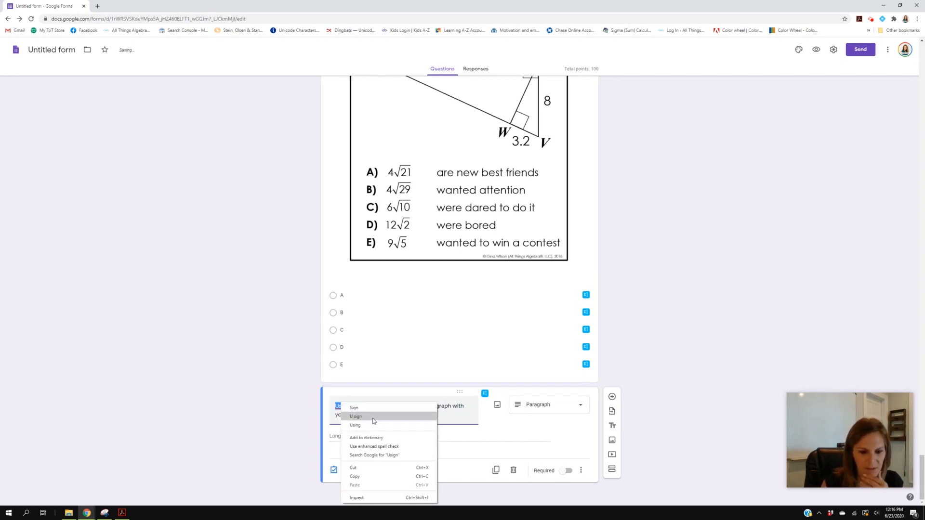
click(366, 425)
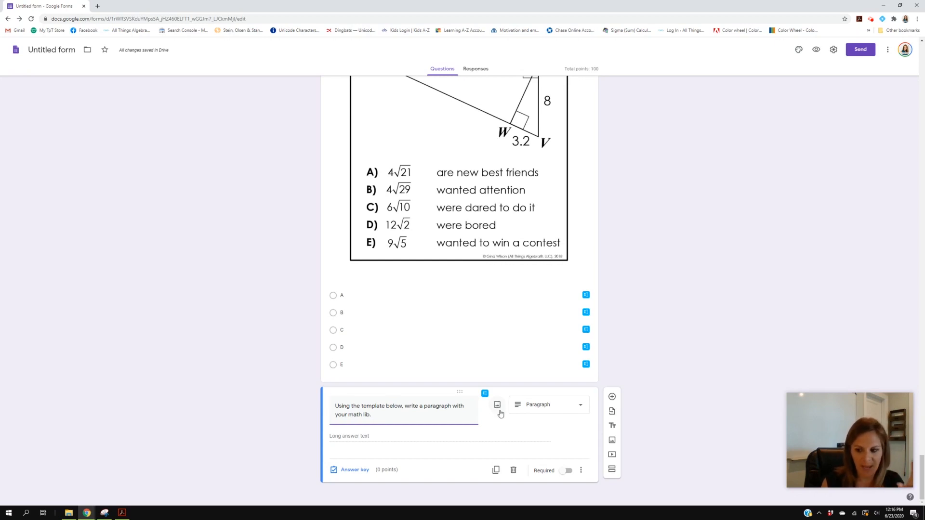
Step: Switch to the PDF in Acrobat and capture its "Write Your Math Lib Below!" fill-in template with the Snipping Tool
click(122, 512)
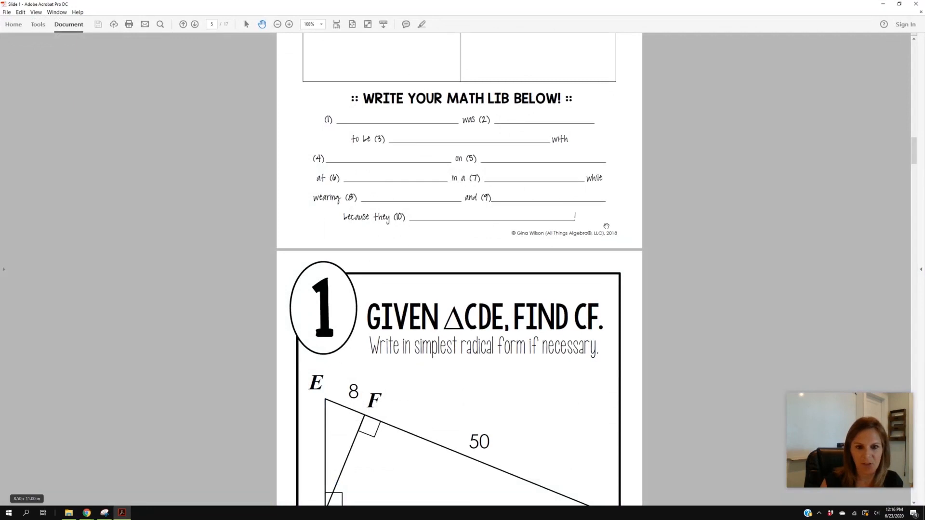
scroll(606, 226, up, 2)
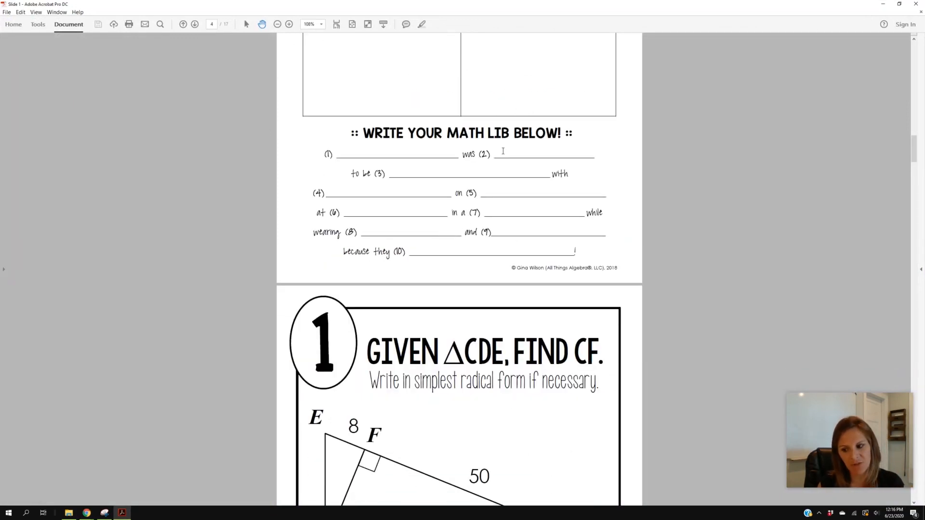
scroll(579, 332, up, 1)
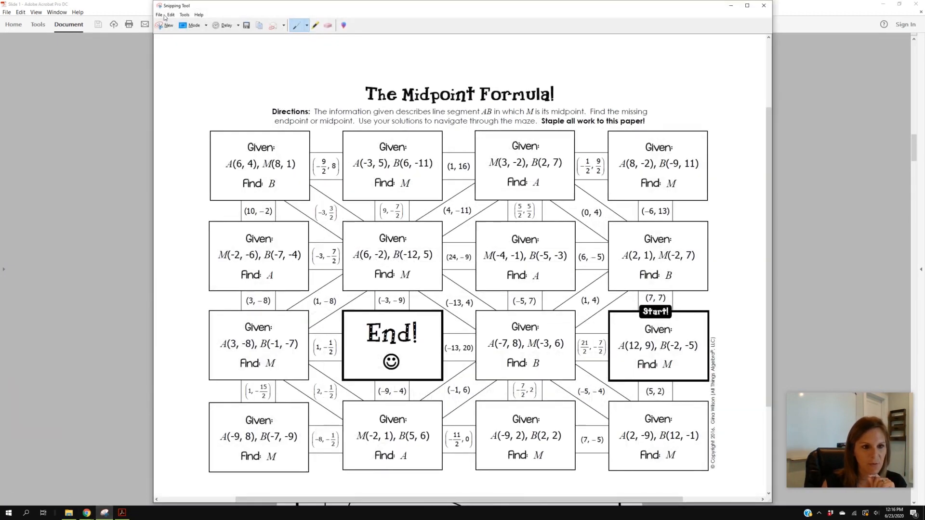
click(104, 512)
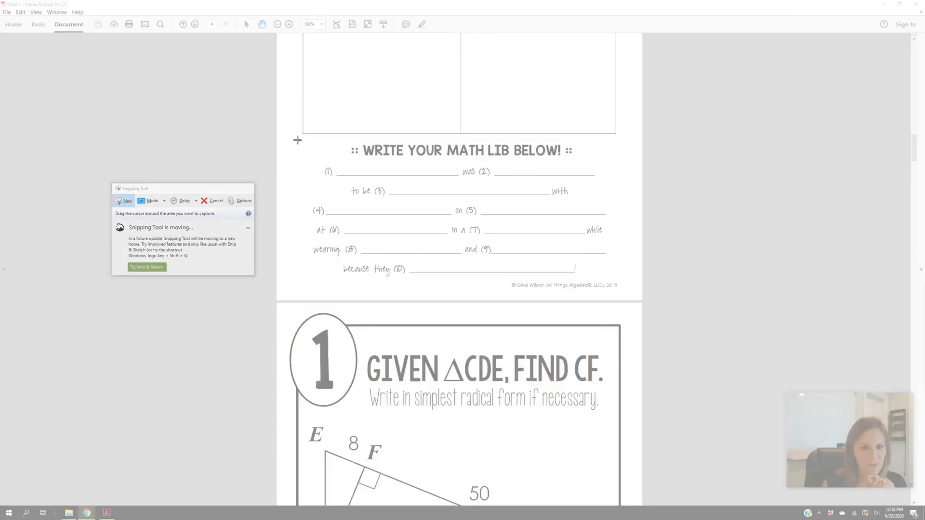
drag(295, 138, 636, 293)
click(273, 95)
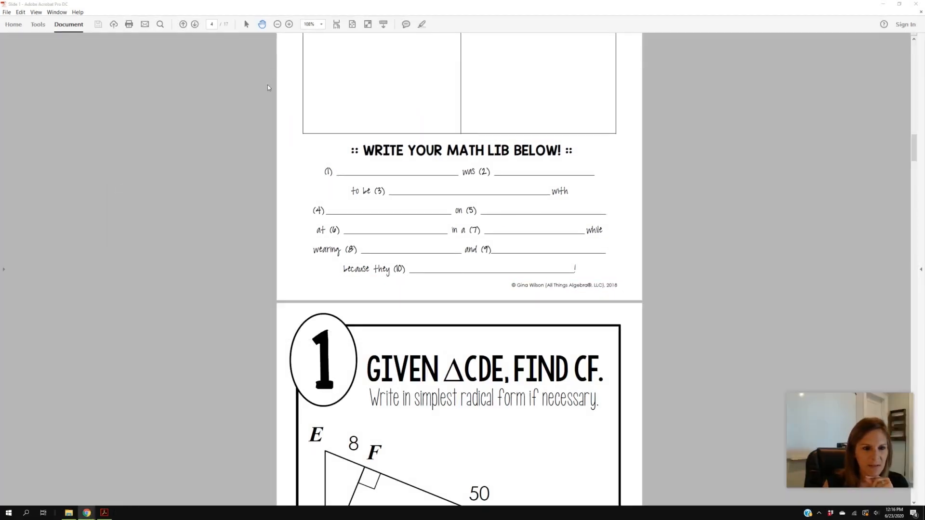
drag(295, 137, 628, 292)
Step: Save the captured template as a JPEG file named Main in the Screenshots folder of 2 - Math Libs
click(266, 84)
click(285, 102)
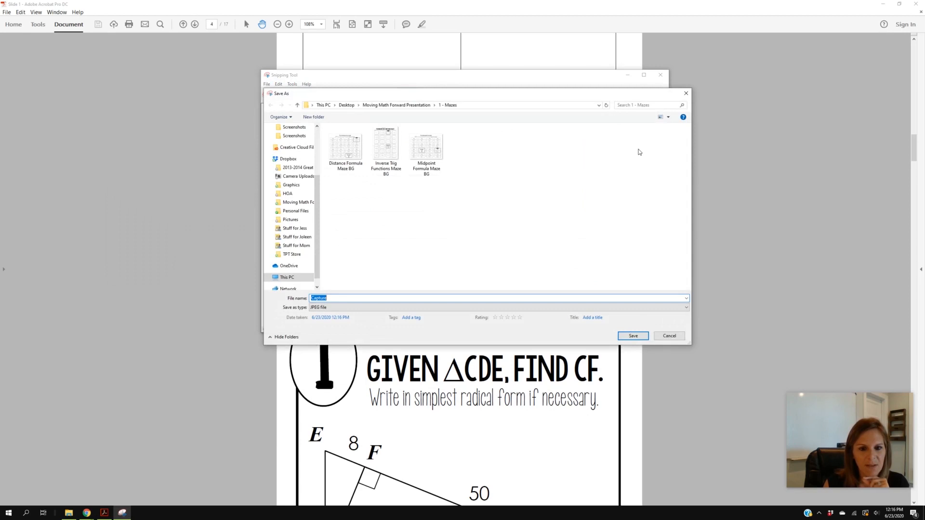
scroll(295, 157, up, 1)
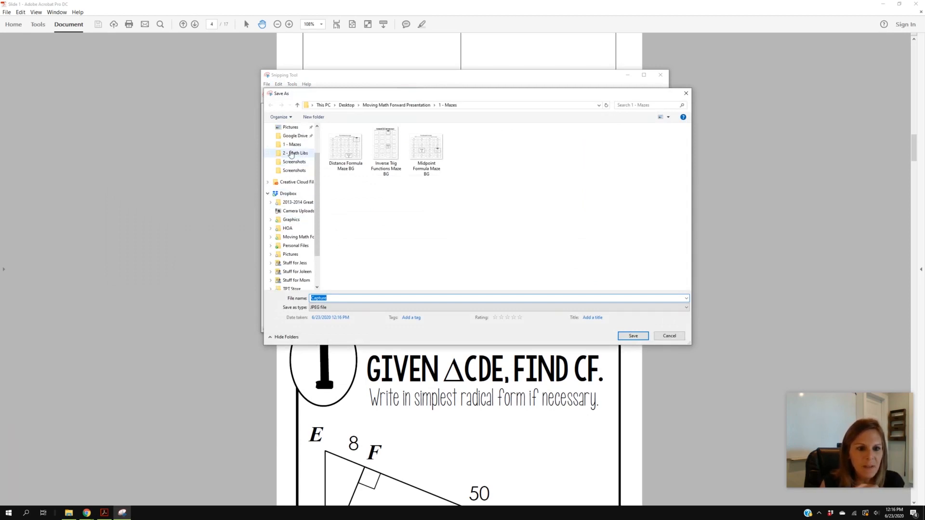
click(294, 154)
double_click(338, 140)
double_click(326, 297)
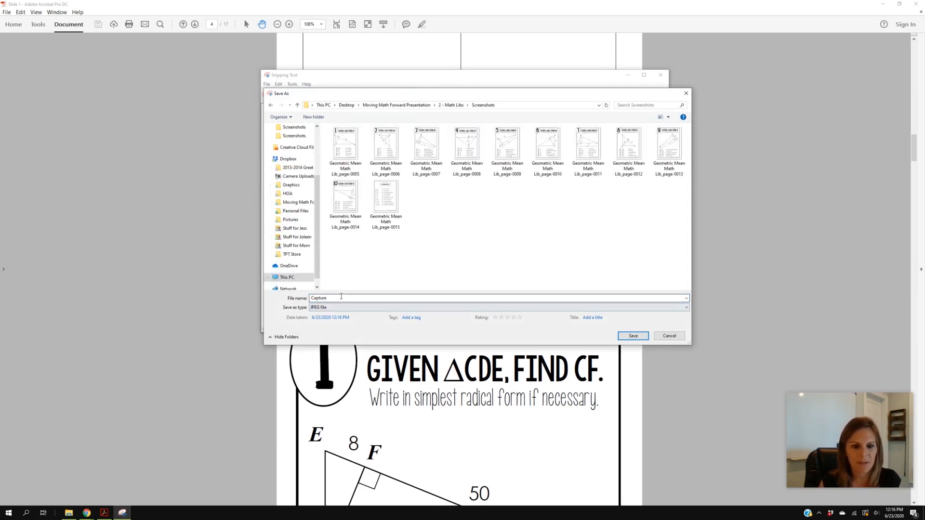
text(Main)
key(Return)
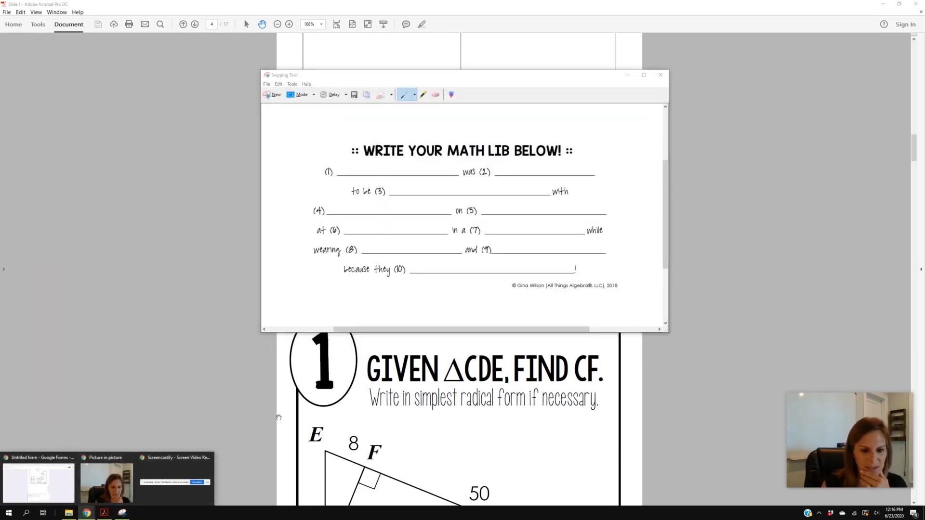
Step: Switch back to the form in Chrome and upload the saved template image into the paragraph question
click(39, 479)
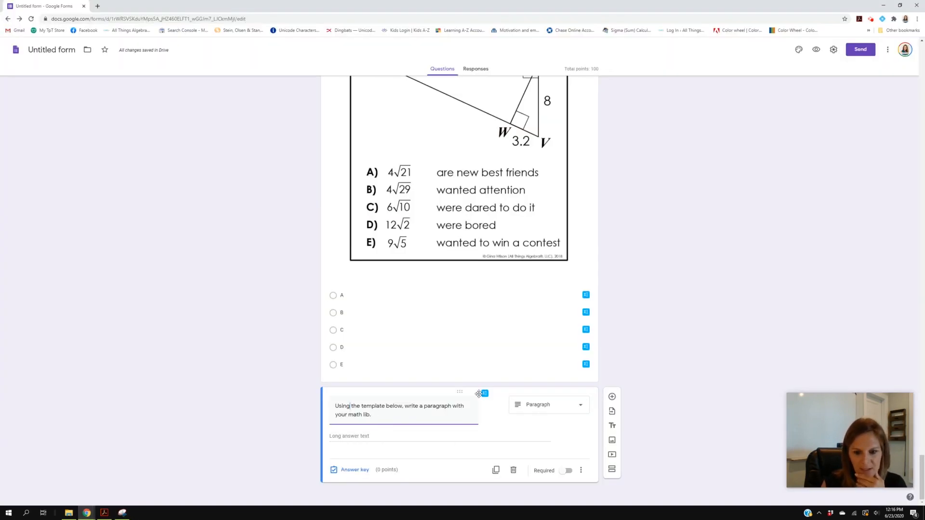
click(497, 409)
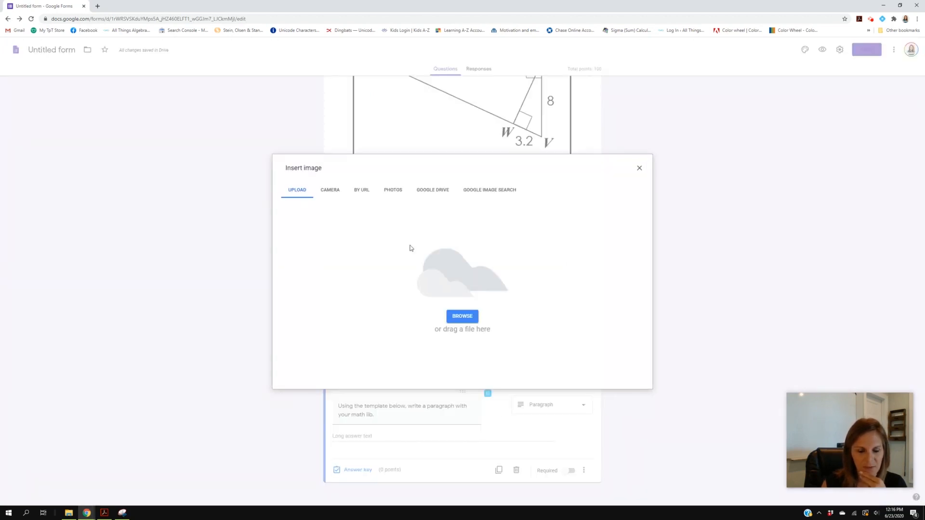
click(390, 344)
double_click(390, 344)
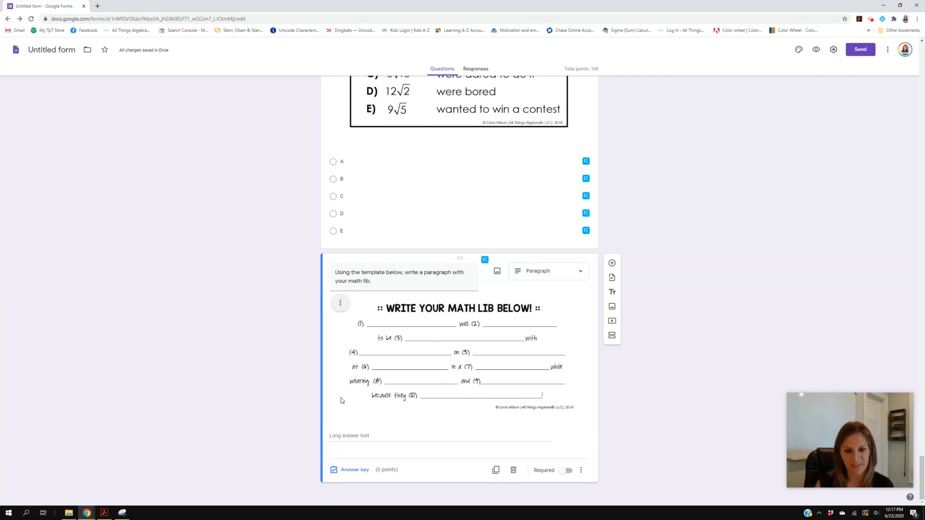
Step: Reword the question as "Using your selected answers from above and the template below, write a paragraph with your math lib story." and make it required
triple_click(352, 272)
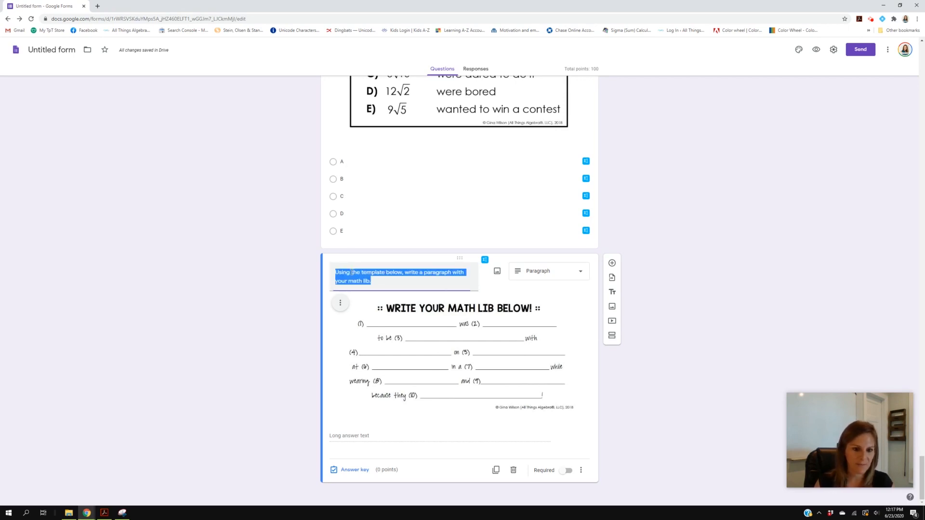
click(352, 273)
text(your selected answer)
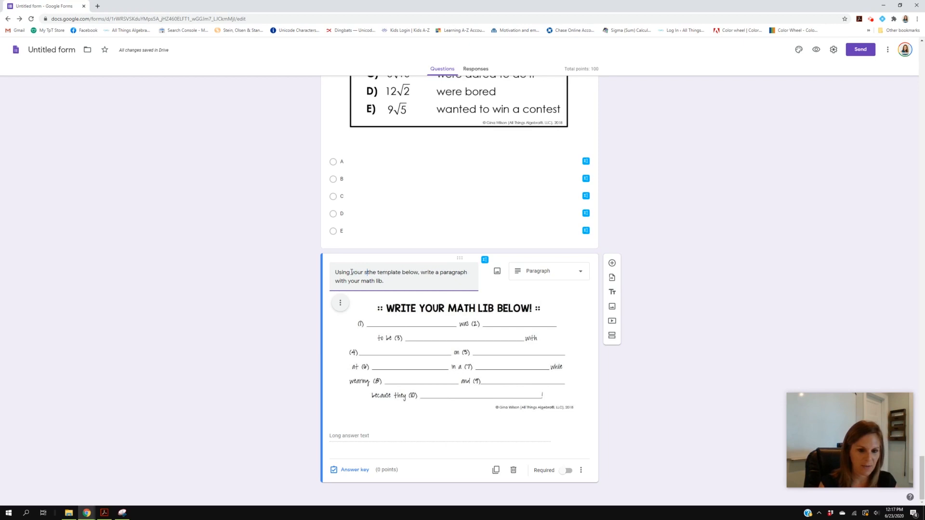
text(s from above and)
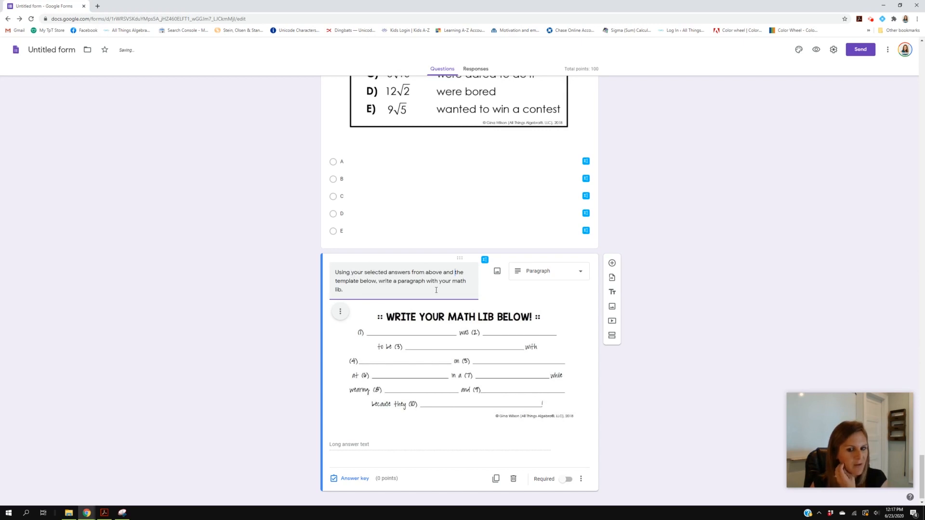
text(  story)
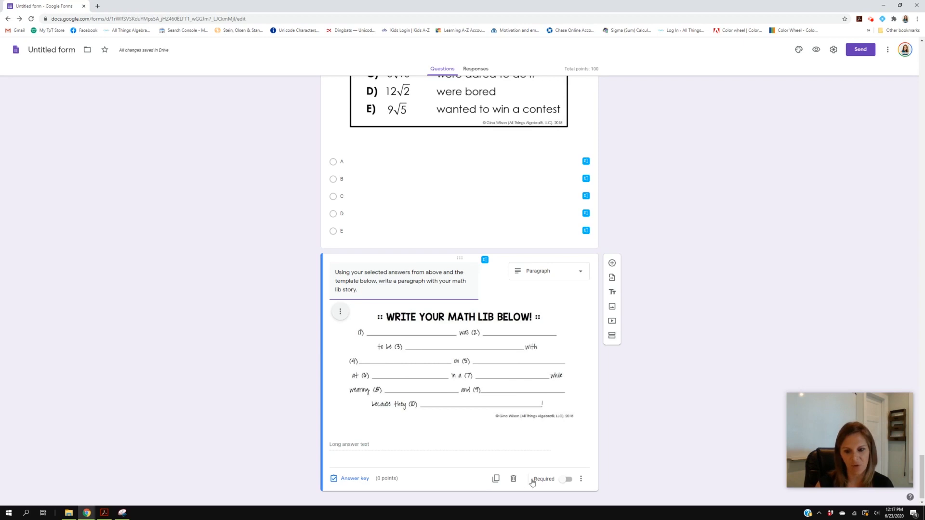
click(567, 480)
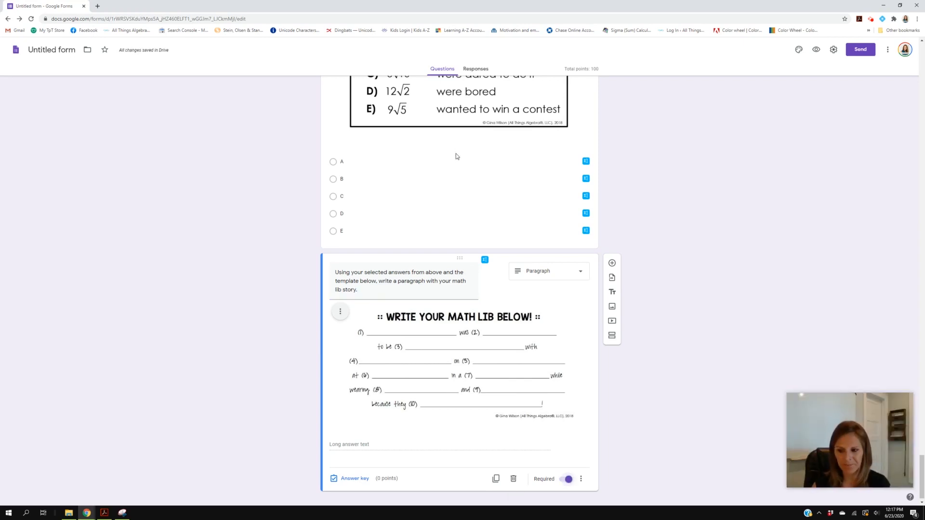
Step: Remove the uploaded template image from the paragraph question
scroll(245, 162, down, 1)
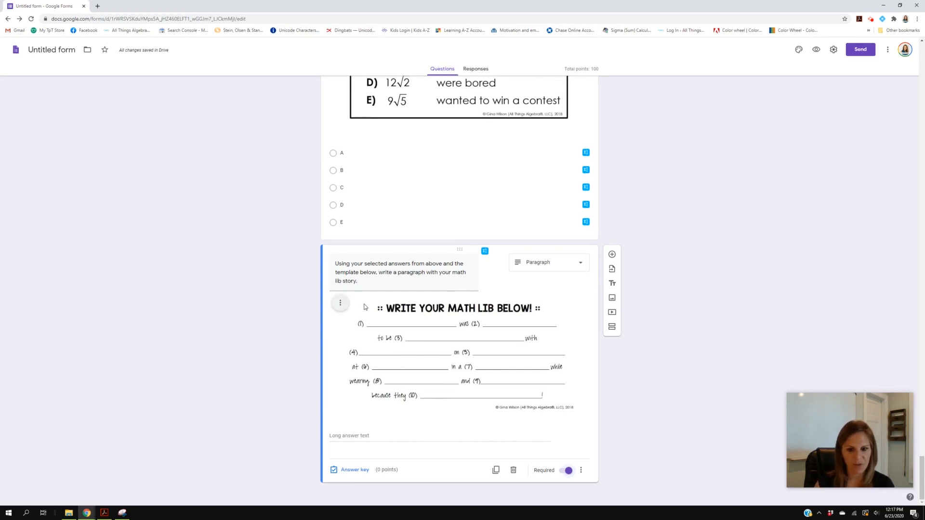
click(336, 309)
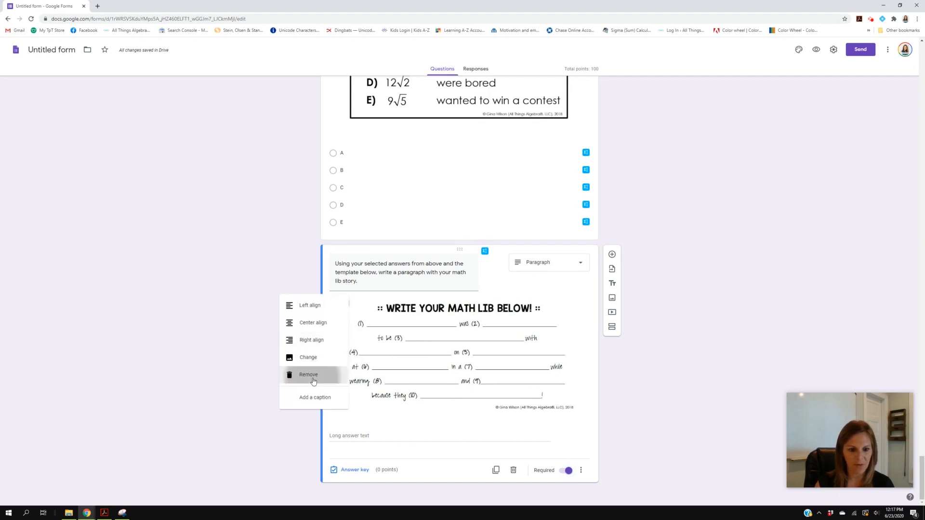
click(311, 376)
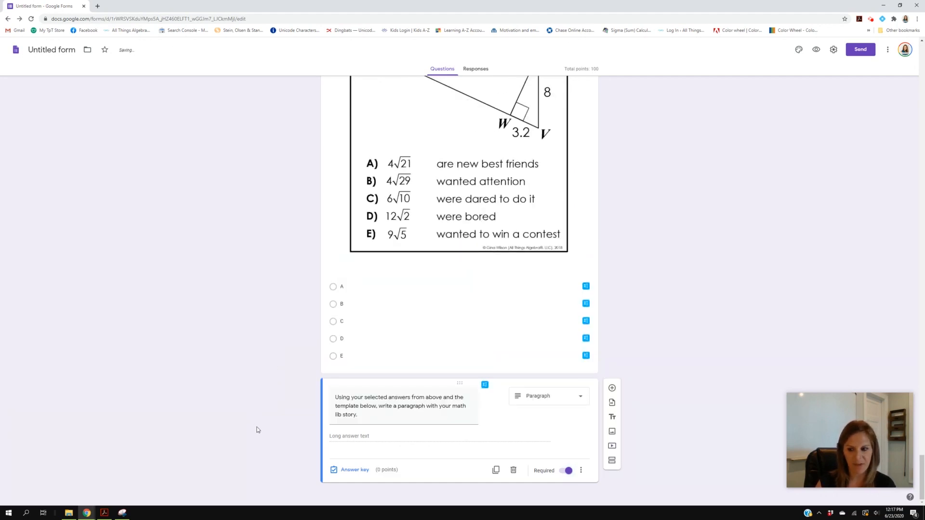
Step: Open the paste.pics website in a new browser tab
click(98, 6)
click(103, 17)
text(paste.pic)
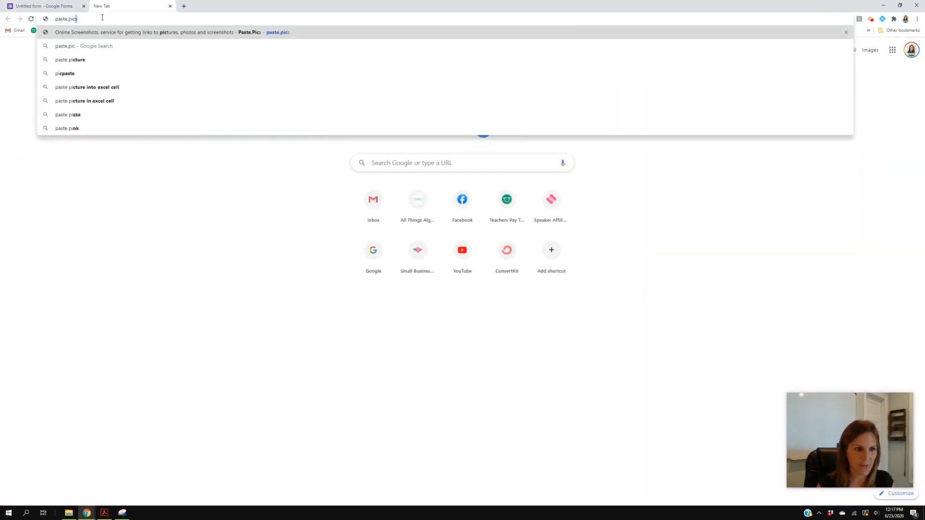
key(Return)
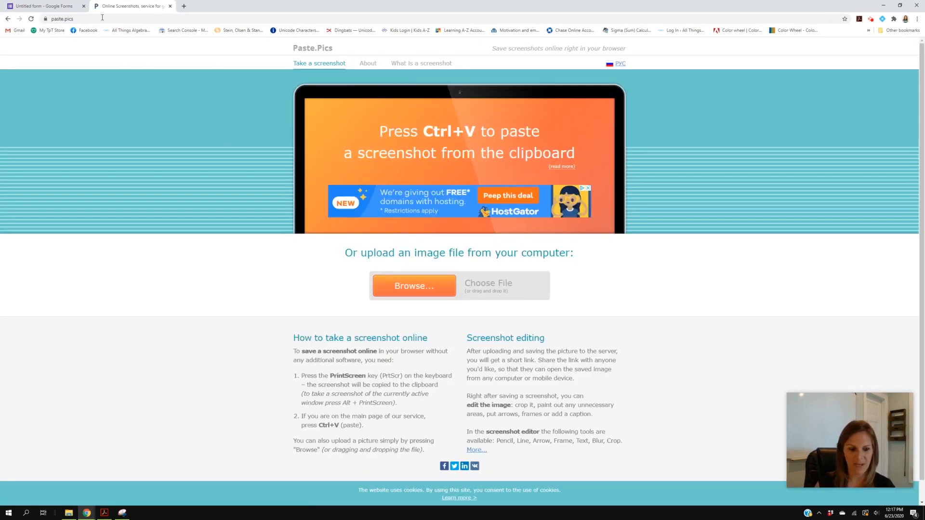
Step: Copy the "Write Your Math Lib Below!" capture from the Snipping Tool and paste it into the Paste.Pics page
click(122, 512)
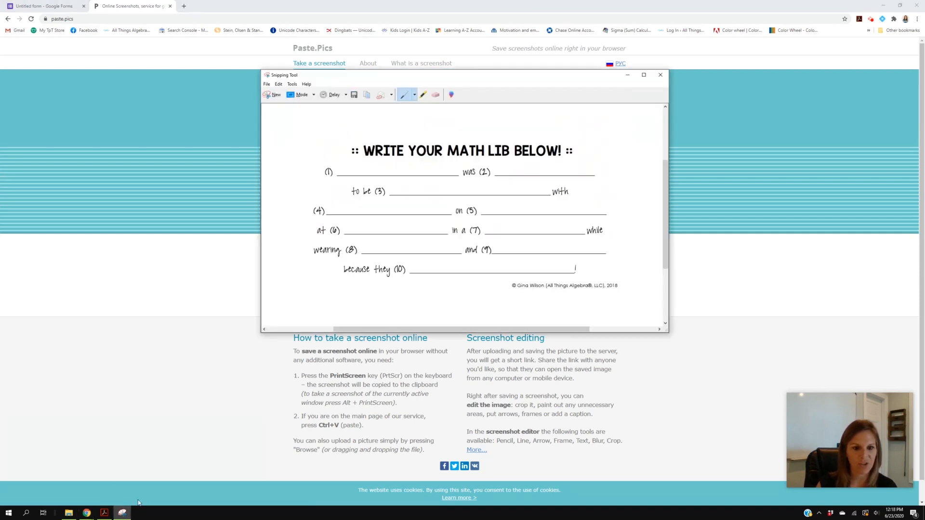
drag(339, 81, 342, 90)
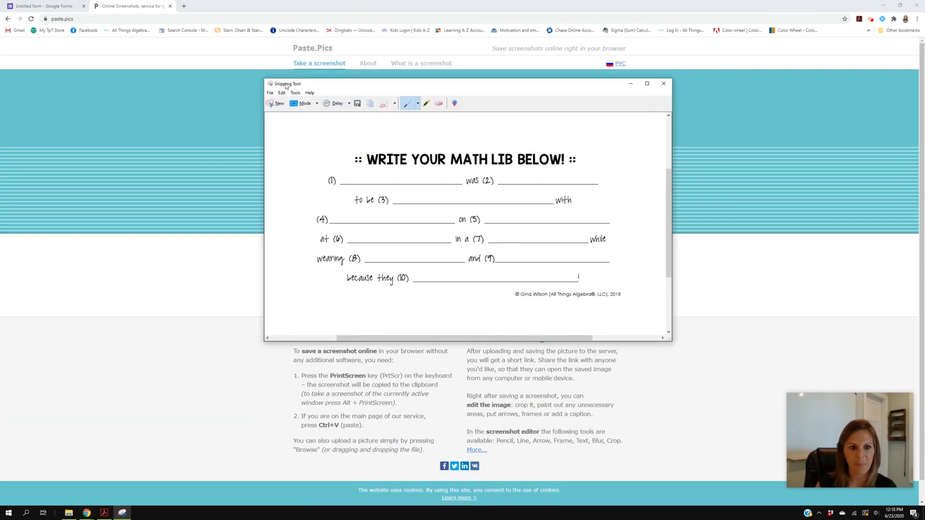
click(371, 104)
click(234, 313)
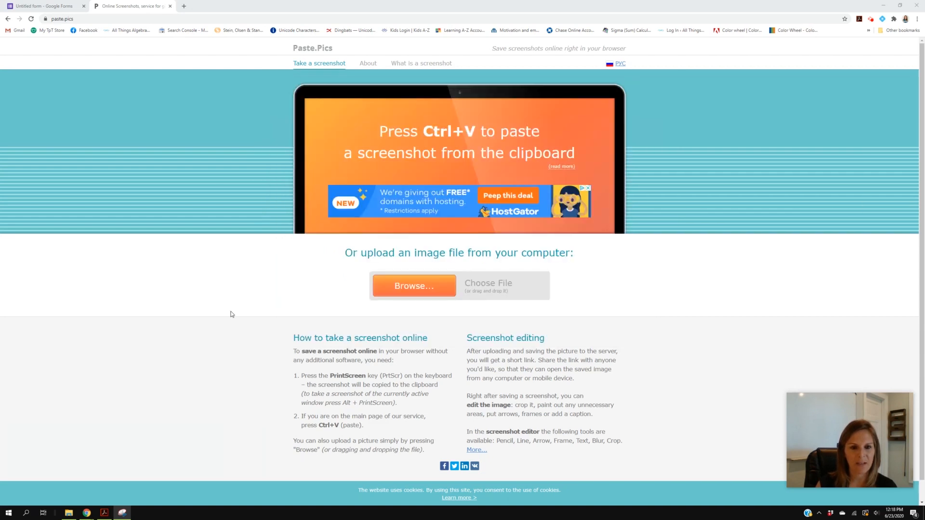
key(ctrl+v)
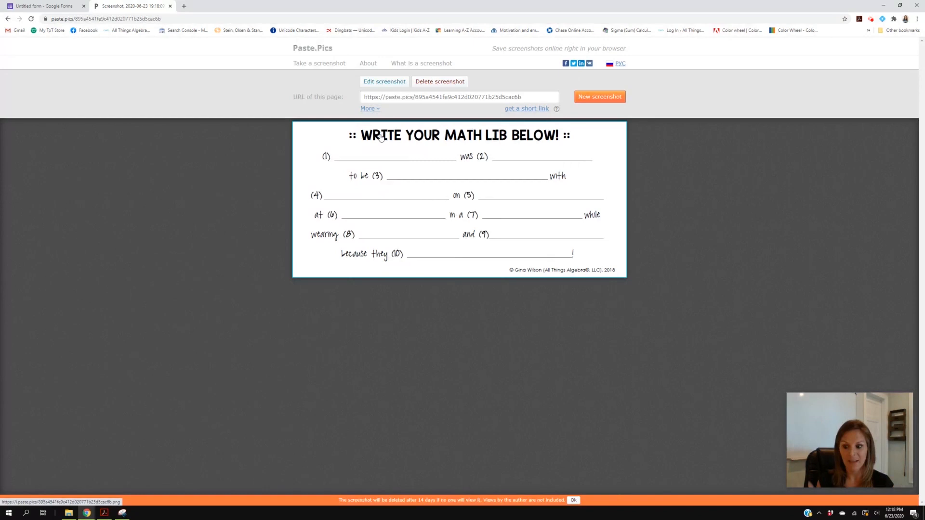
Step: Paste the copied template again as a new Paste.Pics screenshot and copy its direct image URL
click(123, 514)
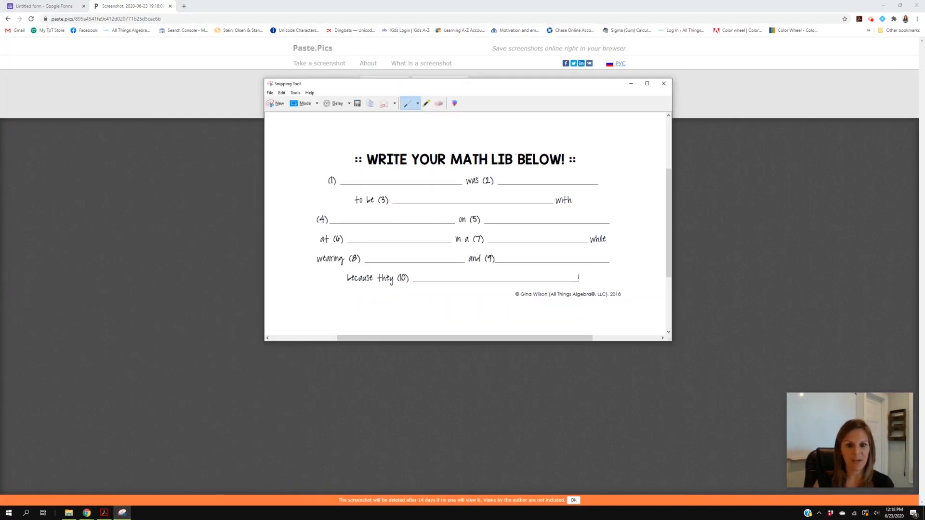
click(391, 355)
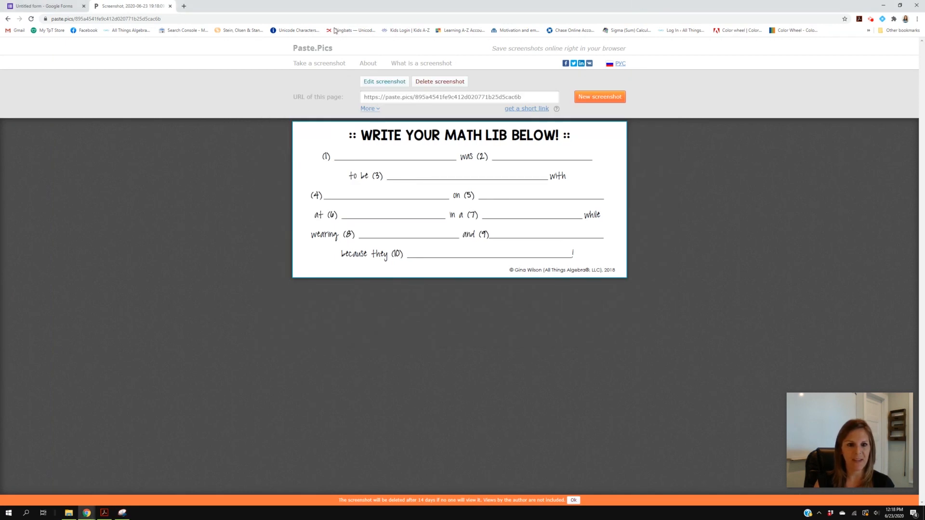
click(585, 96)
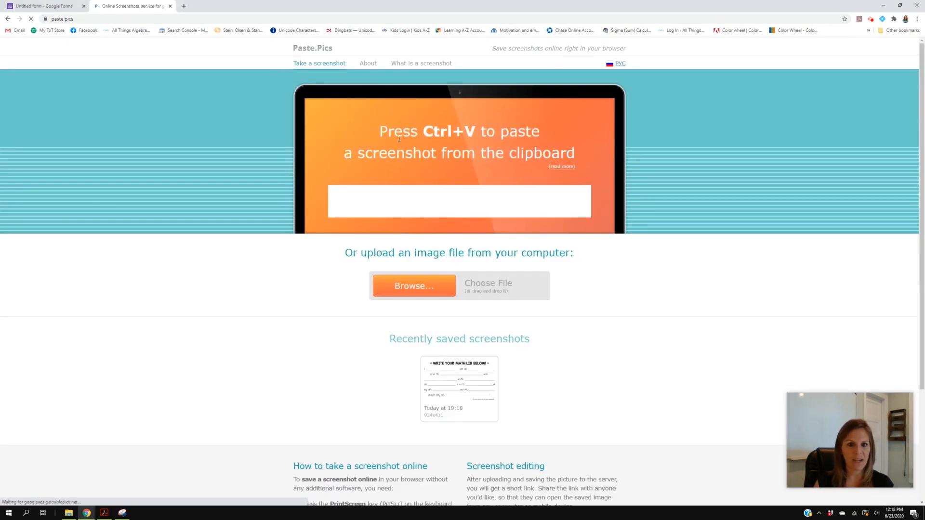
key(ctrl+v)
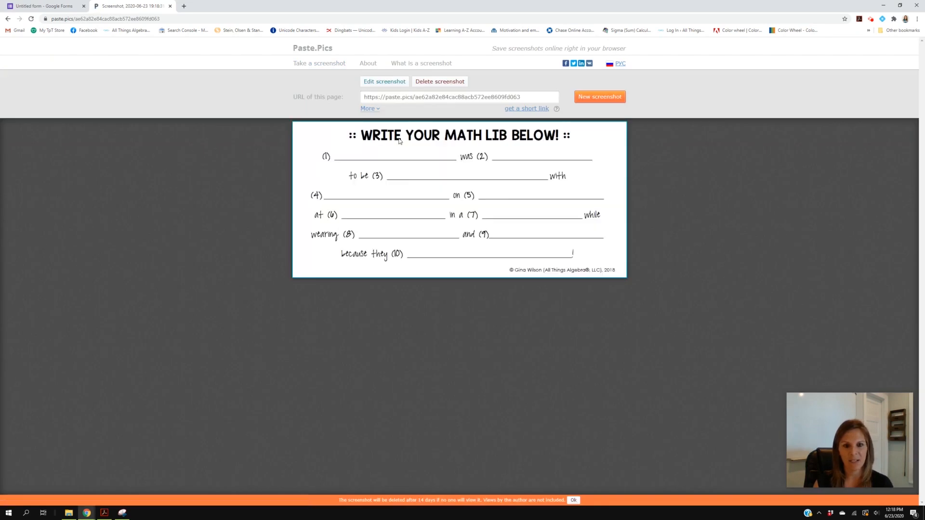
click(368, 109)
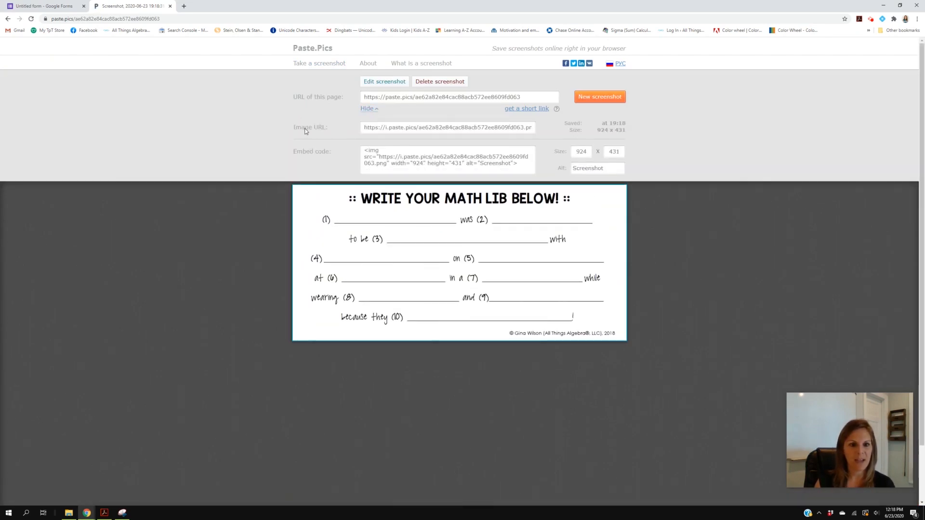
click(504, 131)
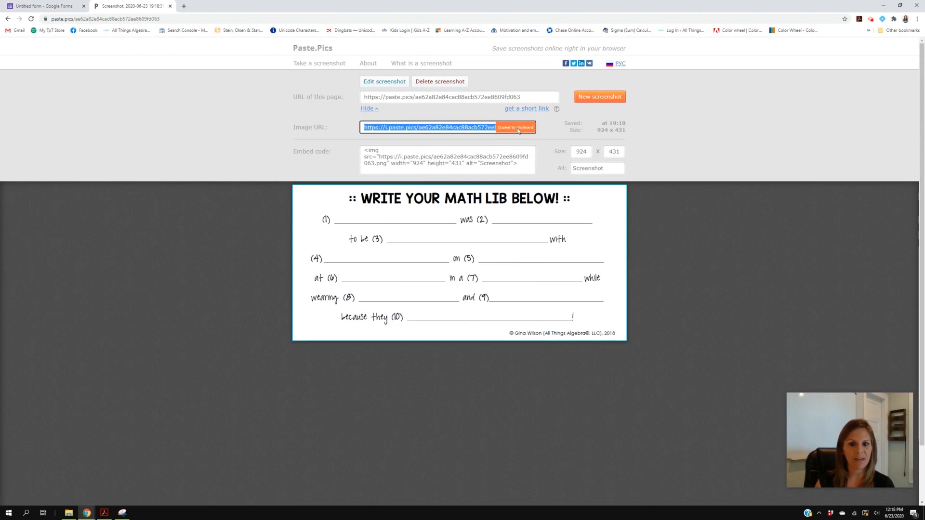
Step: Return to the form and insert the template image into the paragraph question by its copied URL
click(57, 6)
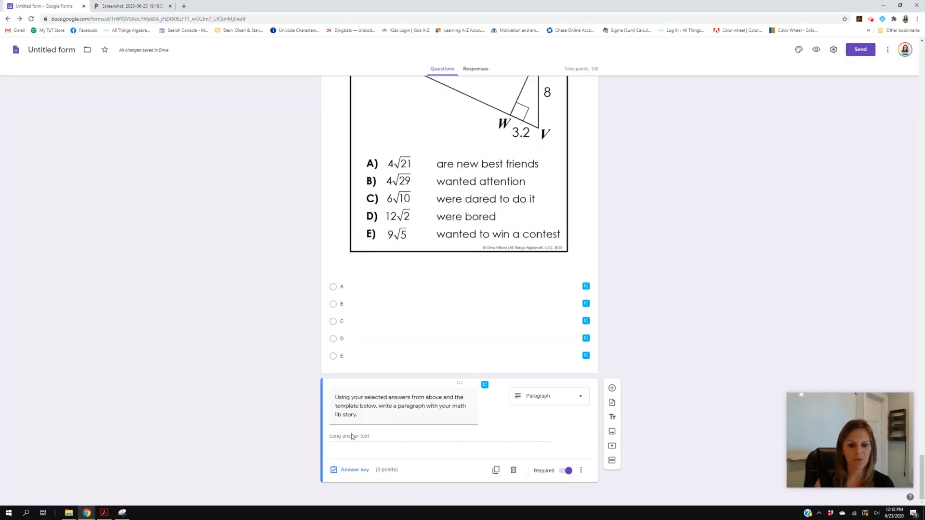
click(497, 397)
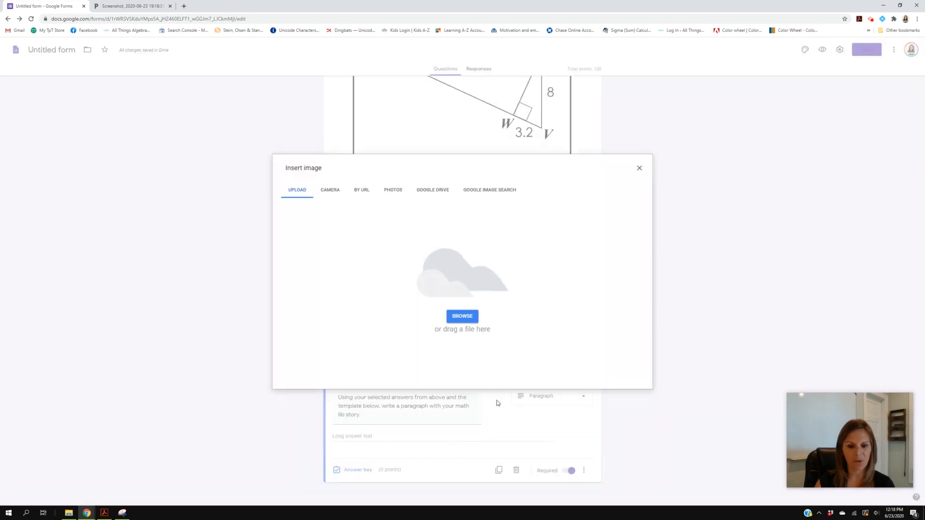
click(358, 192)
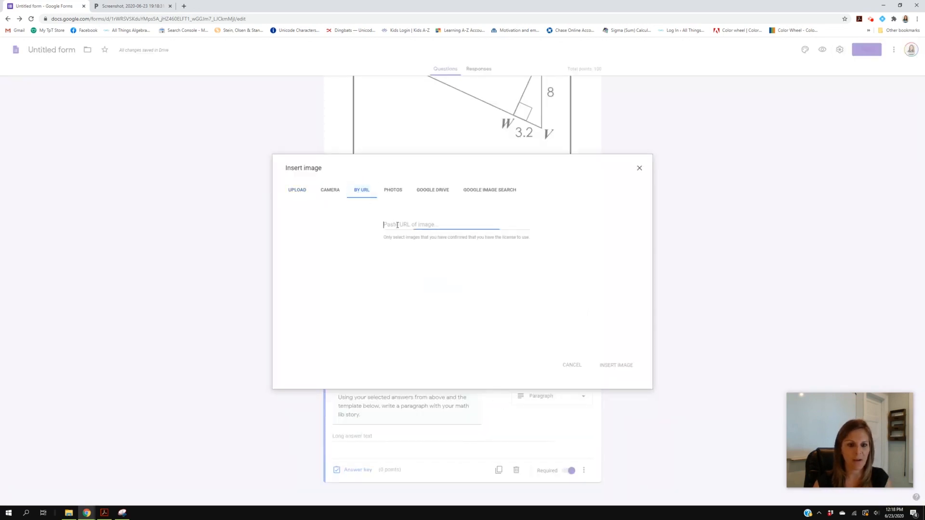
key(ctrl+v)
click(616, 366)
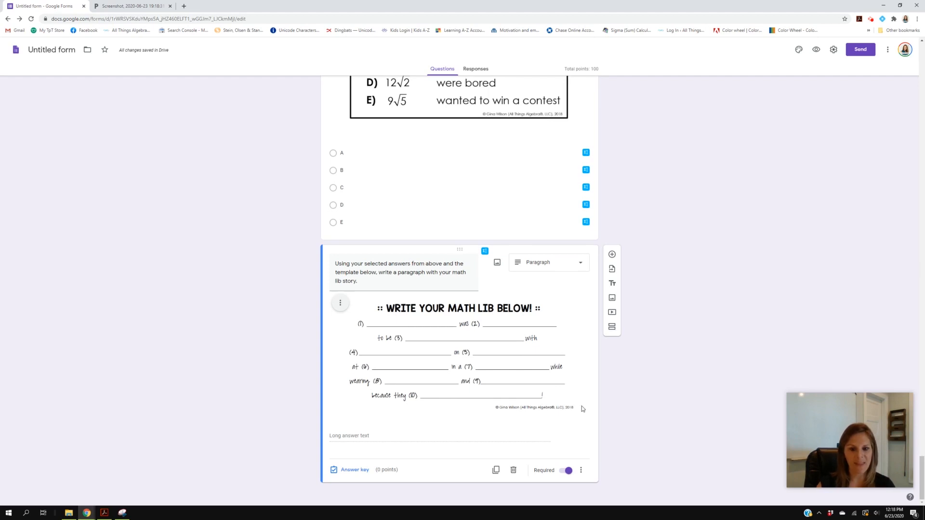
scroll(582, 407, up, 6)
scroll(583, 409, up, 20)
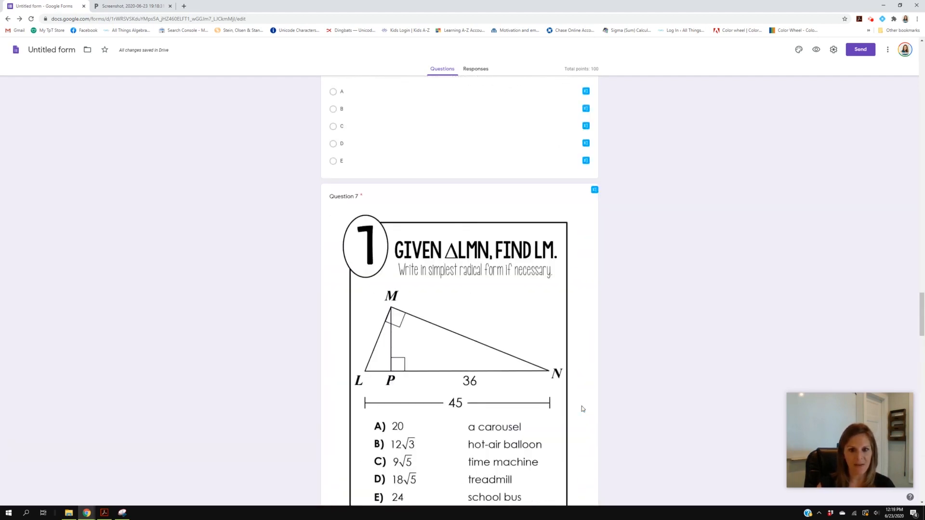
scroll(583, 409, up, 20)
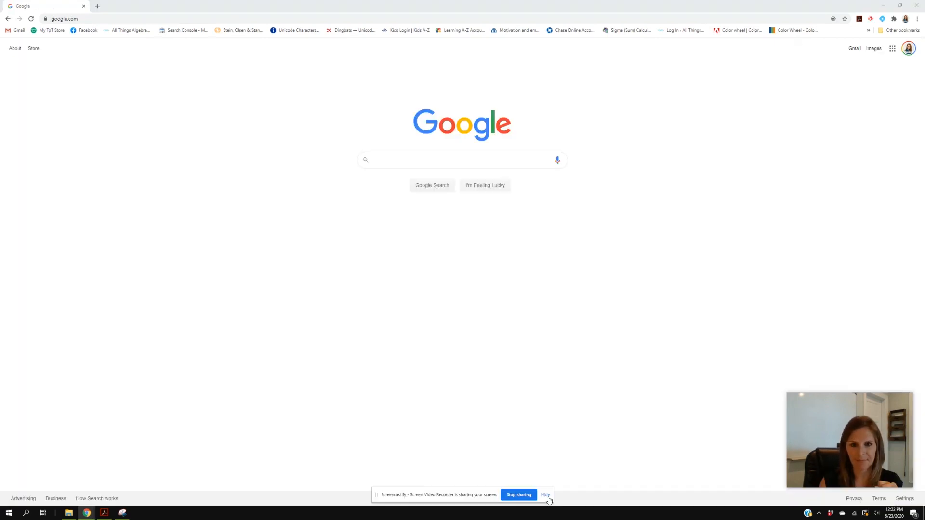
click(545, 497)
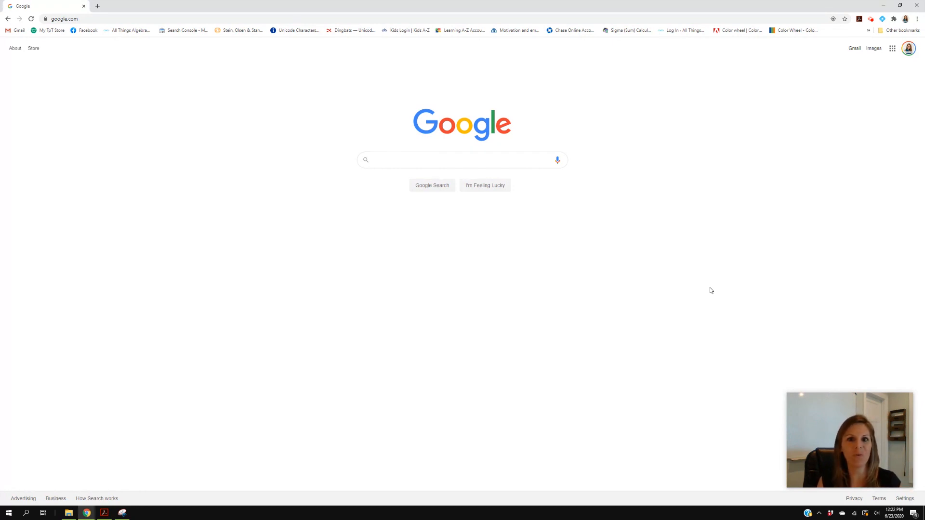
click(871, 20)
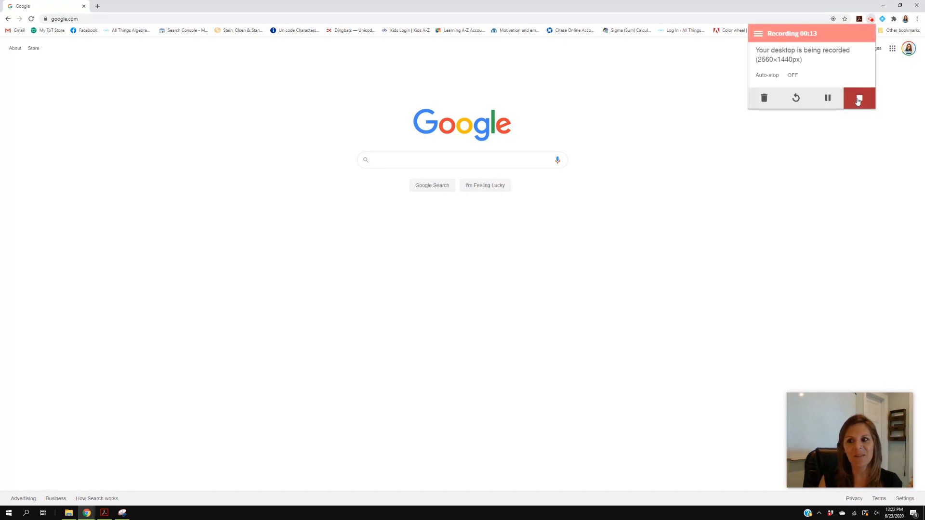